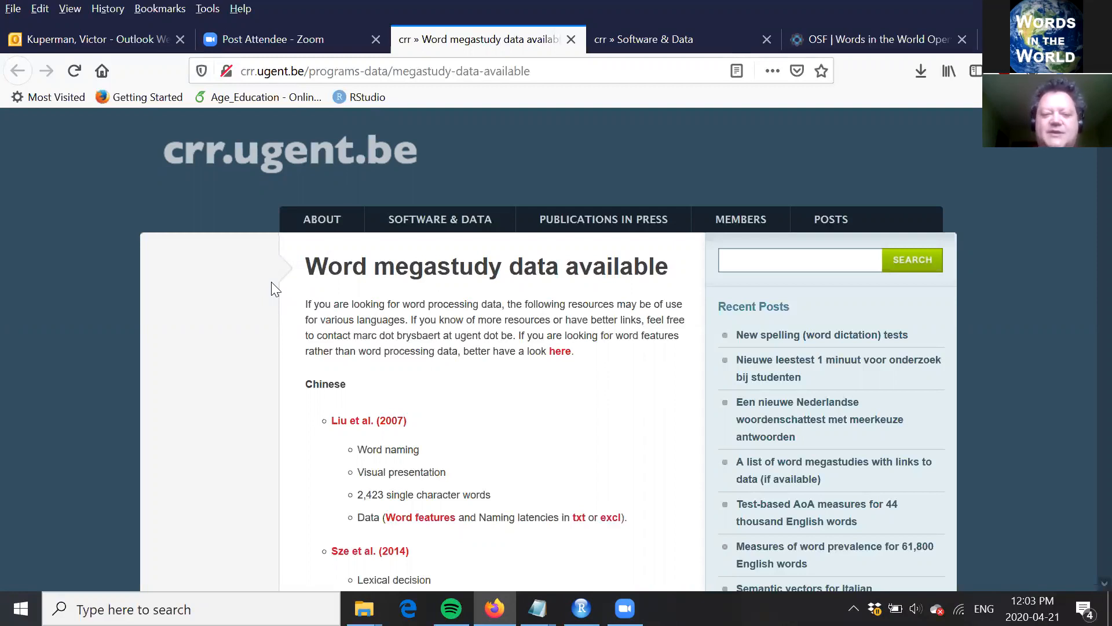
Step: Look through the Chinese, Dutch and first English entries in the list of word megastudy datasets
{"action": "scroll", "coordinate": [271, 281], "scroll_direction": "down", "scroll_amount": 1}
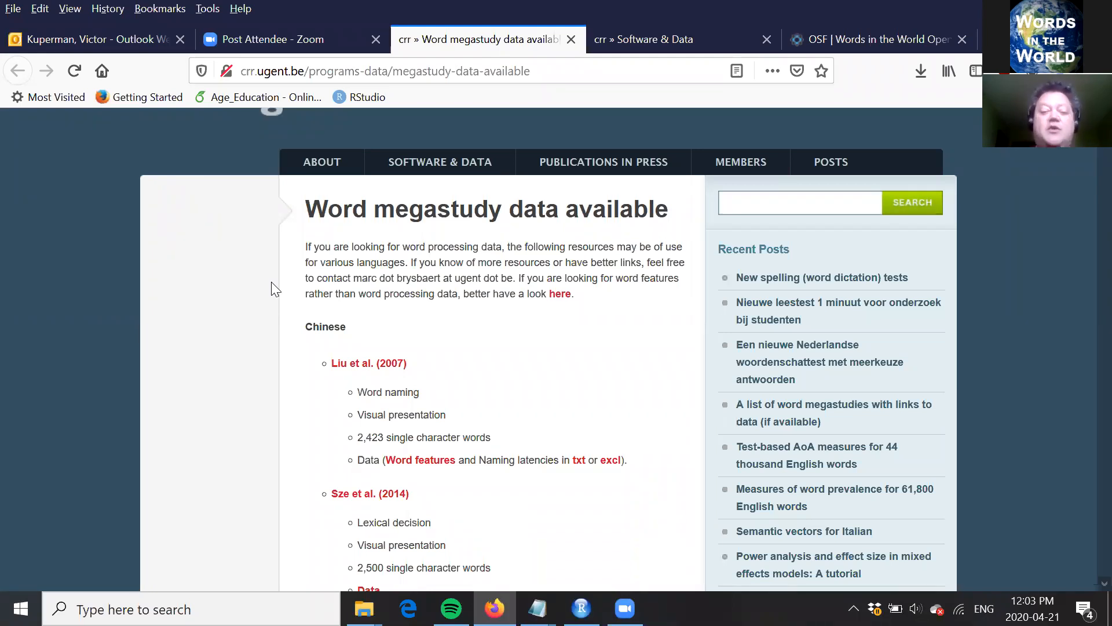
{"action": "scroll", "coordinate": [272, 282], "scroll_direction": "down", "scroll_amount": 3}
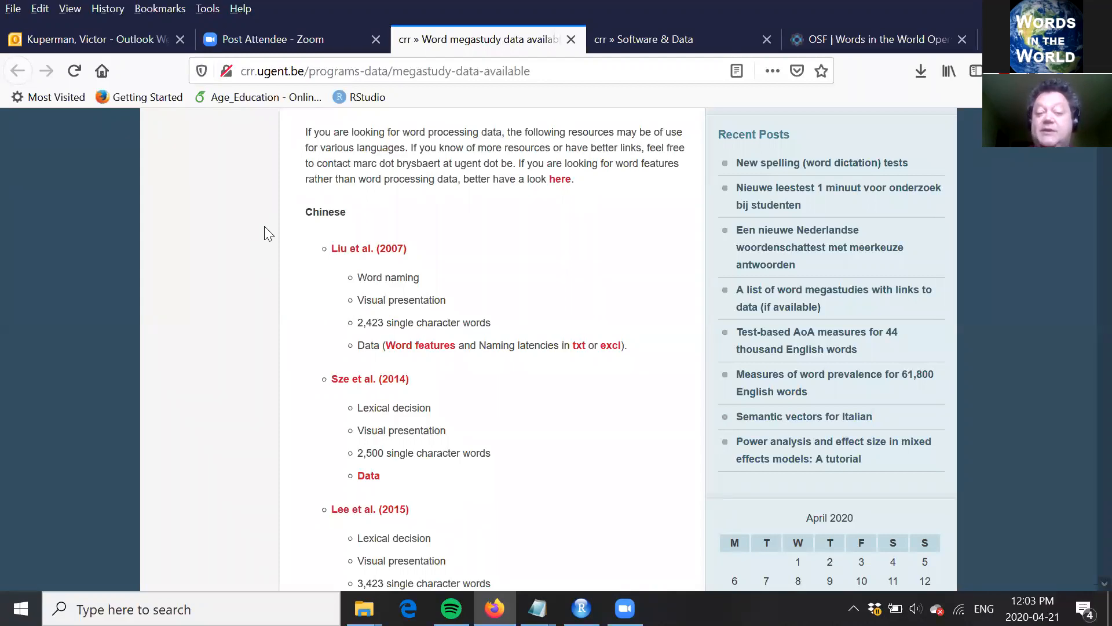
{"action": "scroll", "coordinate": [265, 228], "scroll_direction": "down", "scroll_amount": 2}
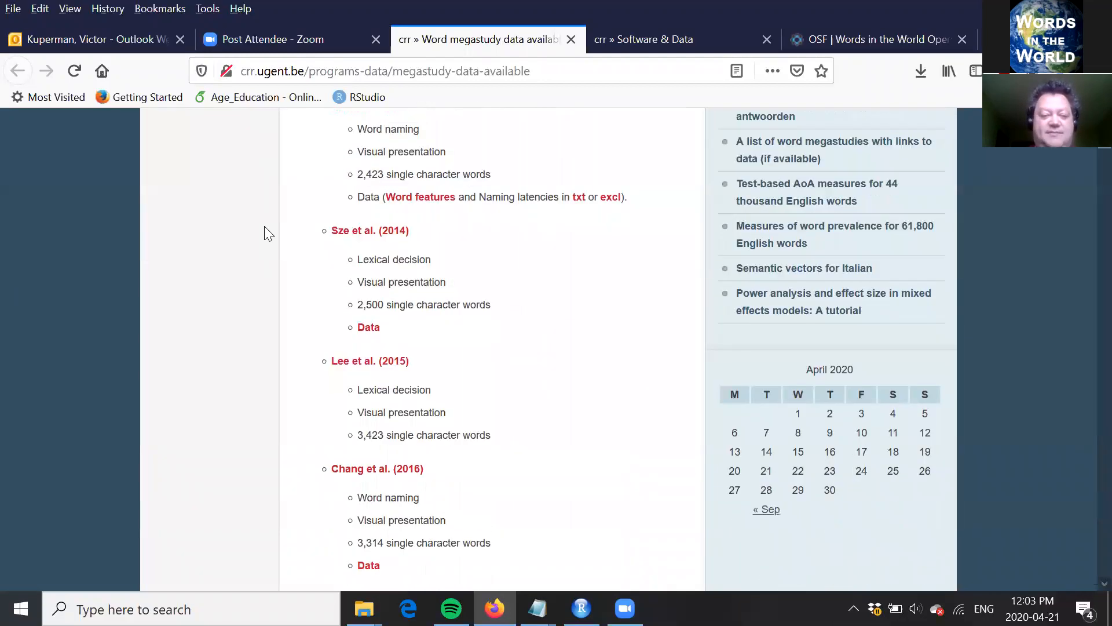
{"action": "scroll", "coordinate": [264, 226], "scroll_direction": "down", "scroll_amount": 3}
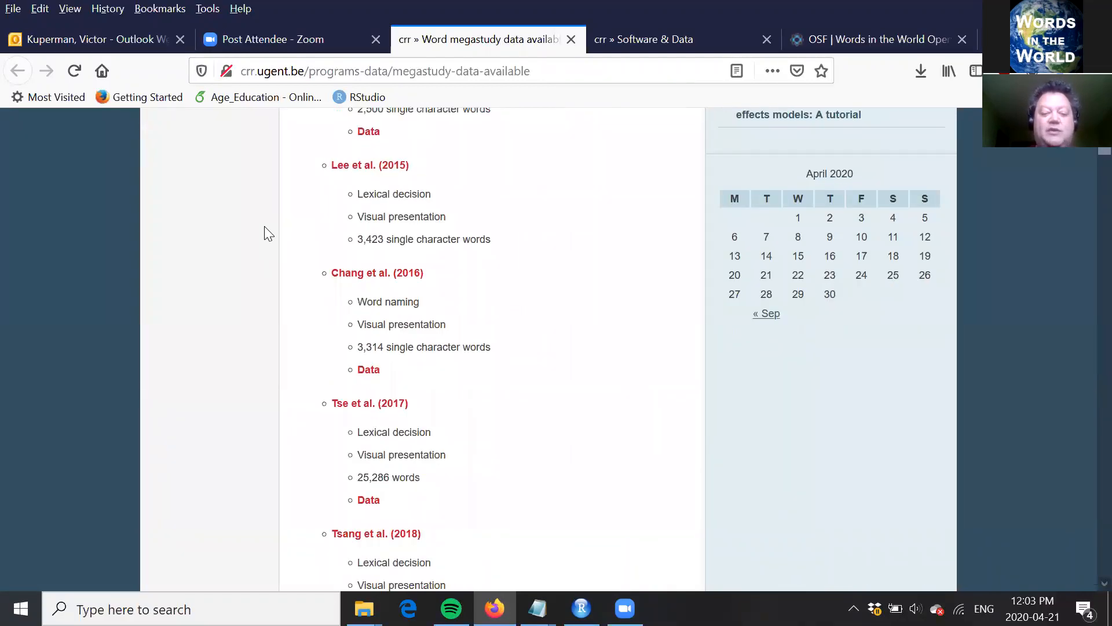
{"action": "scroll", "coordinate": [264, 226], "scroll_direction": "down", "scroll_amount": 1}
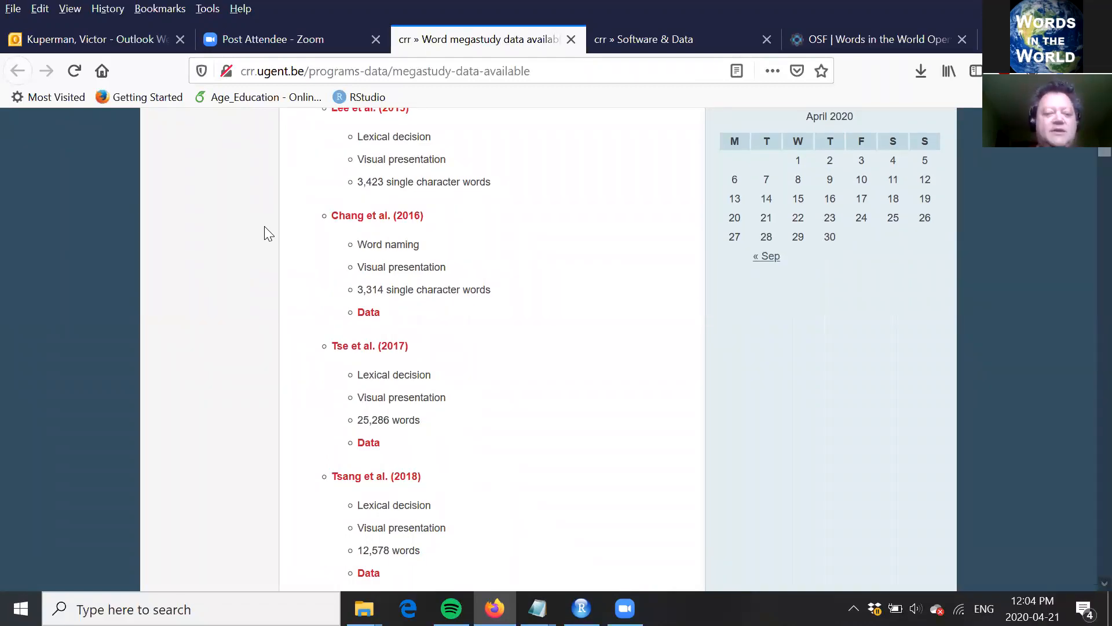
{"action": "scroll", "coordinate": [264, 226], "scroll_direction": "down", "scroll_amount": 6}
{"action": "scroll", "coordinate": [266, 232], "scroll_direction": "down", "scroll_amount": 2}
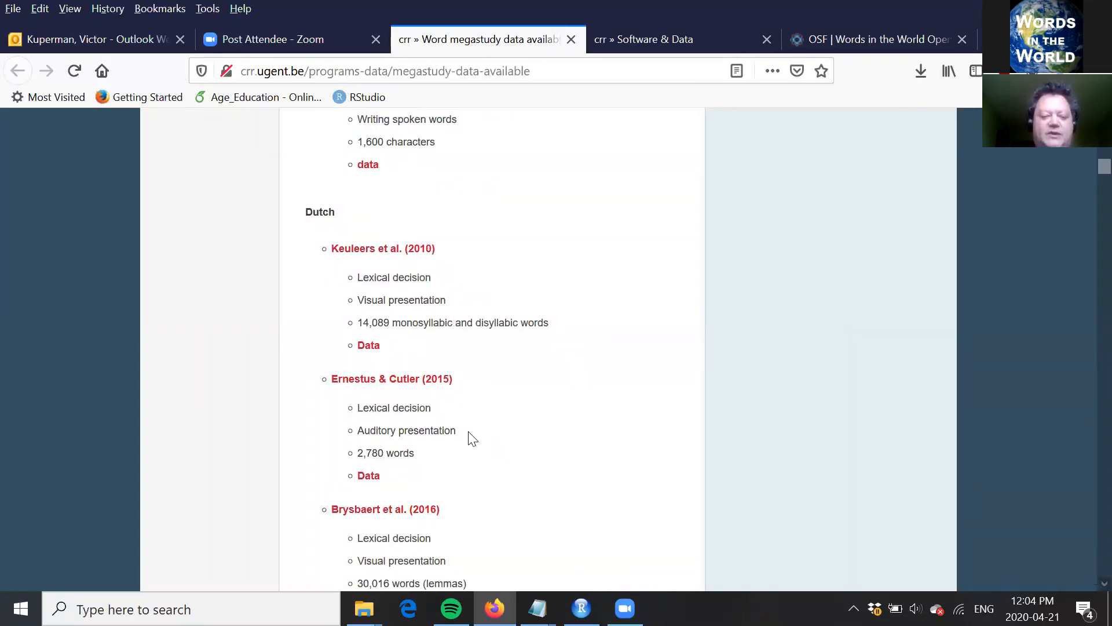
{"action": "scroll", "coordinate": [468, 432], "scroll_direction": "down", "scroll_amount": 1}
{"action": "scroll", "coordinate": [469, 435], "scroll_direction": "down", "scroll_amount": 3}
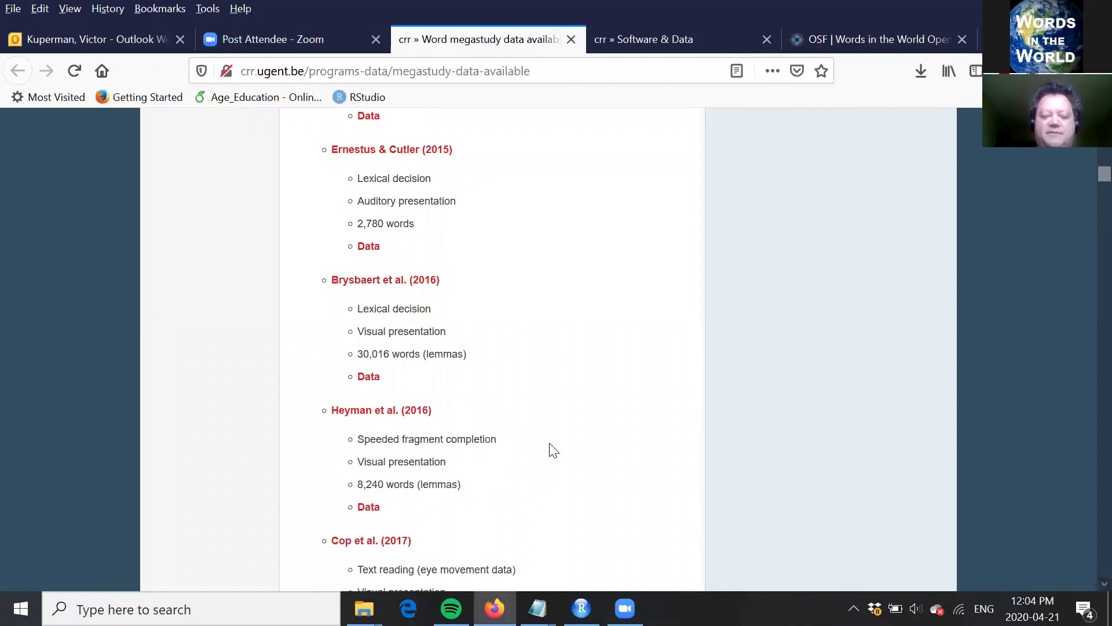
{"action": "scroll", "coordinate": [549, 444], "scroll_direction": "down", "scroll_amount": 4}
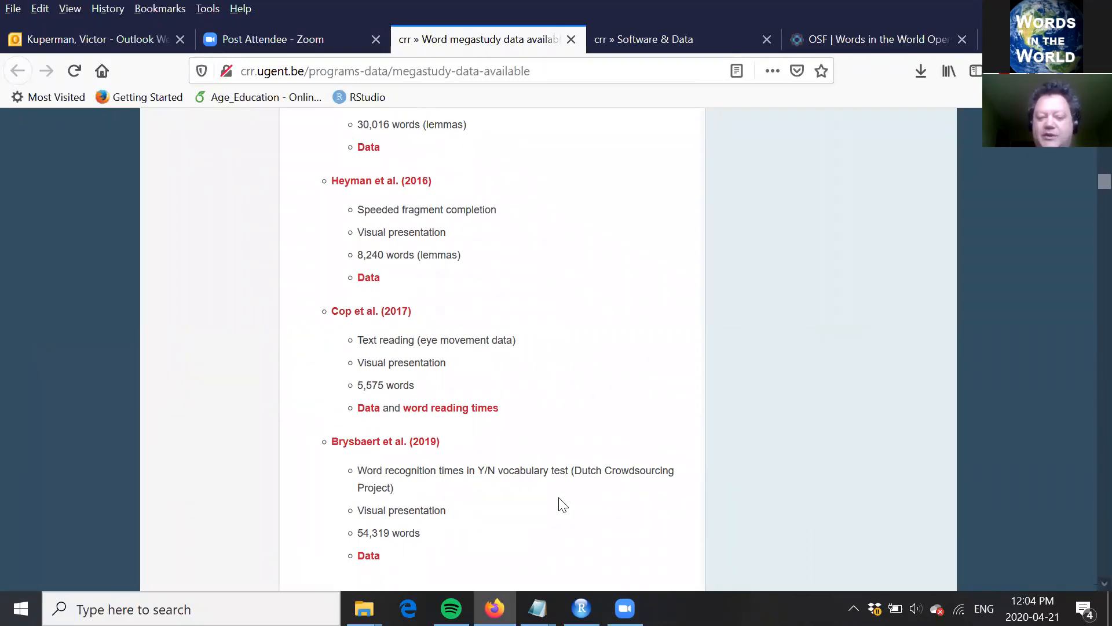
{"action": "scroll", "coordinate": [561, 504], "scroll_direction": "down", "scroll_amount": 4}
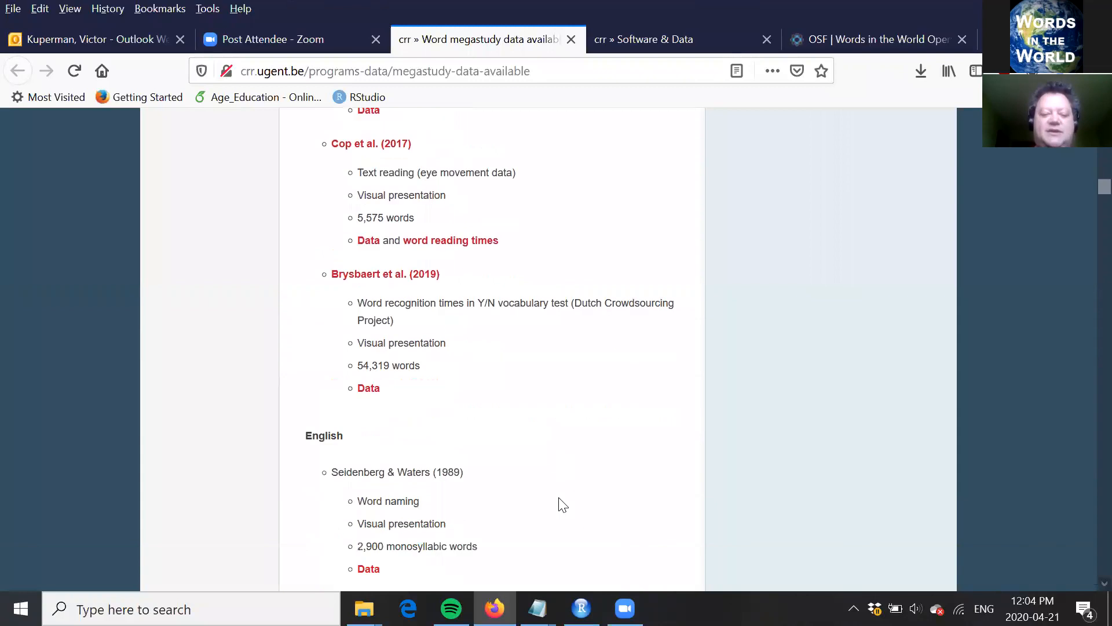
{"action": "scroll", "coordinate": [560, 504], "scroll_direction": "down", "scroll_amount": 3}
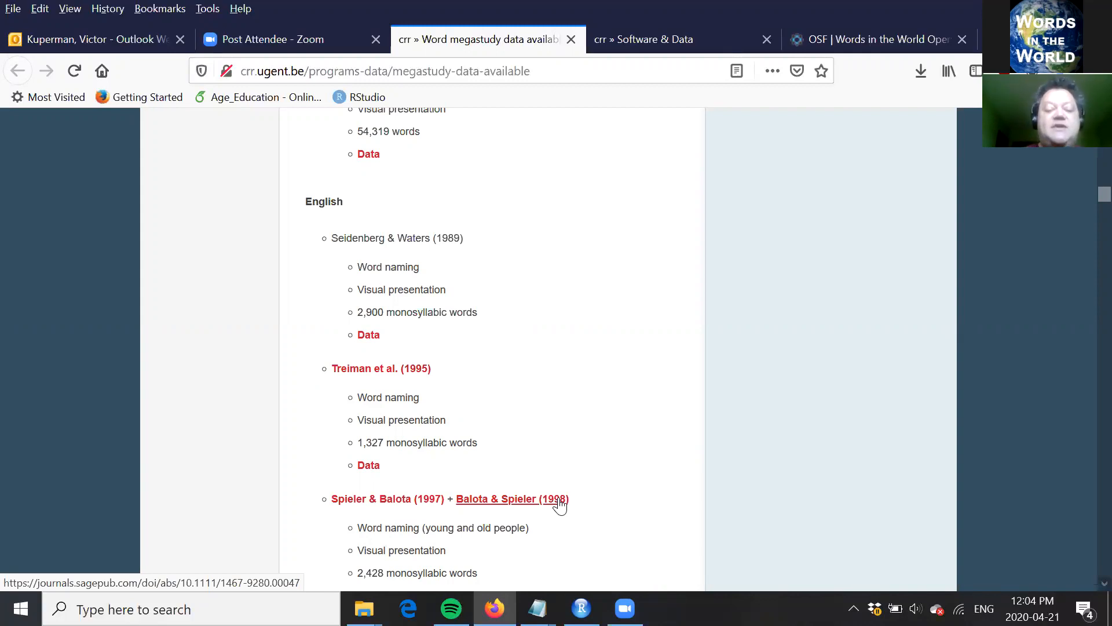
{"action": "scroll", "coordinate": [560, 504], "scroll_direction": "down", "scroll_amount": 2}
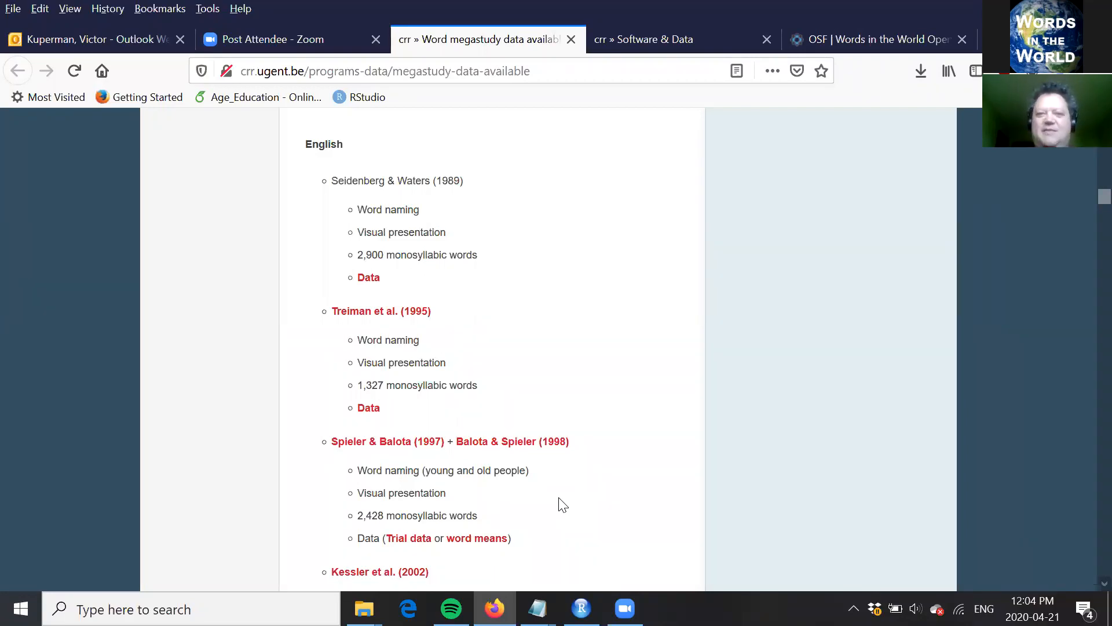
{"action": "scroll", "coordinate": [563, 504], "scroll_direction": "down", "scroll_amount": 2}
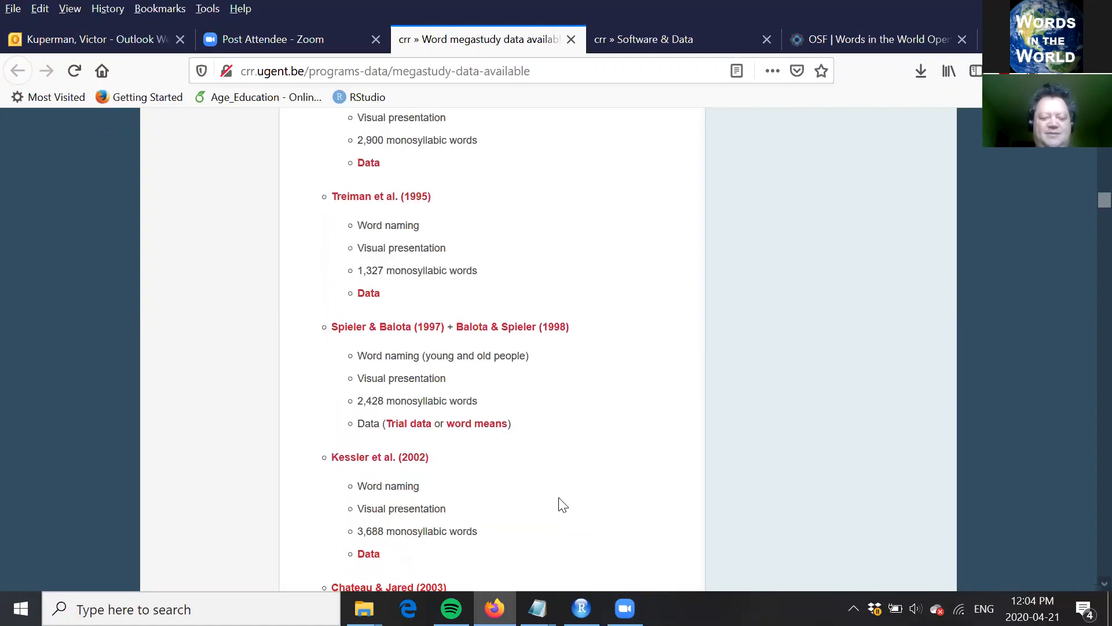
Step: Search the page for "balota" and go through the matches to the Balota et al. (2007) entry
{"action": "key", "text": "ctrl+f"}
{"action": "type", "text": "balota"}
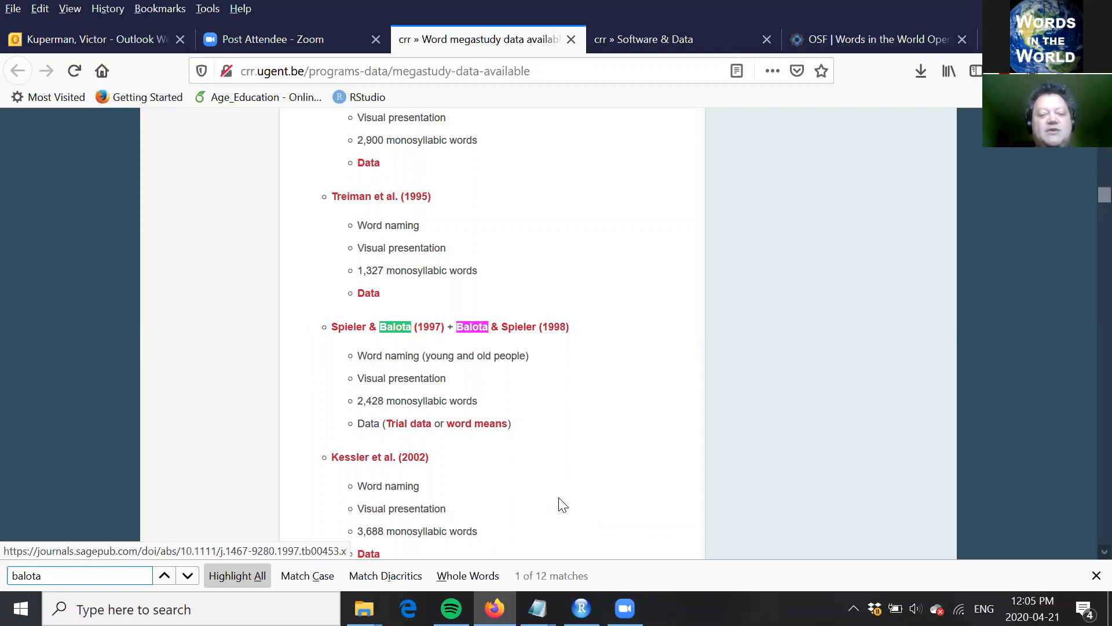
{"action": "key", "text": "Return"}
{"action": "key", "text": "Return"}
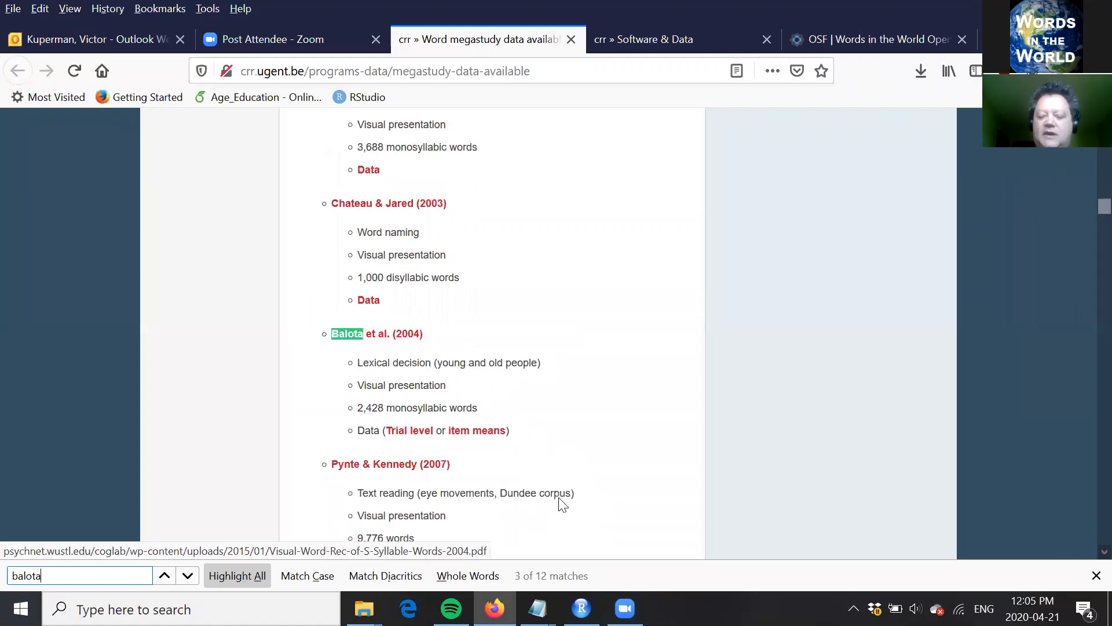
{"action": "key", "text": "Return"}
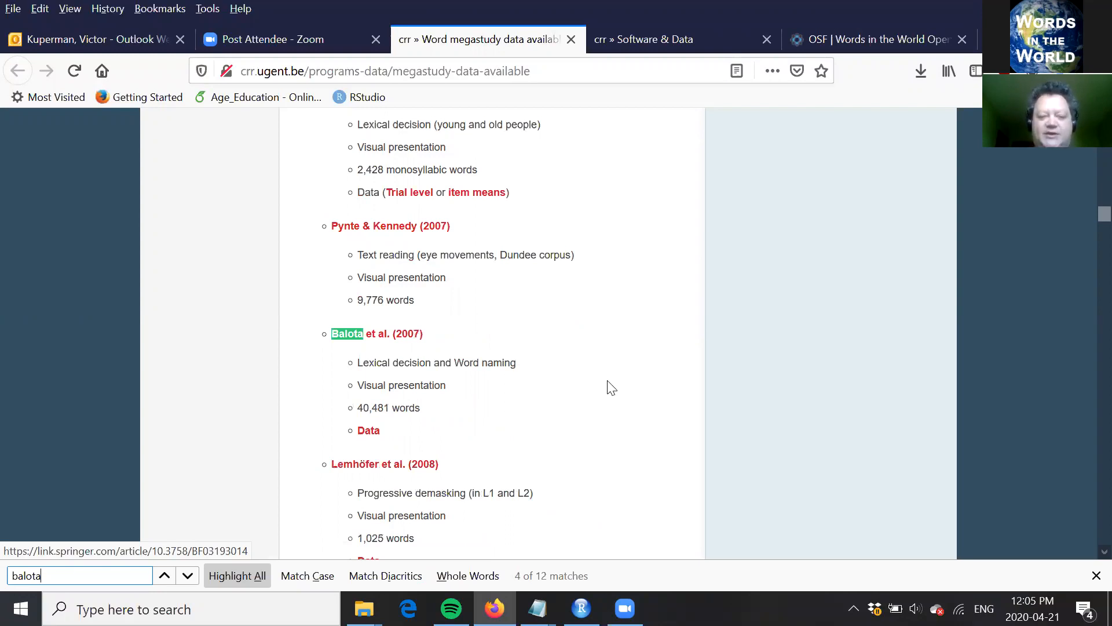
{"action": "left_click", "coordinate": [604, 376]}
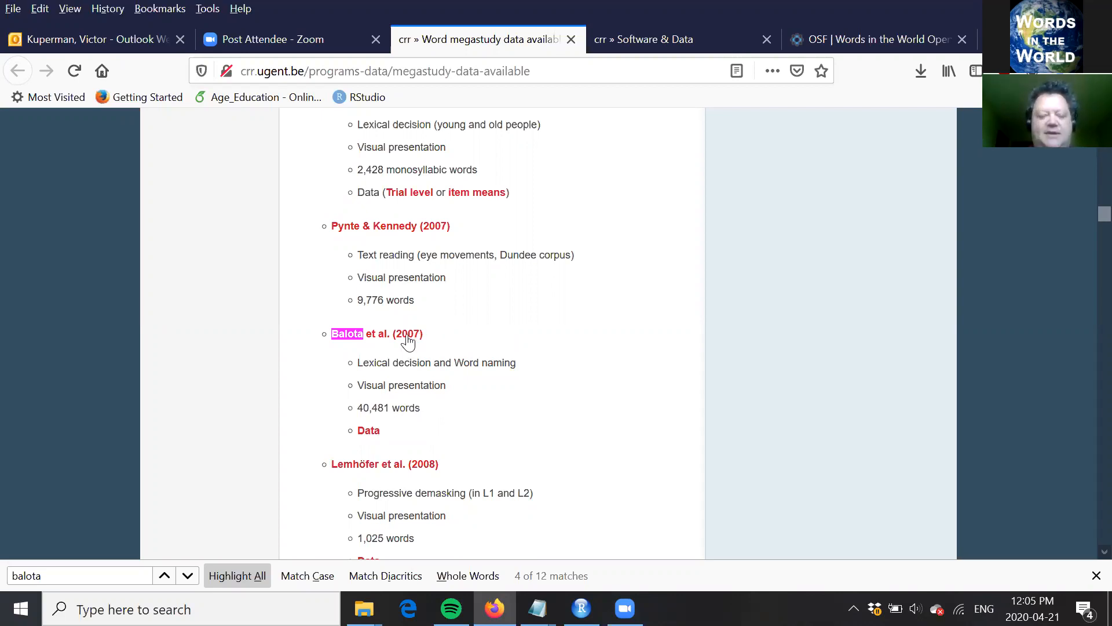
Step: Open the data link of the Balota et al. (2007) entry in a new tab and switch to that tab
{"action": "right_click", "coordinate": [371, 433]}
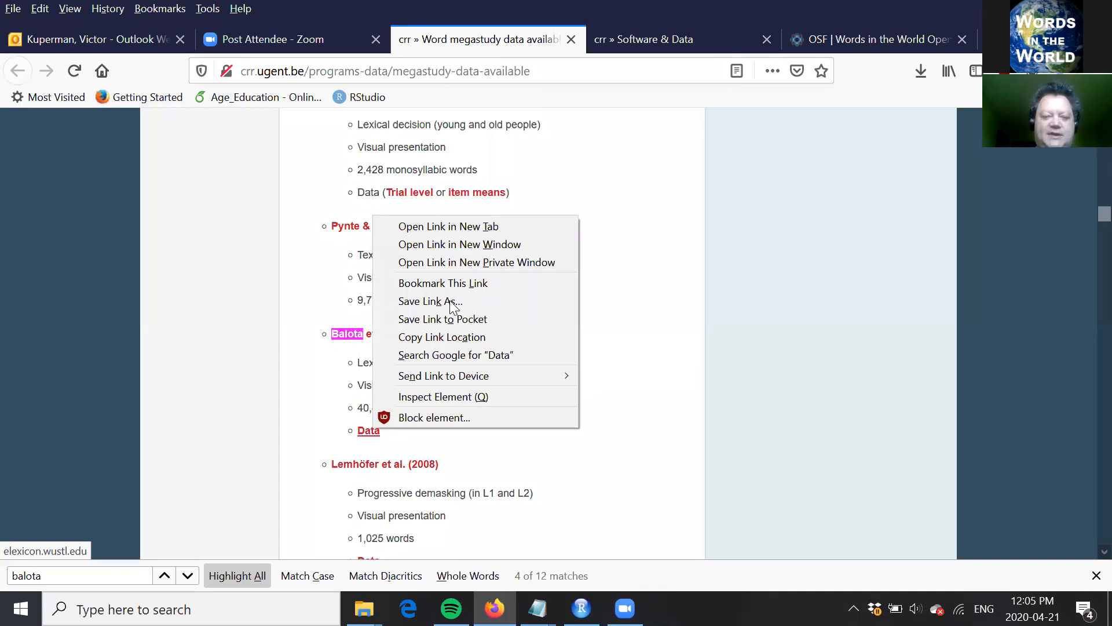
{"action": "left_click", "coordinate": [471, 225]}
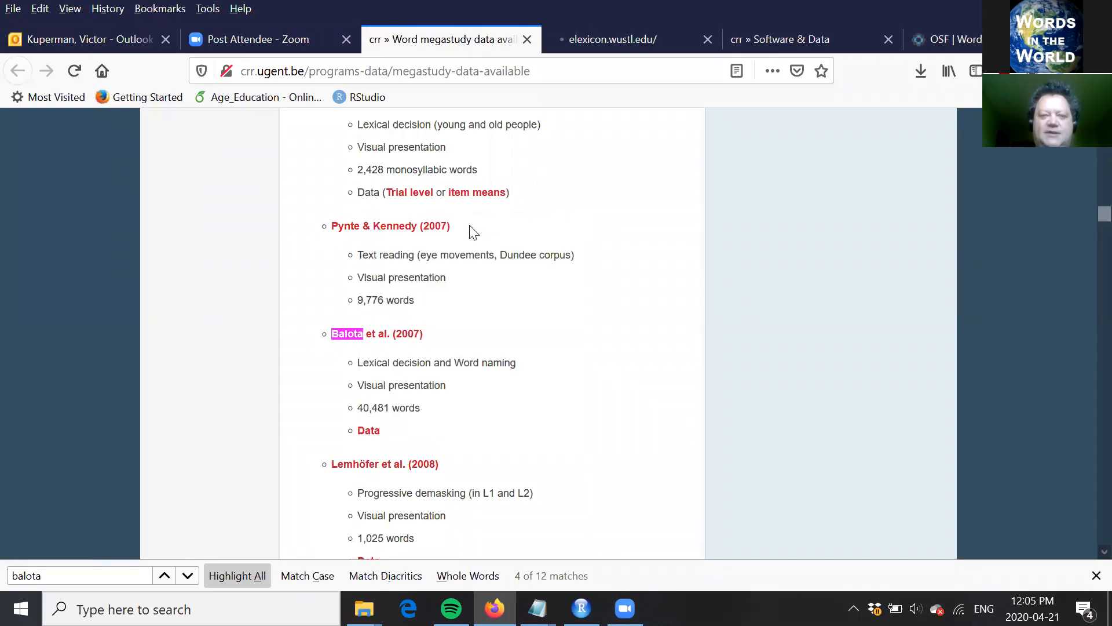
{"action": "left_click", "coordinate": [630, 40]}
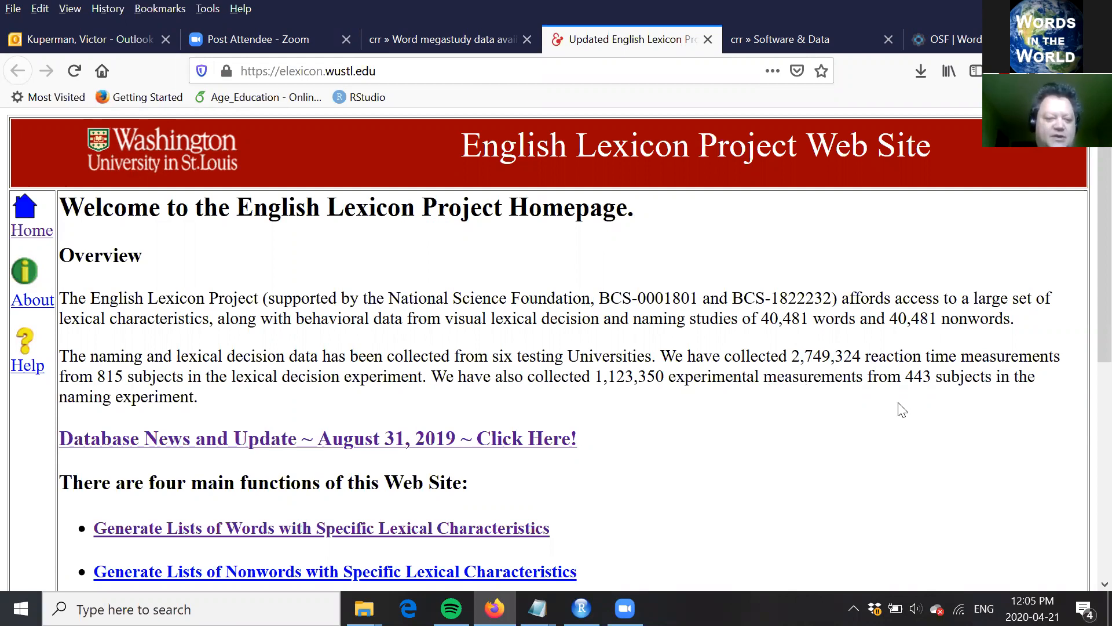
Step: Open the word query form for generating lists of items with specific lexical characteristics
{"action": "scroll", "coordinate": [902, 409], "scroll_direction": "down", "scroll_amount": 4}
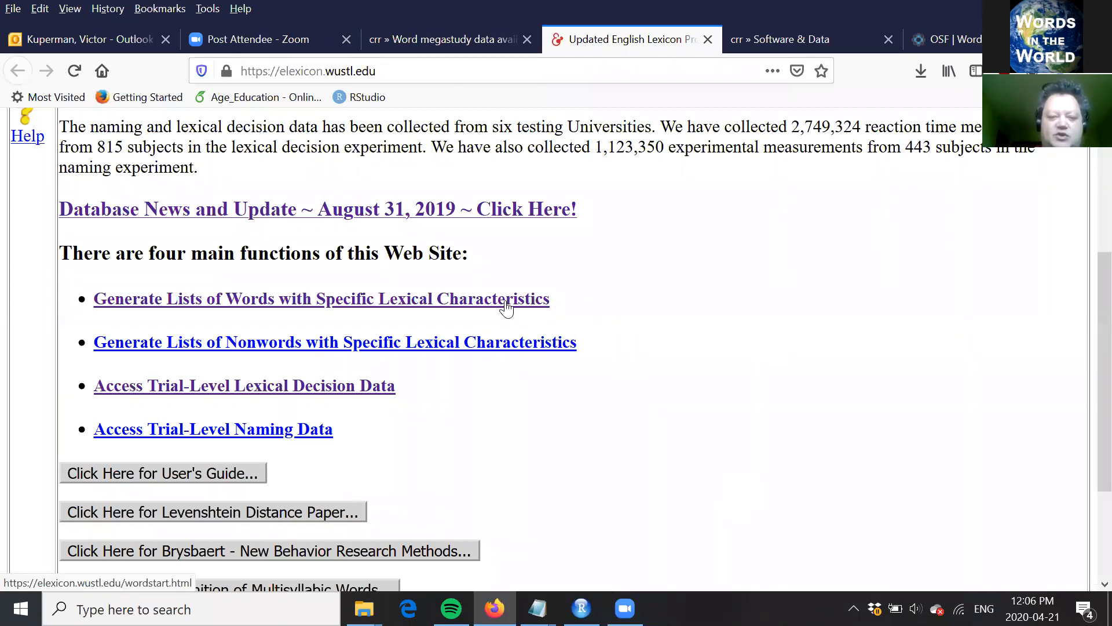
{"action": "left_click", "coordinate": [506, 305]}
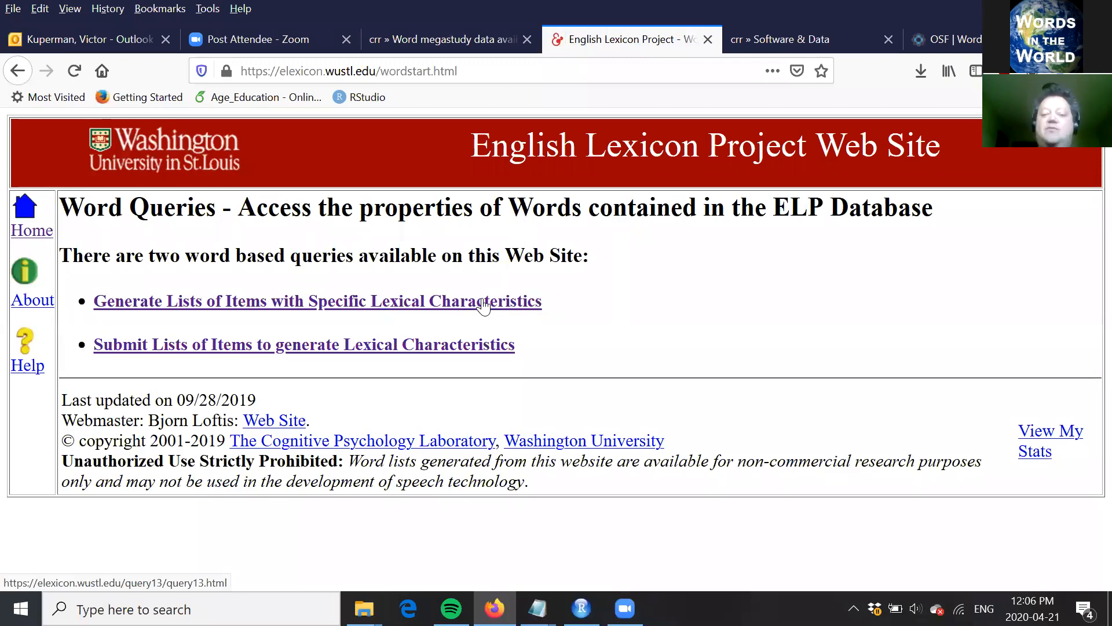
{"action": "left_click", "coordinate": [484, 307]}
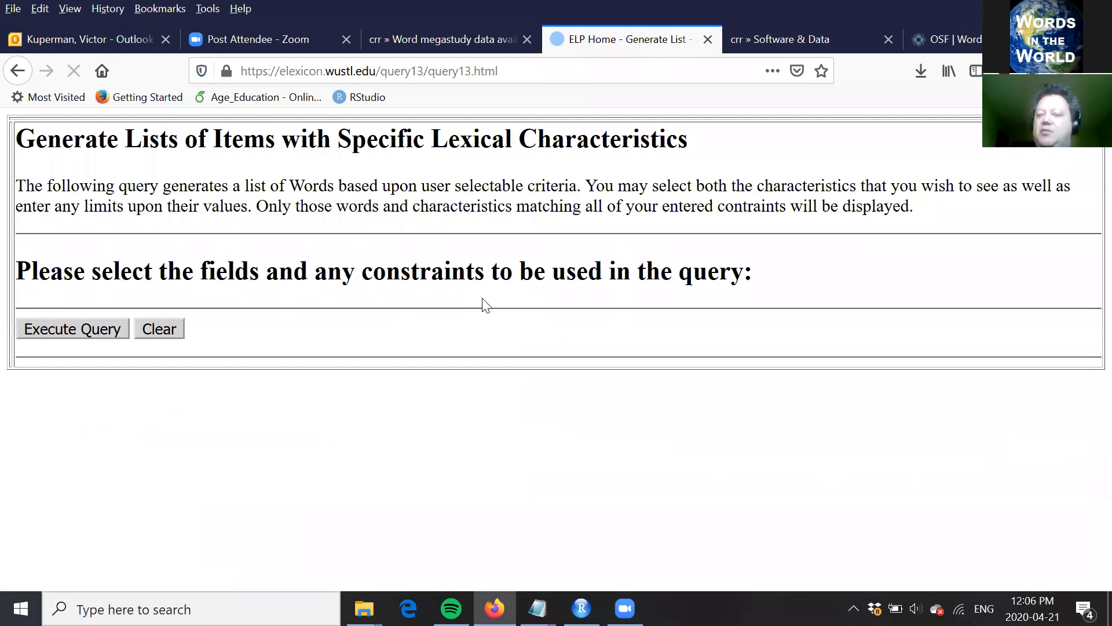
Step: Include Age_Of_Acquisition from the Semantic Variables in the query and constrain it to a minimum of 5 and a maximum of 8
{"action": "scroll", "coordinate": [484, 305], "scroll_direction": "down", "scroll_amount": 1}
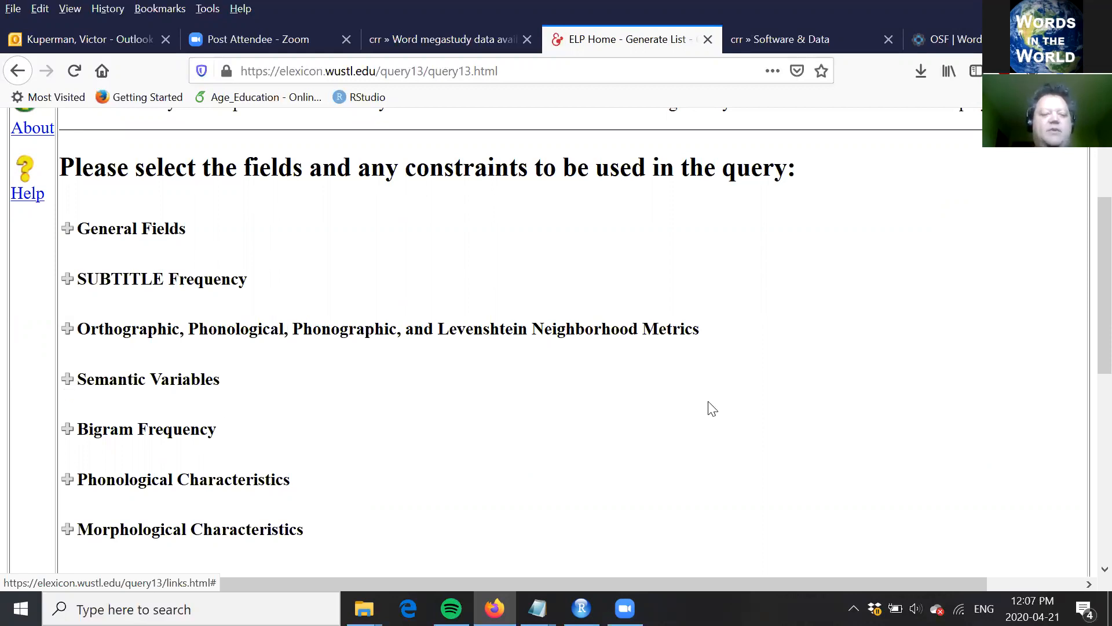
{"action": "scroll", "coordinate": [712, 408], "scroll_direction": "down", "scroll_amount": 4}
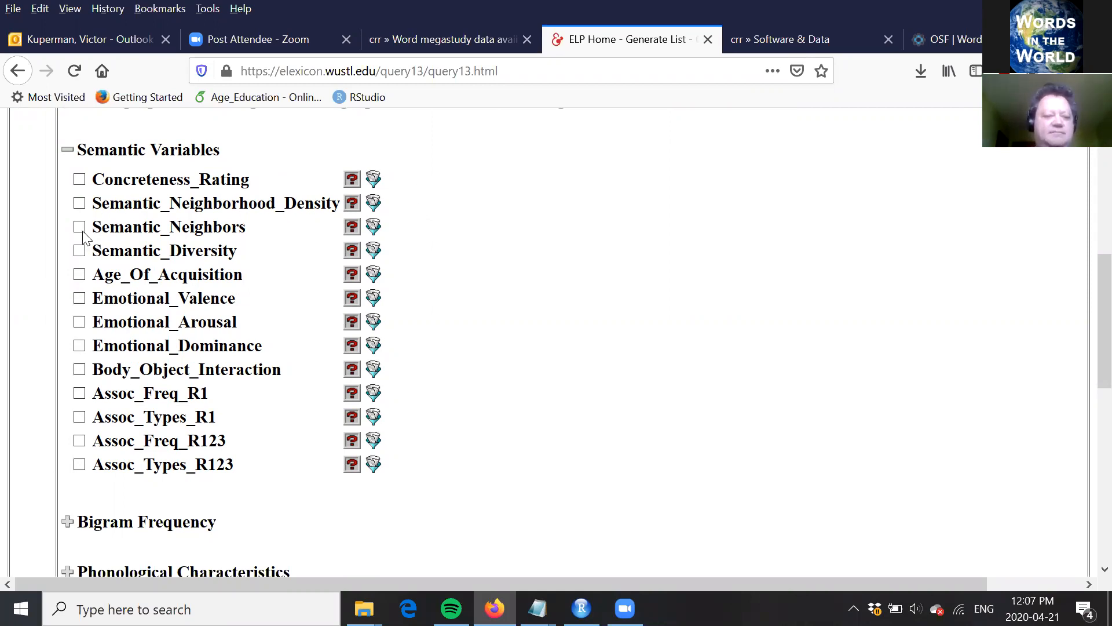
{"action": "left_click", "coordinate": [80, 274]}
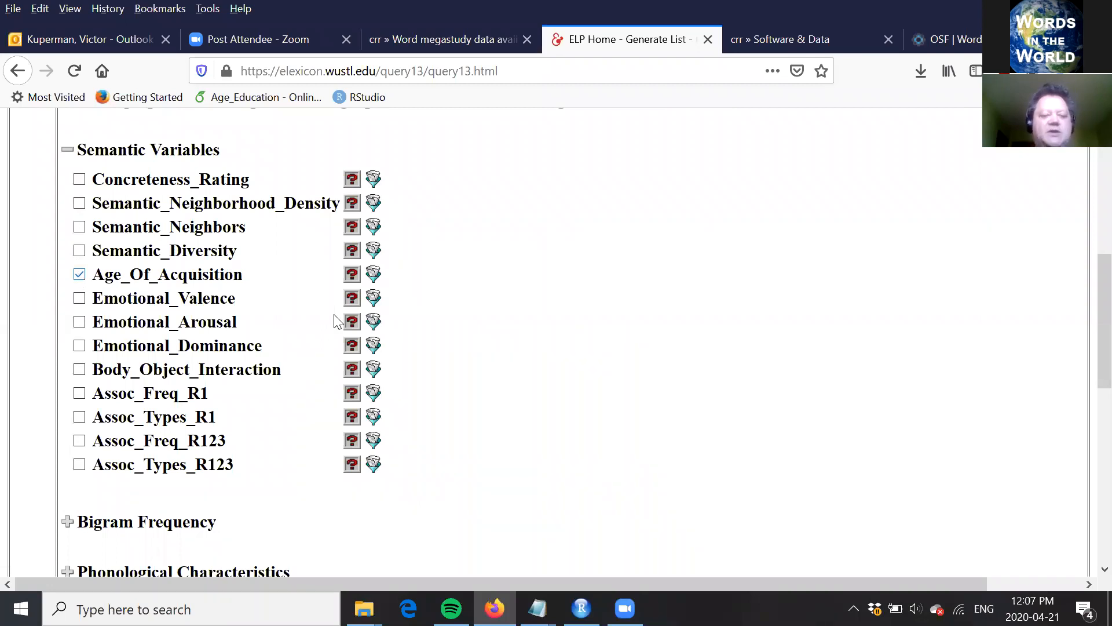
{"action": "left_click", "coordinate": [373, 278]}
{"action": "left_click_drag", "start_coordinate": [387, 134], "coordinate": [688, 151]}
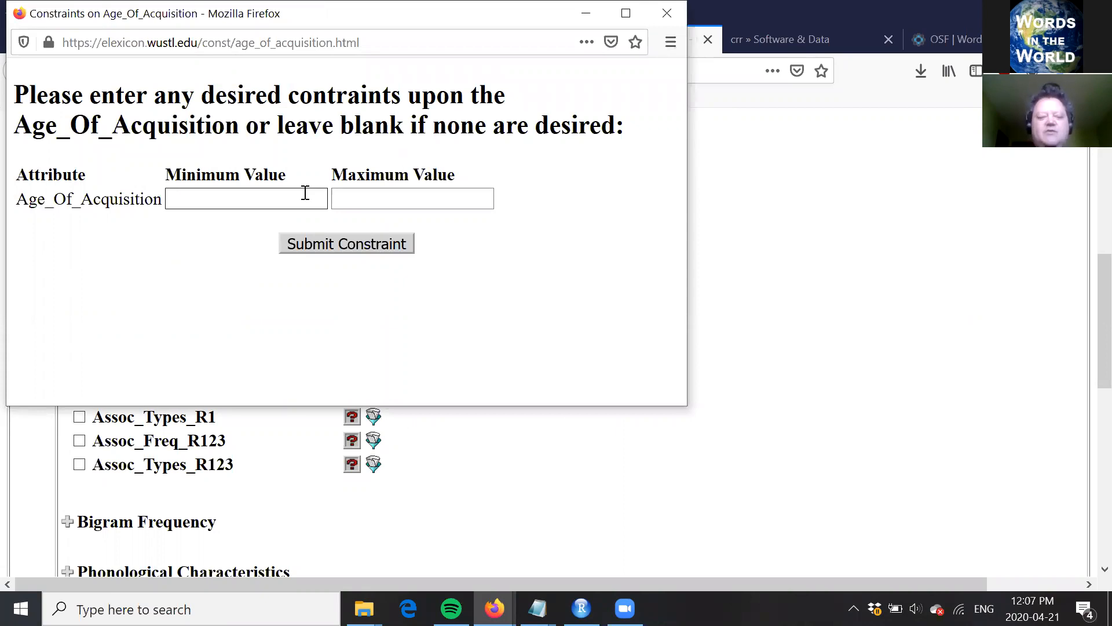
{"action": "type", "text": "5"}
{"action": "left_click", "coordinate": [411, 199]}
{"action": "type", "text": "8"}
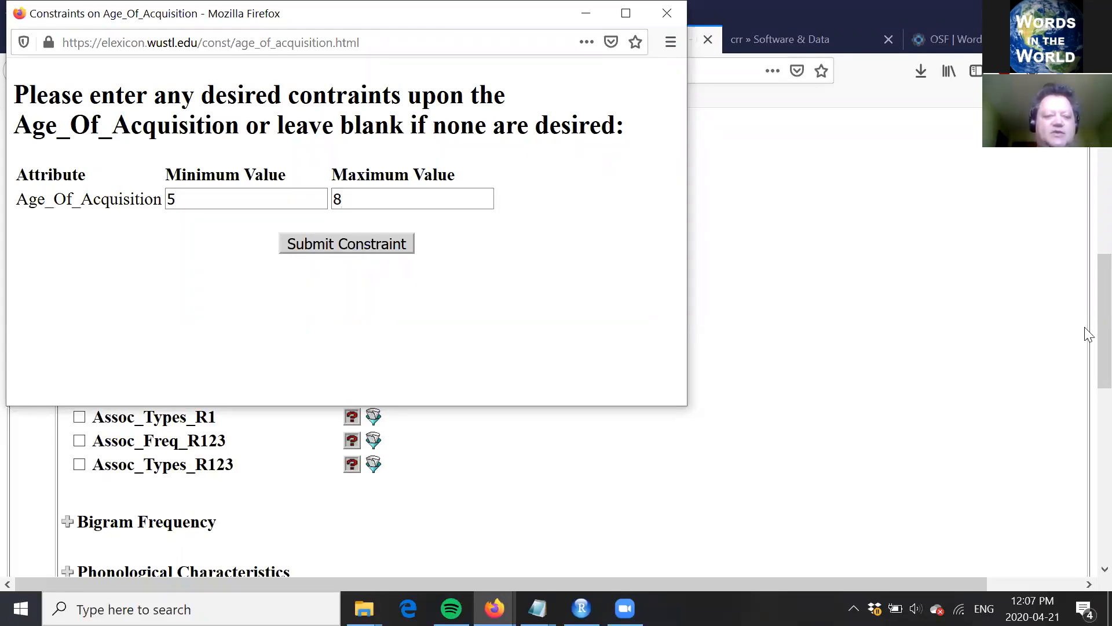
{"action": "key", "text": "Return"}
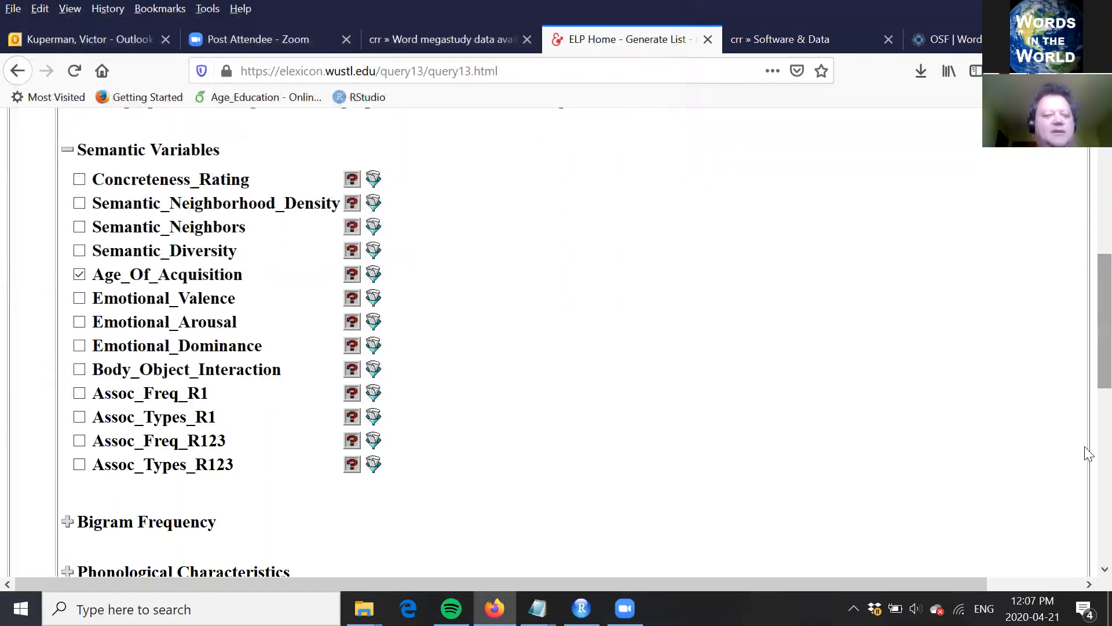
Step: Set the query scope to the complete ELP Lexicon and execute the query
{"action": "scroll", "coordinate": [1089, 454], "scroll_direction": "down", "scroll_amount": 3}
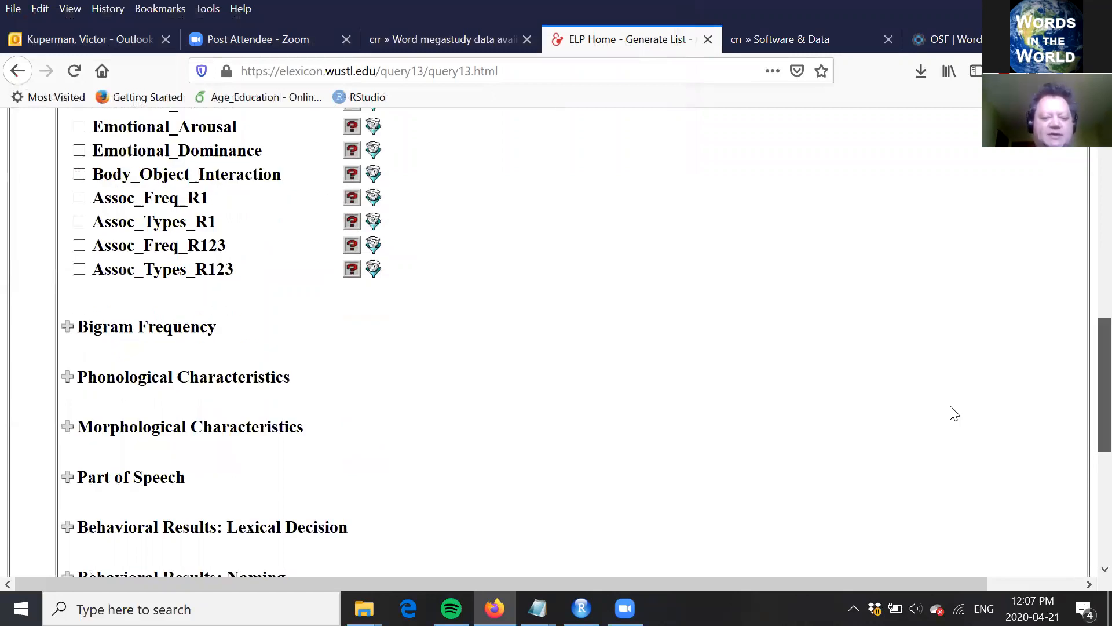
{"action": "scroll", "coordinate": [950, 412], "scroll_direction": "down", "scroll_amount": 3}
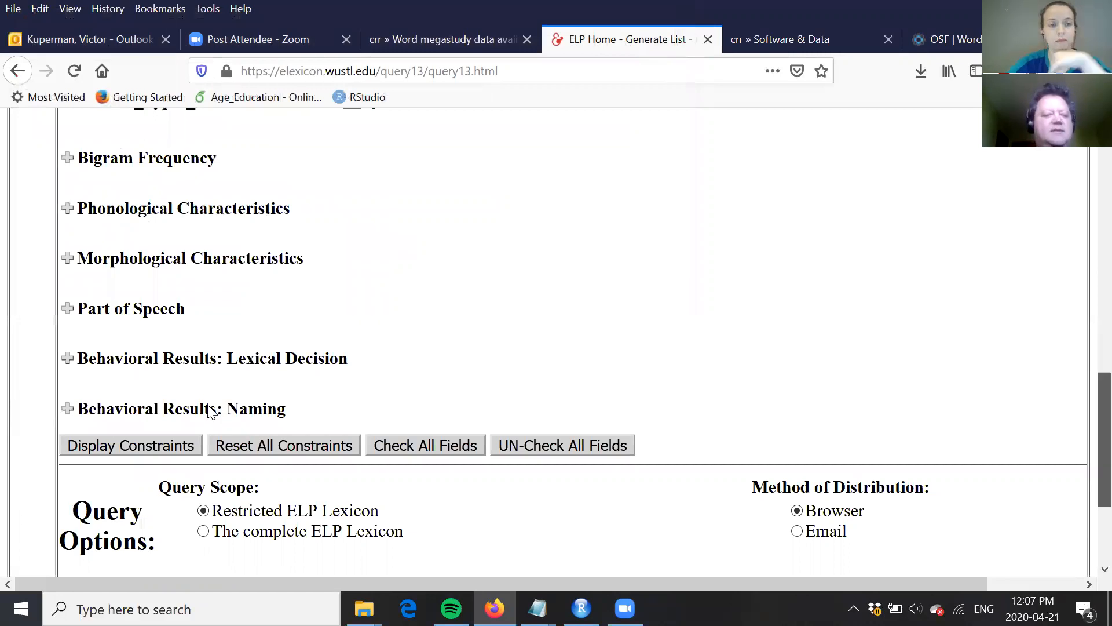
{"action": "scroll", "coordinate": [208, 412], "scroll_direction": "down", "scroll_amount": 2}
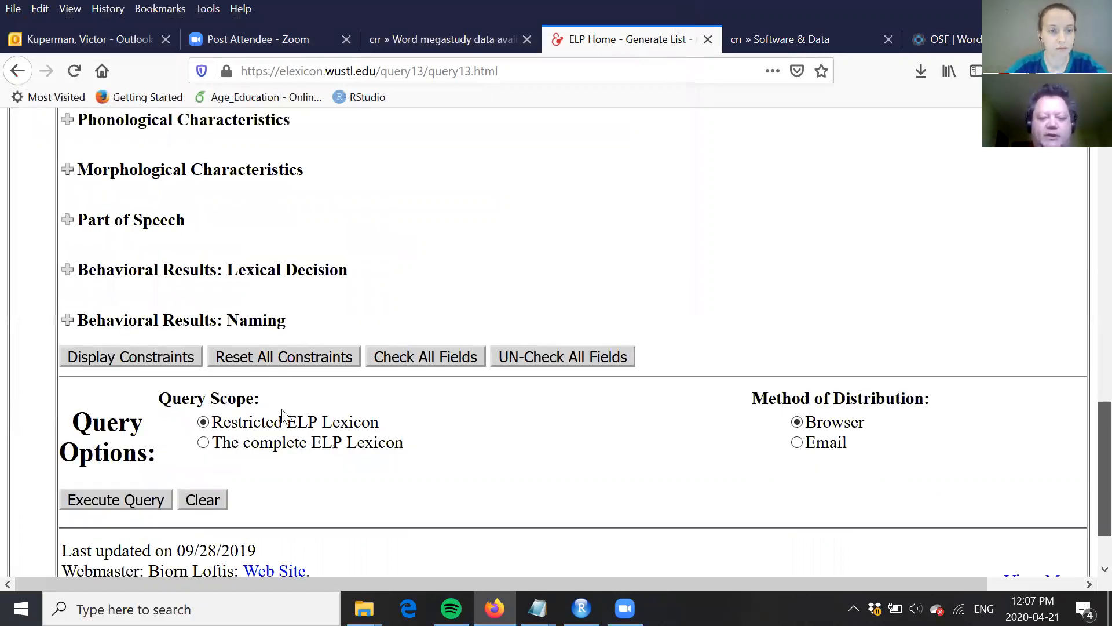
{"action": "scroll", "coordinate": [412, 394], "scroll_direction": "down", "scroll_amount": 1}
{"action": "left_click", "coordinate": [204, 399]}
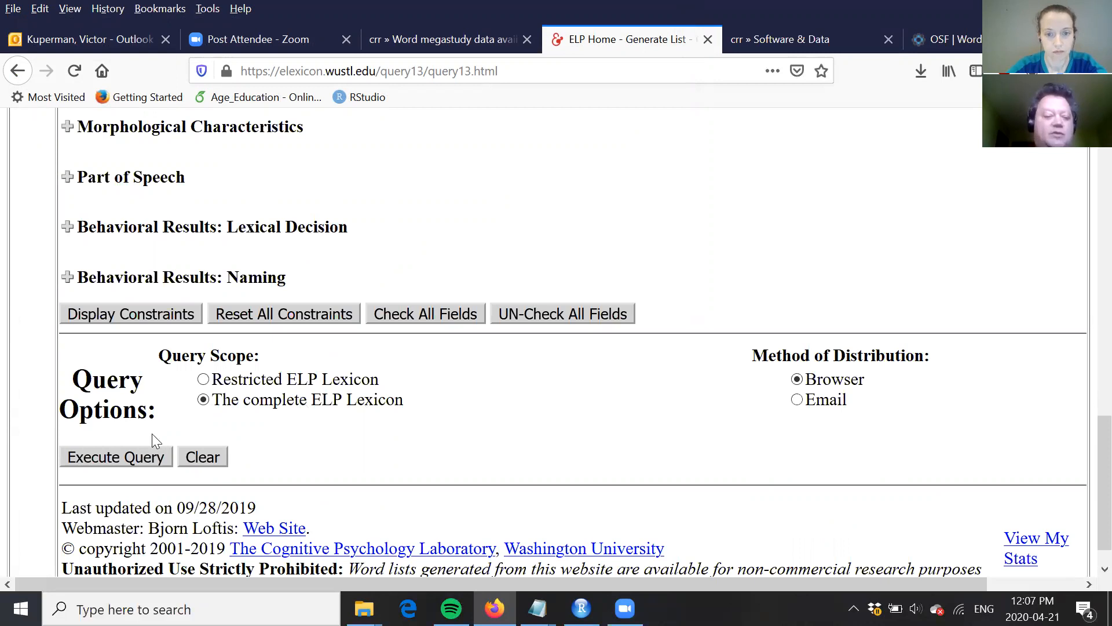
{"action": "left_click", "coordinate": [113, 458]}
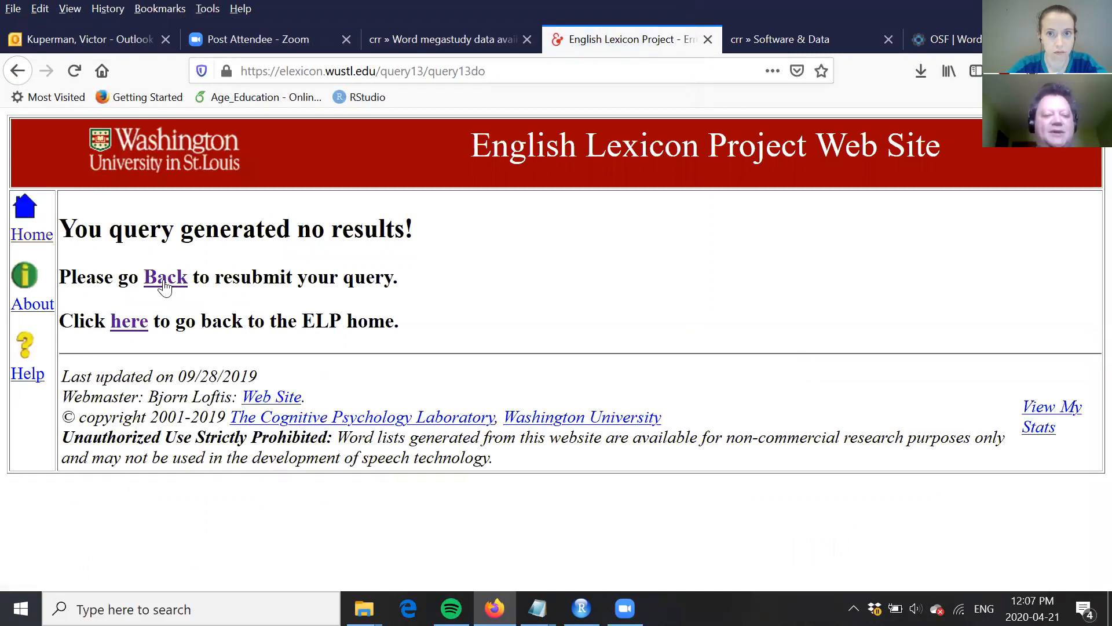
Step: Return to the word query form and exclude Length, Freq_KF, Freq_HAL and Log_Freq_HAL under General Fields
{"action": "left_click", "coordinate": [66, 402]}
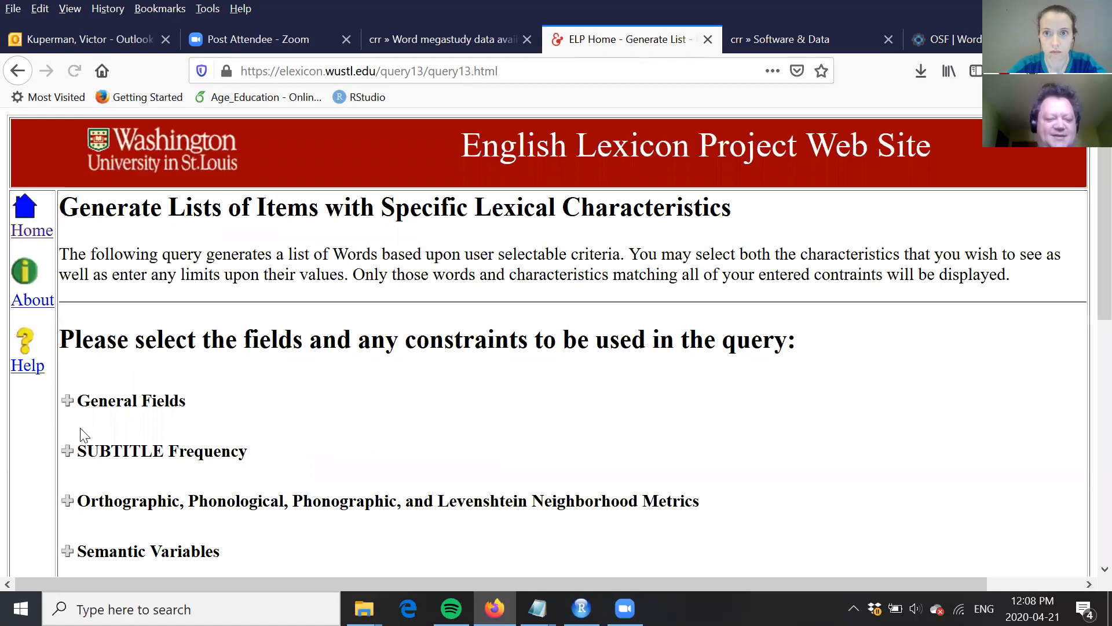
{"action": "left_click", "coordinate": [80, 431]}
{"action": "left_click", "coordinate": [80, 455]}
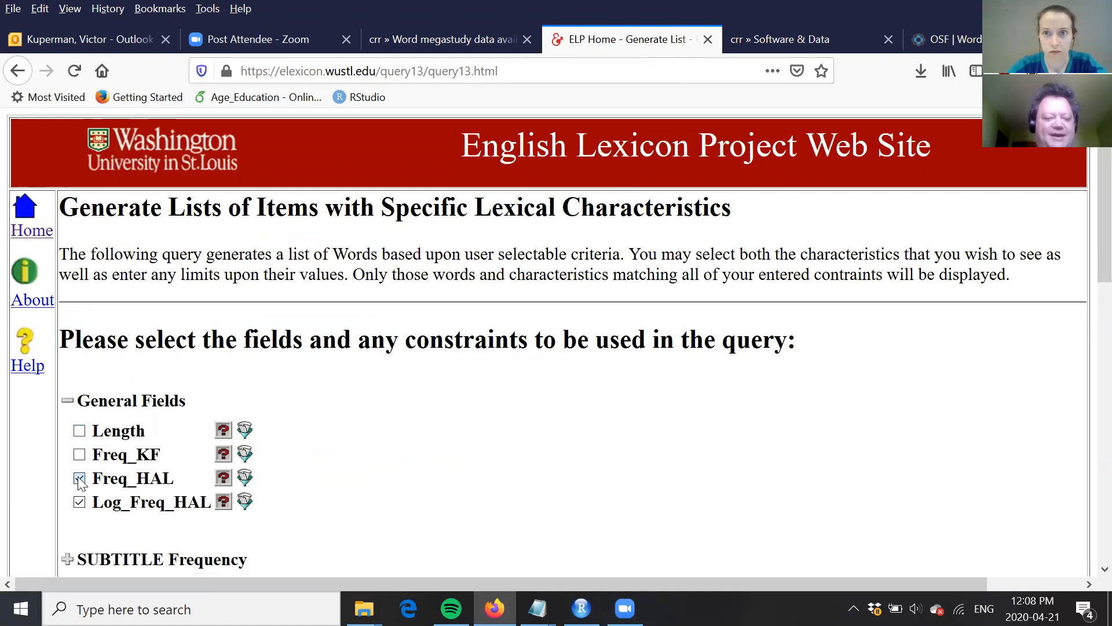
{"action": "left_click", "coordinate": [79, 478]}
{"action": "left_click", "coordinate": [80, 502]}
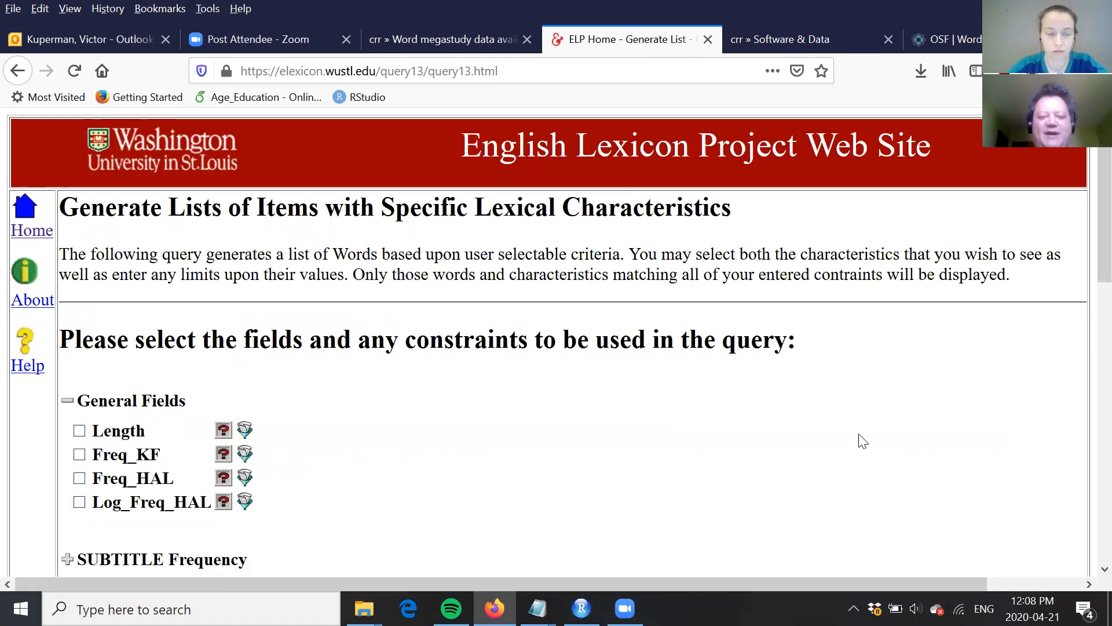
Step: Execute the word query with the Restricted ELP Lexicon scope and Browser as the method of distribution
{"action": "scroll", "coordinate": [1087, 313], "scroll_direction": "down", "scroll_amount": 2}
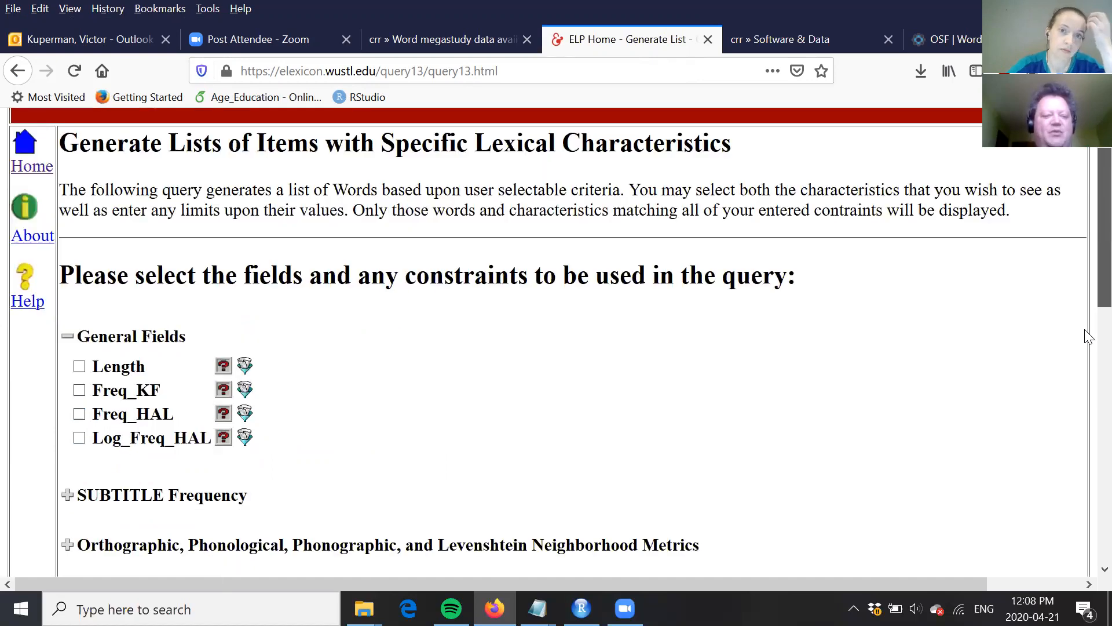
{"action": "scroll", "coordinate": [1086, 481], "scroll_direction": "down", "scroll_amount": 2}
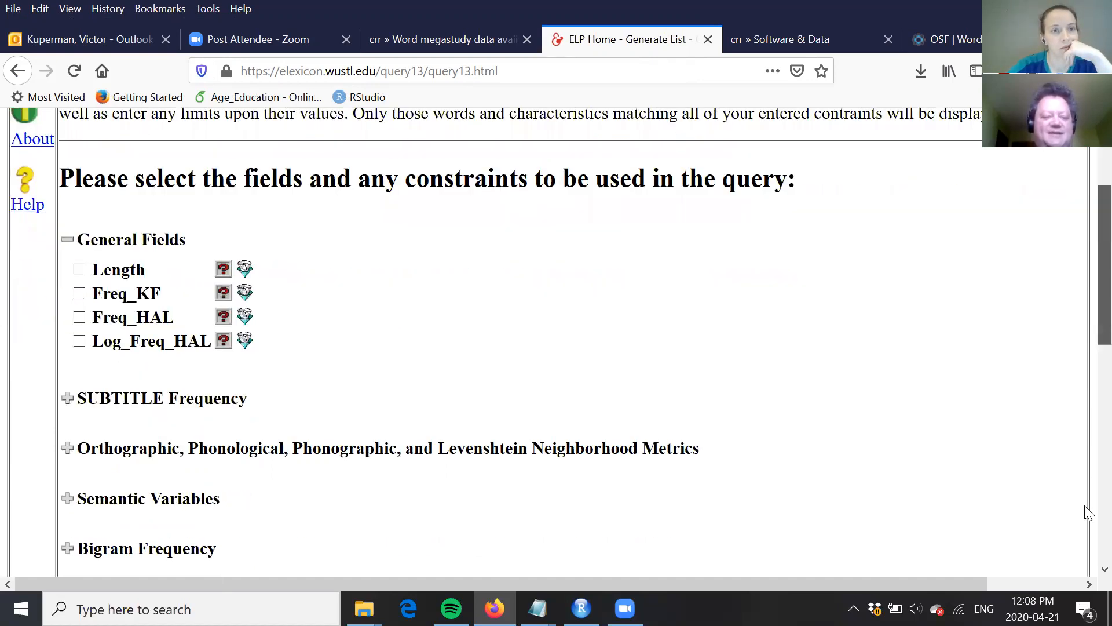
{"action": "scroll", "coordinate": [350, 514], "scroll_direction": "down", "scroll_amount": 4}
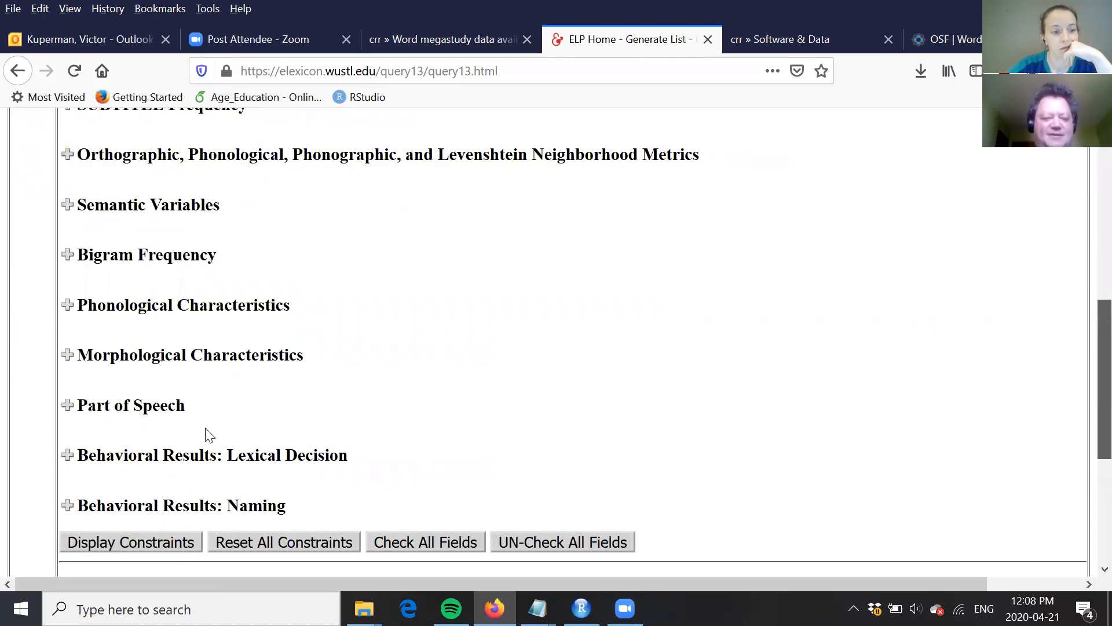
{"action": "scroll", "coordinate": [203, 439], "scroll_direction": "down", "scroll_amount": 3}
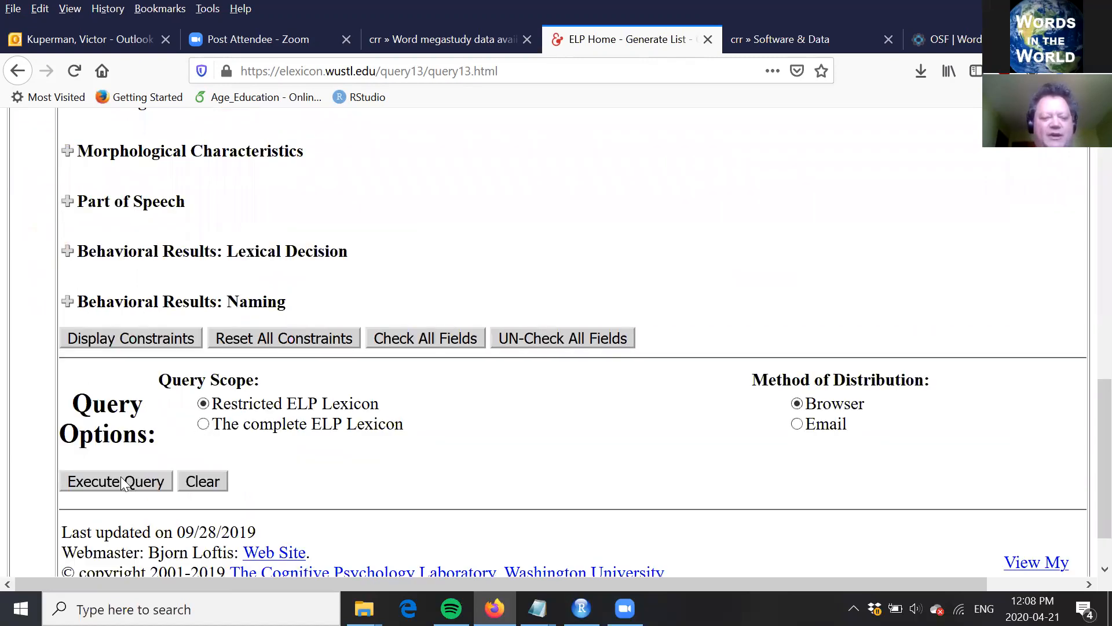
{"action": "left_click", "coordinate": [120, 481]}
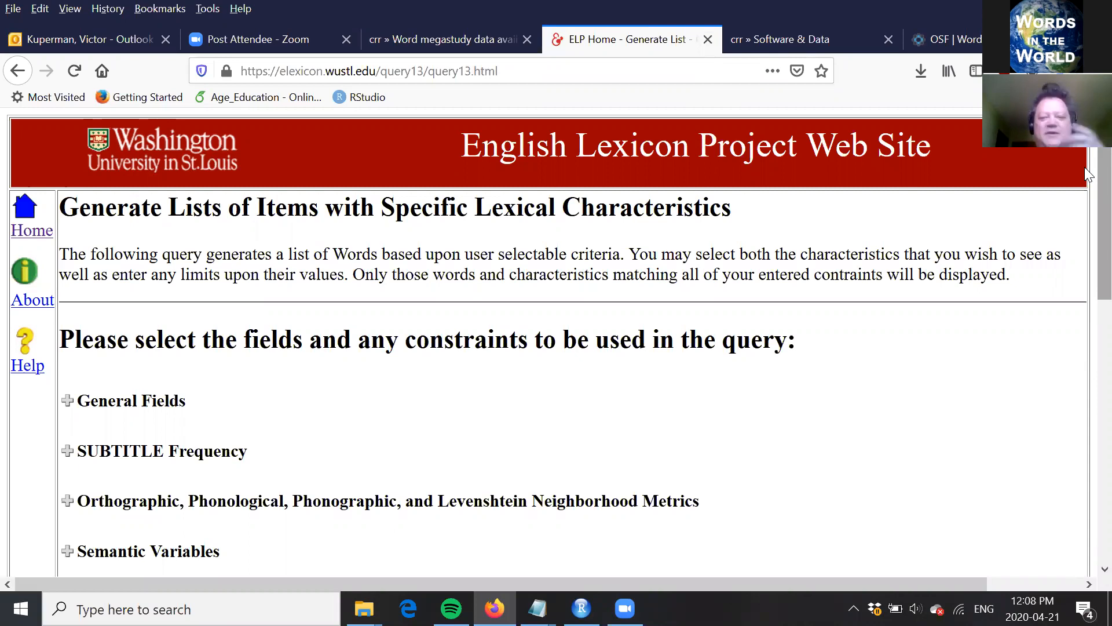
Step: Return to the home page of the English Lexicon Project
{"action": "scroll", "coordinate": [1088, 232], "scroll_direction": "down", "scroll_amount": 1}
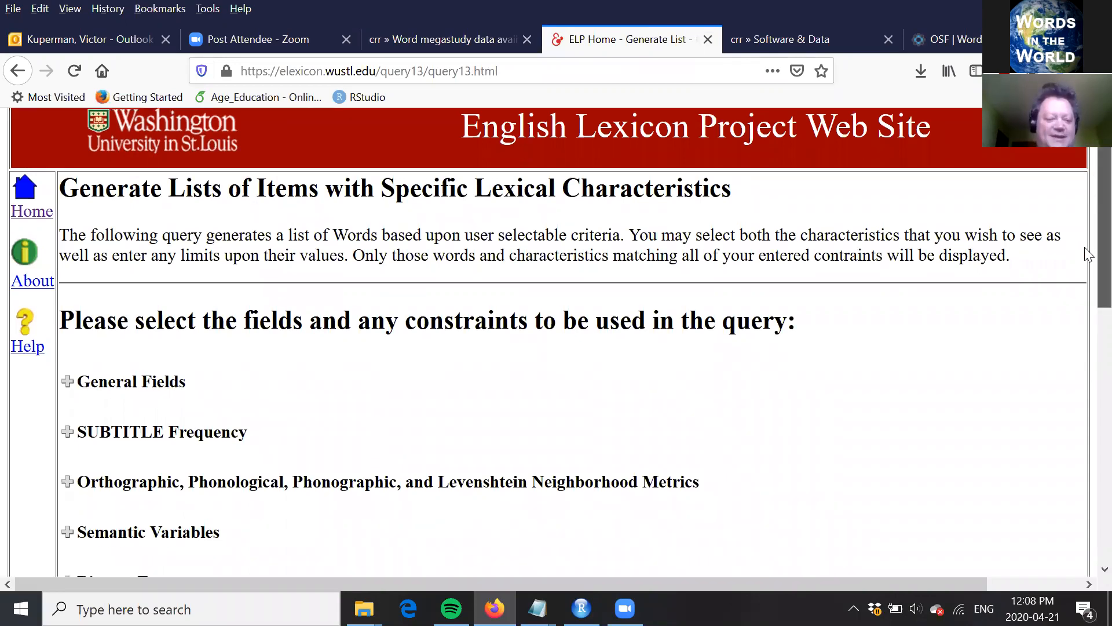
{"action": "scroll", "coordinate": [1088, 186], "scroll_direction": "down", "scroll_amount": 3}
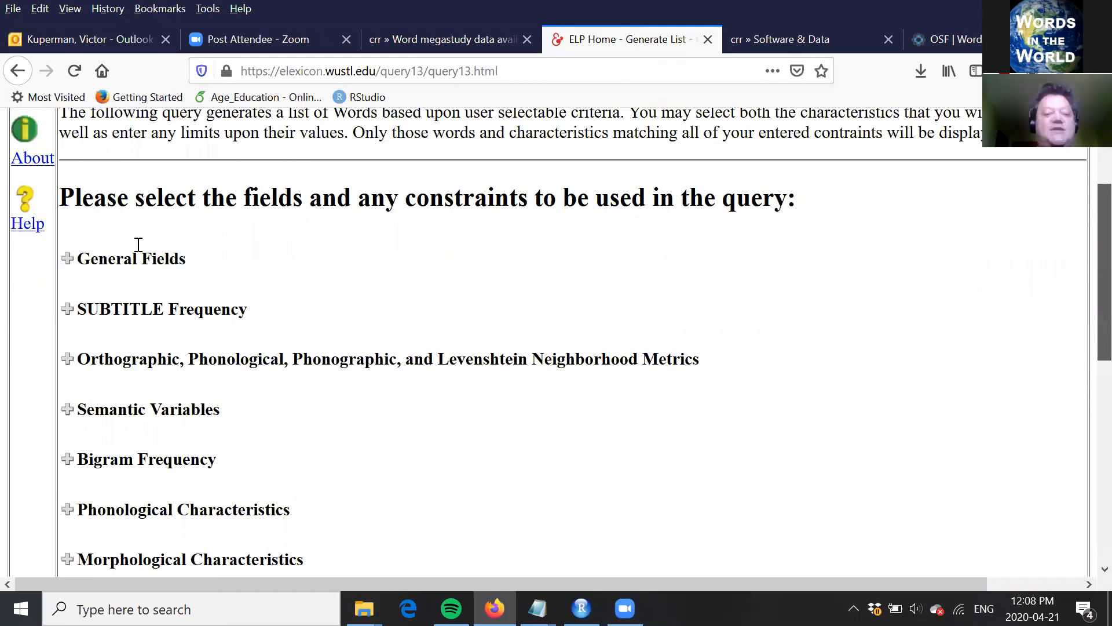
{"action": "scroll", "coordinate": [35, 233], "scroll_direction": "up", "scroll_amount": 4}
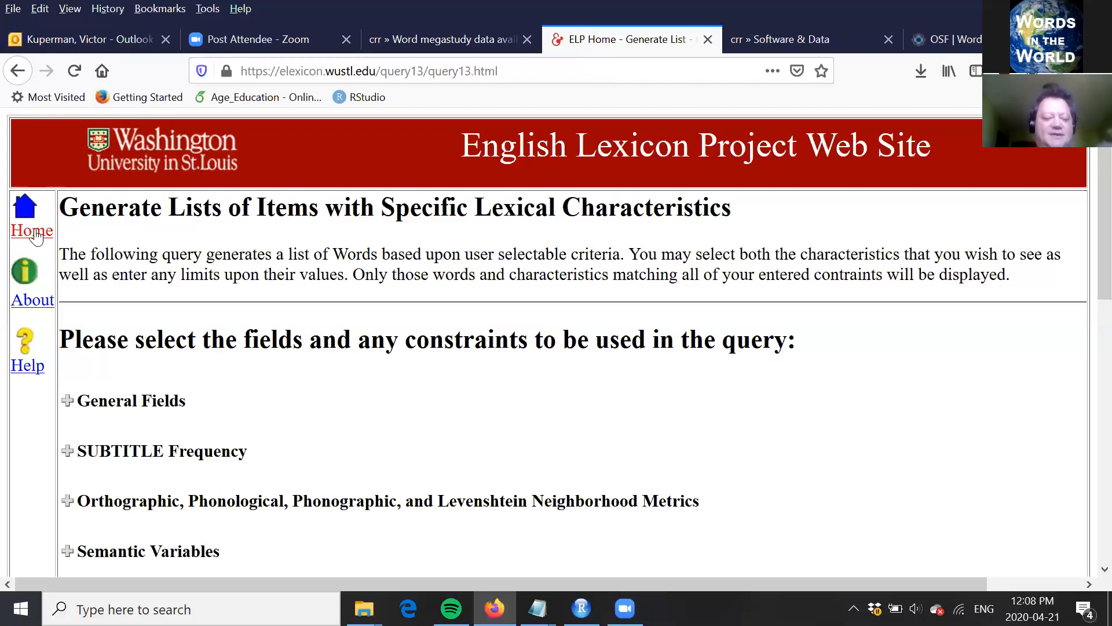
{"action": "left_click", "coordinate": [36, 234]}
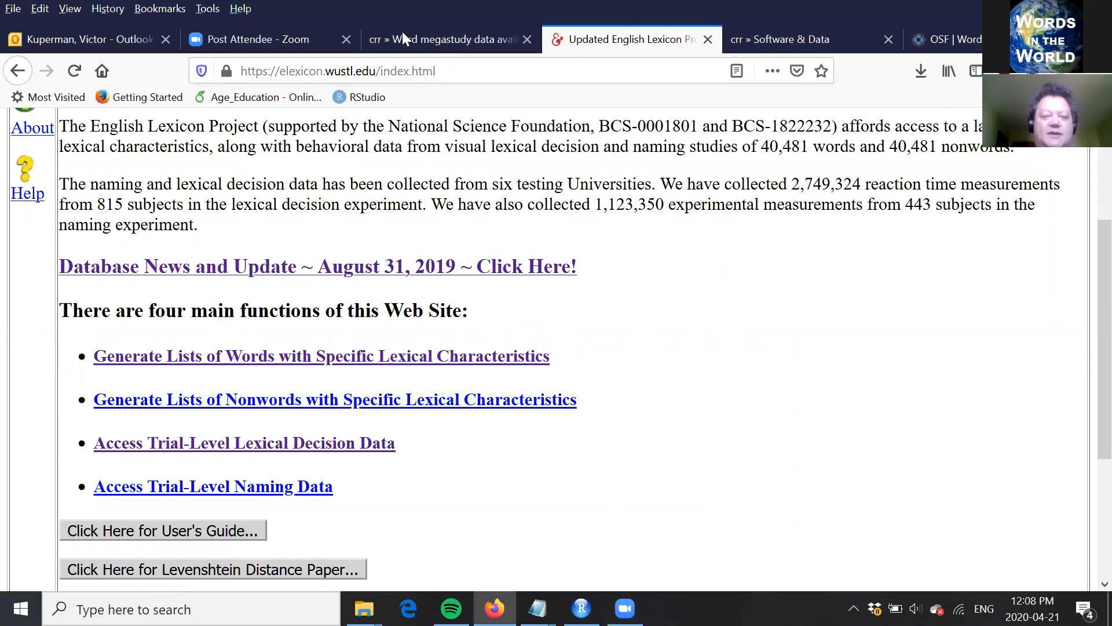
Step: Go back to the word megastudy list and open the data link of the Keuleers et al. (2010) entry in a new tab
{"action": "key", "text": "ctrl+Page_Up"}
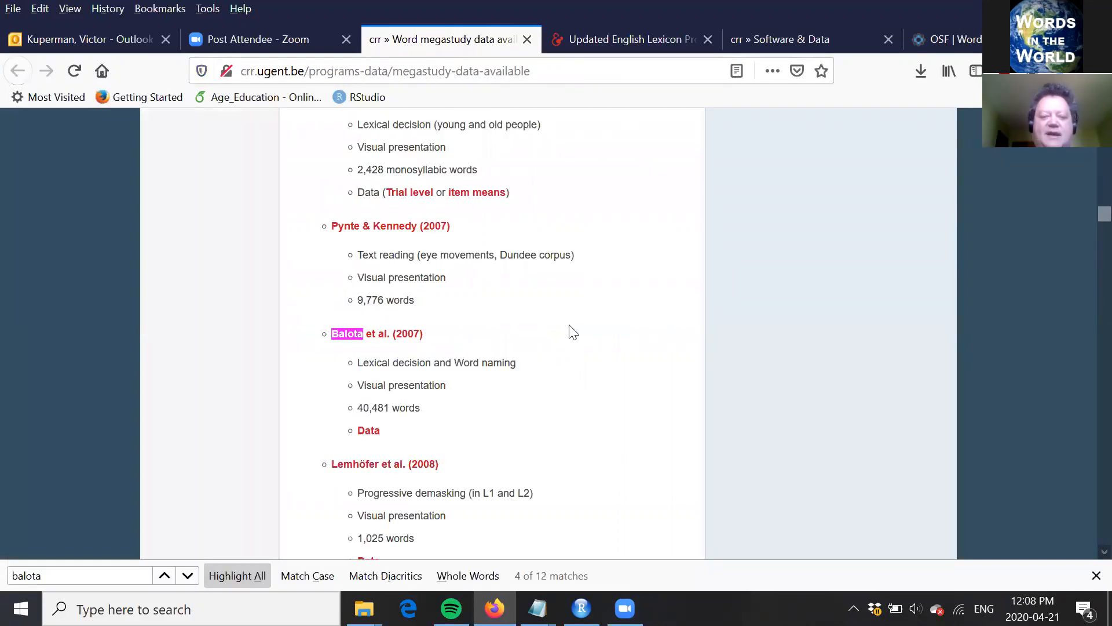
{"action": "scroll", "coordinate": [572, 332], "scroll_direction": "down", "scroll_amount": 4}
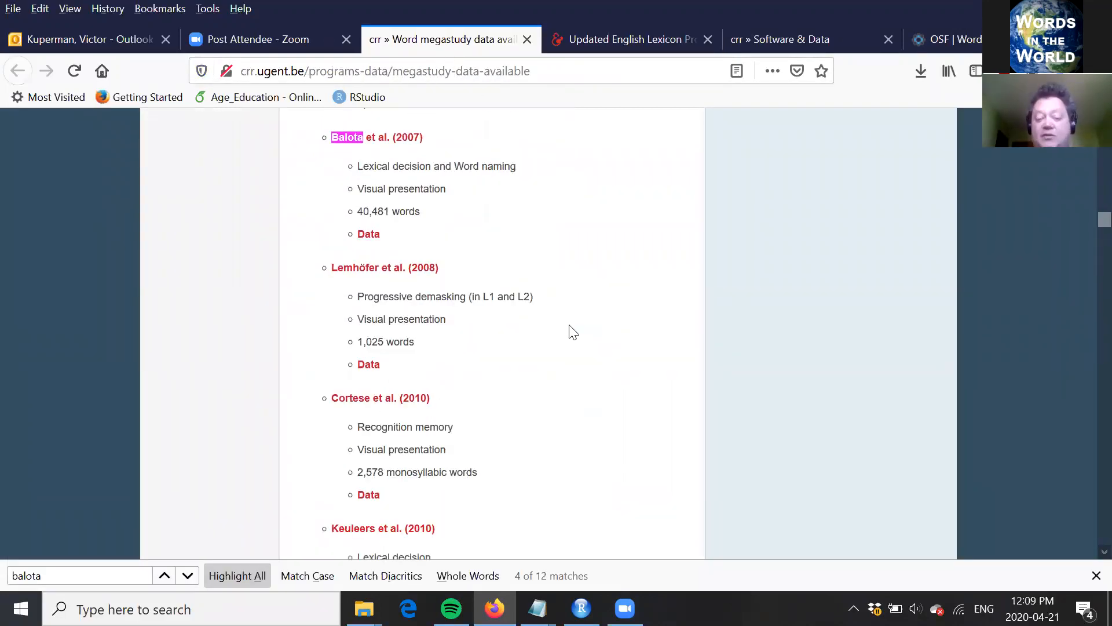
{"action": "scroll", "coordinate": [572, 332], "scroll_direction": "down", "scroll_amount": 4}
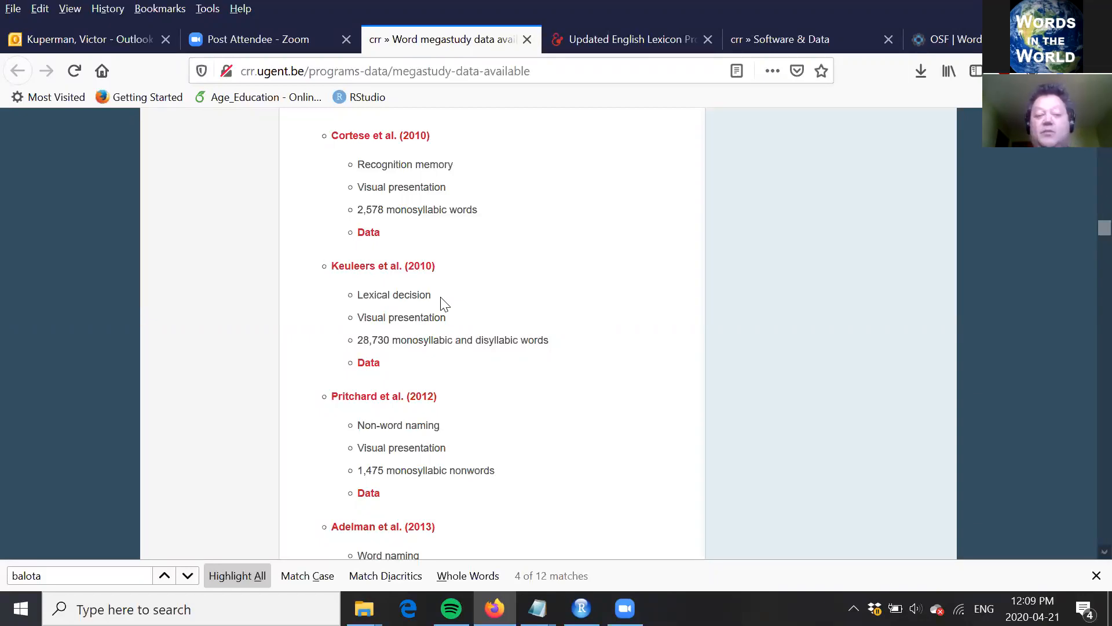
{"action": "left_click", "coordinate": [365, 372]}
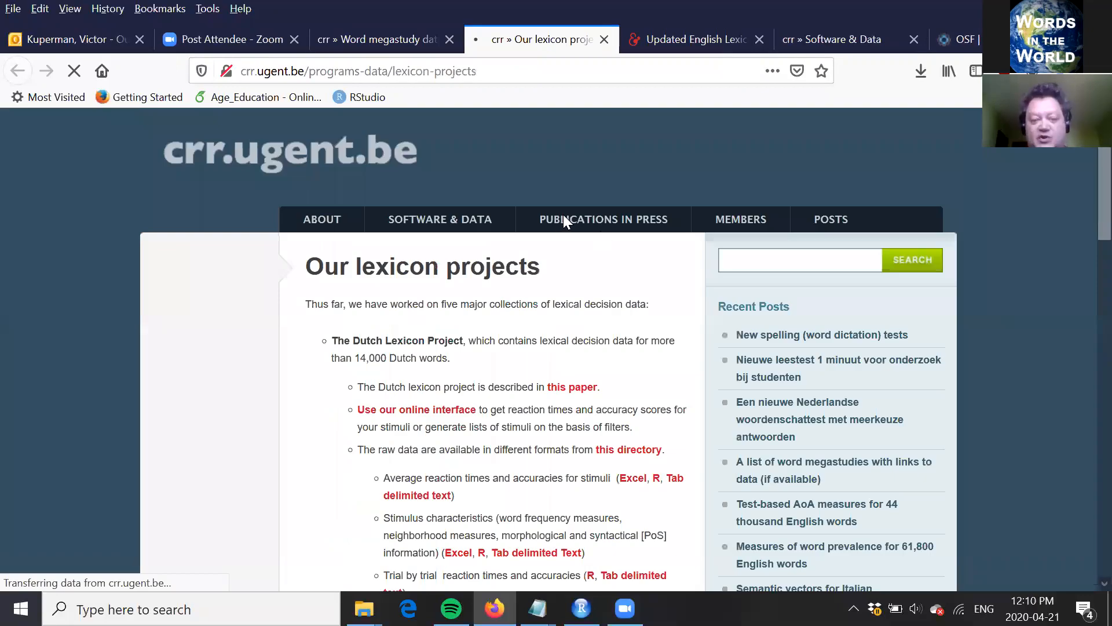
Step: Examine the lexicon projects page from the Dutch Lexicon Project to the British Lexicon project's data files
{"action": "scroll", "coordinate": [563, 215], "scroll_direction": "down", "scroll_amount": 1}
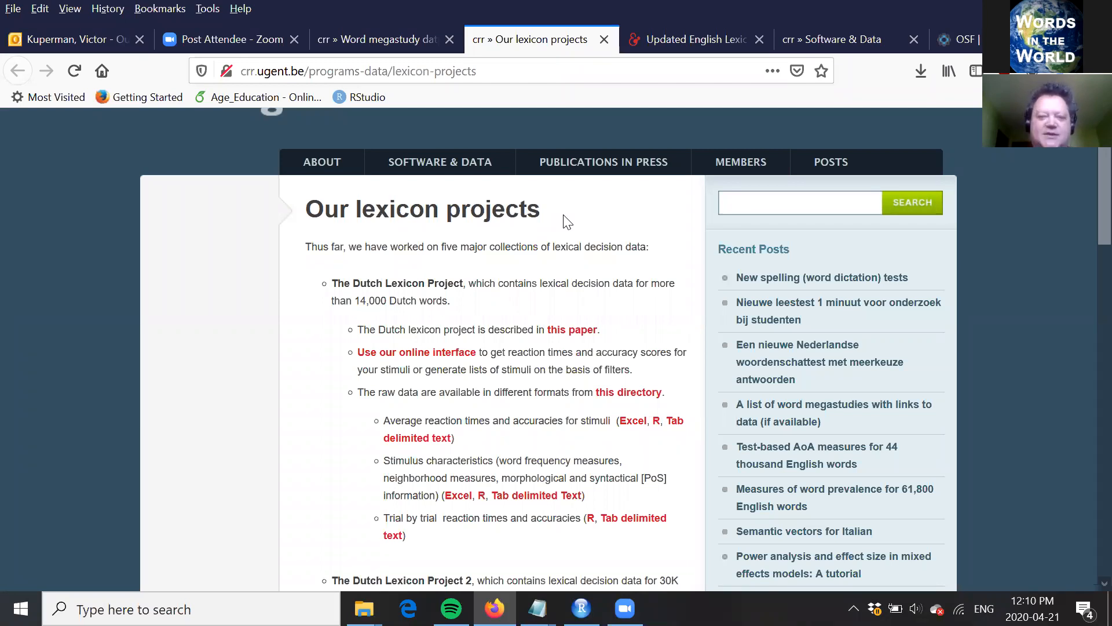
{"action": "scroll", "coordinate": [563, 222], "scroll_direction": "down", "scroll_amount": 1}
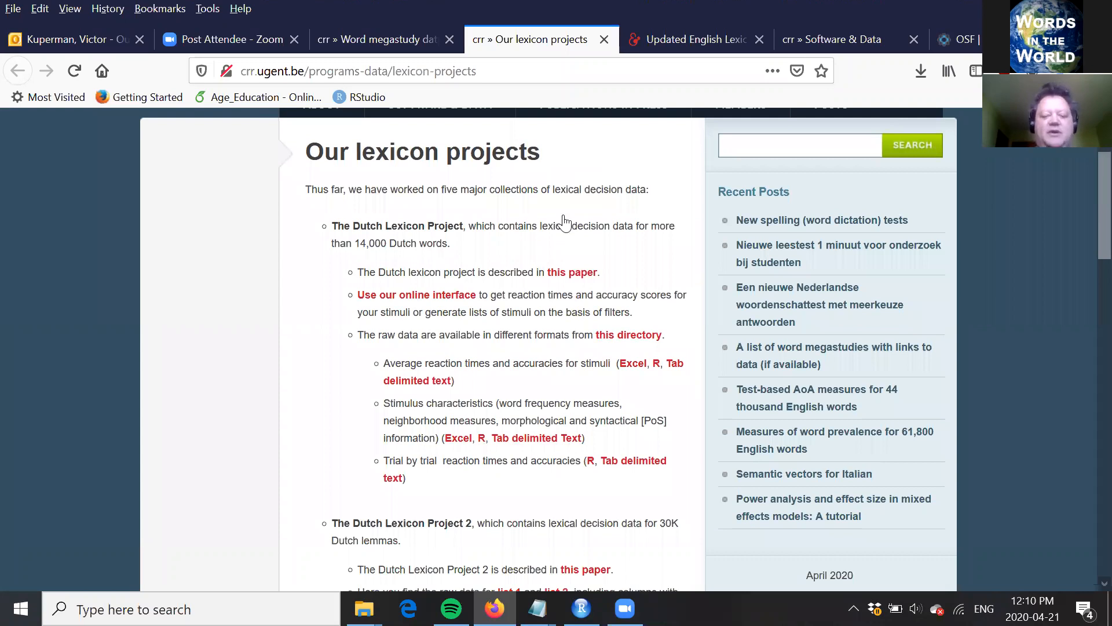
{"action": "scroll", "coordinate": [563, 221], "scroll_direction": "down", "scroll_amount": 1}
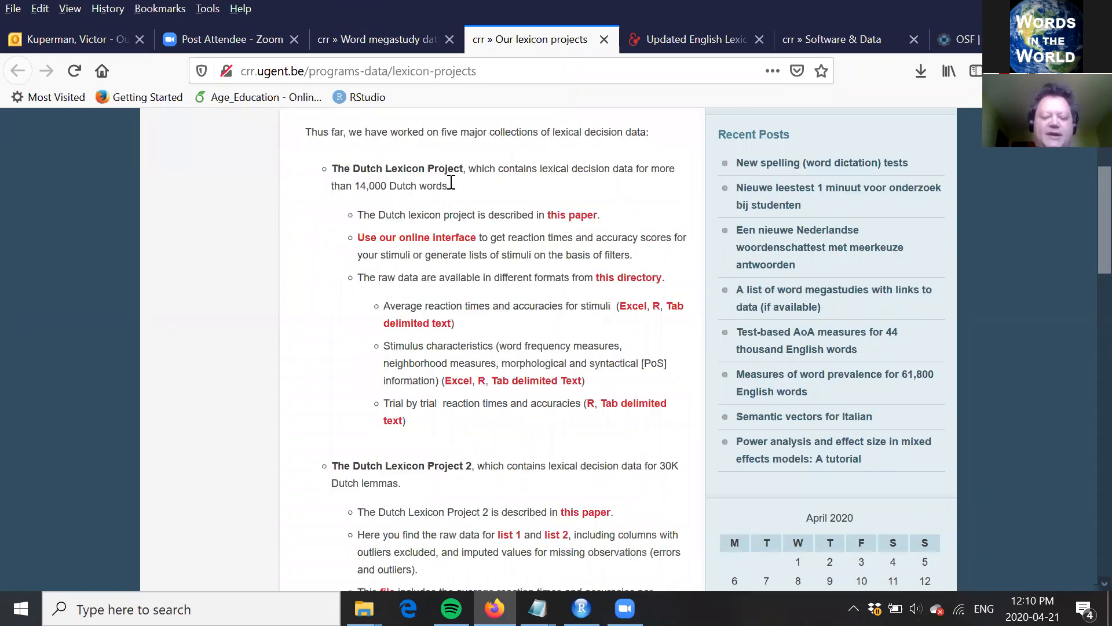
{"action": "scroll", "coordinate": [308, 250], "scroll_direction": "down", "scroll_amount": 9}
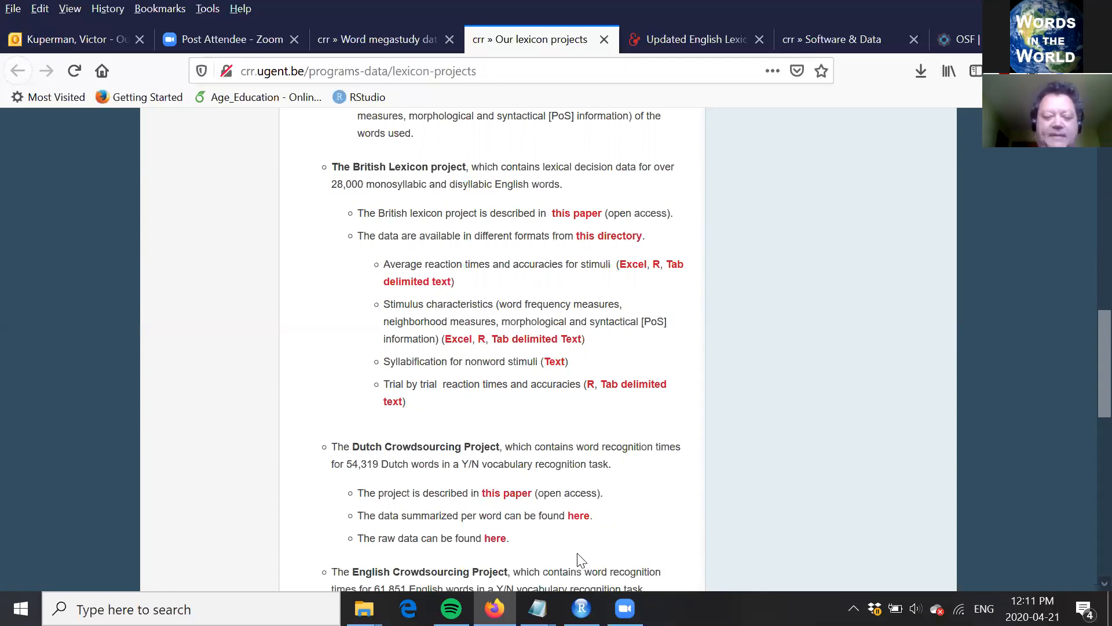
Step: Switch to RStudio and review the Lexical databases section of ooh.Rmd, including its source links, up to the Lexical decision heading
{"action": "mouse_move", "coordinate": [582, 609]}
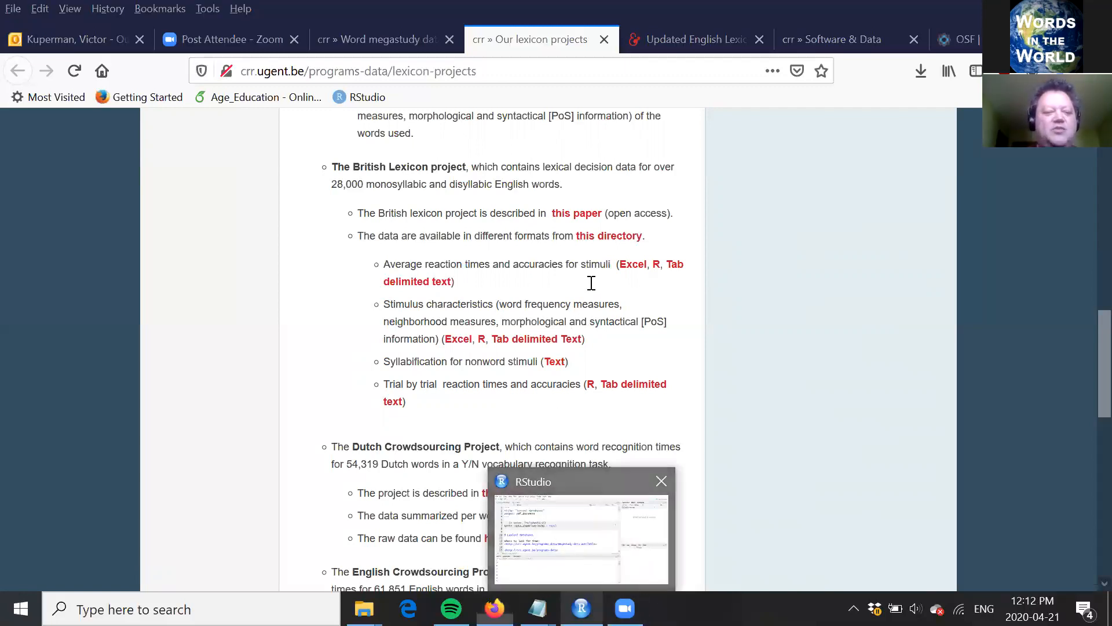
{"action": "key", "text": "alt+Tab"}
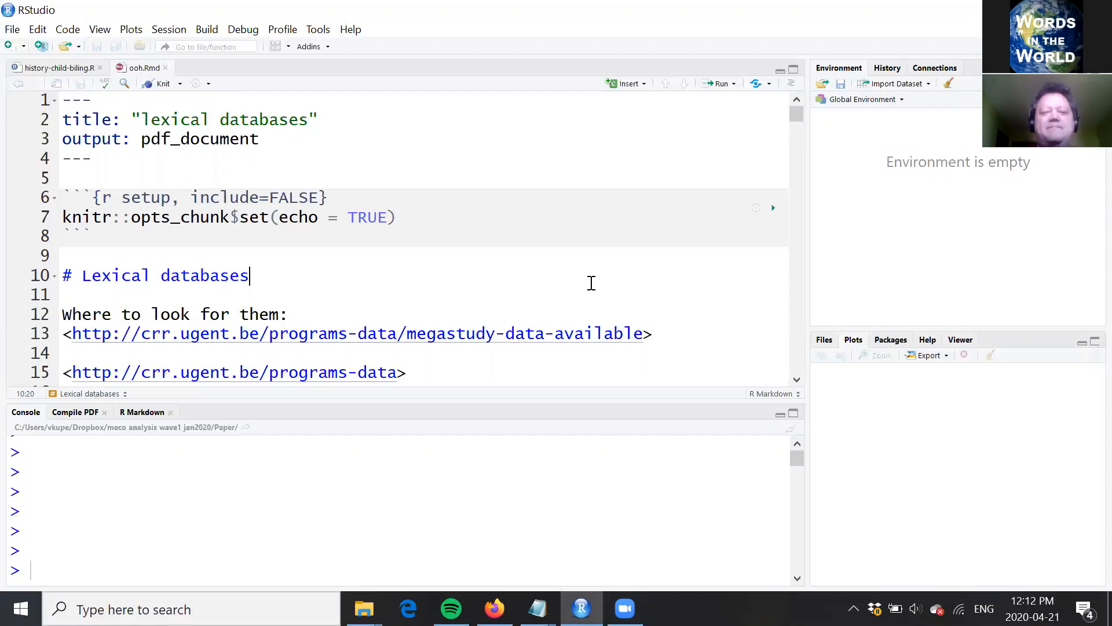
{"action": "left_click", "coordinate": [513, 216]}
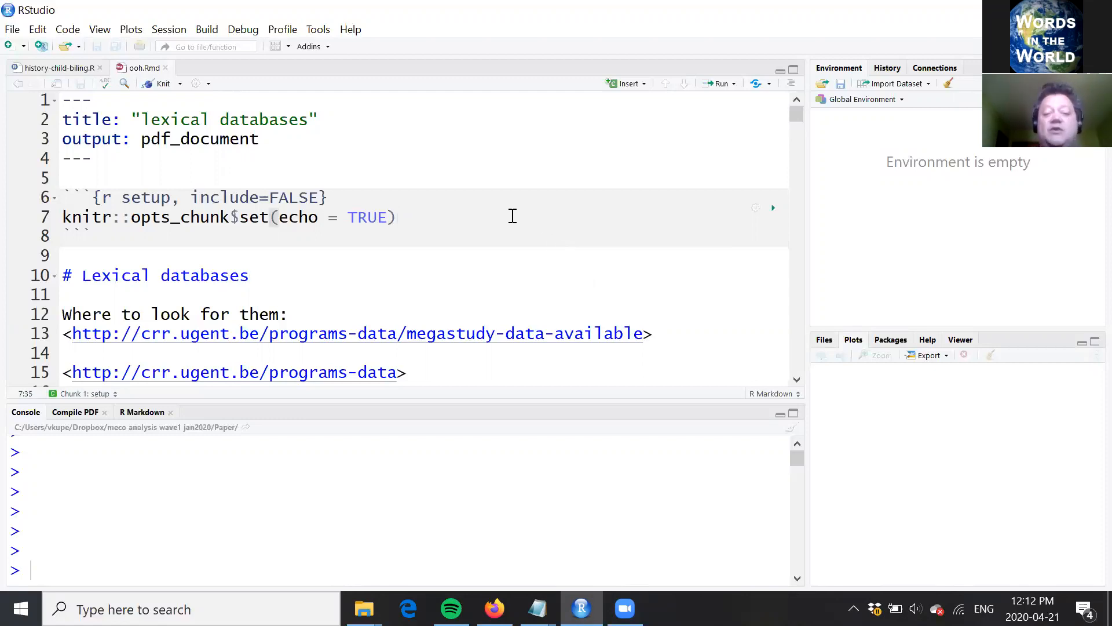
{"action": "key", "text": "Down"}
{"action": "key", "text": "Down"}
{"action": "key", "text": "Down"}
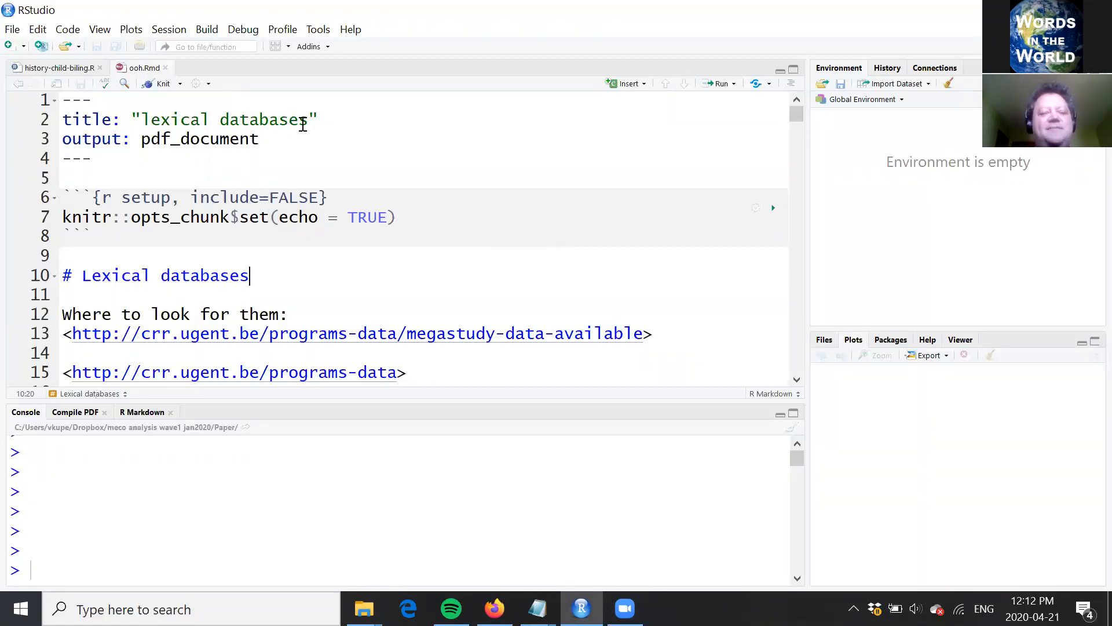
{"action": "key", "text": "Down"}
{"action": "key", "text": "Down"}
{"action": "key", "text": "Down"}
{"action": "key", "text": "Down"}
{"action": "key", "text": "Down"}
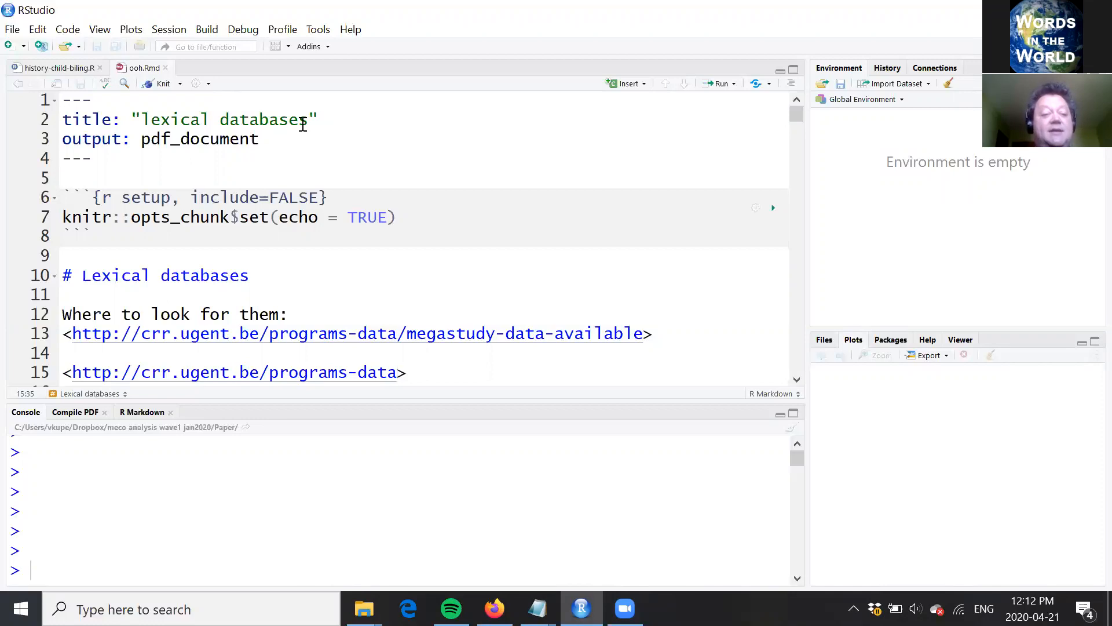
{"action": "key", "text": "Down"}
{"action": "key", "text": "Down"}
{"action": "key", "text": "Down"}
{"action": "key", "text": "Down"}
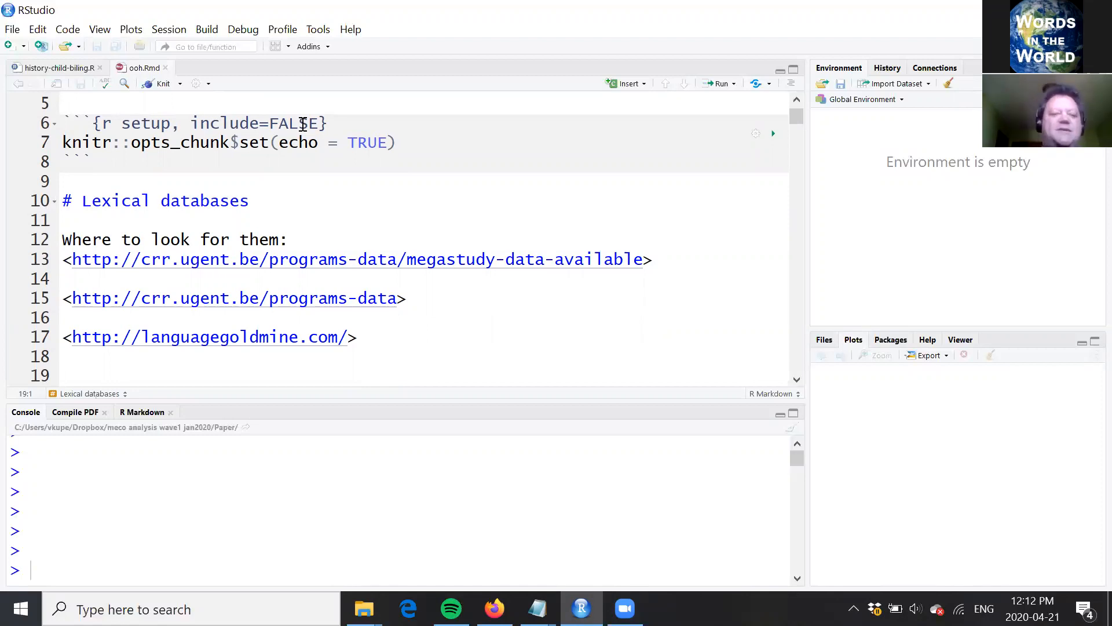
{"action": "key", "text": "ctrl+v"}
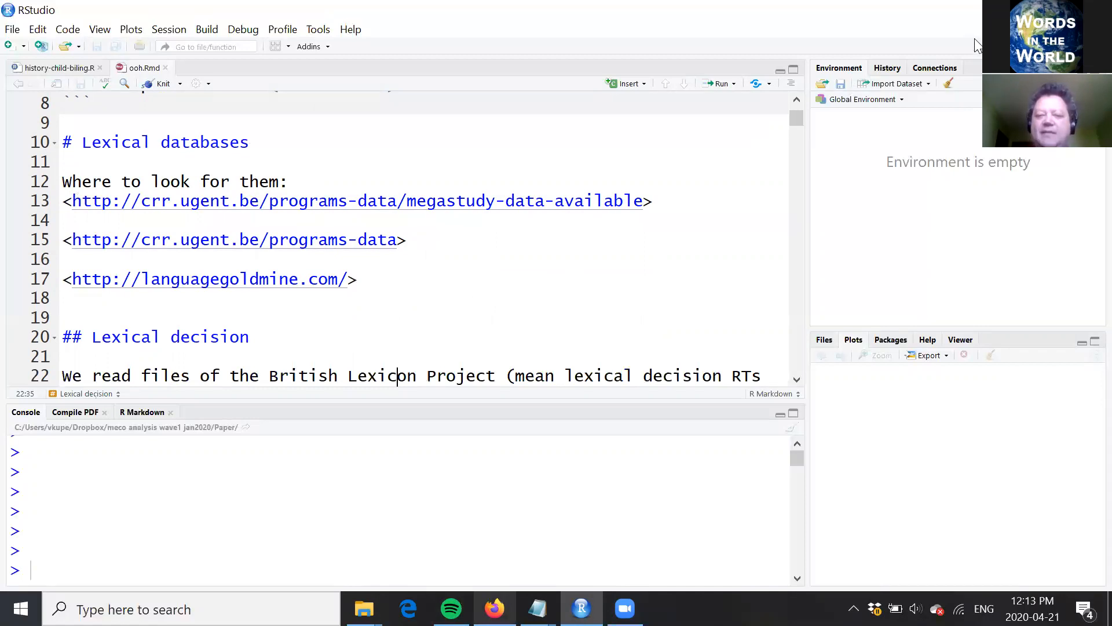
Step: Check the files in the Open Office Hour 2020-04-21 folder on the OSF page in Firefox and return to RStudio
{"action": "key", "text": "alt+Tab"}
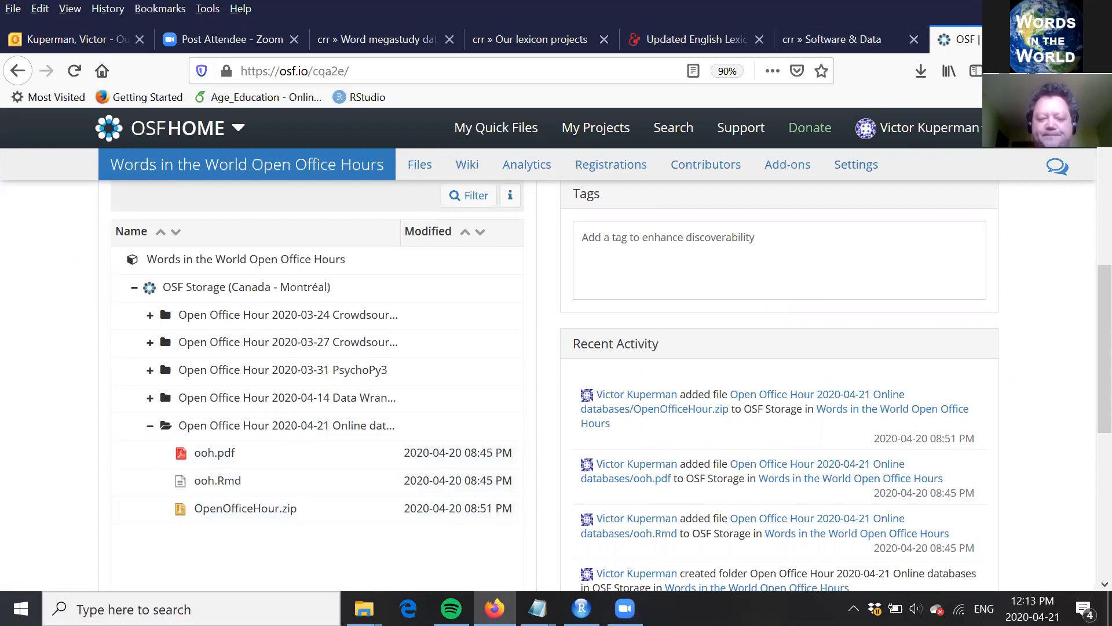
{"action": "mouse_move", "coordinate": [582, 607]}
{"action": "left_click", "coordinate": [568, 533]}
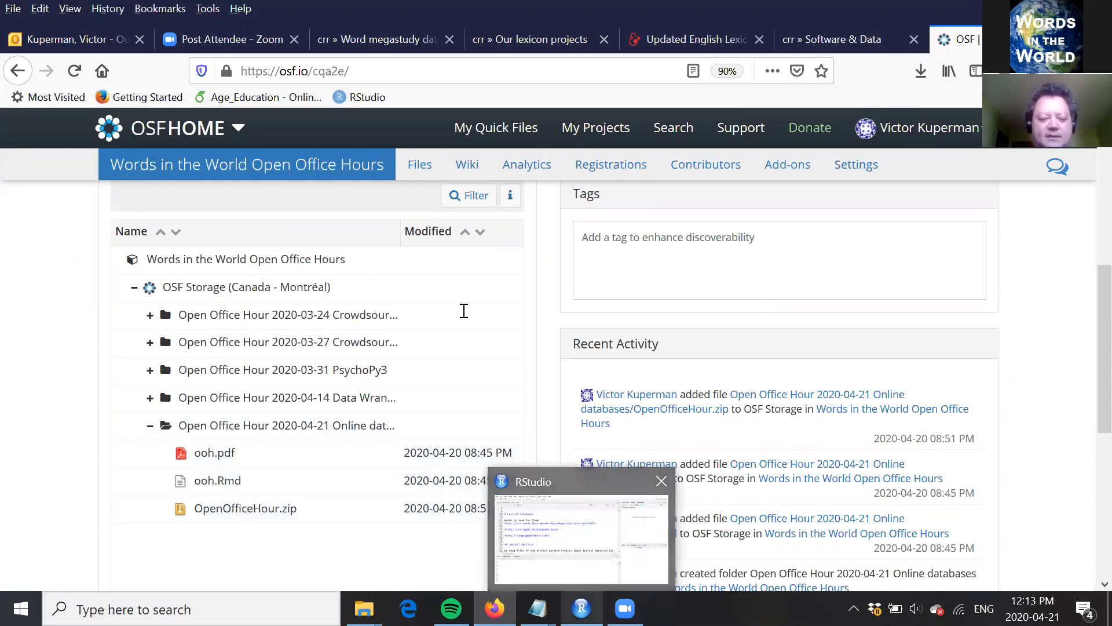
Step: Read the Lexical decision introduction in ooh.Rmd about reading the British Lexicon Project files
{"action": "left_click", "coordinate": [464, 311]}
{"action": "key", "text": "Down"}
{"action": "key", "text": "Down"}
{"action": "key", "text": "Down"}
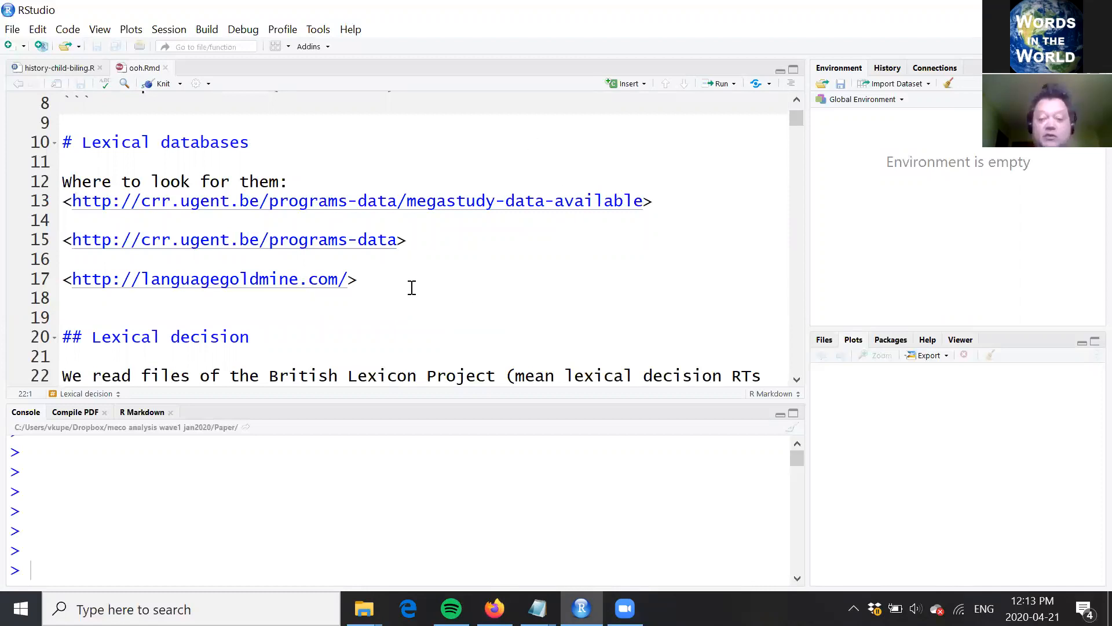
{"action": "key", "text": "Down"}
{"action": "key", "text": "Down"}
{"action": "key", "text": "Down"}
{"action": "key", "text": "Down"}
{"action": "key", "text": "Down"}
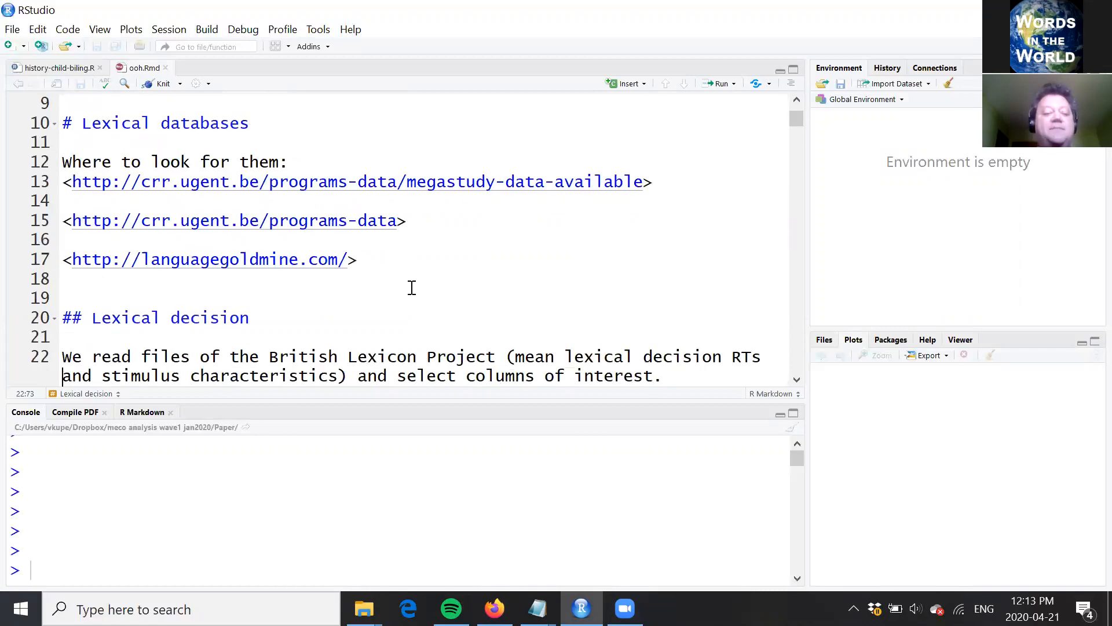
{"action": "key", "text": "Down"}
{"action": "key", "text": "Down"}
{"action": "key", "text": "Down"}
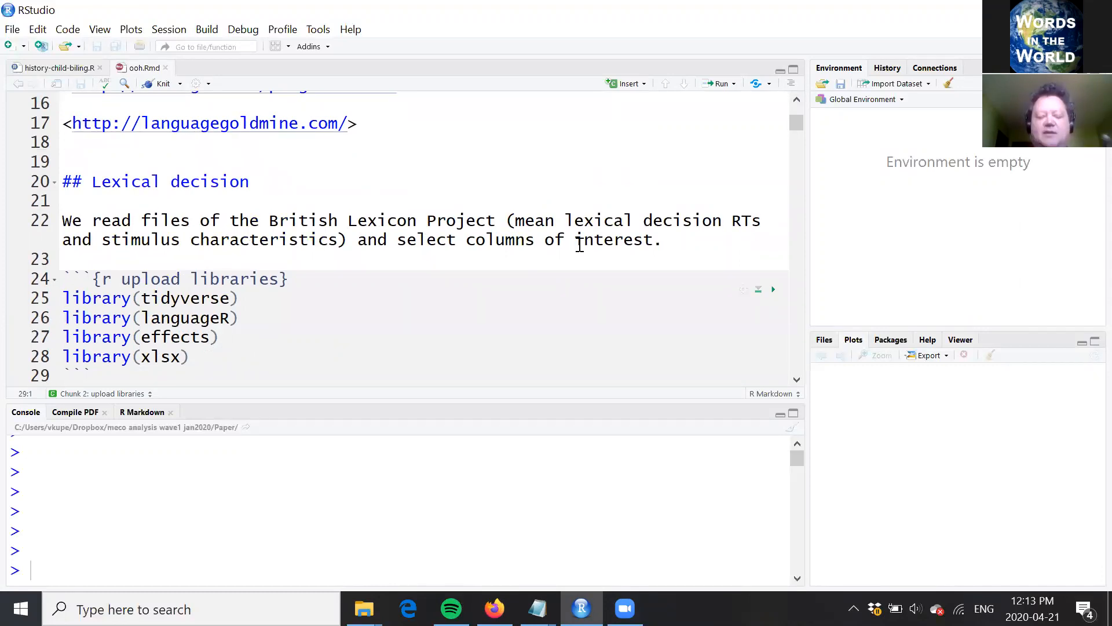
Step: Examine the "upload libraries" chunk that loads tidyverse, languageR, effects and xlsx
{"action": "left_click", "coordinate": [316, 255]}
{"action": "key", "text": "Down"}
{"action": "key", "text": "Down"}
{"action": "key", "text": "Down"}
{"action": "key", "text": "Down"}
{"action": "key", "text": "Down"}
{"action": "key", "text": "Down"}
{"action": "key", "text": "Down"}
{"action": "key", "text": "Down"}
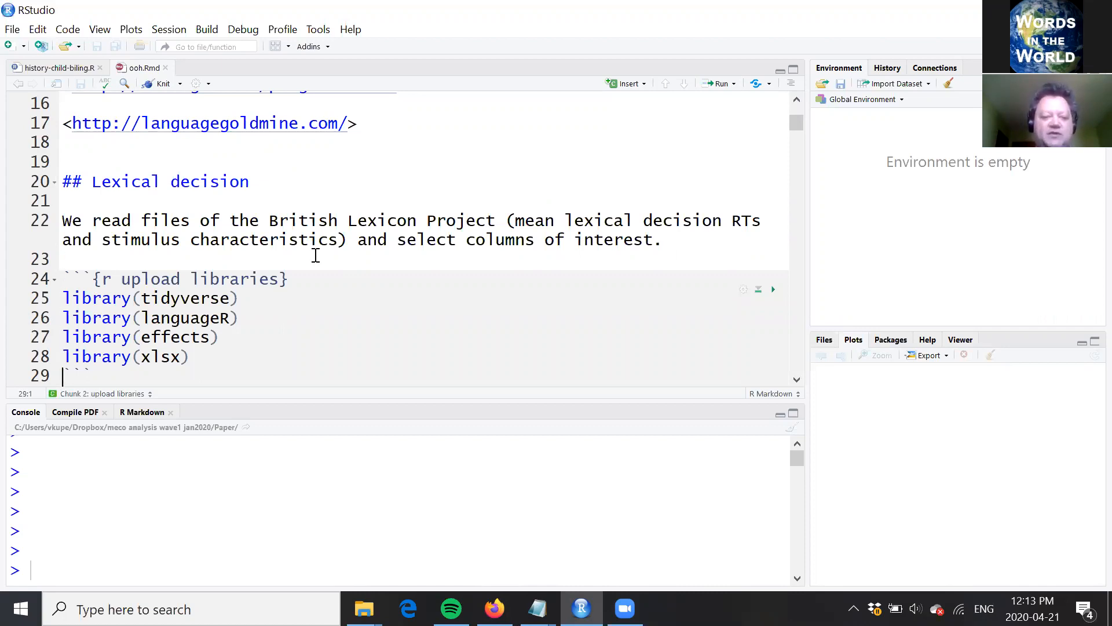
{"action": "left_click", "coordinate": [223, 261]}
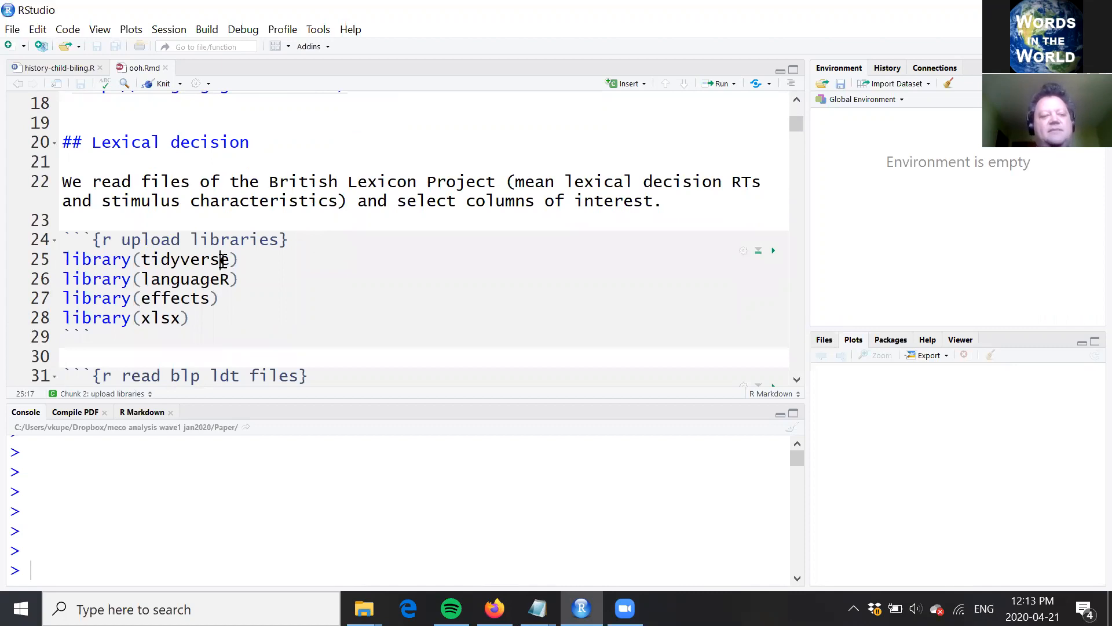
{"action": "key", "text": "Down"}
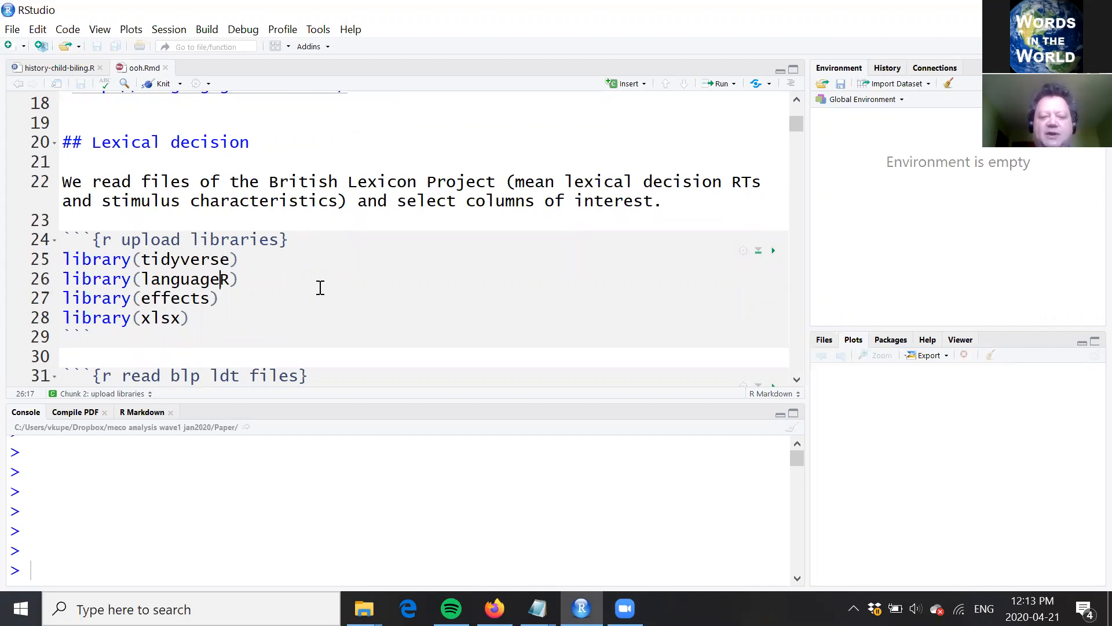
Step: Review the remaining library calls and continue to the "read blp ldt files" chunk of ooh.Rmd
{"action": "key", "text": "Down"}
{"action": "key", "text": "Down"}
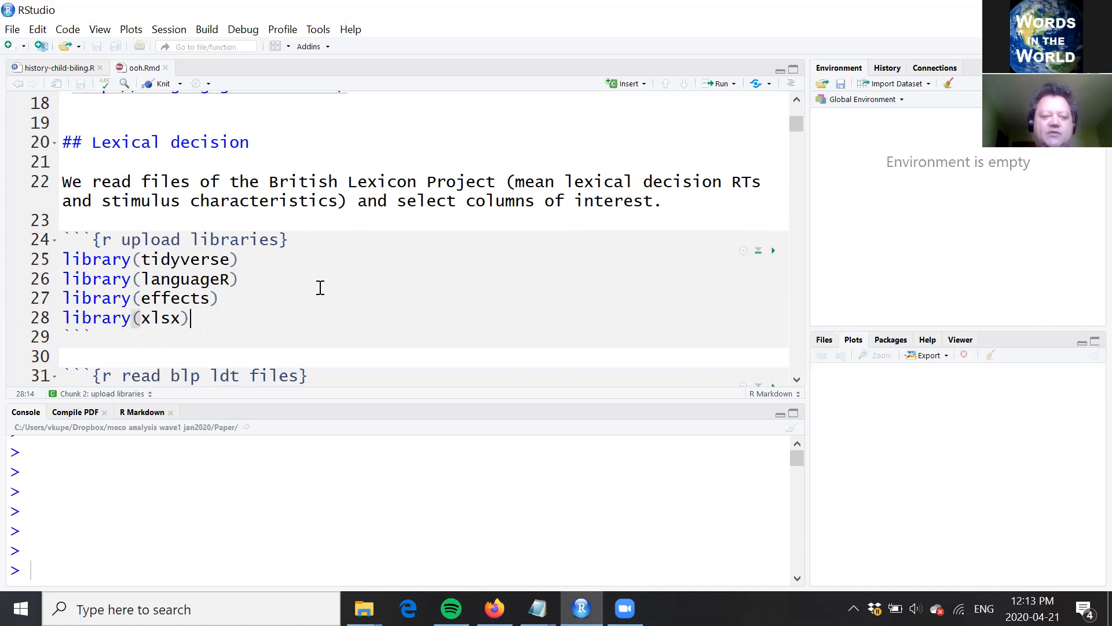
{"action": "left_click", "coordinate": [246, 255]}
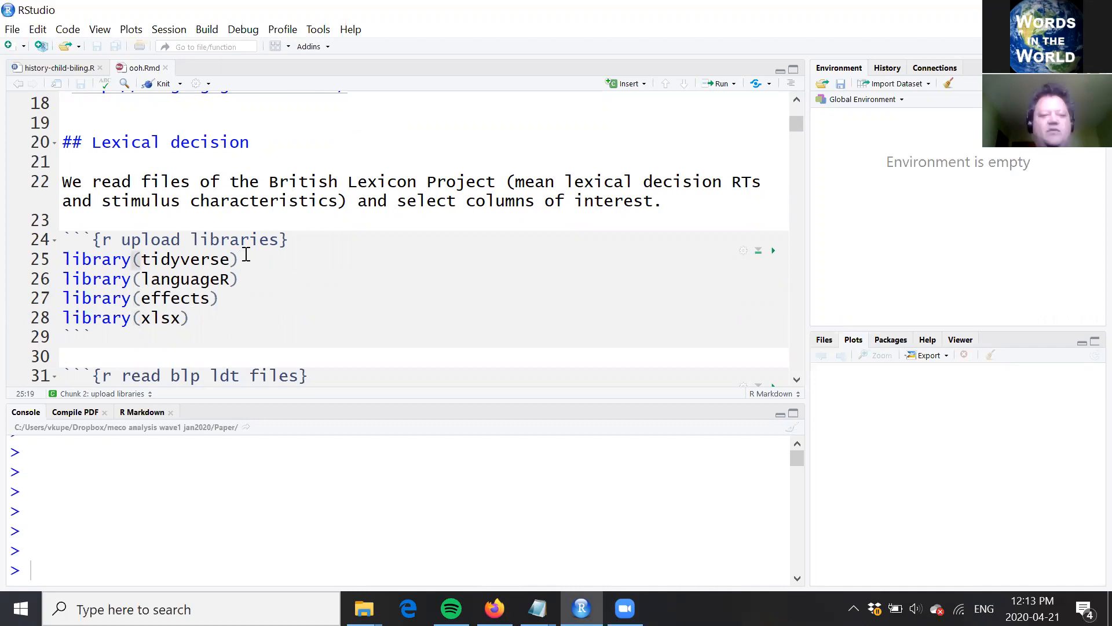
{"action": "key", "text": "Down"}
{"action": "key", "text": "Down"}
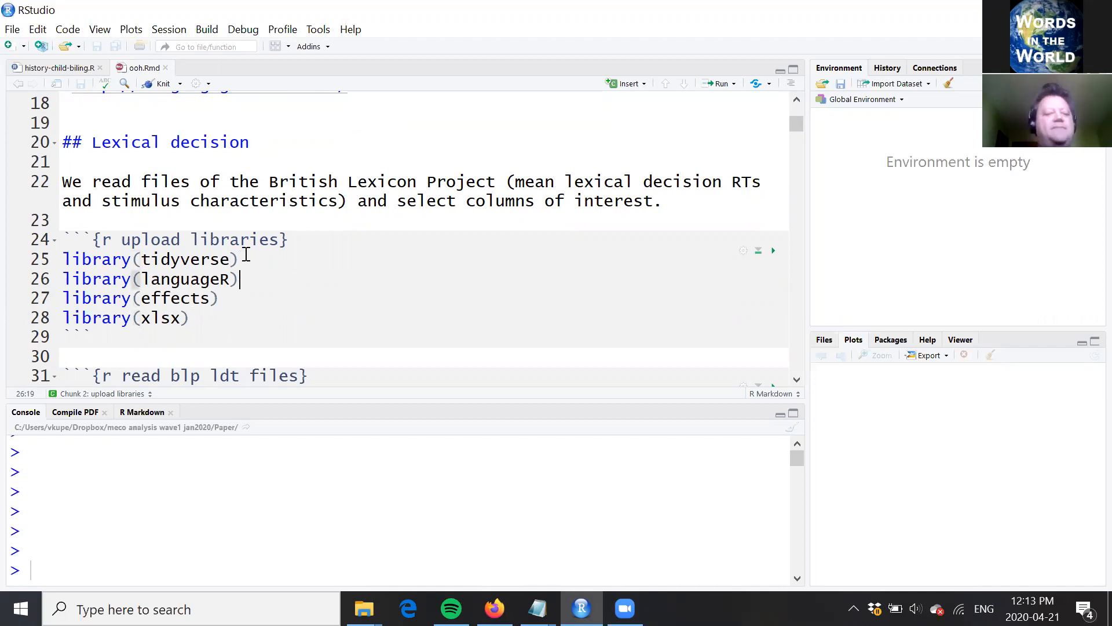
{"action": "key", "text": "Down"}
{"action": "key", "text": "Down"}
{"action": "key", "text": "Down"}
{"action": "key", "text": "Down"}
{"action": "key", "text": "Down"}
{"action": "key", "text": "Down"}
{"action": "key", "text": "Down"}
{"action": "key", "text": "Down"}
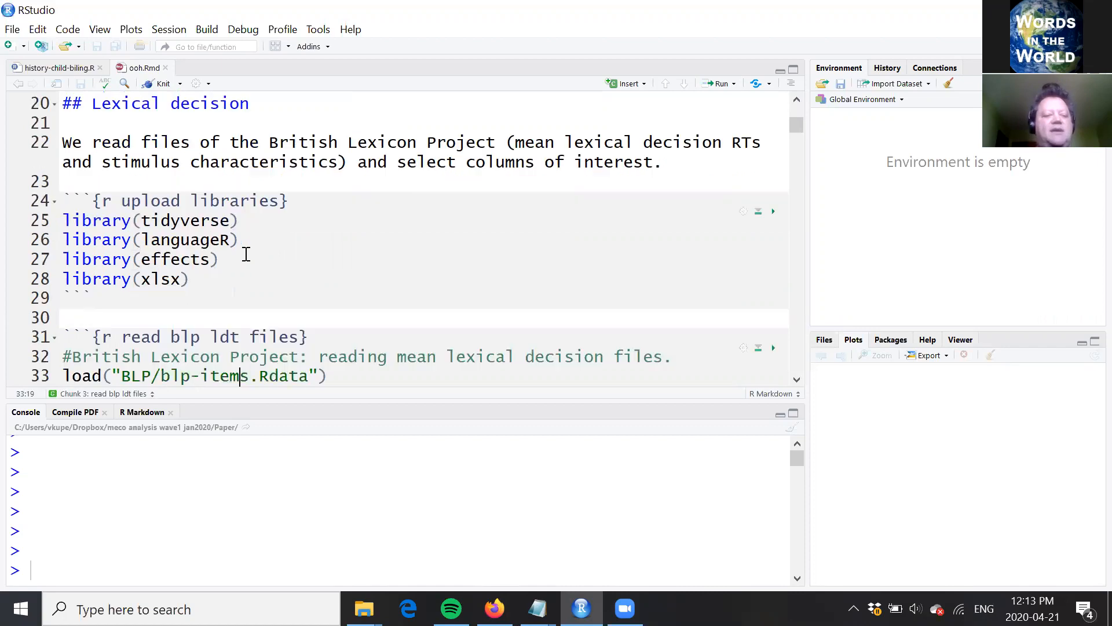
{"action": "key", "text": "Down"}
{"action": "key", "text": "Down"}
{"action": "key", "text": "Down"}
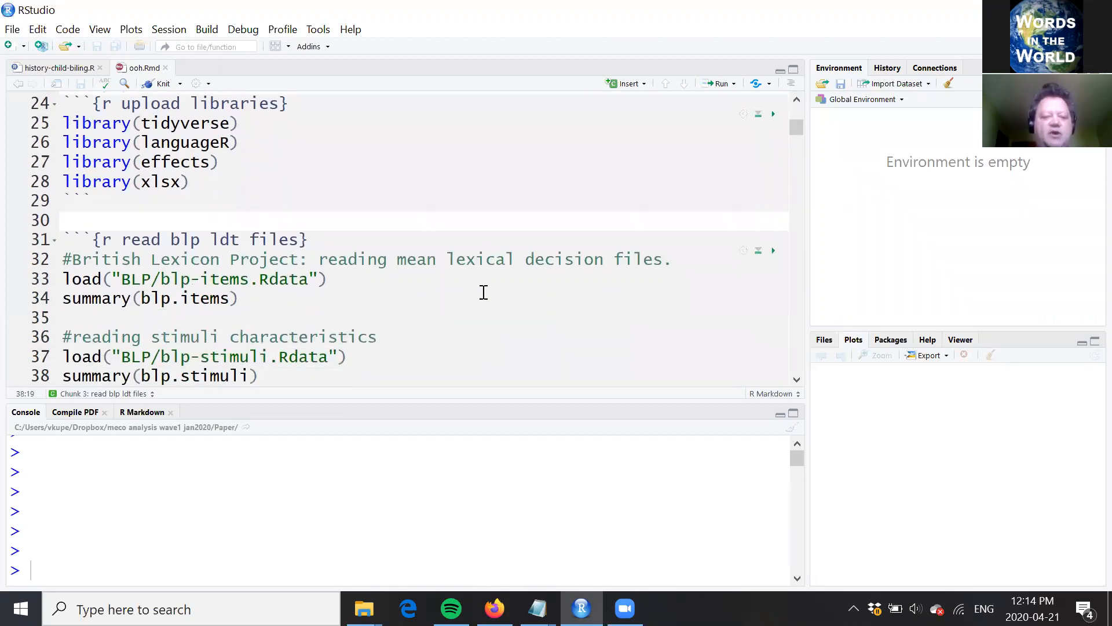
Step: Run the load("BLP/blp-items.Rdata") line to load the British Lexicon Project mean lexical decision data
{"action": "left_click", "coordinate": [484, 293]}
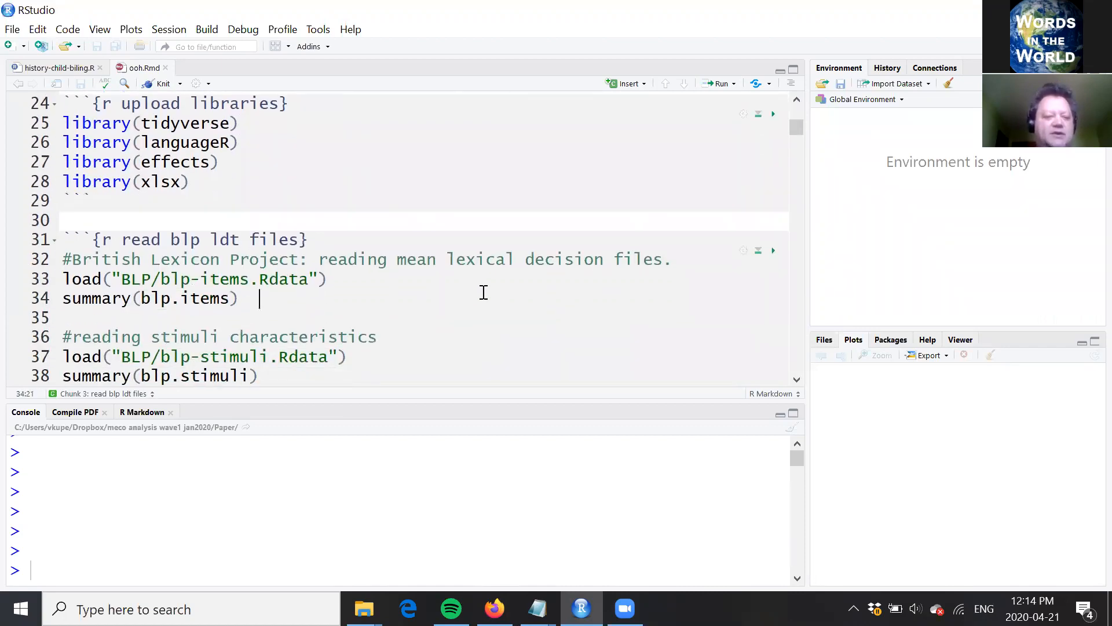
{"action": "left_click", "coordinate": [350, 273]}
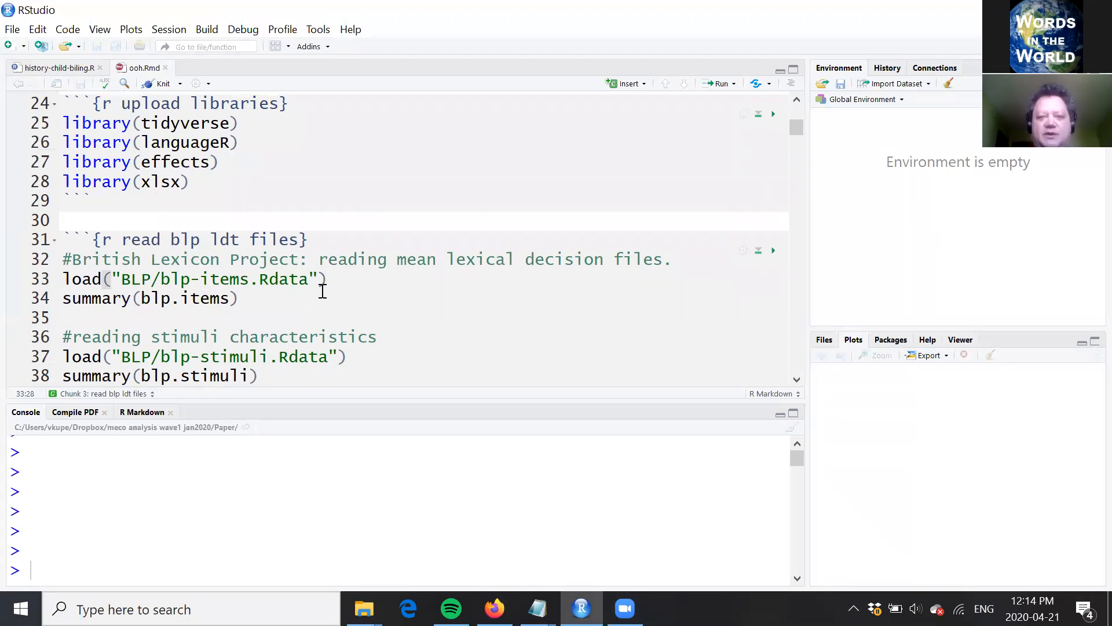
{"action": "left_click", "coordinate": [260, 280]}
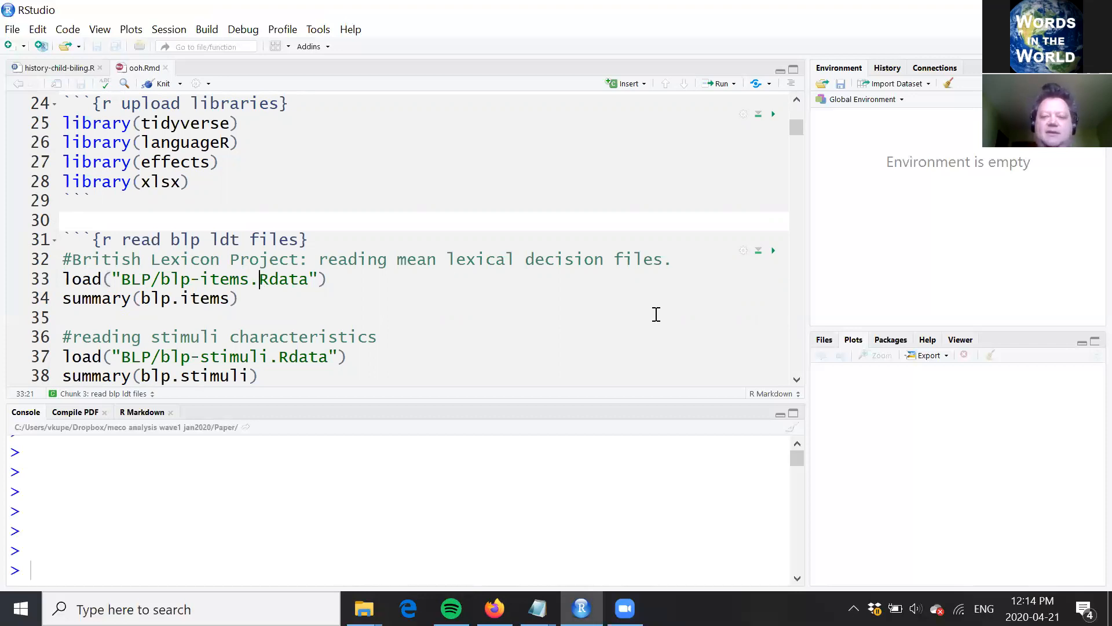
{"action": "key", "text": "ctrl+Return"}
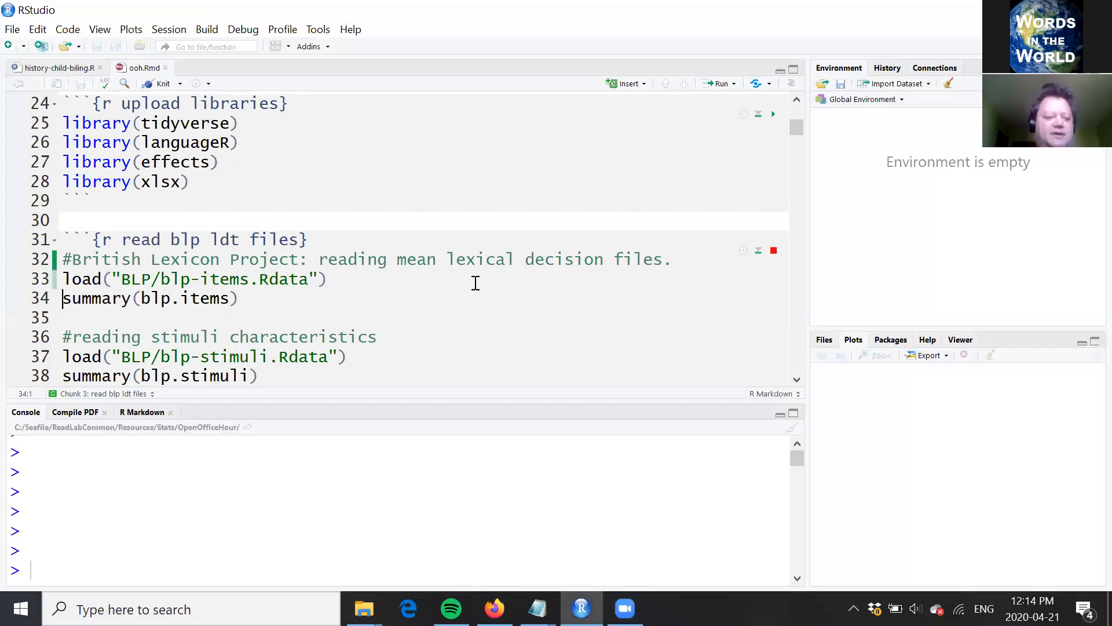
{"action": "scroll", "coordinate": [474, 281], "scroll_direction": "down", "scroll_amount": 2}
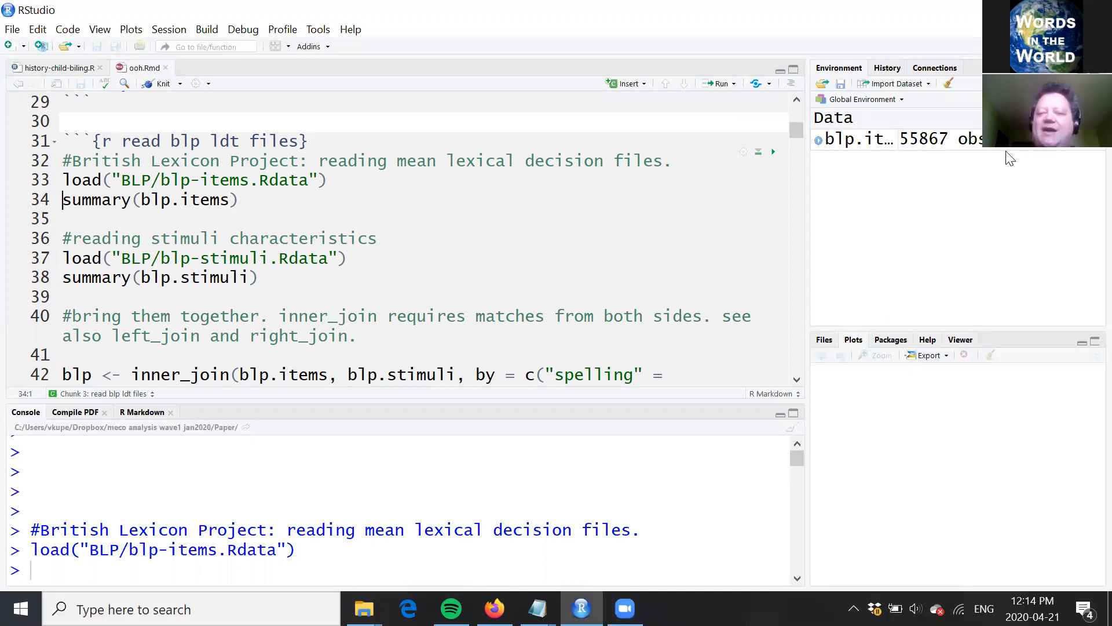
Step: View the blp.items data frame, examine its reaction time, z-score and accuracy columns, and close it
{"action": "left_click", "coordinate": [866, 145]}
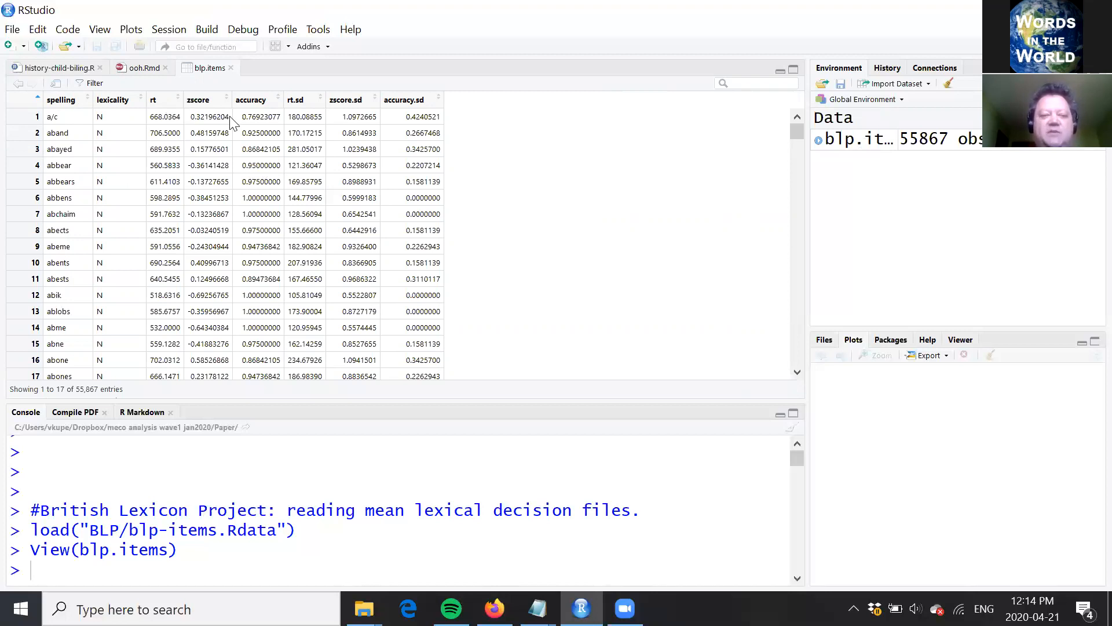
{"action": "mouse_move", "coordinate": [216, 111]}
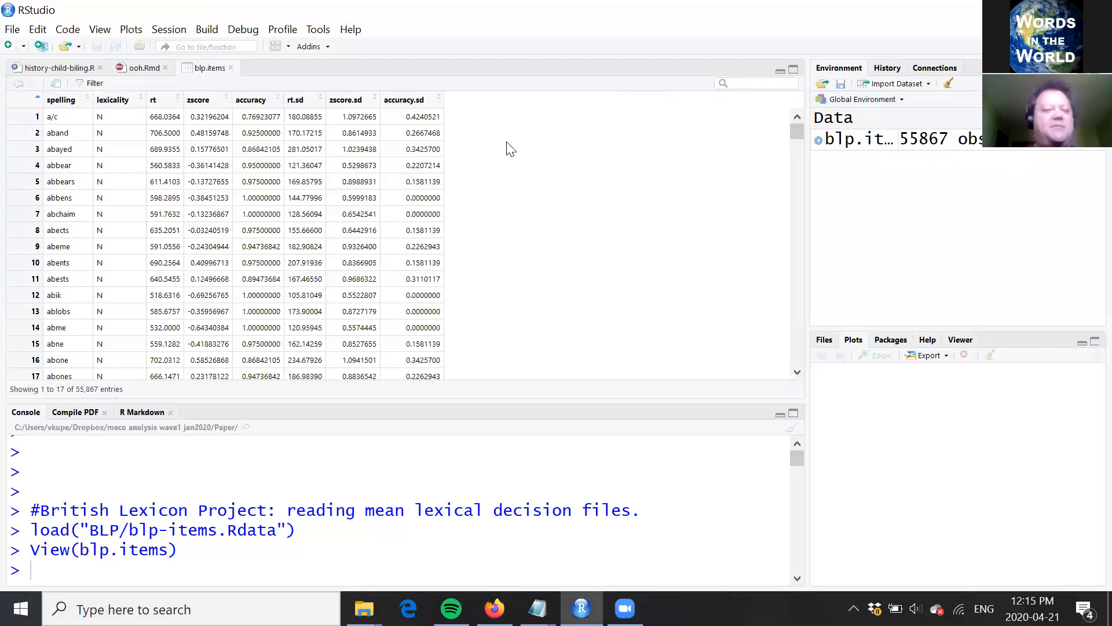
{"action": "left_click", "coordinate": [231, 67]}
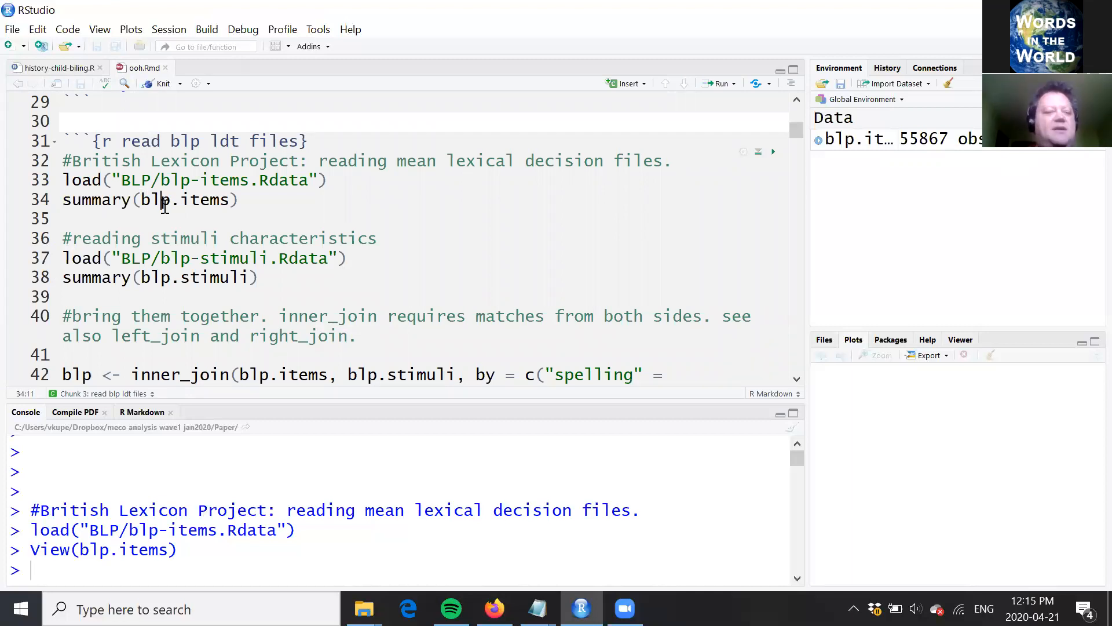
Step: Run the load("BLP/blp-stimuli.Rdata") line and inspect the columns of the blp.stimuli data frame
{"action": "key", "text": "Down"}
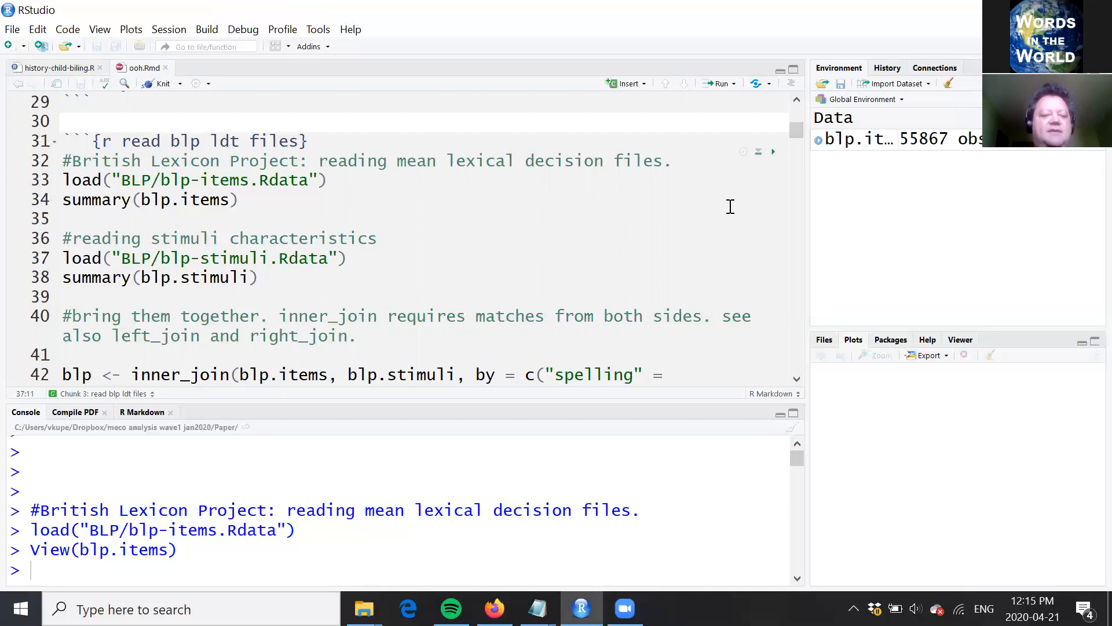
{"action": "key", "text": "ctrl+Return"}
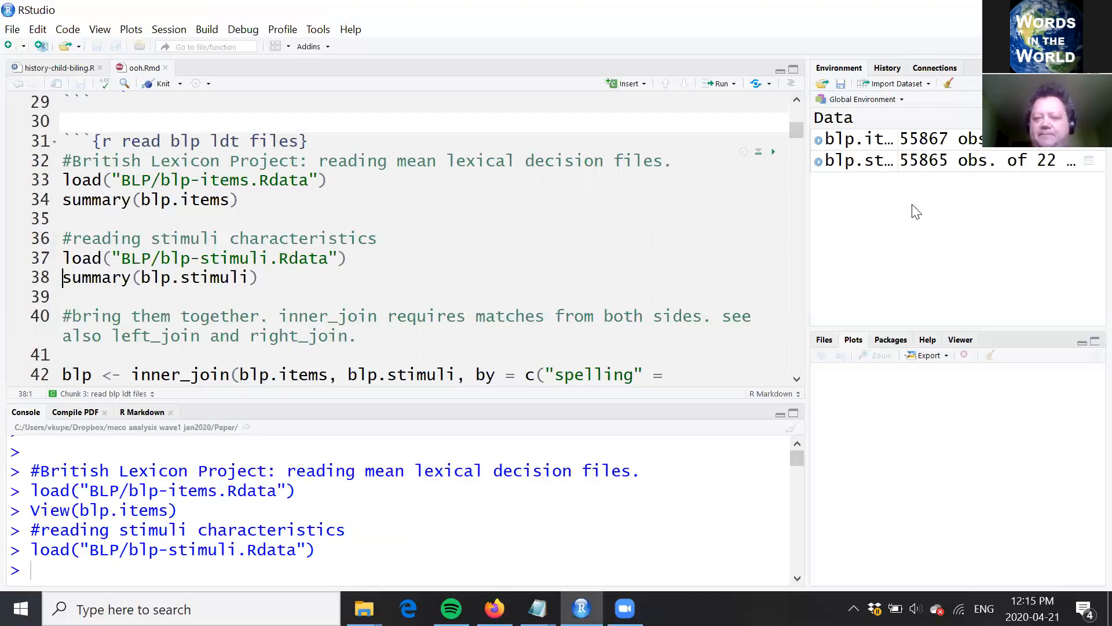
{"action": "left_click", "coordinate": [863, 167]}
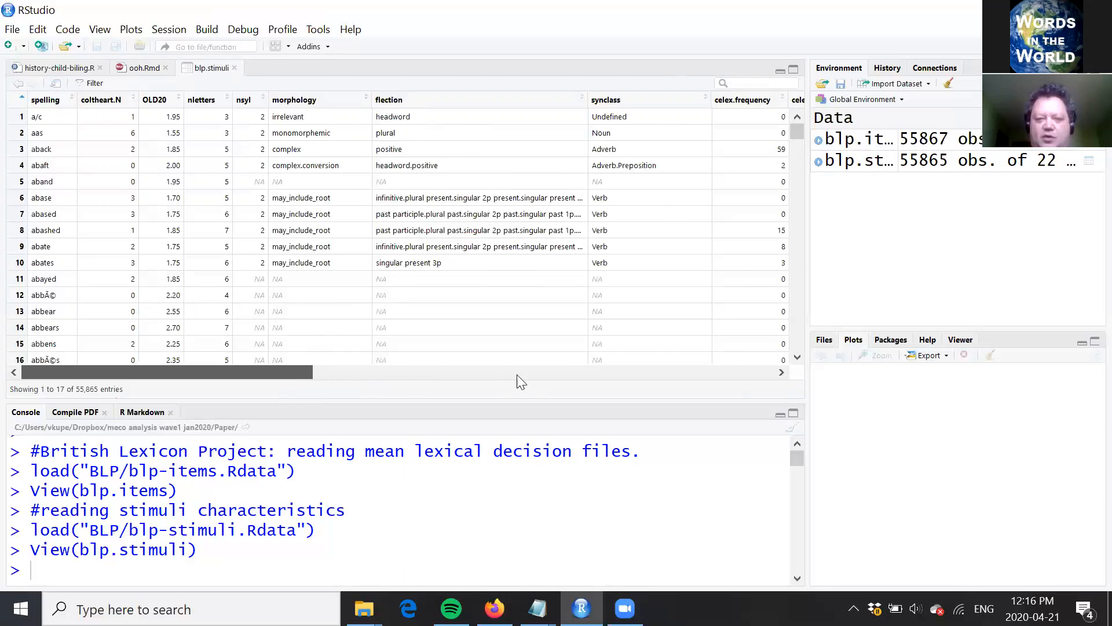
{"action": "left_click", "coordinate": [568, 371]}
{"action": "scroll", "coordinate": [670, 353], "scroll_direction": "right", "scroll_amount": 3}
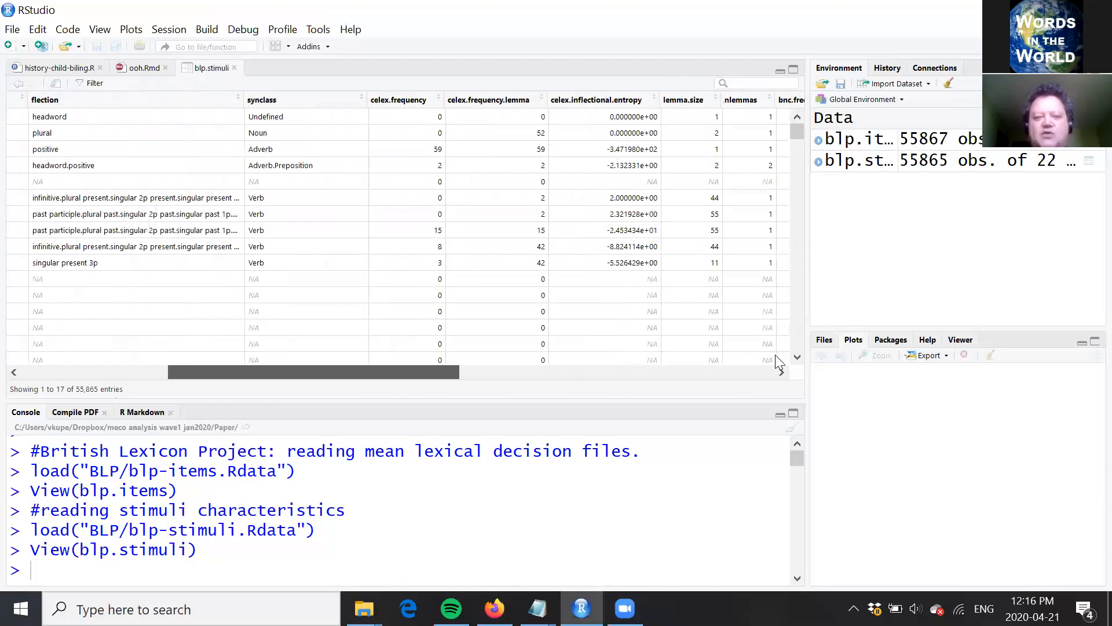
{"action": "scroll", "coordinate": [775, 355], "scroll_direction": "right", "scroll_amount": 3}
{"action": "left_click_drag", "start_coordinate": [337, 398], "coordinate": [214, 391]}
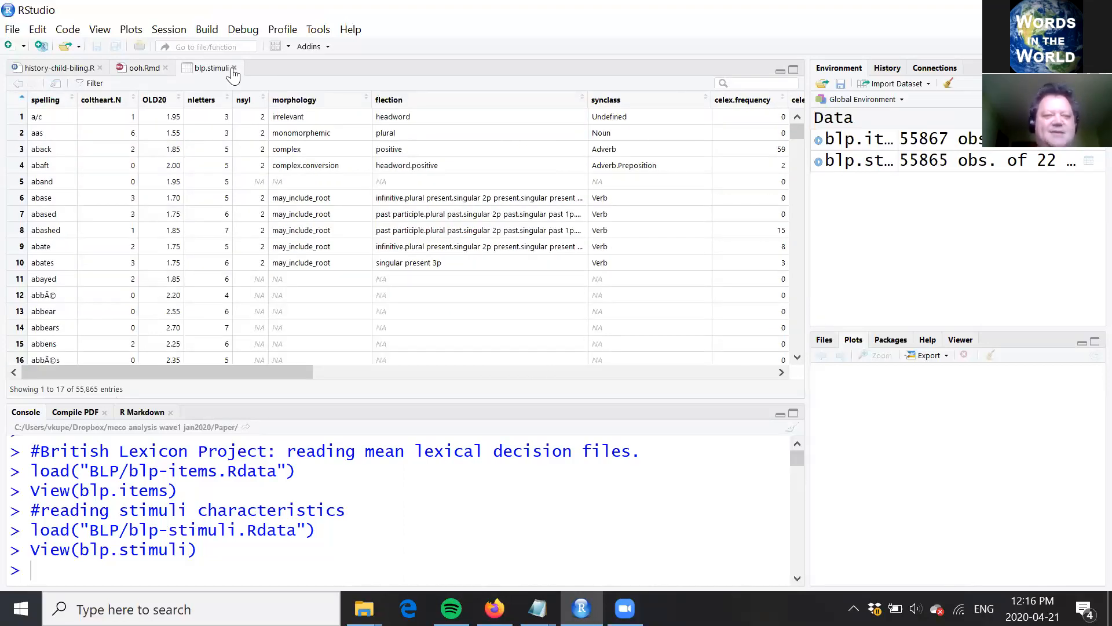
Step: Read the inner_join comment and call in ooh.Rmd, checking the blp.items table for the spelling column used in the join
{"action": "left_click", "coordinate": [246, 239]}
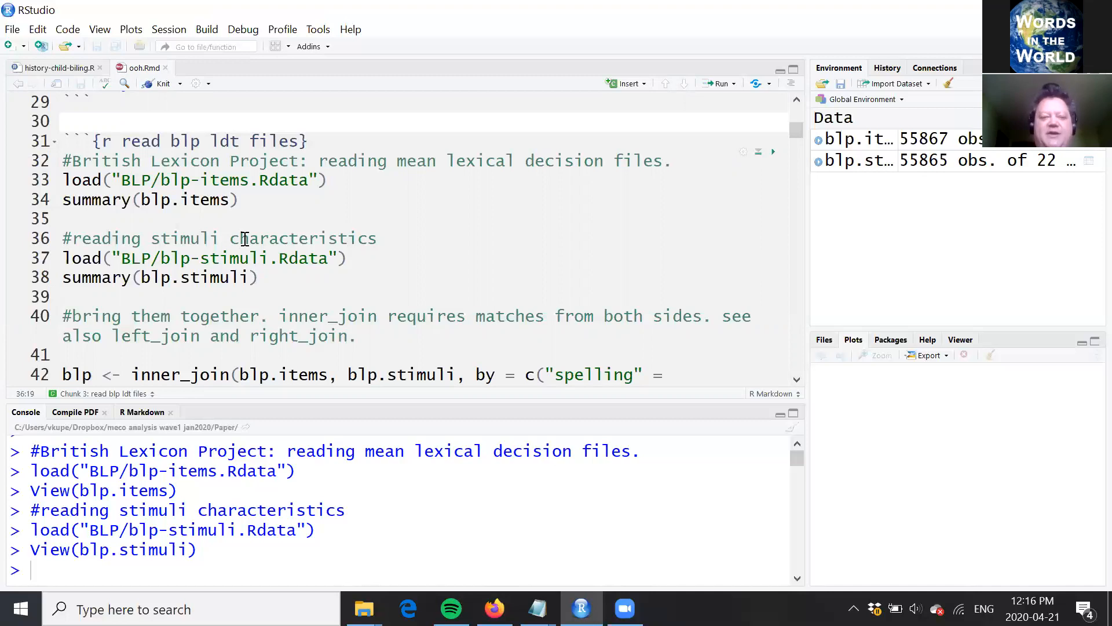
{"action": "key", "text": "Down"}
{"action": "key", "text": "Down"}
{"action": "key", "text": "Down"}
{"action": "key", "text": "Down"}
{"action": "key", "text": "Down"}
{"action": "key", "text": "Down"}
{"action": "key", "text": "Down"}
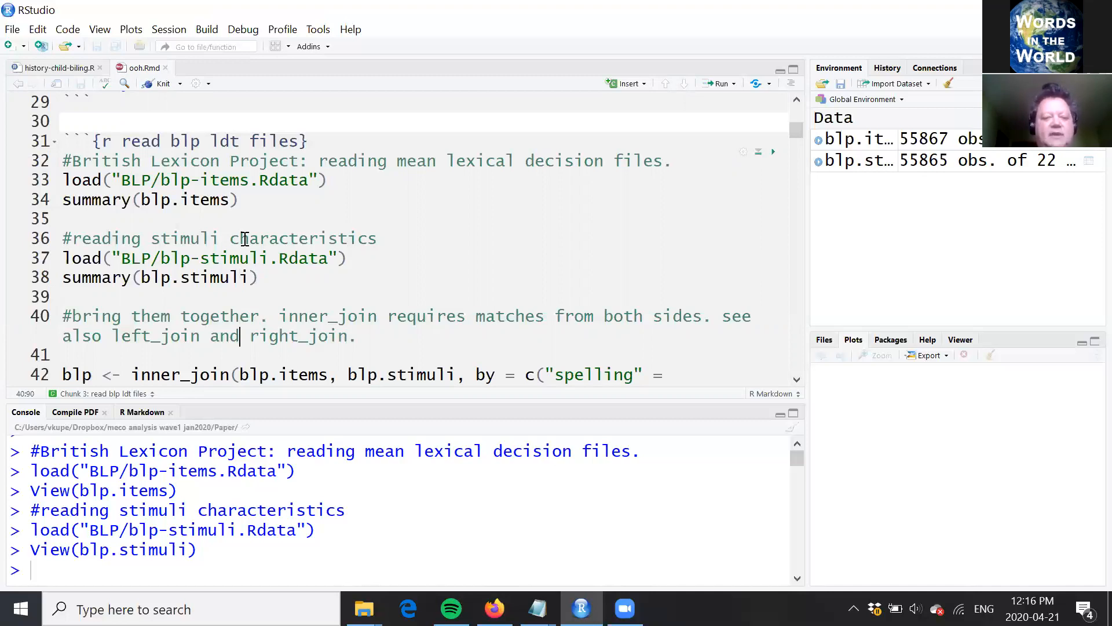
{"action": "key", "text": "Down"}
{"action": "key", "text": "Down"}
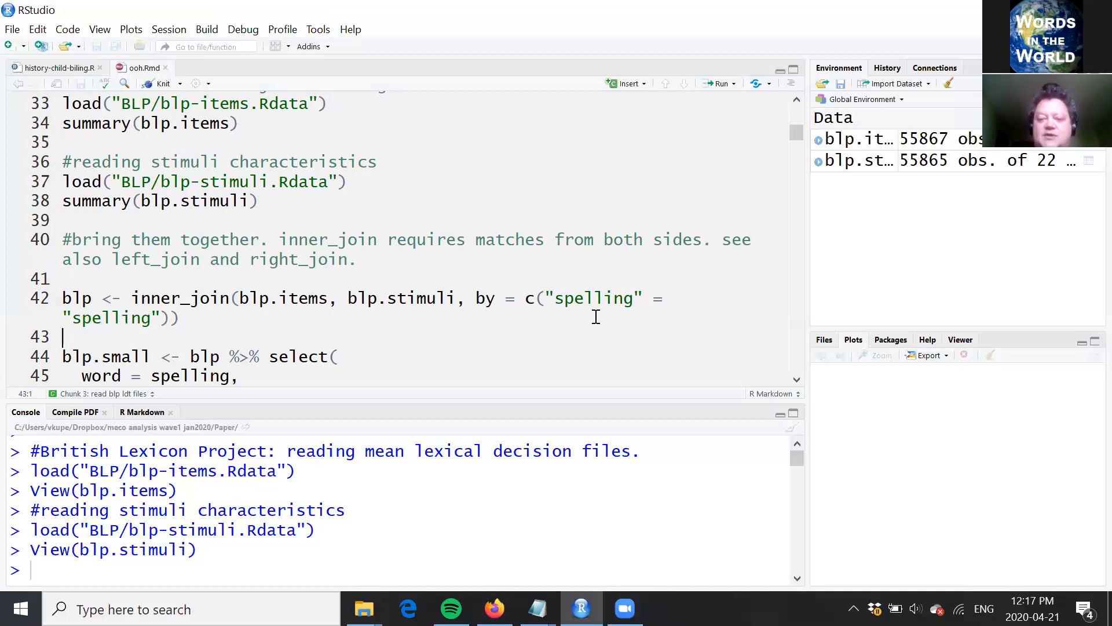
{"action": "left_click", "coordinate": [922, 141]}
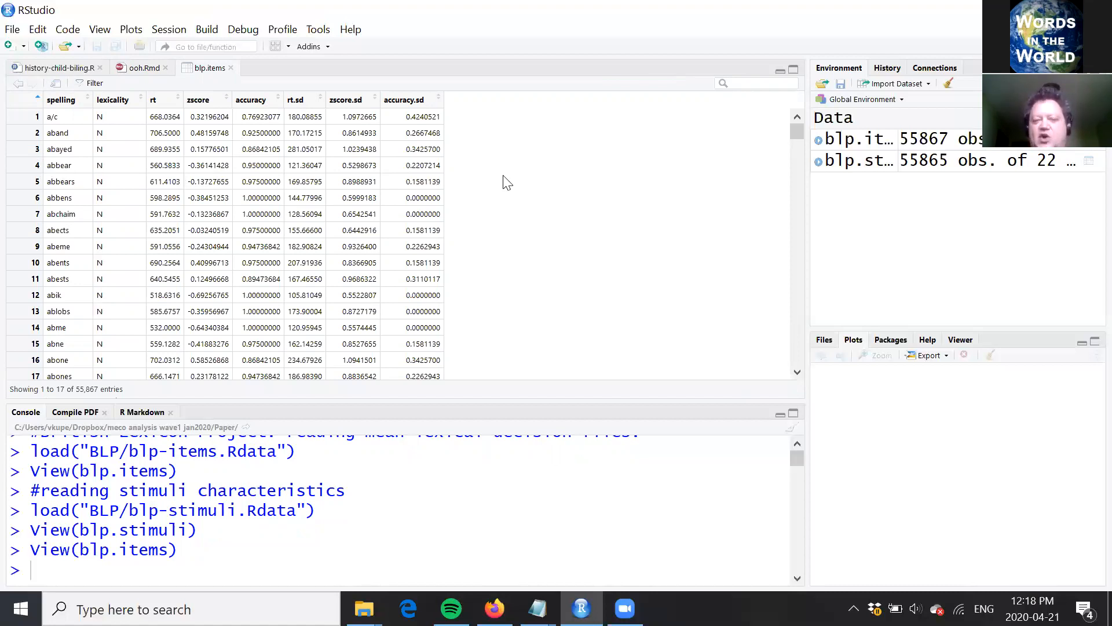
{"action": "left_click", "coordinate": [139, 68]}
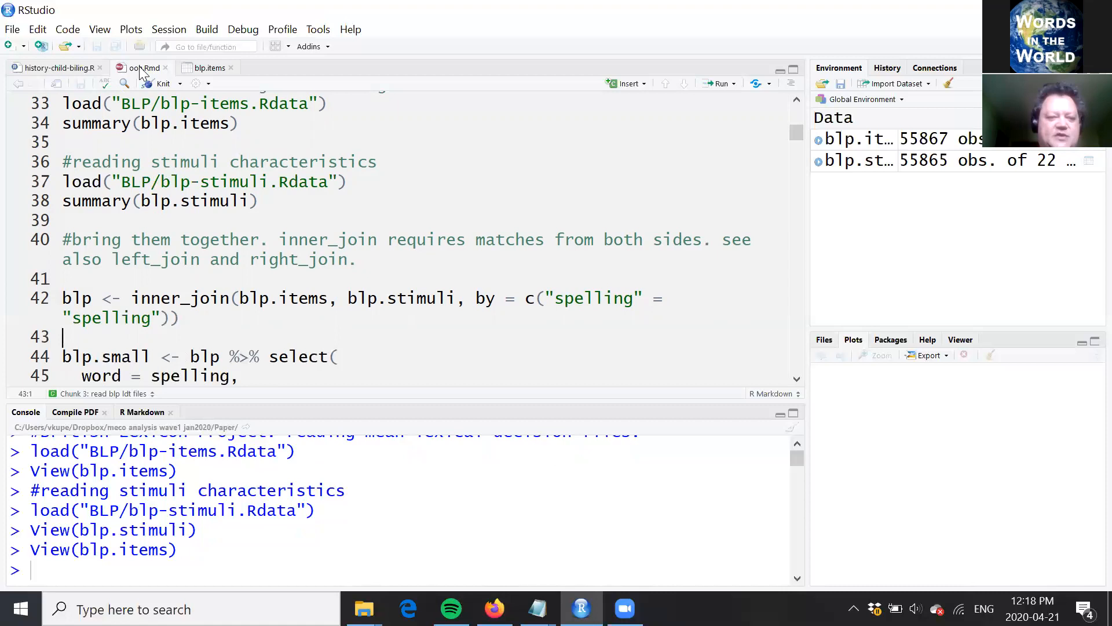
Step: Run the inner_join of blp.items and blp.stimuli by "spelling" to create the blp data frame
{"action": "key", "text": "Up"}
{"action": "key", "text": "Up"}
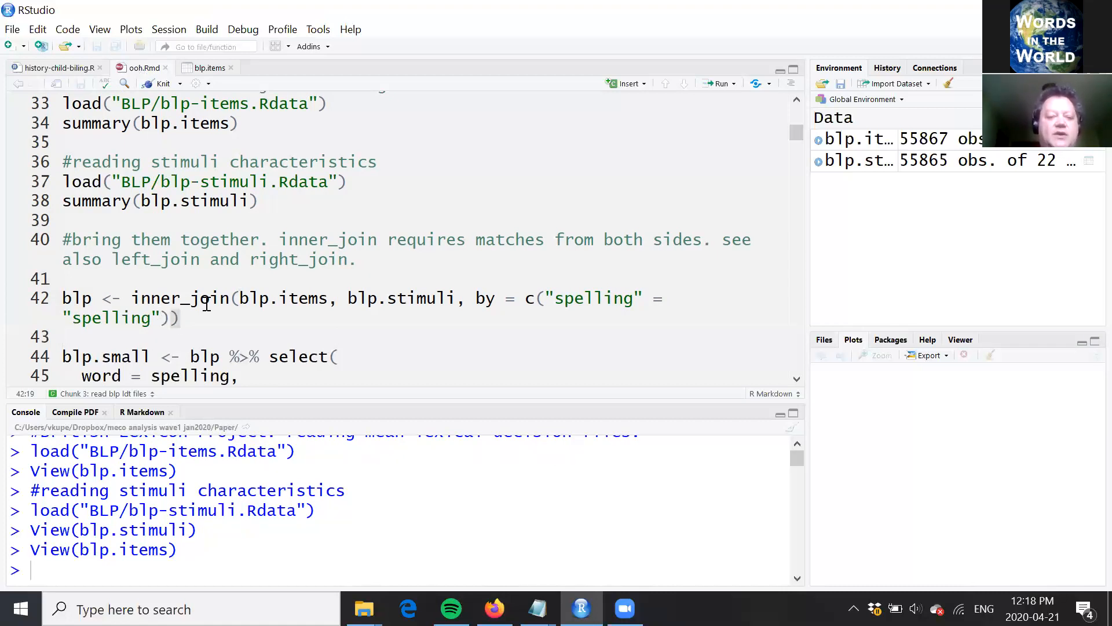
{"action": "left_click", "coordinate": [230, 300]}
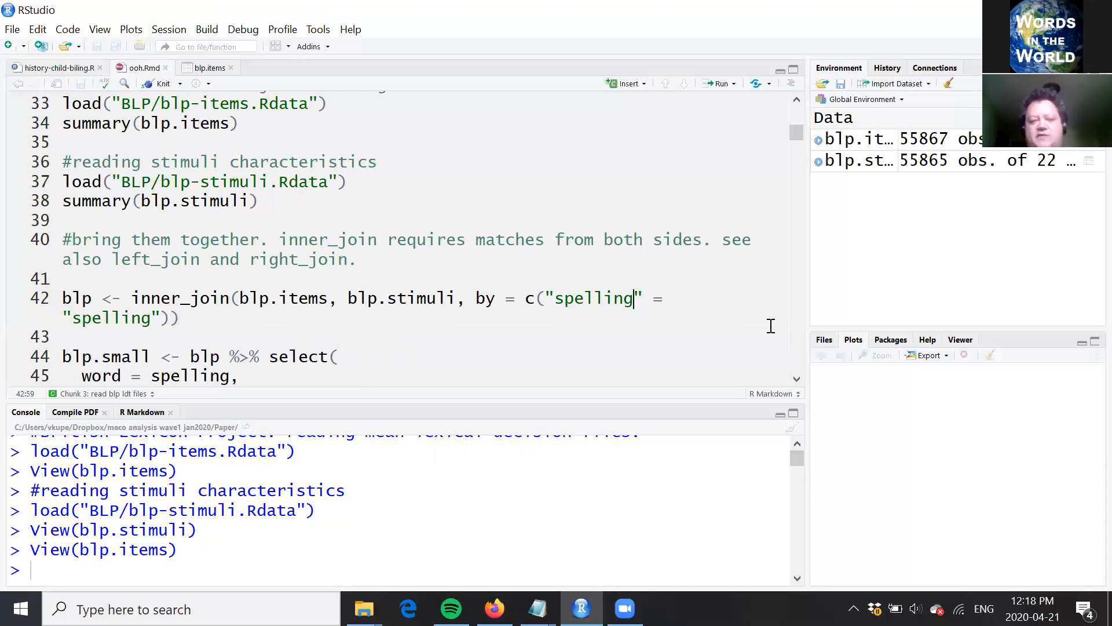
{"action": "left_click", "coordinate": [440, 256]}
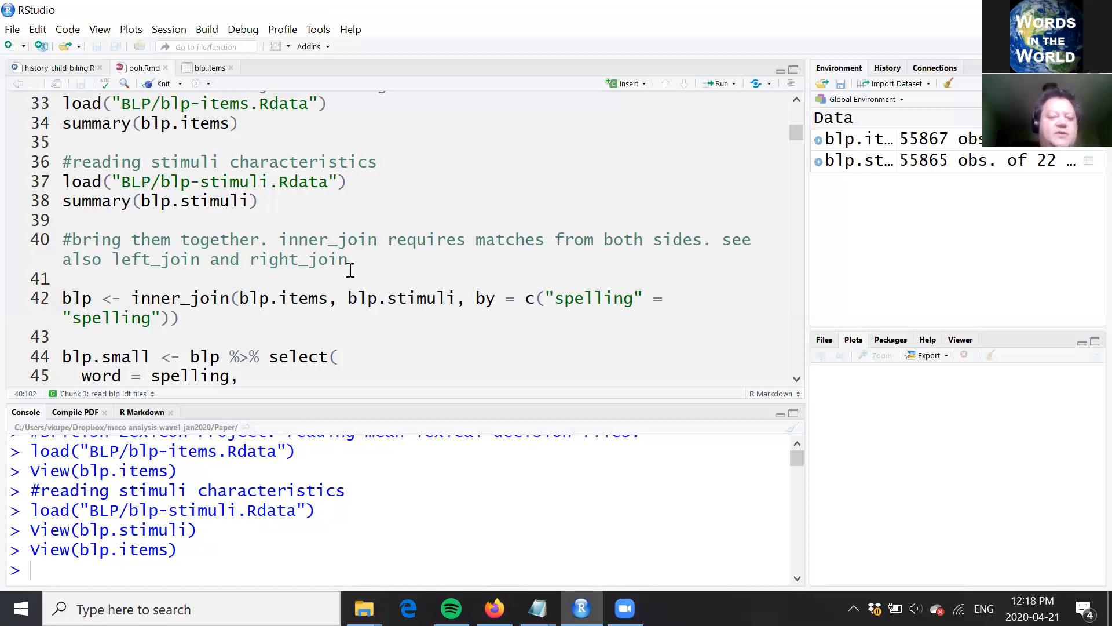
{"action": "left_click", "coordinate": [327, 304]}
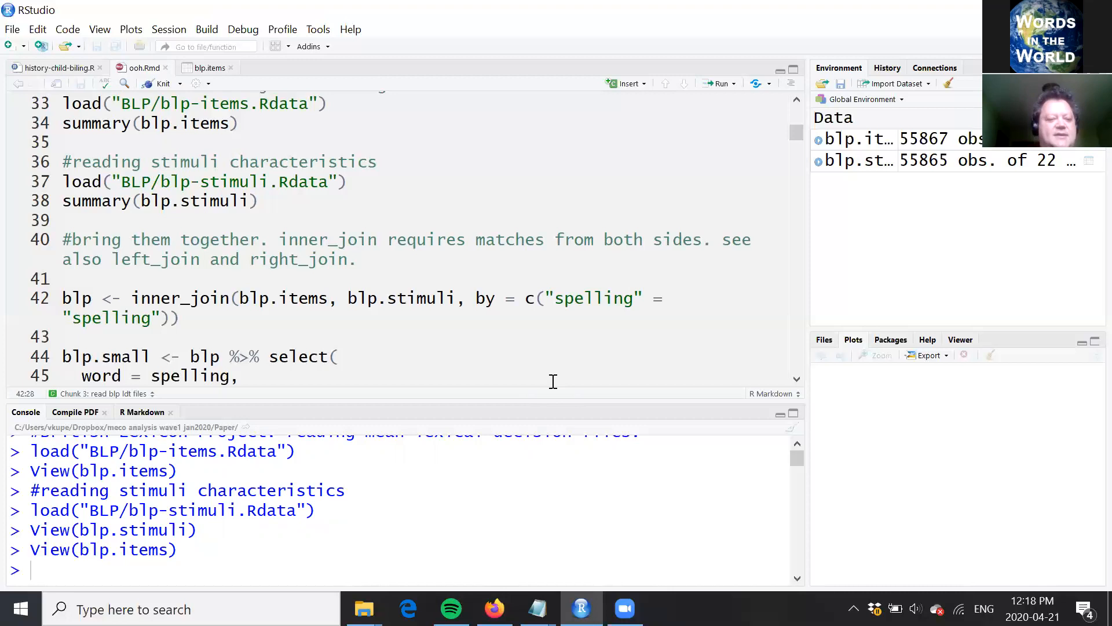
{"action": "key", "text": "ctrl+Return"}
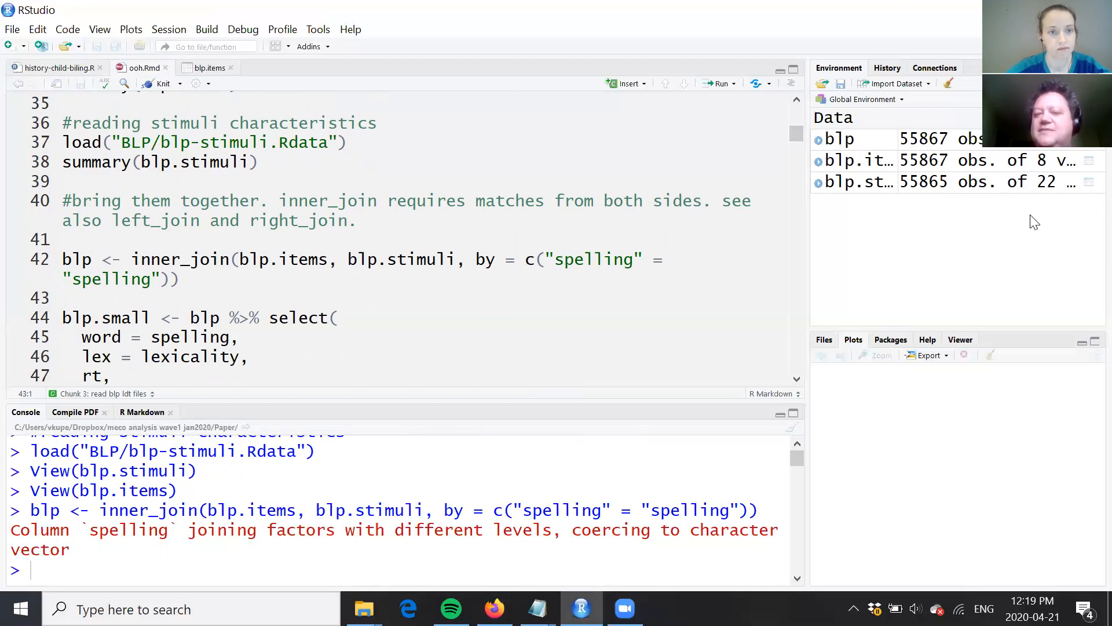
Step: Examine the select() call for blp.small and its list of kept and renamed columns, from word to freq
{"action": "left_click", "coordinate": [382, 315]}
{"action": "key", "text": "Down"}
{"action": "key", "text": "Down"}
{"action": "key", "text": "Down"}
{"action": "key", "text": "Down"}
{"action": "key", "text": "Down"}
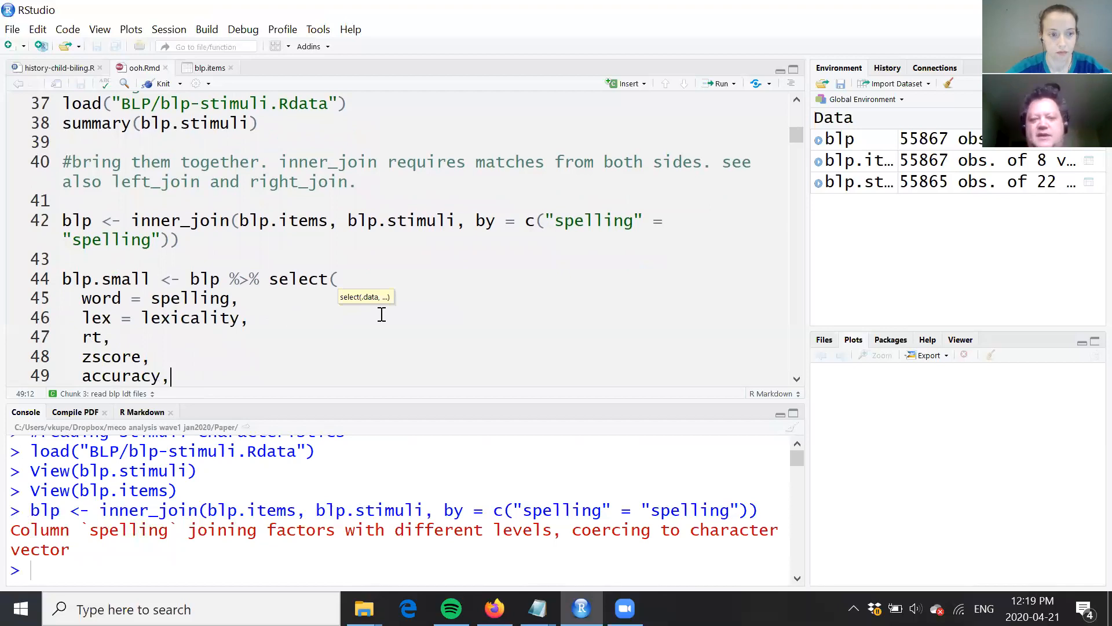
{"action": "scroll", "coordinate": [377, 220], "scroll_direction": "down", "scroll_amount": 2}
{"action": "left_click", "coordinate": [388, 185]}
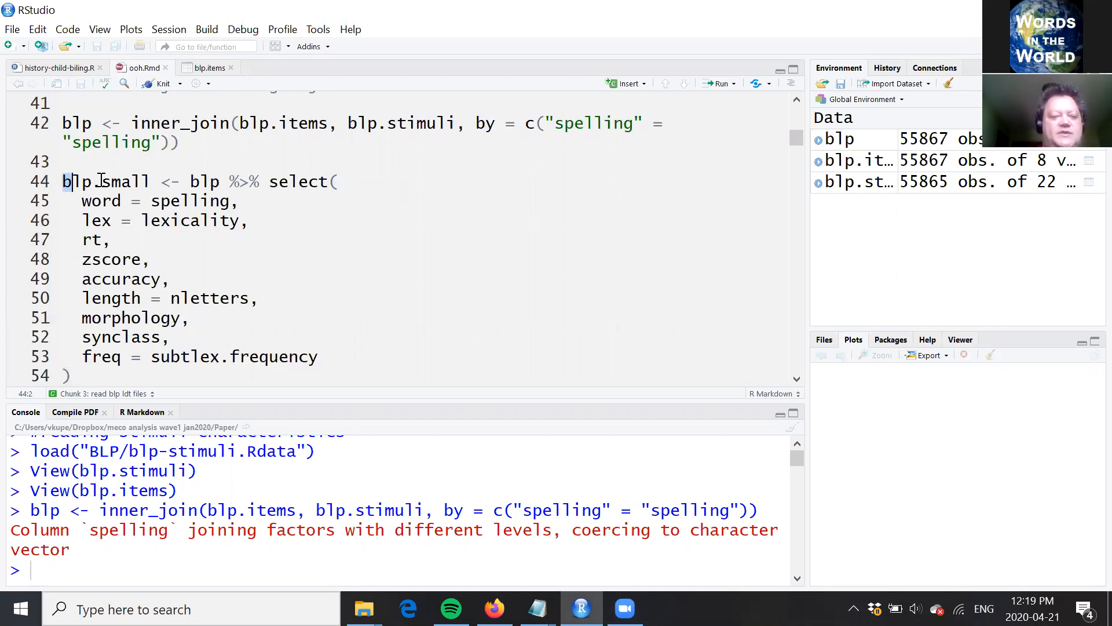
Step: Examine the parts of the blp.small assignment on line 44, highlighting the new data frame's name and the %>% pipe operator
{"action": "left_click_drag", "start_coordinate": [63, 183], "coordinate": [152, 182]}
{"action": "key", "text": "Right"}
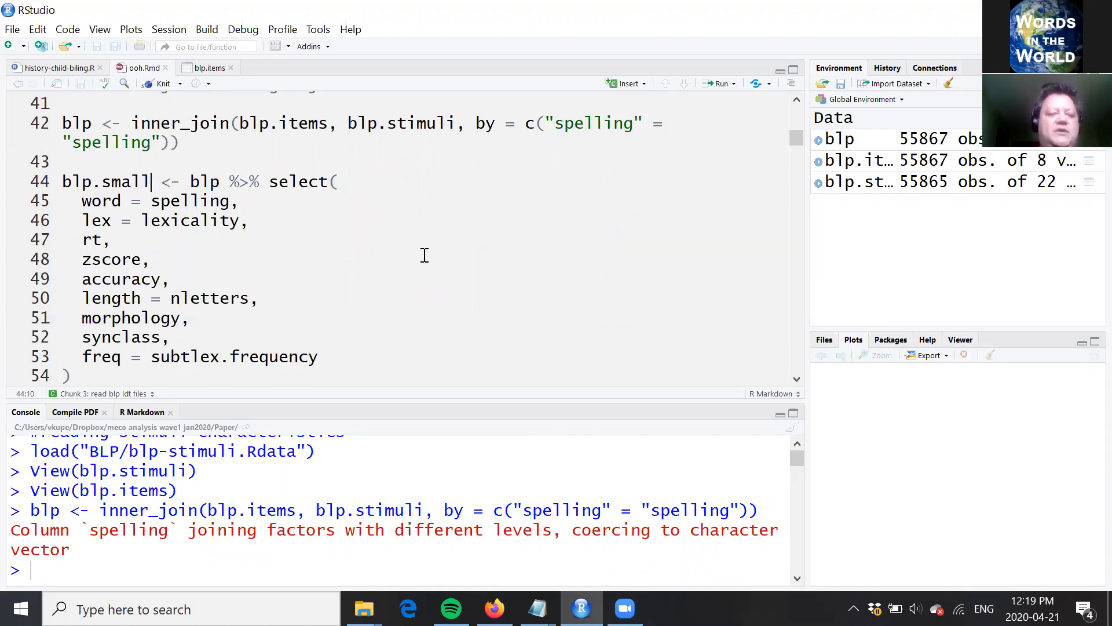
{"action": "left_click", "coordinate": [180, 181]}
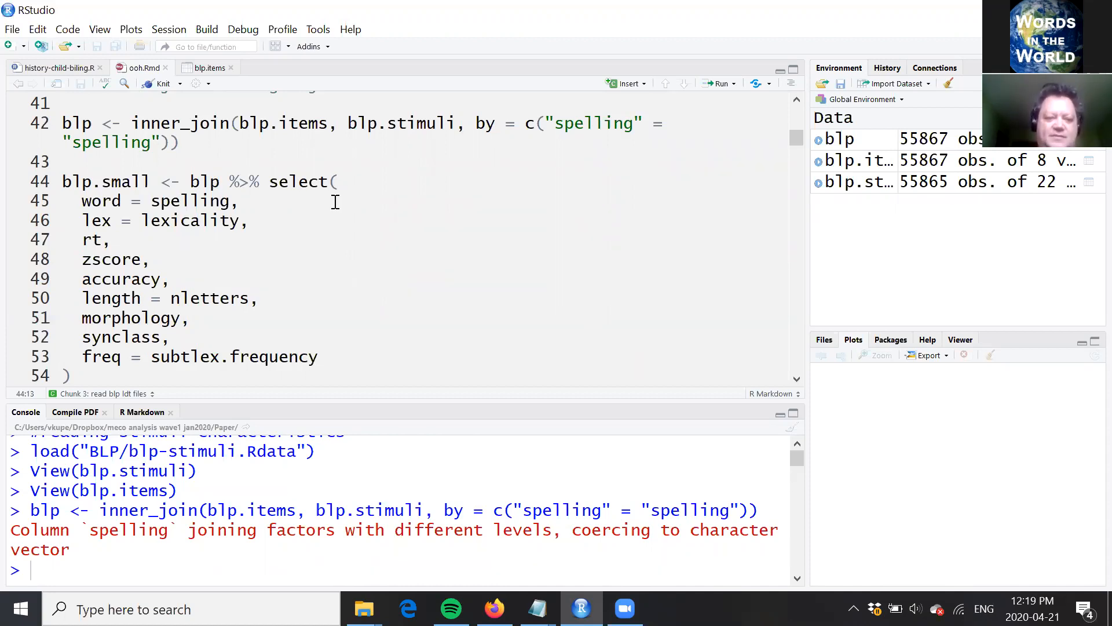
{"action": "left_click", "coordinate": [220, 181]}
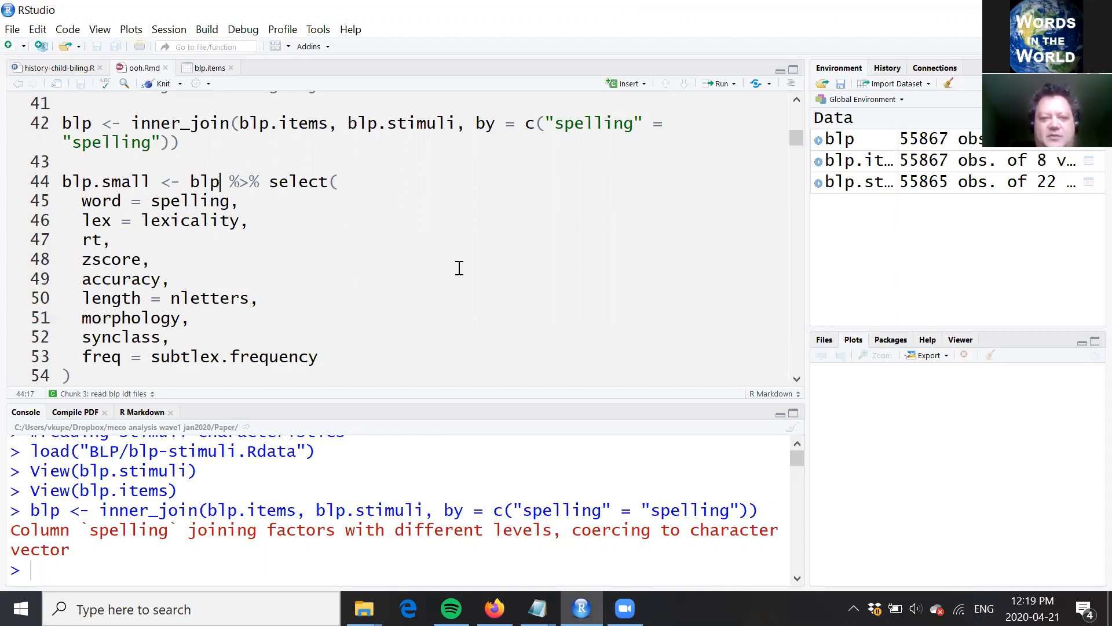
{"action": "left_click", "coordinate": [268, 182]}
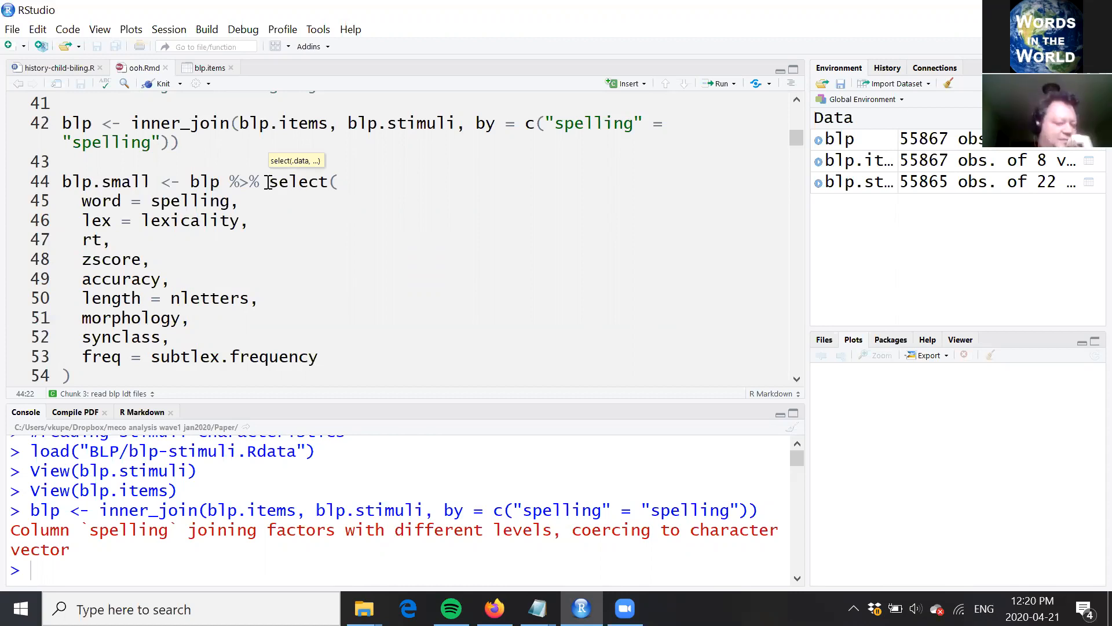
{"action": "key", "text": "shift+Left"}
{"action": "key", "text": "shift+Left"}
{"action": "key", "text": "shift+Left"}
{"action": "key", "text": "shift+Left"}
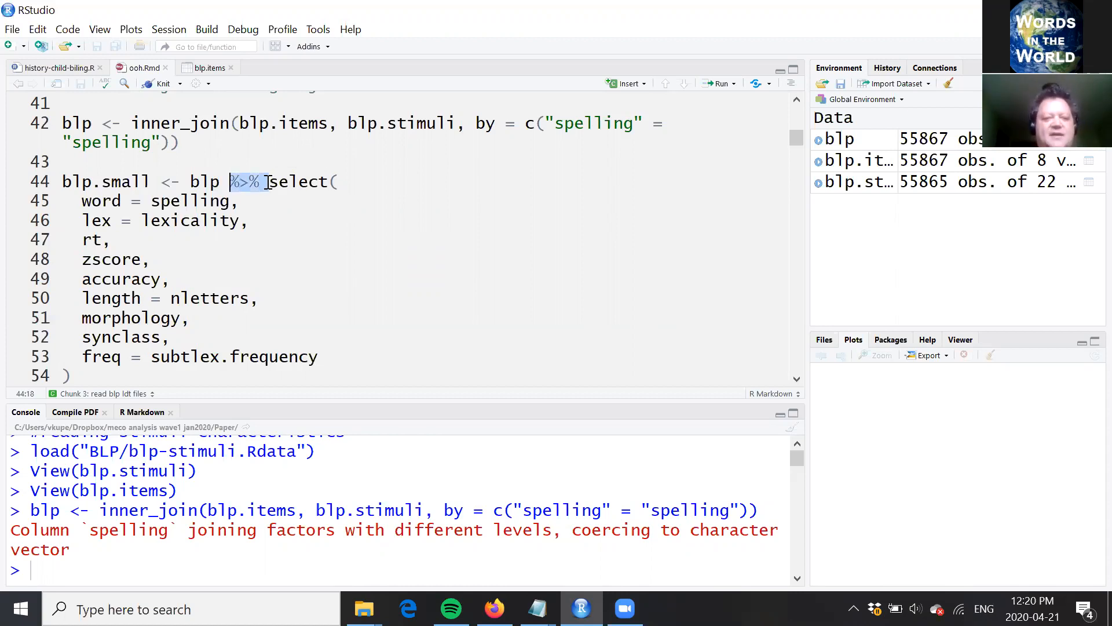
Step: Go through the select() arguments for blp.small line by line, from word = spelling down to the closing parenthesis
{"action": "left_click", "coordinate": [268, 182]}
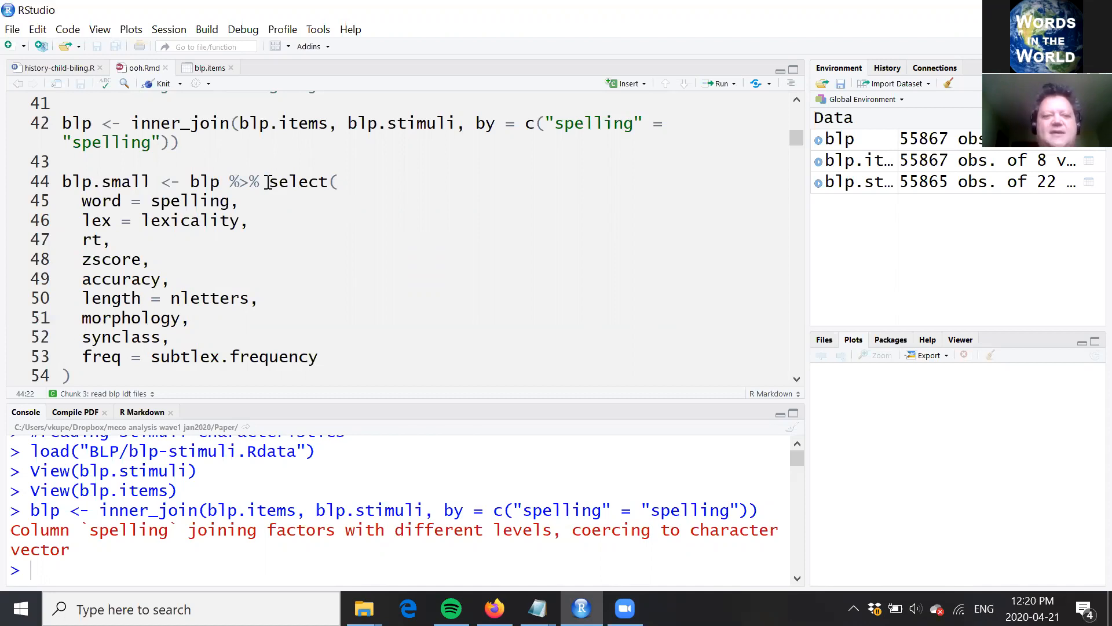
{"action": "key", "text": "Down"}
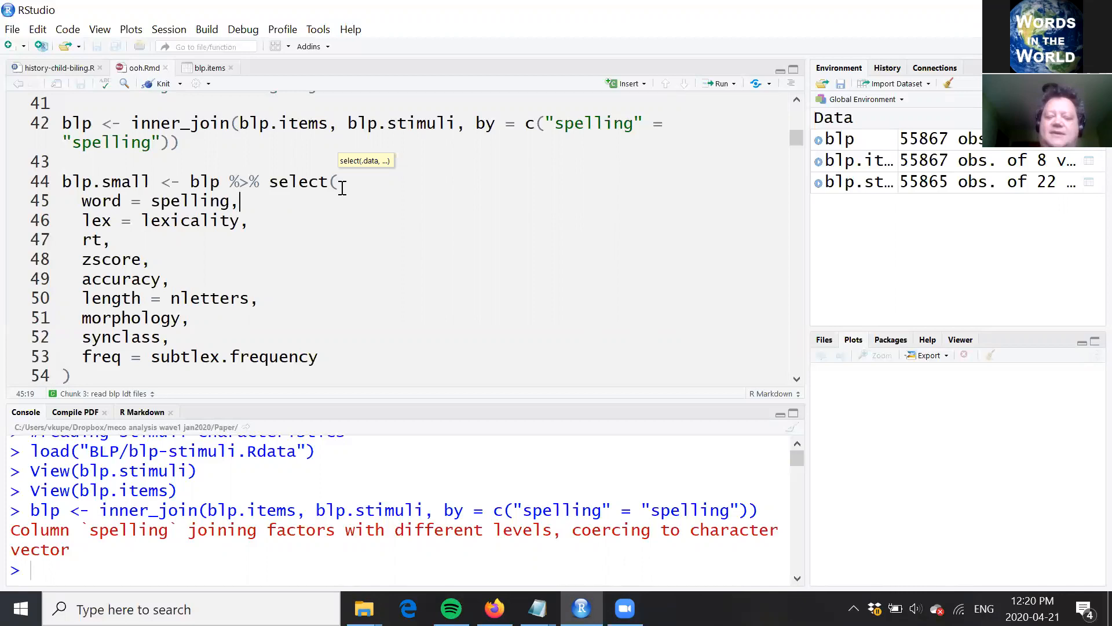
{"action": "key", "text": "Left"}
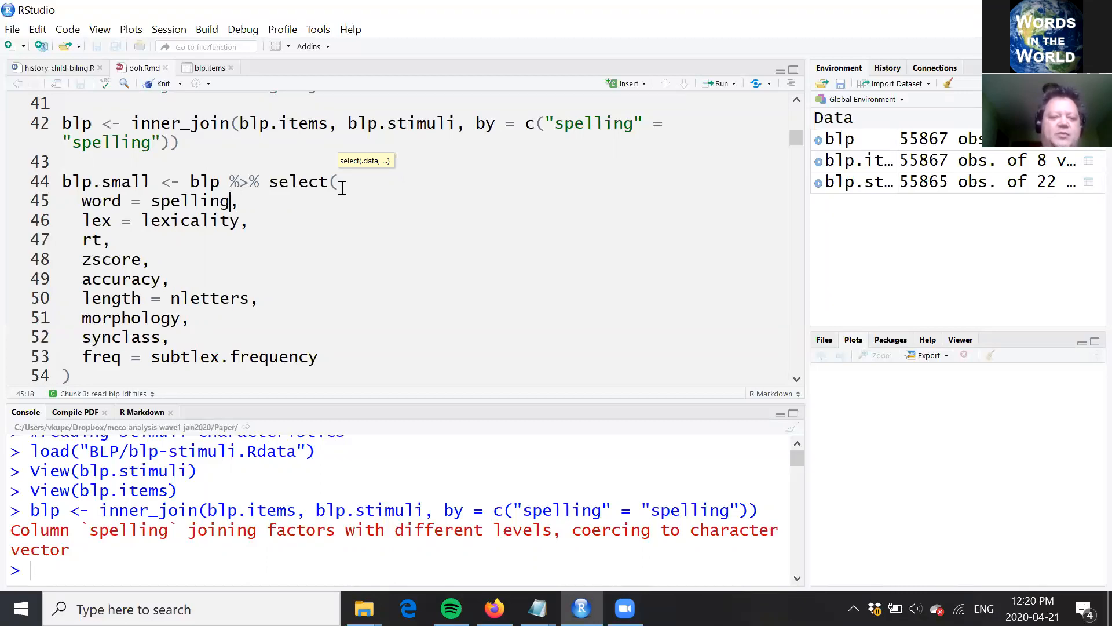
{"action": "left_click", "coordinate": [93, 202]}
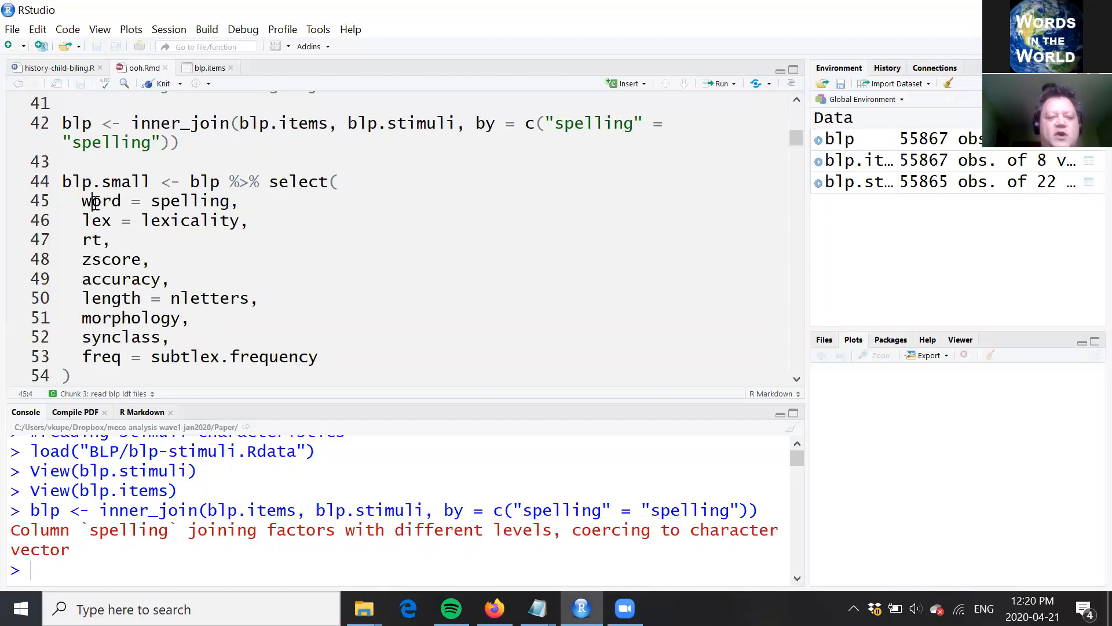
{"action": "left_click", "coordinate": [82, 221]}
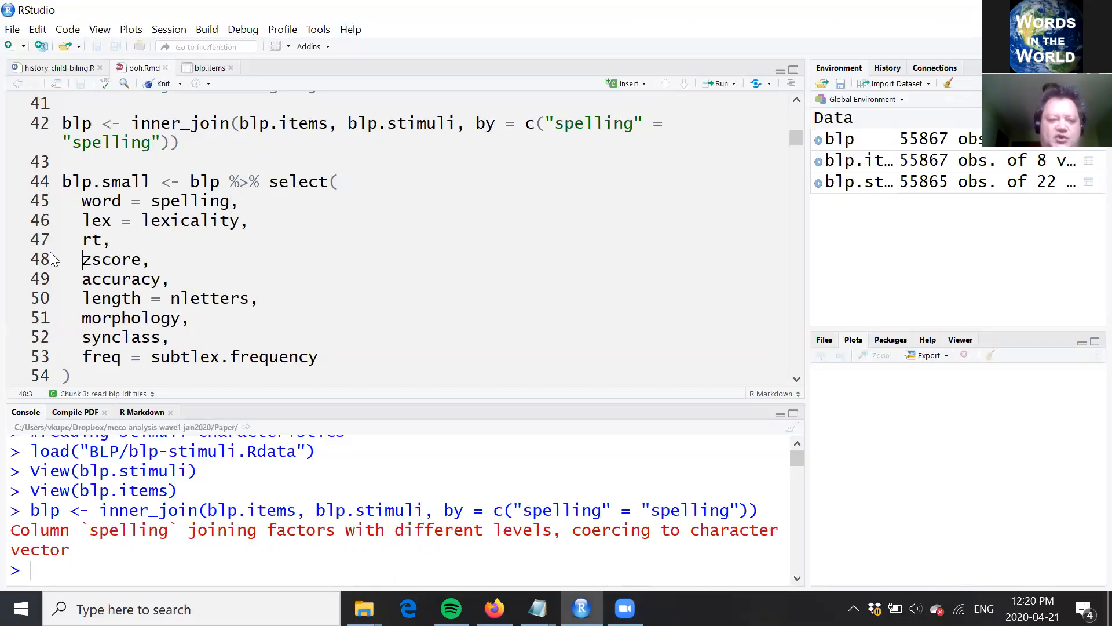
{"action": "key", "text": "Down"}
{"action": "key", "text": "Down"}
{"action": "key", "text": "Down"}
{"action": "key", "text": "Down"}
{"action": "key", "text": "Down"}
{"action": "key", "text": "Down"}
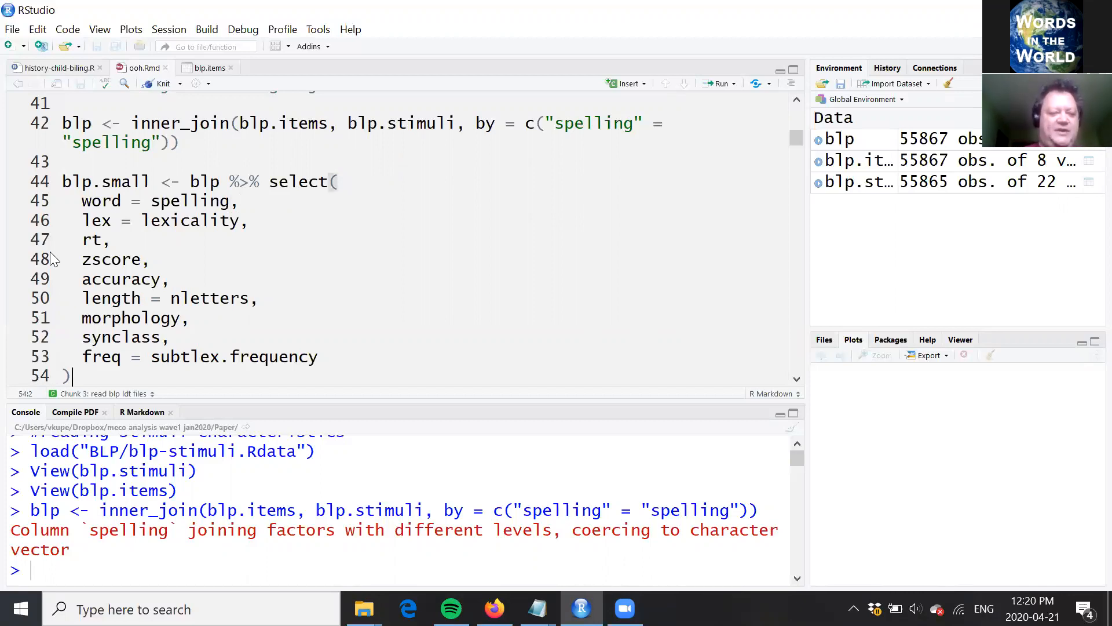
Step: Run the select() statement to create blp.small from blp, and print its summary with summary(blp.small)
{"action": "left_click", "coordinate": [193, 186]}
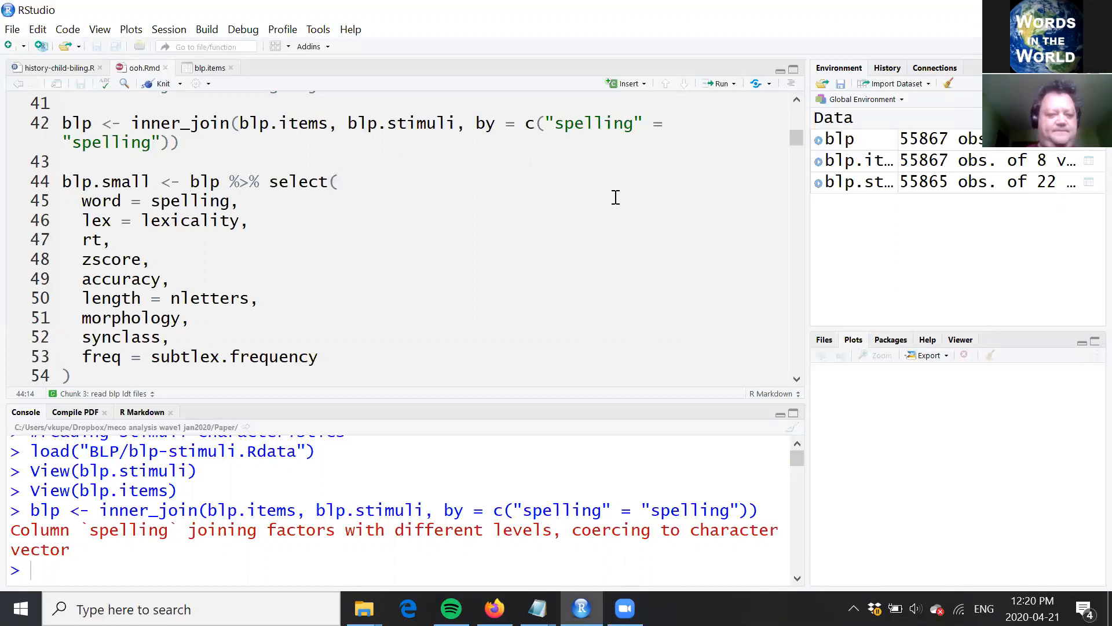
{"action": "key", "text": "ctrl+Return"}
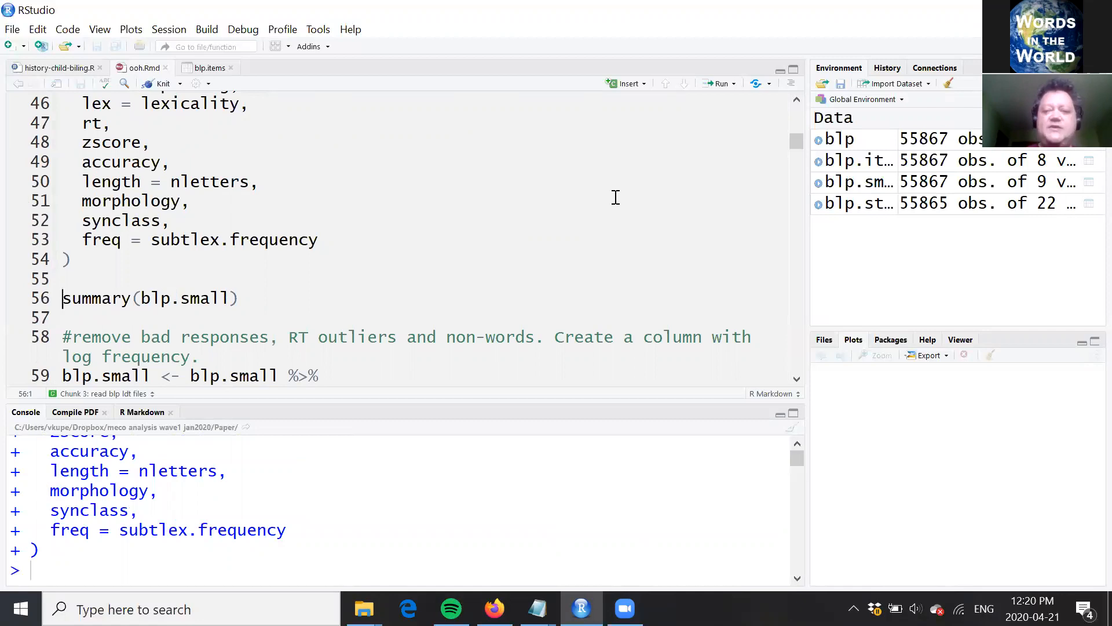
{"action": "key", "text": "ctrl+Return"}
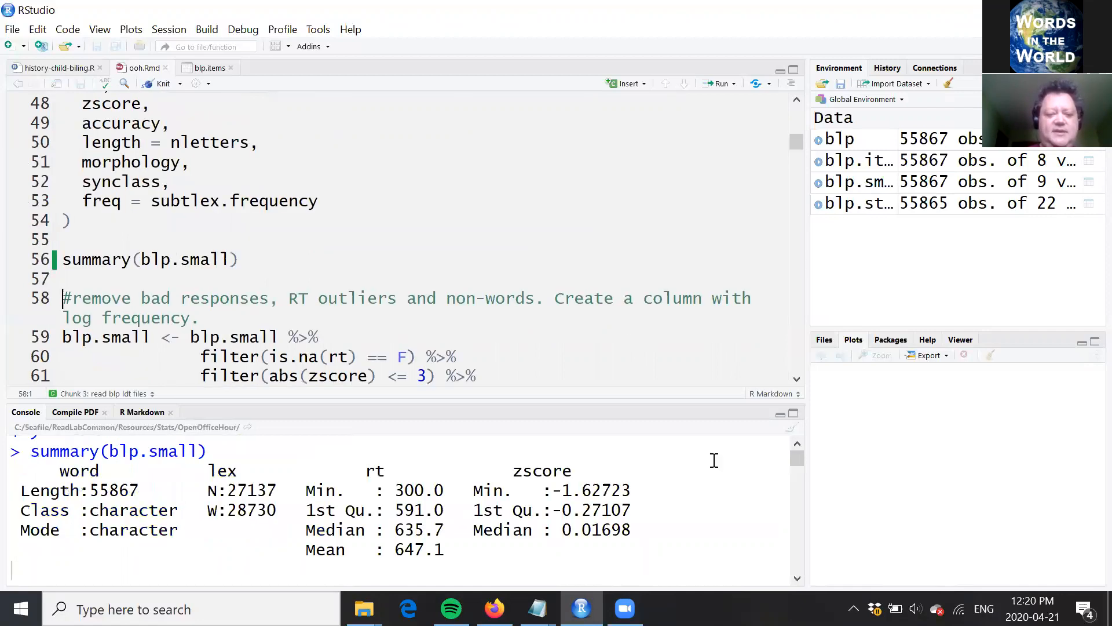
Step: Review the summary of blp.small in the console, from the freq and synclass columns back up to word, lex, rt and zscore
{"action": "scroll", "coordinate": [798, 444], "scroll_direction": "up", "scroll_amount": 1}
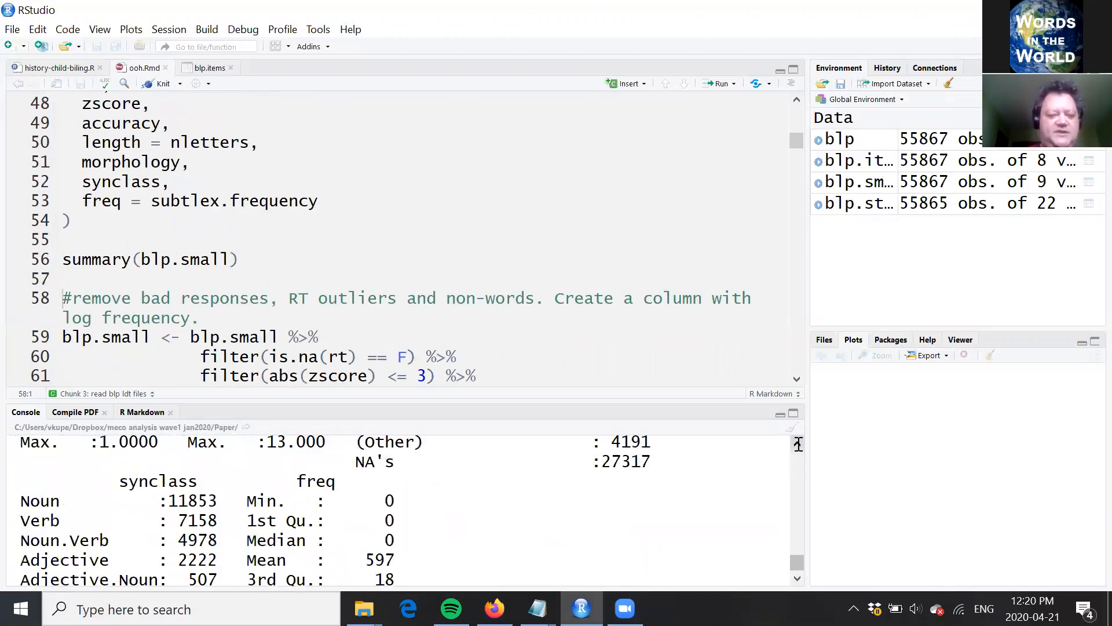
{"action": "scroll", "coordinate": [798, 444], "scroll_direction": "up", "scroll_amount": 2}
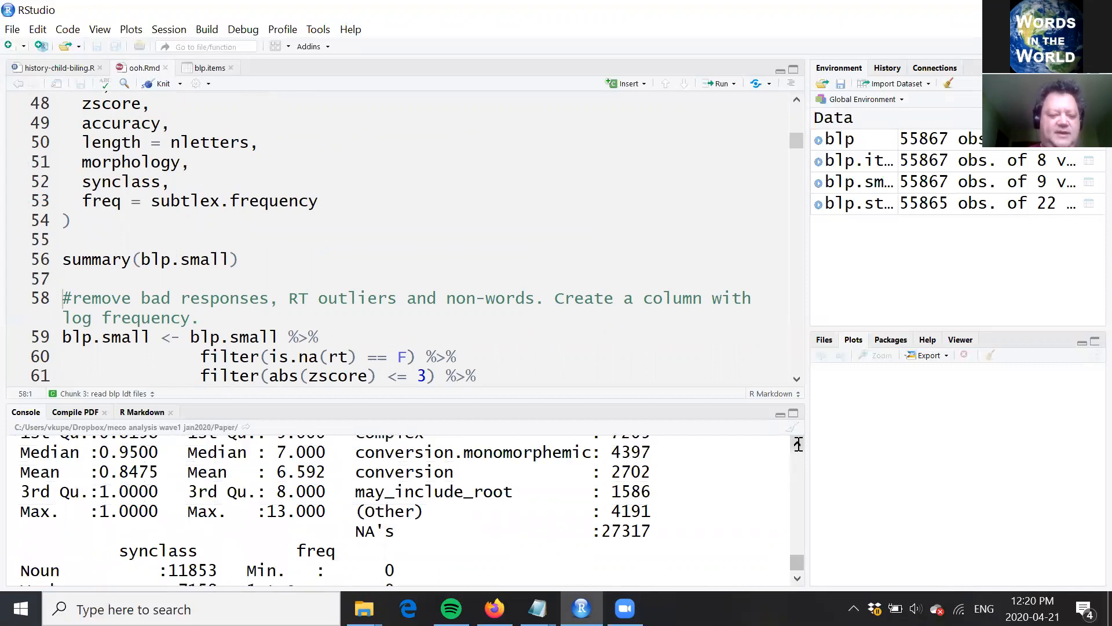
{"action": "scroll", "coordinate": [798, 445], "scroll_direction": "up", "scroll_amount": 2}
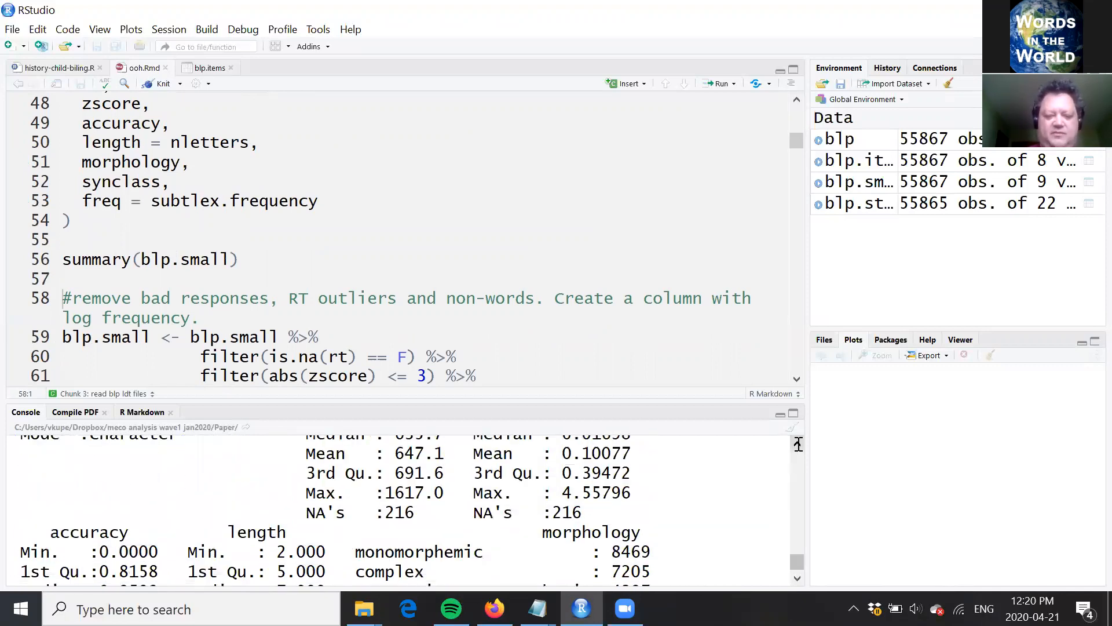
{"action": "scroll", "coordinate": [798, 445], "scroll_direction": "up", "scroll_amount": 2}
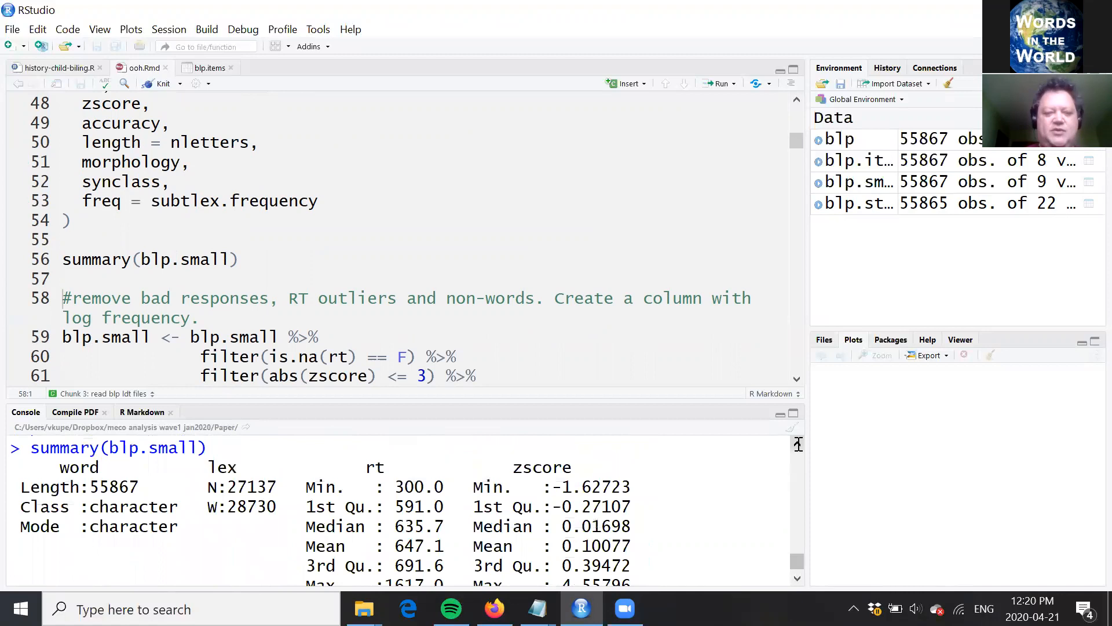
{"action": "left_click", "coordinate": [664, 299]}
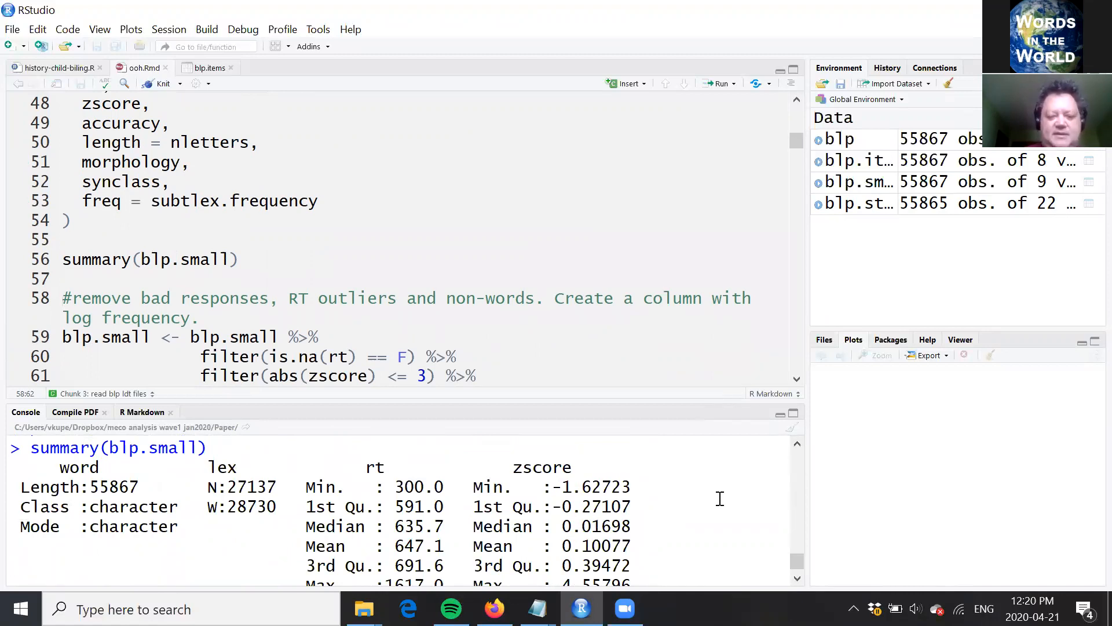
{"action": "left_click", "coordinate": [799, 578]}
{"action": "left_click", "coordinate": [799, 578]}
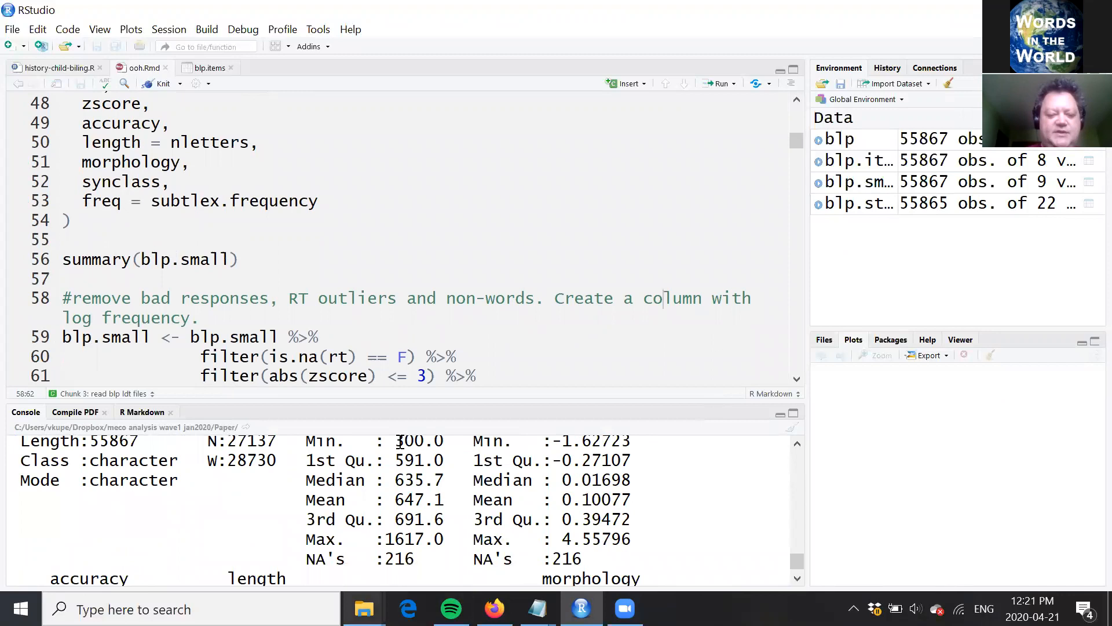
Step: Enlarge the console area and inspect the non-word and word counts under lex in the blp.small summary
{"action": "left_click_drag", "start_coordinate": [408, 400], "coordinate": [408, 361]}
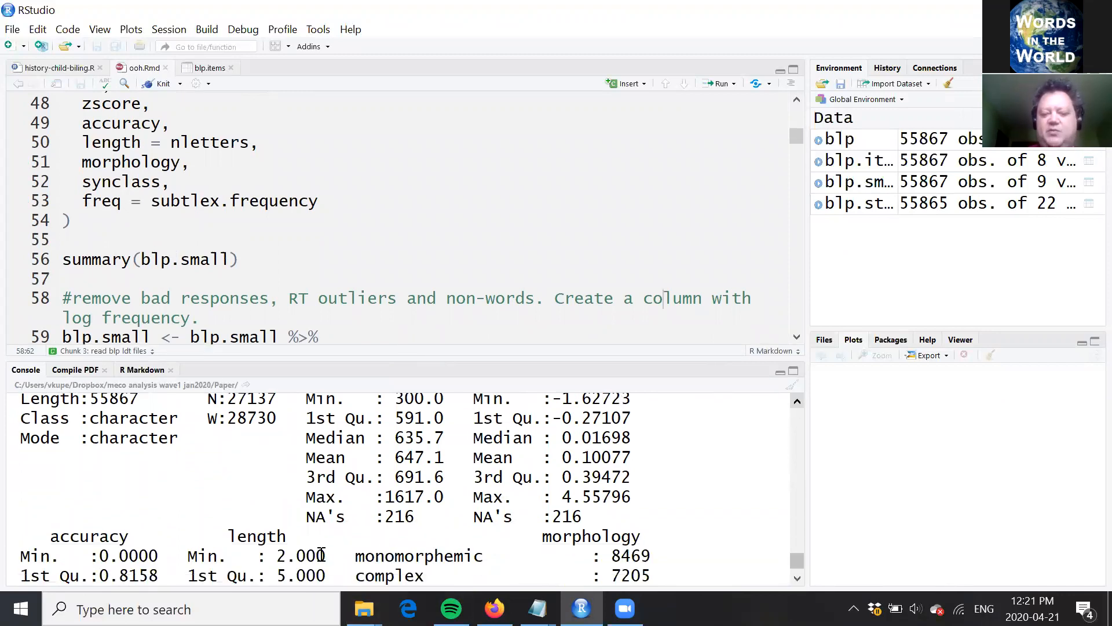
{"action": "scroll", "coordinate": [408, 559], "scroll_direction": "up", "scroll_amount": 1}
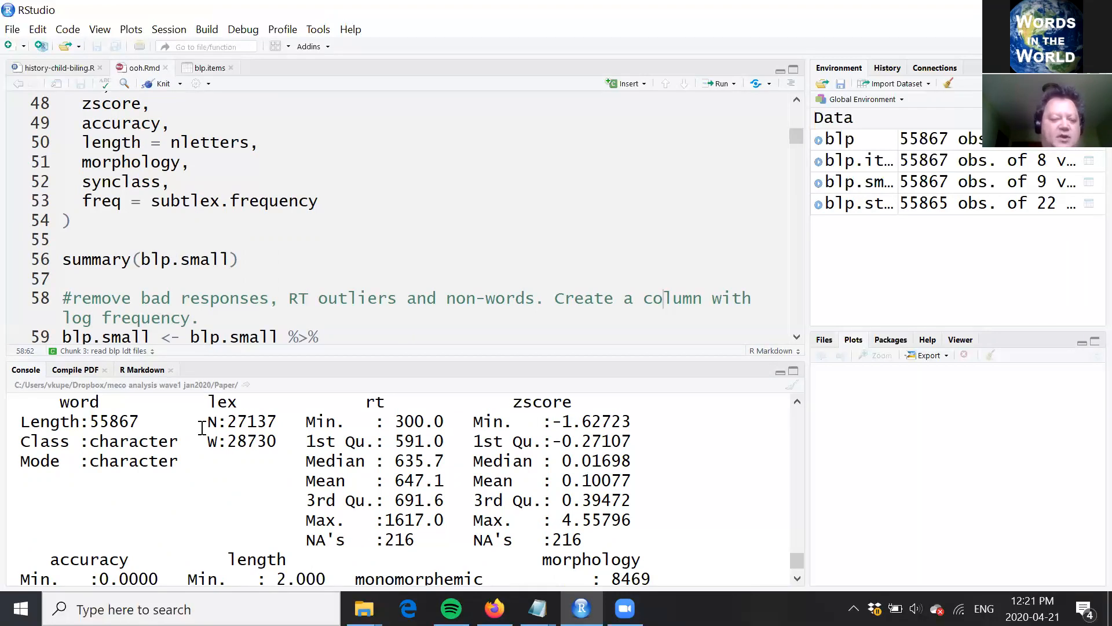
{"action": "left_click_drag", "start_coordinate": [203, 424], "coordinate": [286, 417]}
{"action": "left_click", "coordinate": [214, 447]}
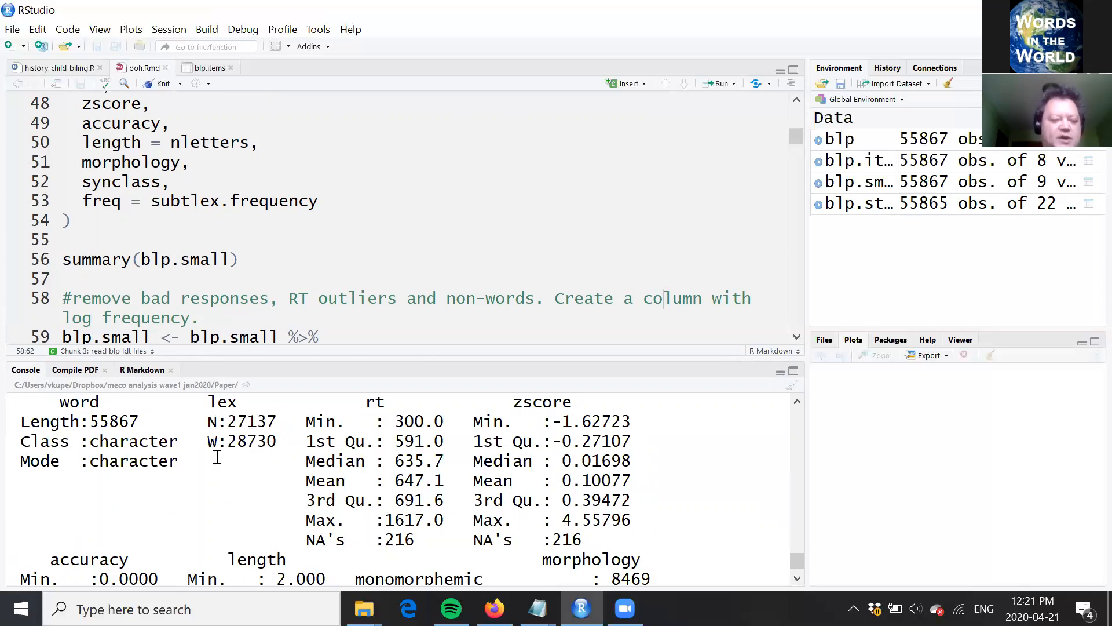
Step: Read the comment about removing bad responses, RT outliers and non-words, and match it to the three filter() lines beneath it
{"action": "left_click", "coordinate": [339, 299]}
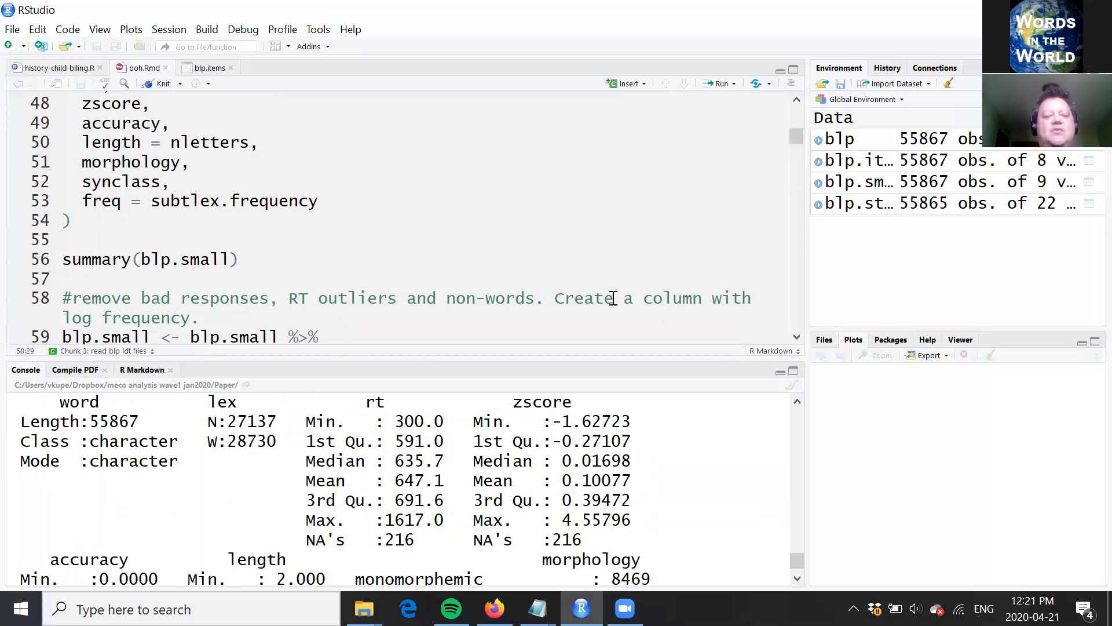
{"action": "key", "text": "End"}
{"action": "key", "text": "Down"}
{"action": "key", "text": "Down"}
{"action": "key", "text": "Down"}
{"action": "key", "text": "Down"}
{"action": "key", "text": "Down"}
{"action": "key", "text": "Down"}
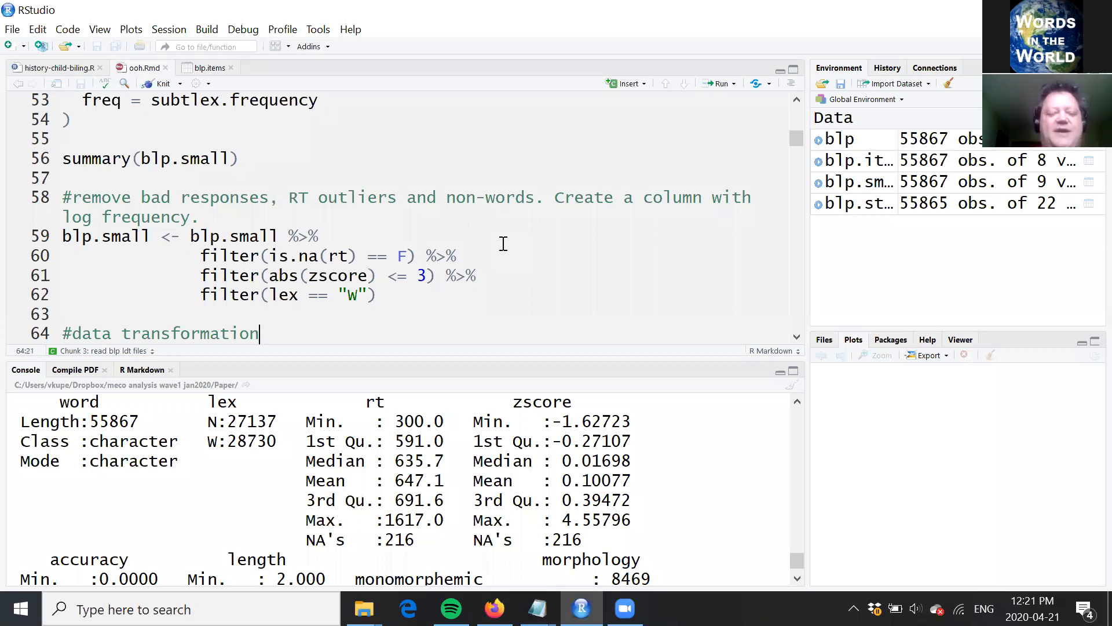
{"action": "left_click", "coordinate": [329, 256]}
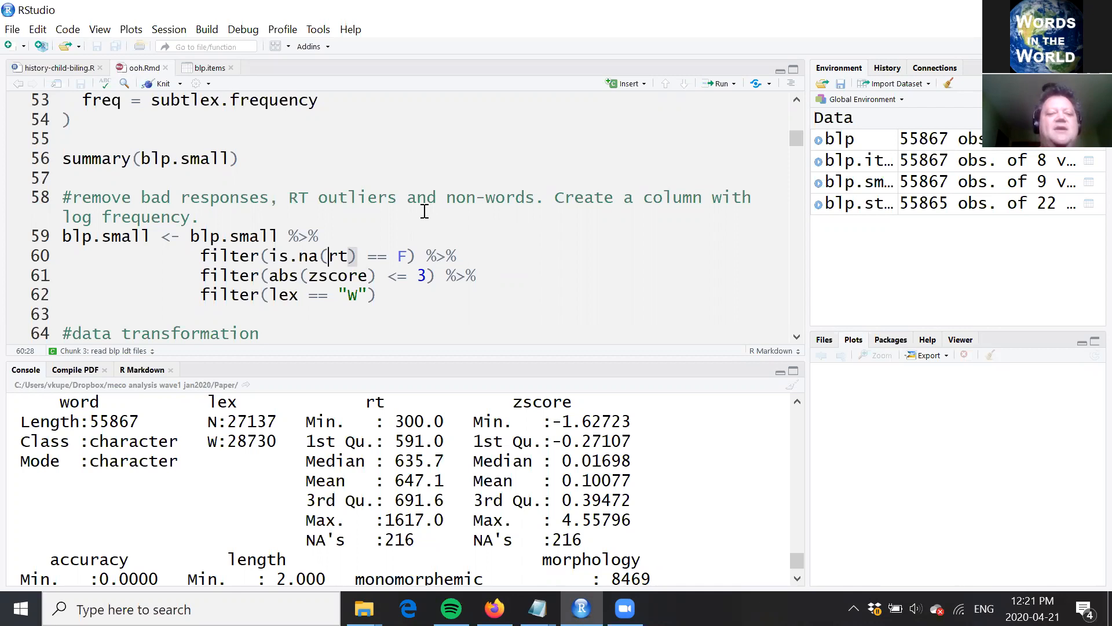
{"action": "left_click", "coordinate": [397, 199]}
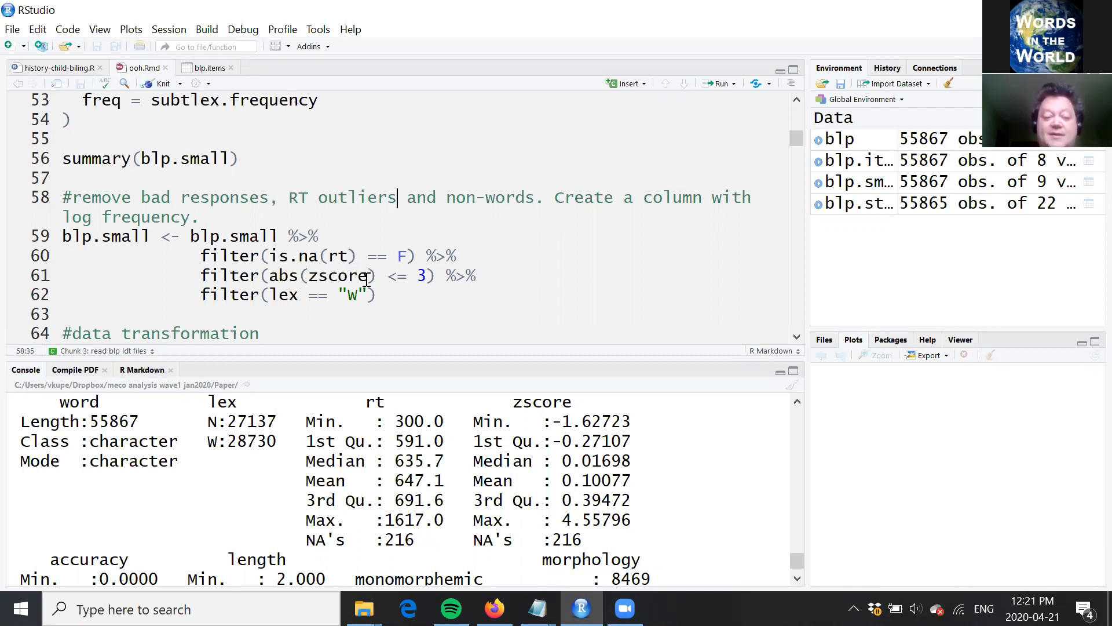
{"action": "left_click", "coordinate": [476, 277]}
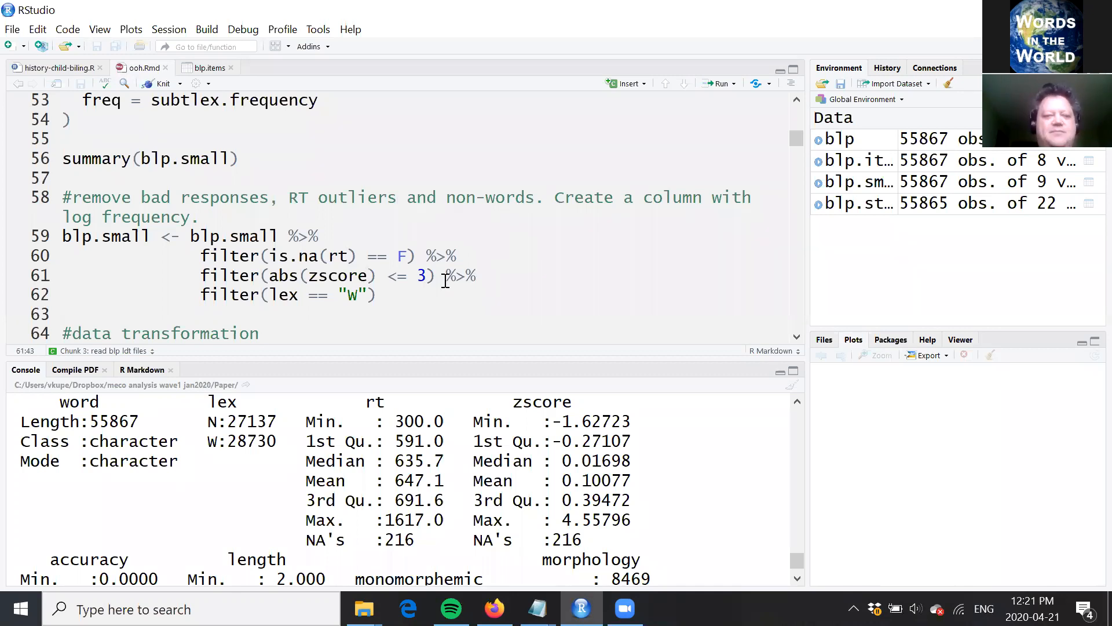
{"action": "left_click", "coordinate": [414, 288]}
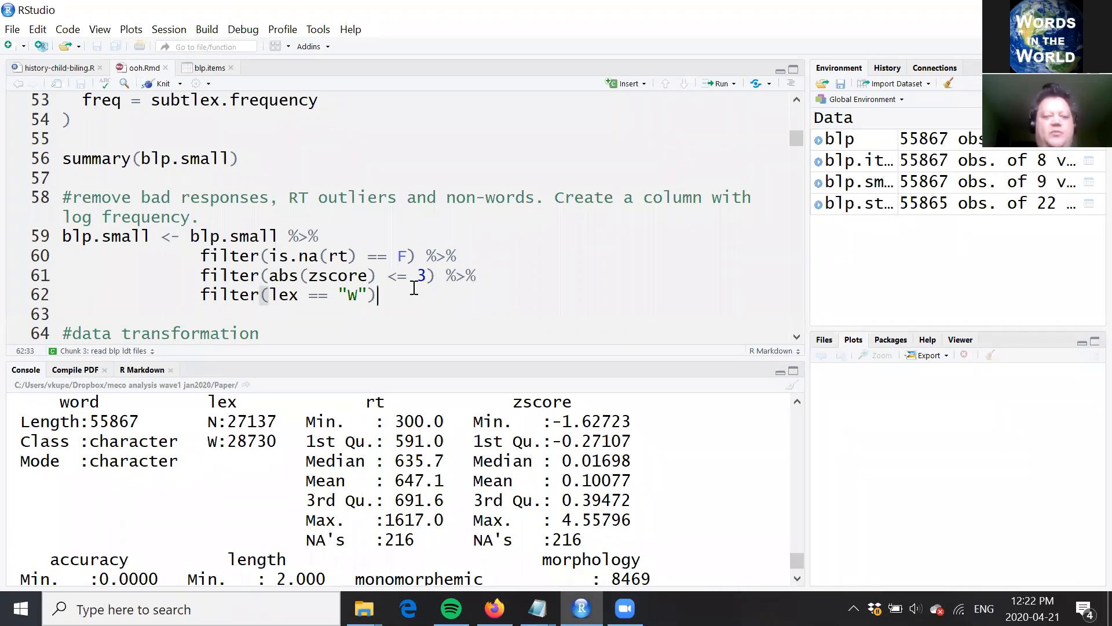
{"action": "key", "text": "Up"}
{"action": "key", "text": "Up"}
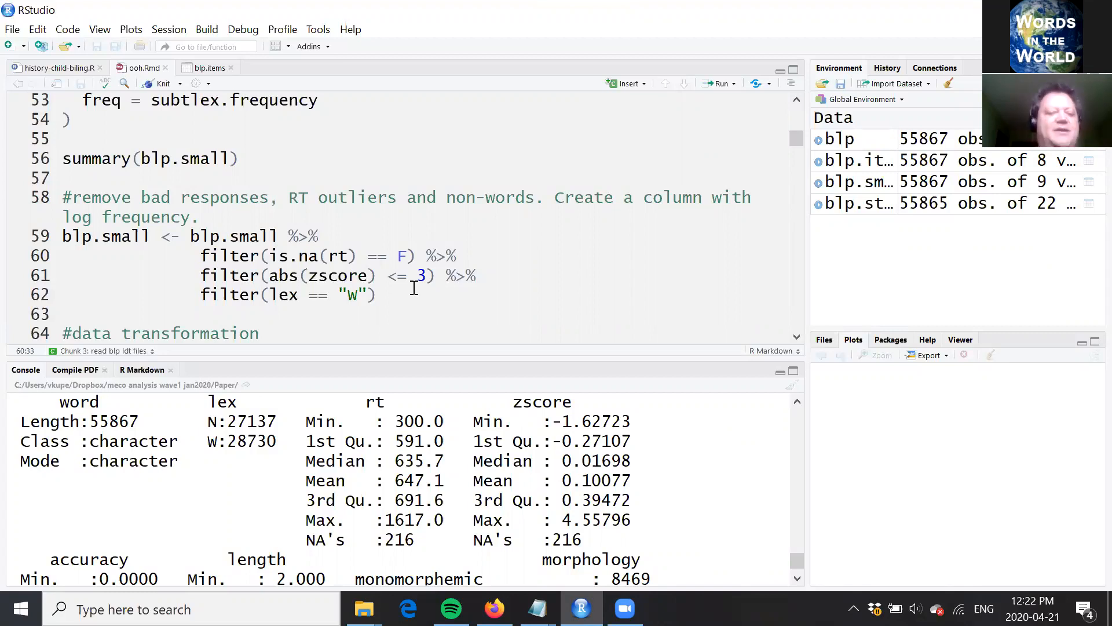
{"action": "key", "text": "Down"}
{"action": "key", "text": "Down"}
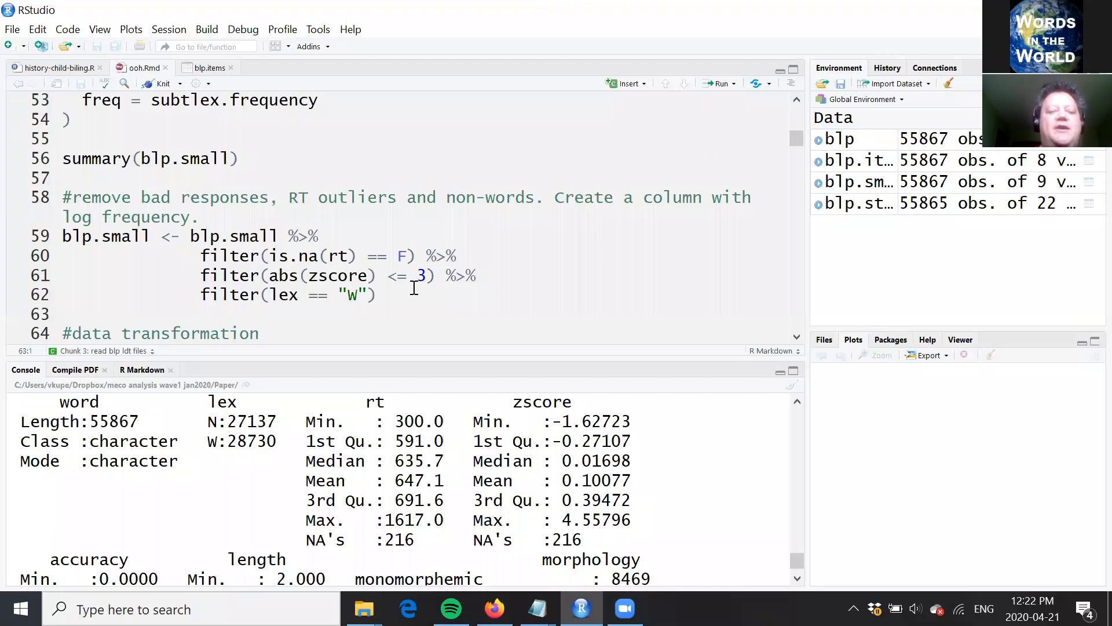
Step: Trace the piped filter chain on blp.small condition by condition: is.na(rt) == F, abs(zscore) <= 3 and lex == "W"
{"action": "left_click", "coordinate": [189, 259]}
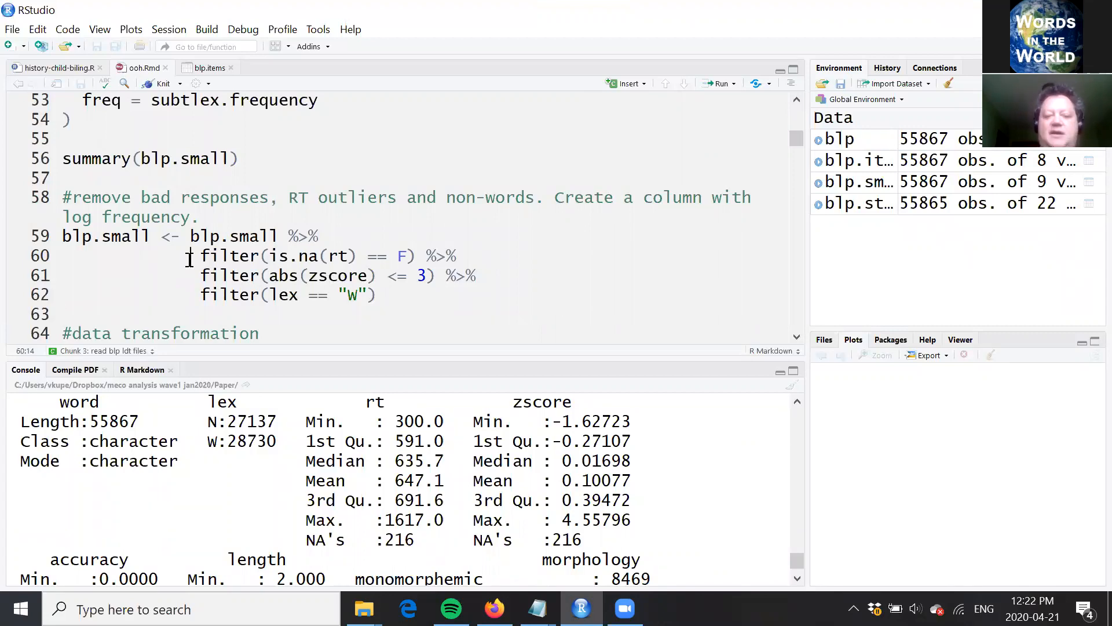
{"action": "key", "text": "Down"}
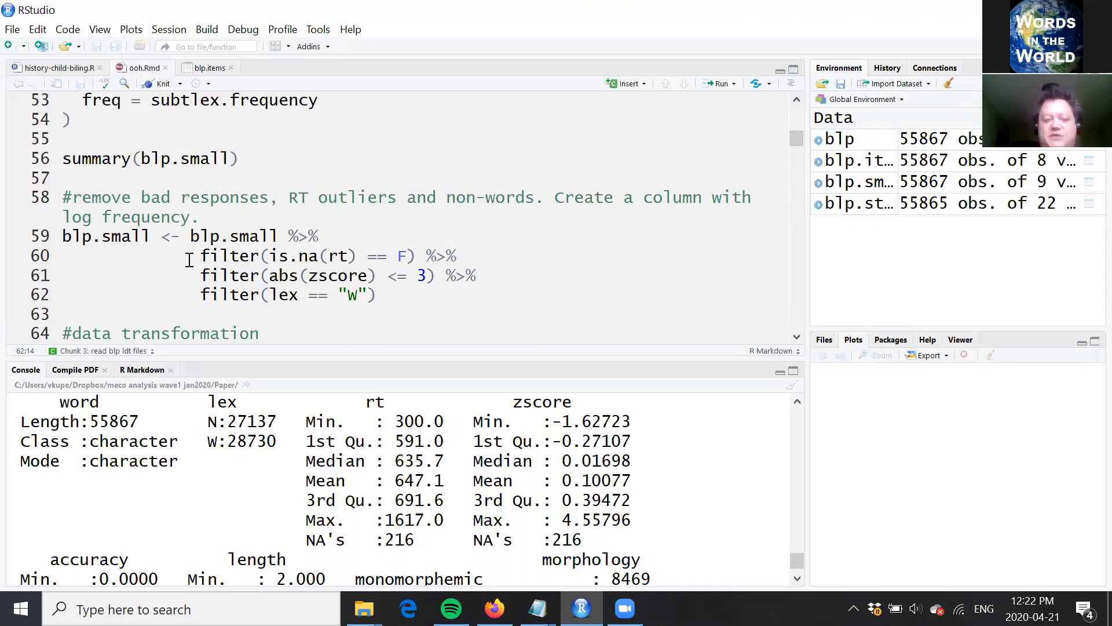
{"action": "left_click", "coordinate": [331, 236]}
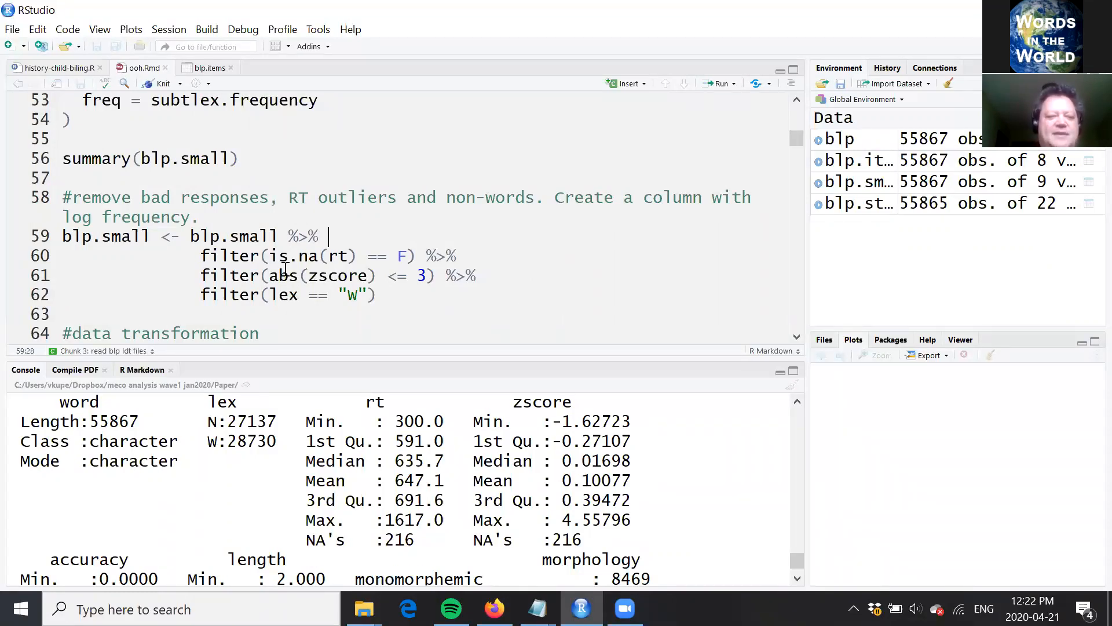
{"action": "left_click", "coordinate": [220, 256]}
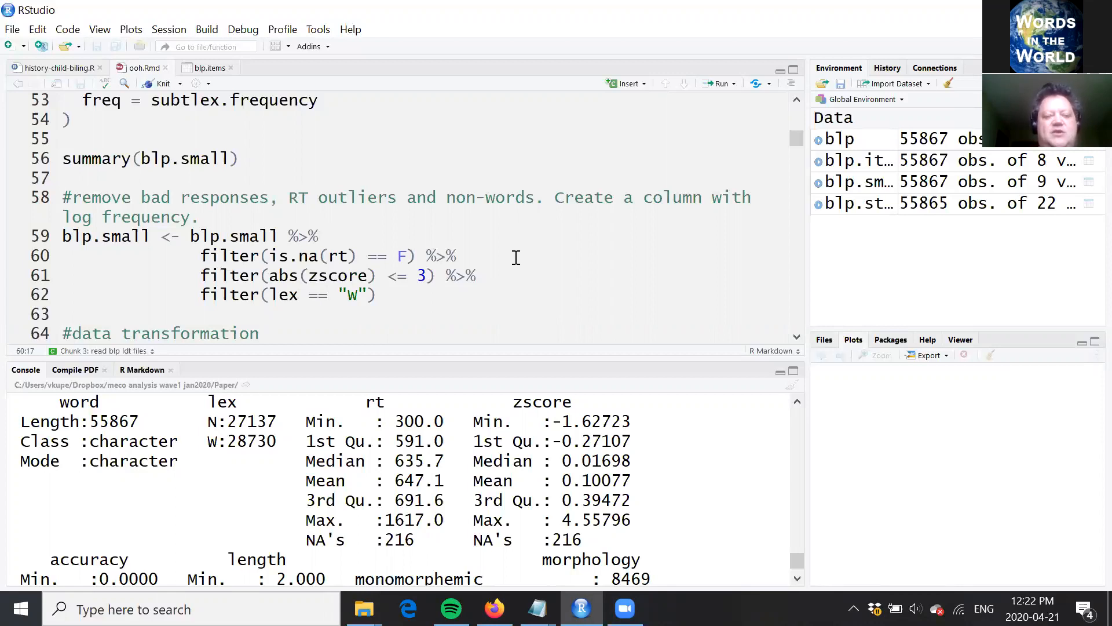
{"action": "left_click", "coordinate": [408, 256]}
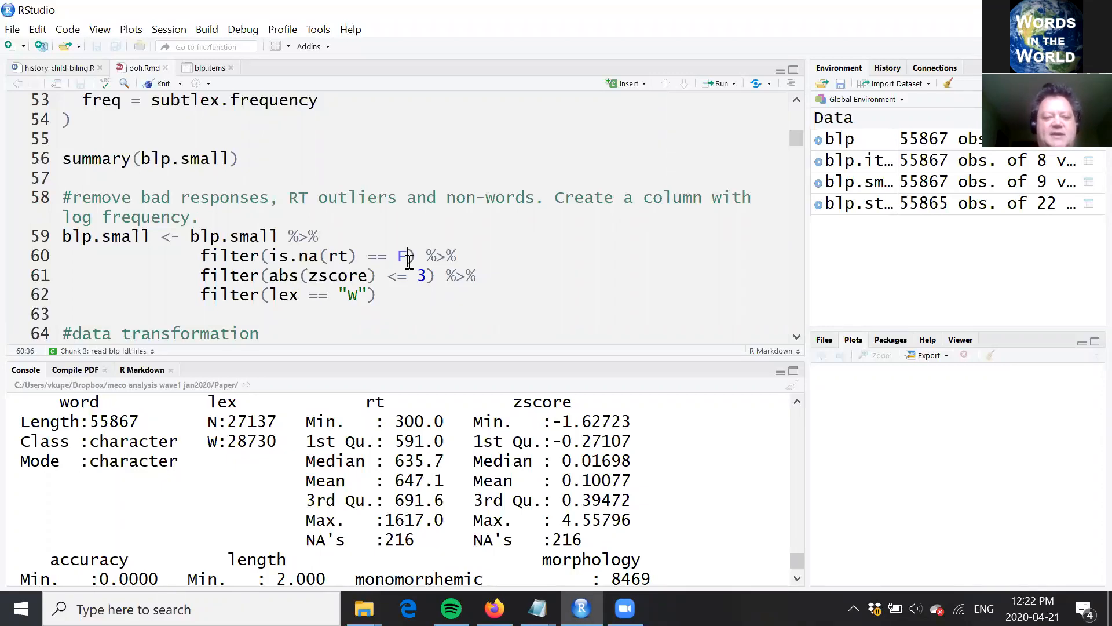
{"action": "left_click", "coordinate": [429, 276]}
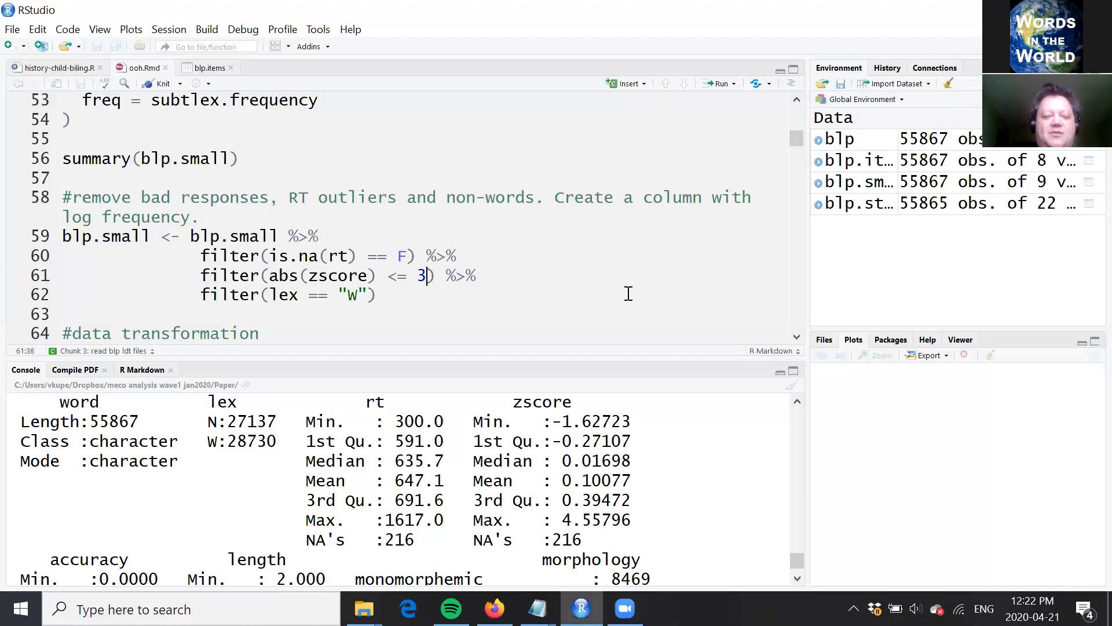
{"action": "left_click", "coordinate": [381, 278]}
{"action": "key", "text": "Down"}
{"action": "key", "text": "Left"}
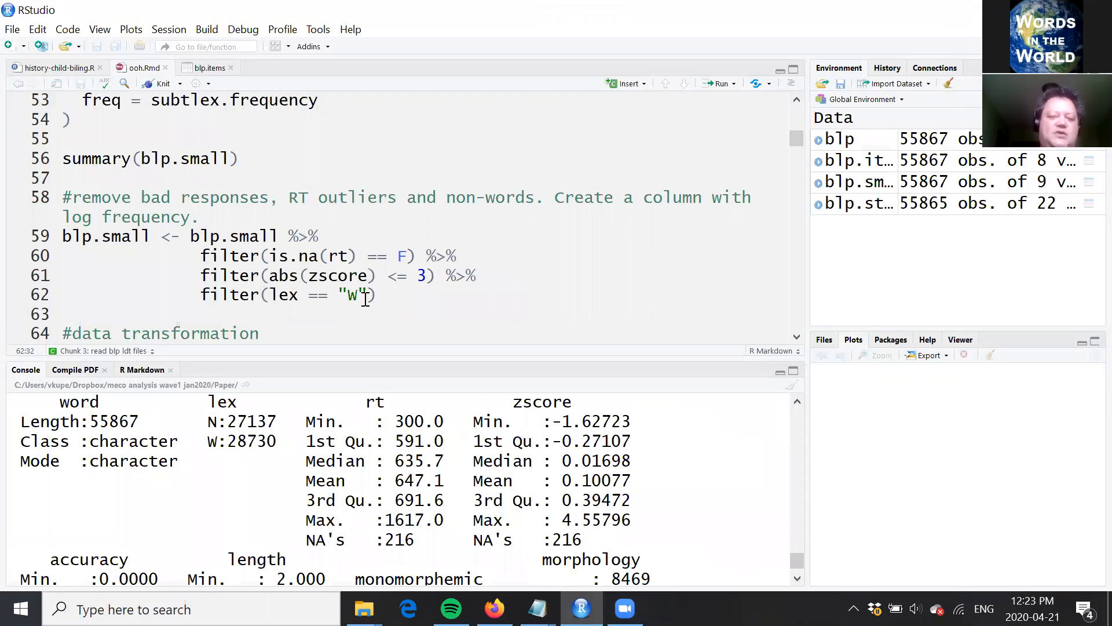
Step: Run the filter statement on blp.small to drop missing RTs, absolute z-scores above 3 and non-words
{"action": "key", "text": "Up"}
{"action": "key", "text": "Up"}
{"action": "key", "text": "Up"}
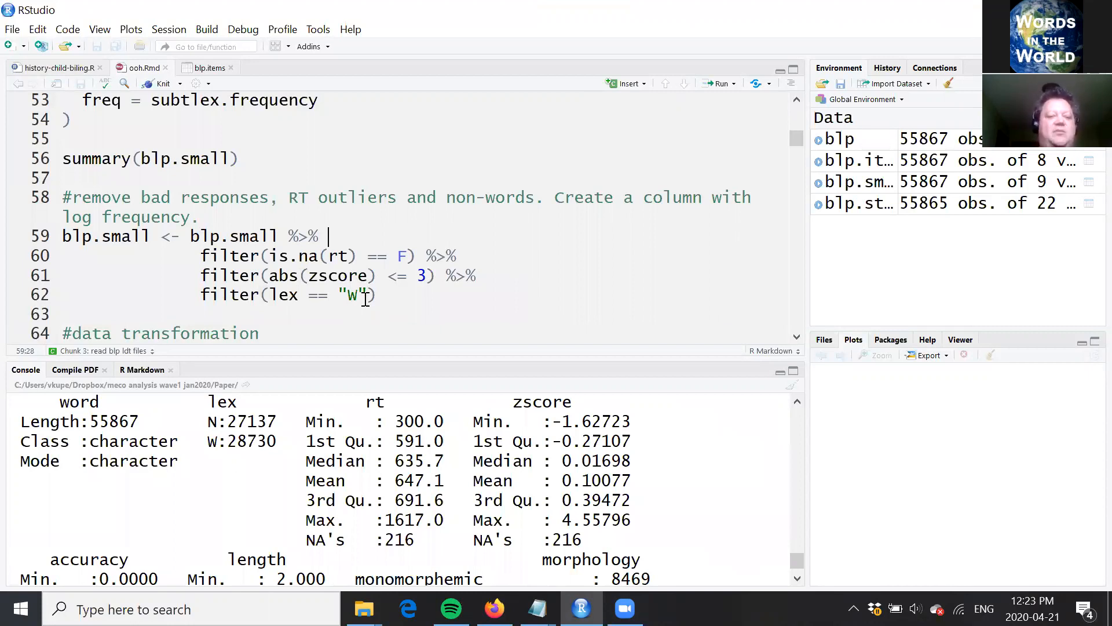
{"action": "key", "text": "ctrl+Return"}
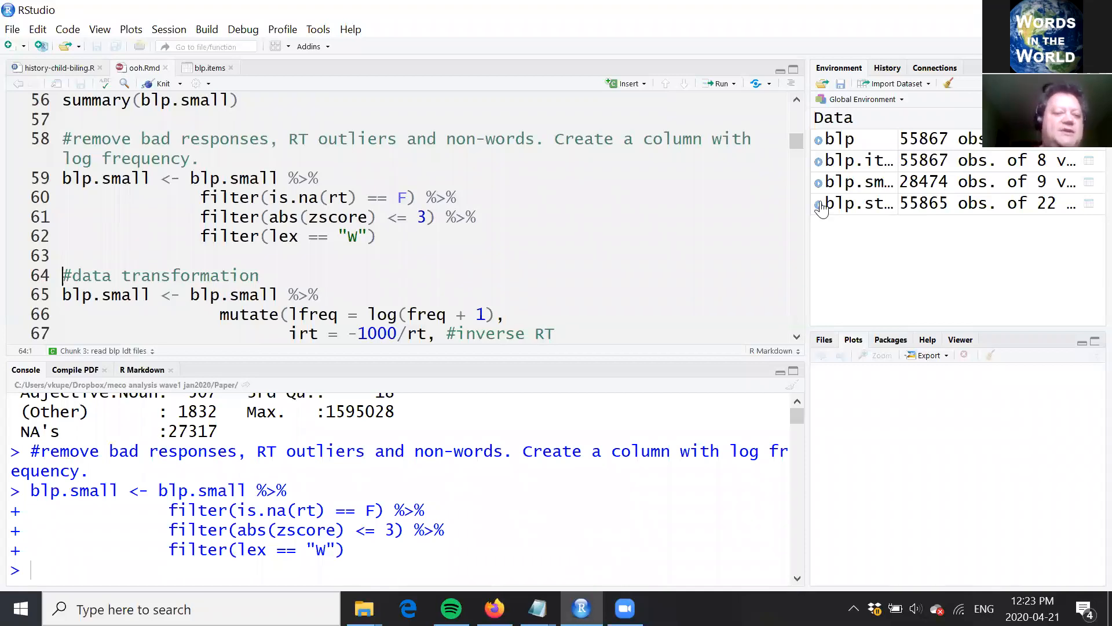
Step: Read the data transformation section below the filters and the mutate() call applied to blp.small
{"action": "left_click", "coordinate": [570, 264]}
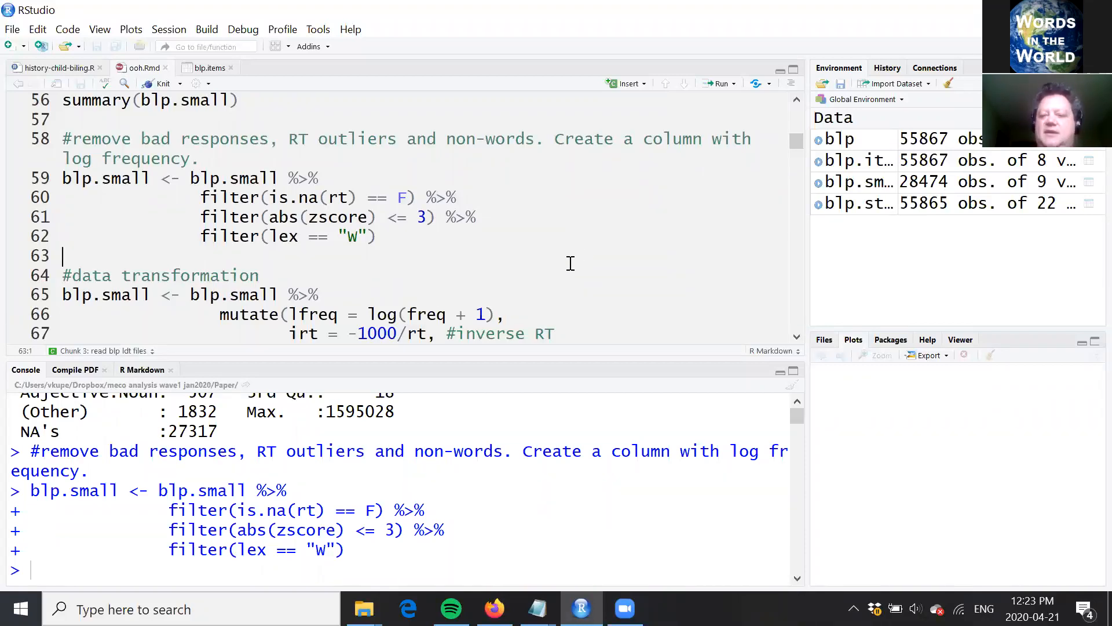
{"action": "key", "text": "Down"}
{"action": "key", "text": "Down"}
{"action": "key", "text": "Down"}
{"action": "key", "text": "Down"}
{"action": "key", "text": "Down"}
{"action": "key", "text": "Down"}
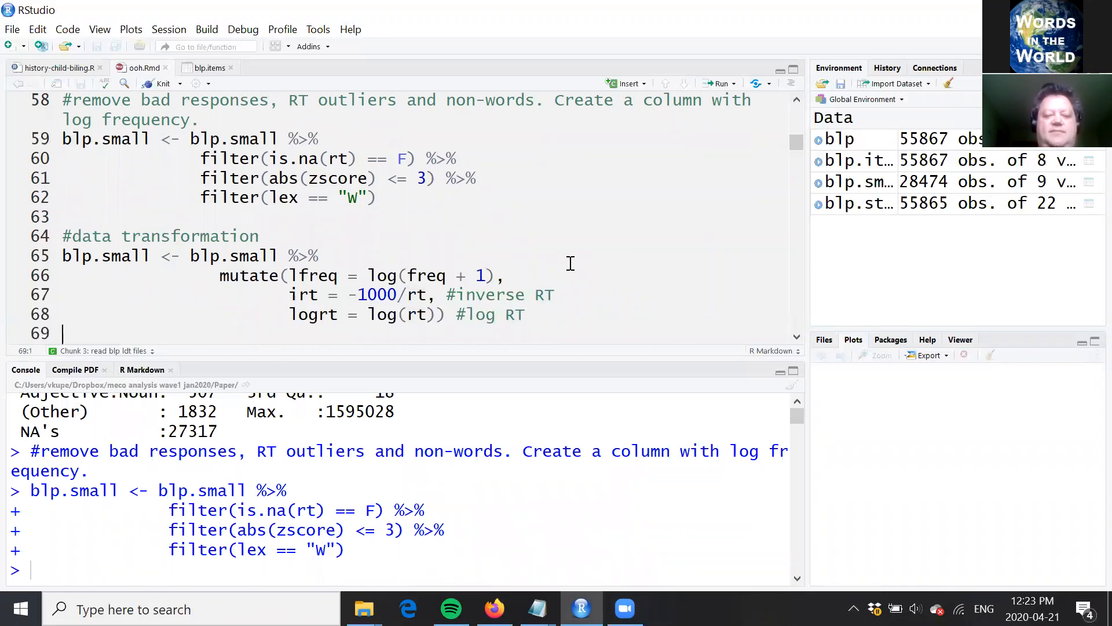
{"action": "key", "text": "Up"}
{"action": "key", "text": "Up"}
{"action": "key", "text": "Up"}
{"action": "key", "text": "Up"}
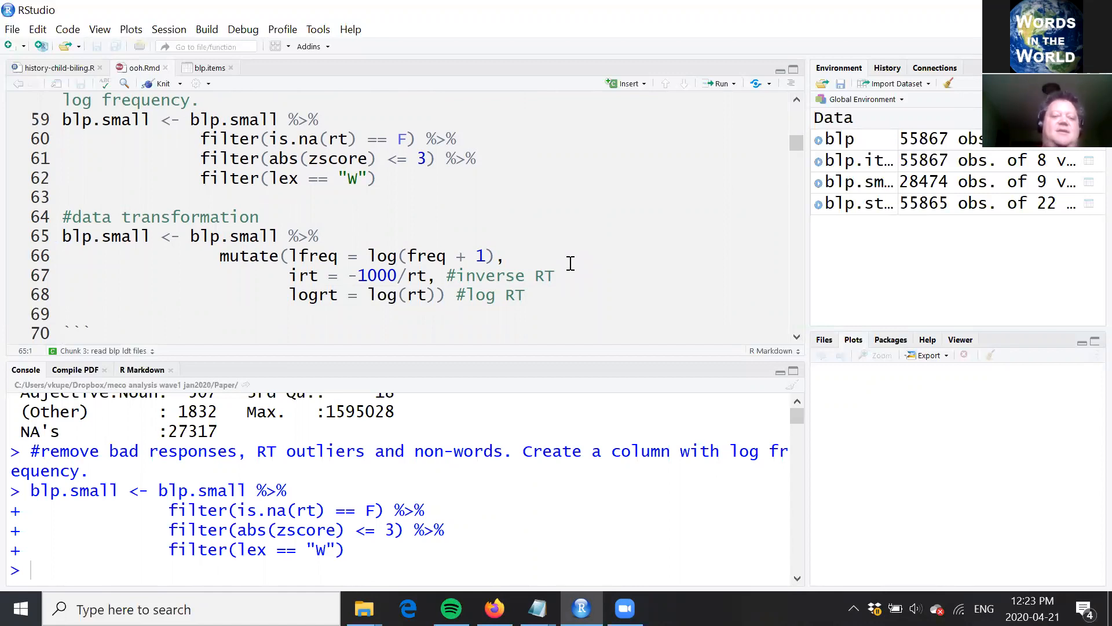
{"action": "left_click", "coordinate": [407, 256]}
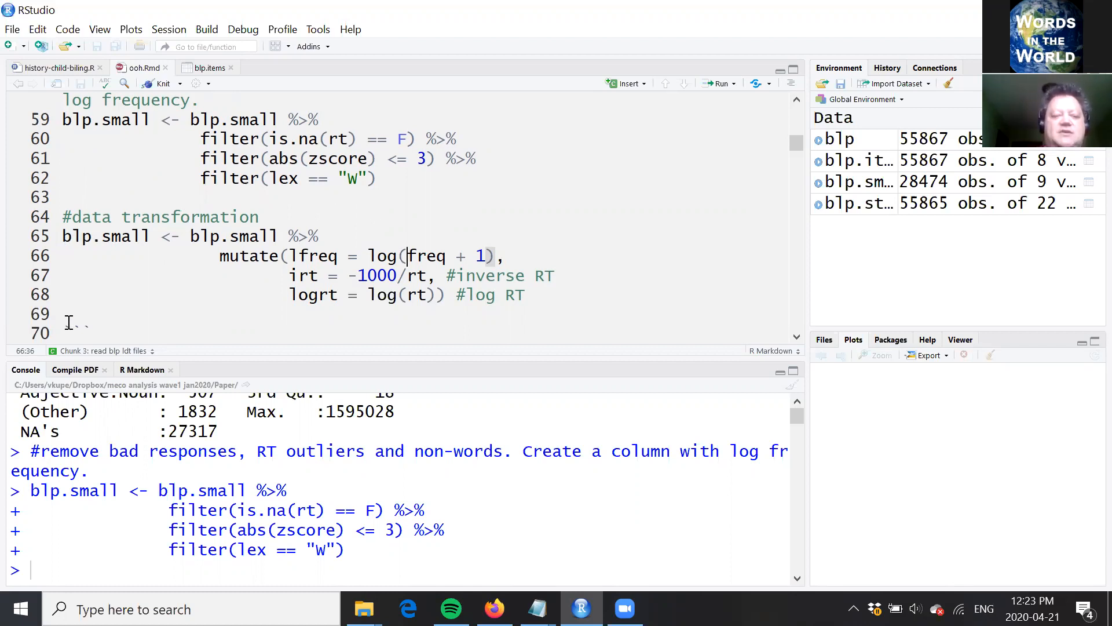
{"action": "double_click", "coordinate": [256, 257]}
{"action": "left_click", "coordinate": [570, 257]}
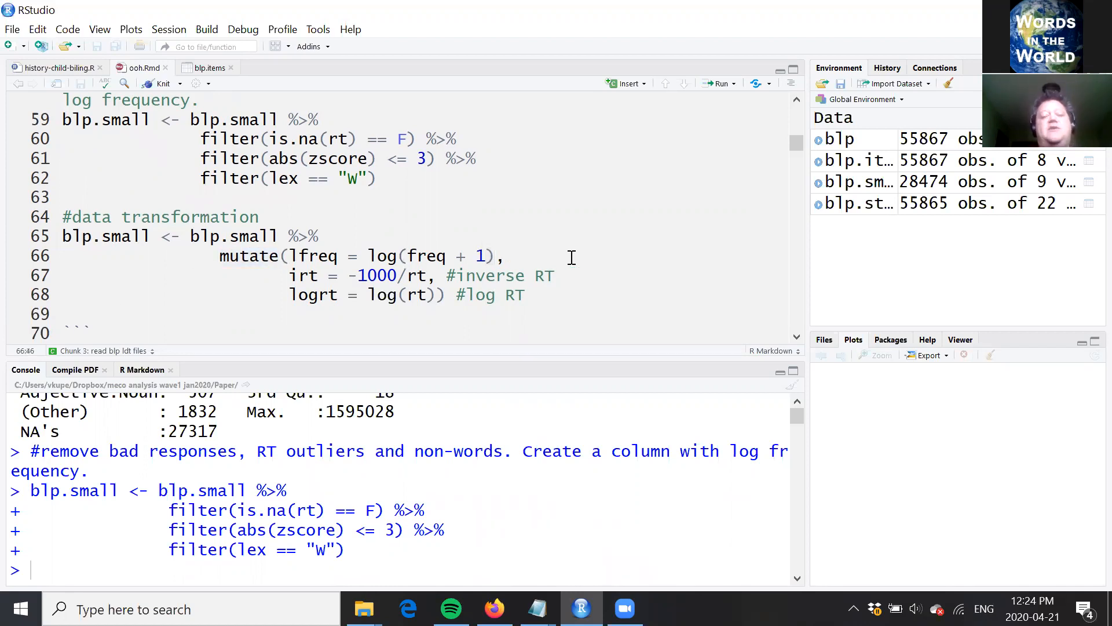
Step: Trace the first mutate() term, lfreq = log(freq + 1), from the new column name through the added constant
{"action": "key", "text": "Left"}
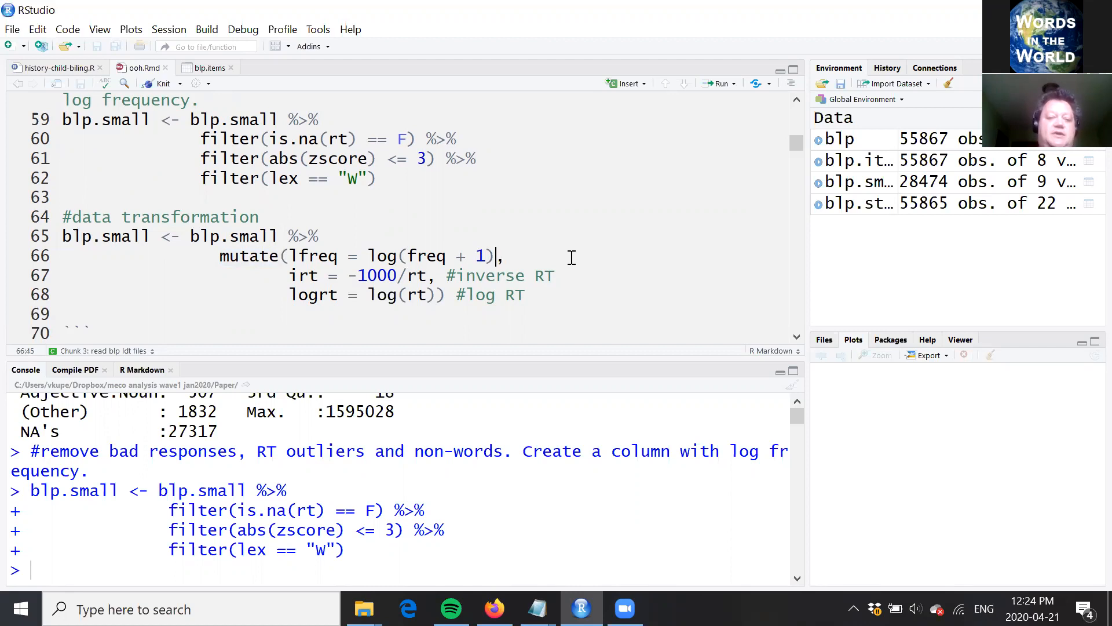
{"action": "left_click", "coordinate": [329, 256]}
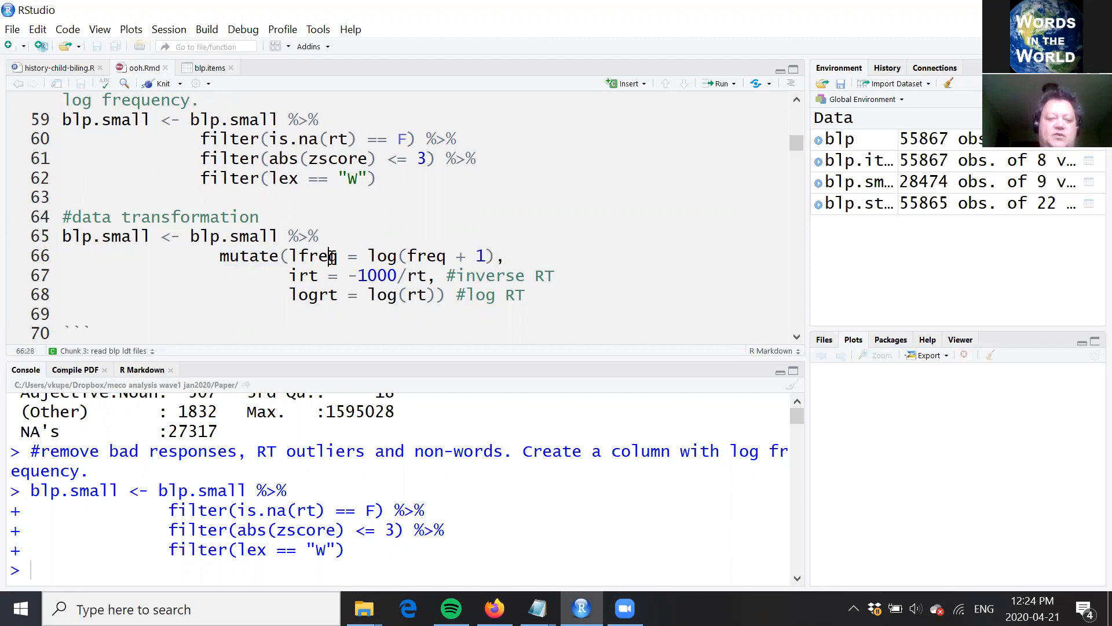
{"action": "key", "text": "Right"}
{"action": "key", "text": "Right"}
{"action": "key", "text": "Right"}
{"action": "key", "text": "Right"}
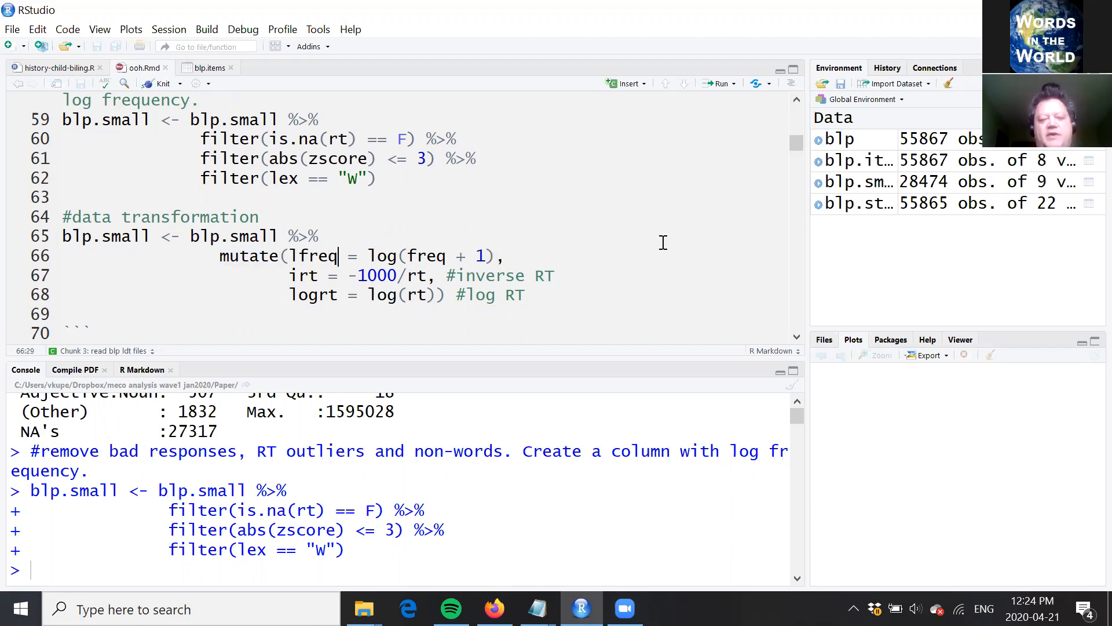
{"action": "key", "text": "Right"}
{"action": "key", "text": "Right"}
{"action": "key", "text": "Right"}
{"action": "key", "text": "Right"}
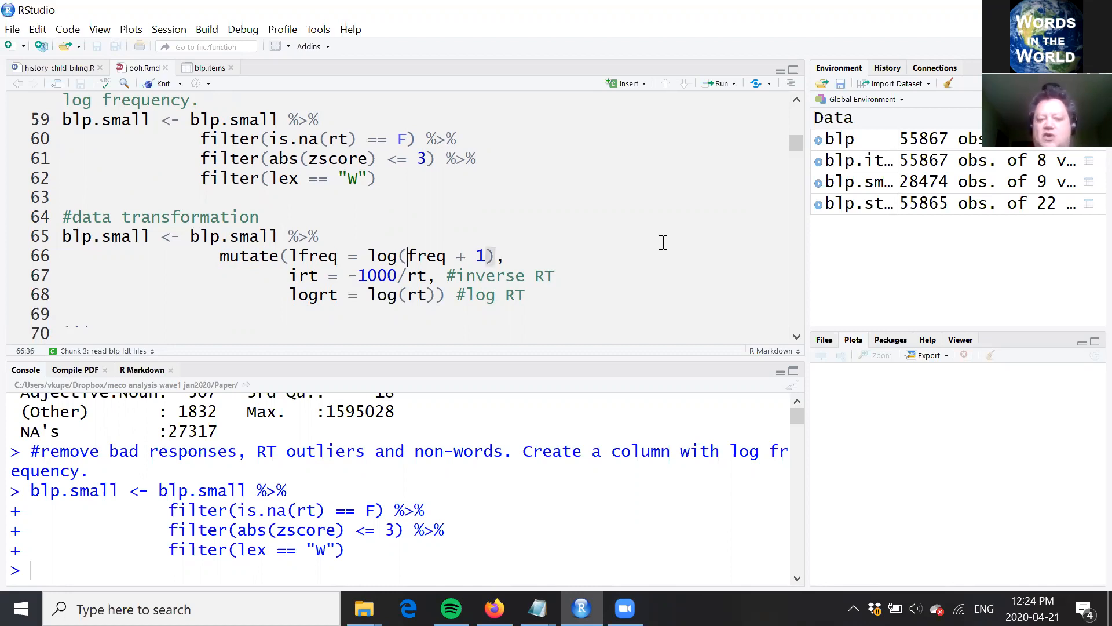
{"action": "left_click", "coordinate": [485, 255]}
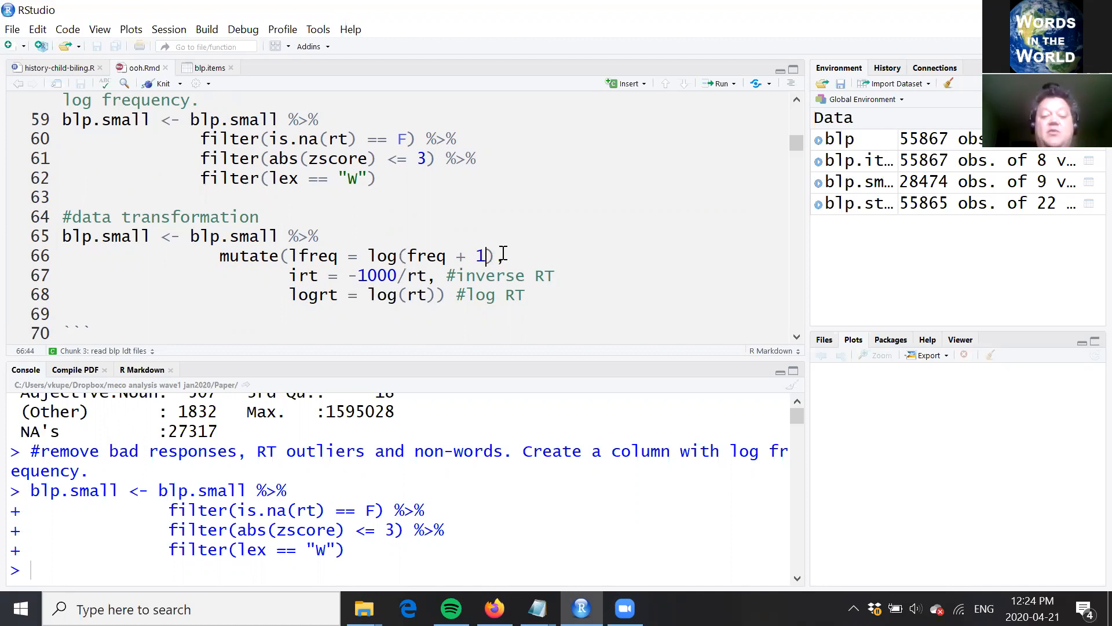
{"action": "key", "text": "End"}
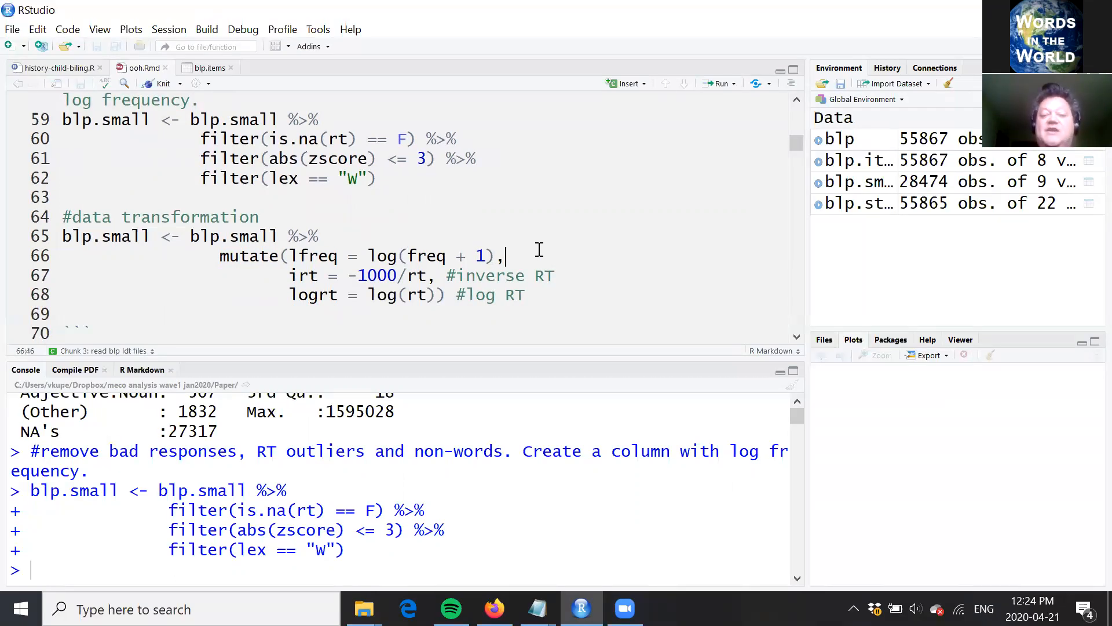
Step: Examine the inverse RT term irt = -1000/rt and the log RT term logrt = log(rt) in mutate()
{"action": "left_click", "coordinate": [293, 279]}
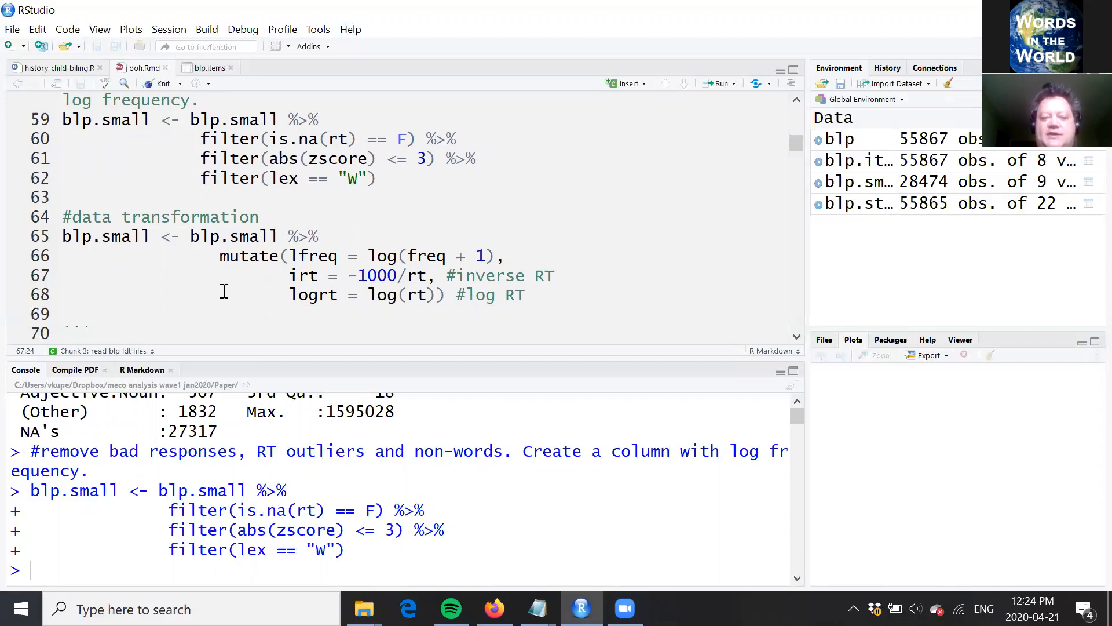
{"action": "left_click", "coordinate": [437, 275]}
{"action": "left_click", "coordinate": [292, 296]}
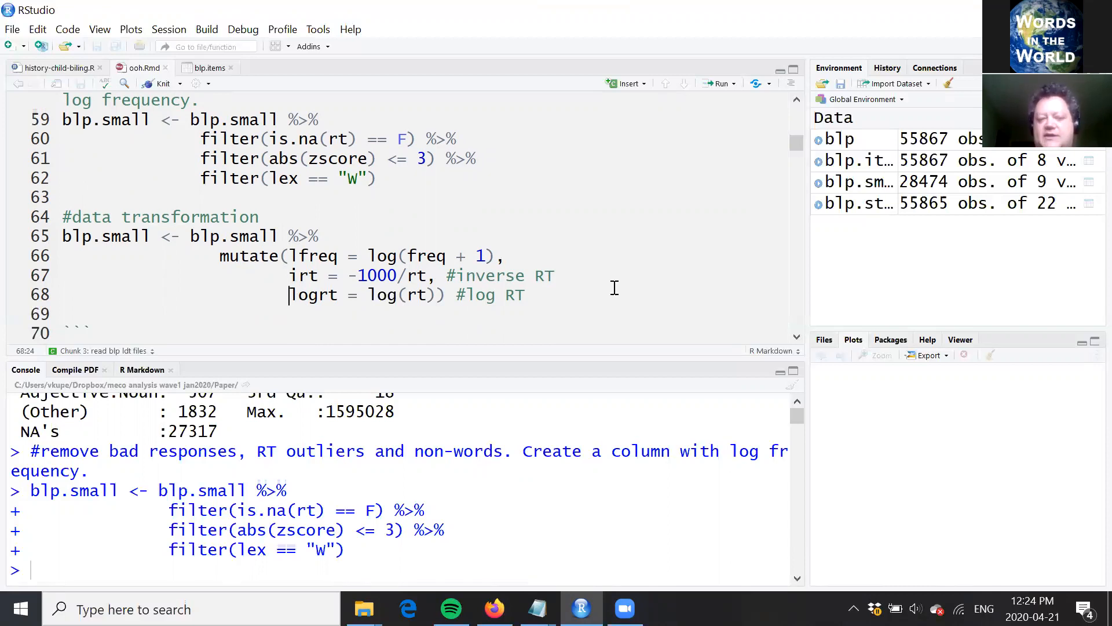
{"action": "left_click", "coordinate": [446, 295]}
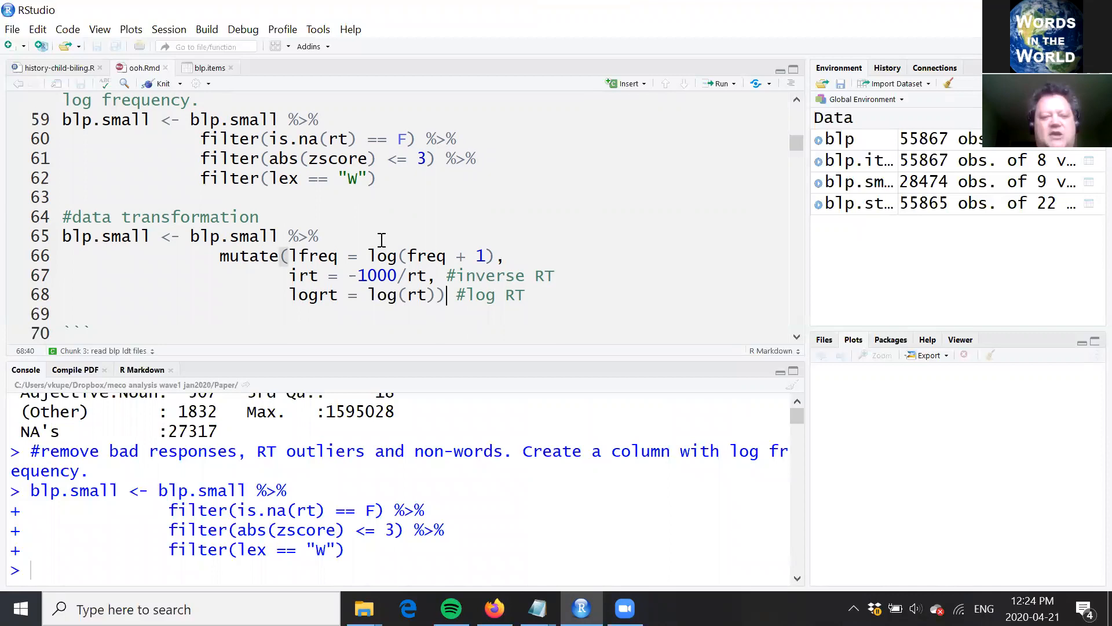
Step: Run the mutate statement that adds lfreq, irt and logrt to blp.small, and check the new columns in the data viewer
{"action": "left_click", "coordinate": [356, 234]}
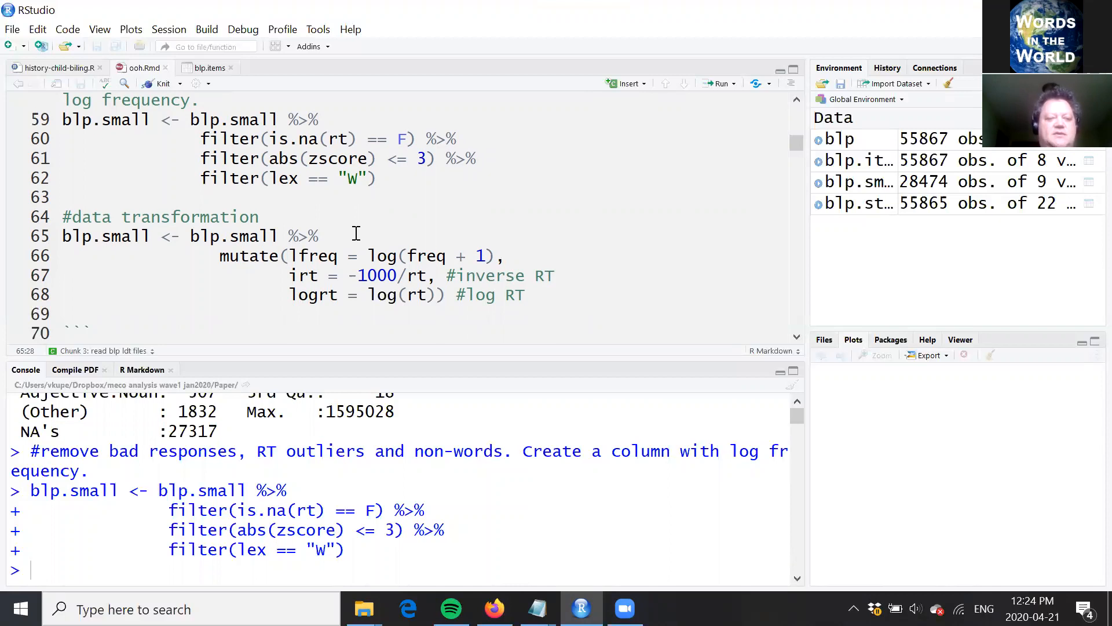
{"action": "key", "text": "ctrl+Return"}
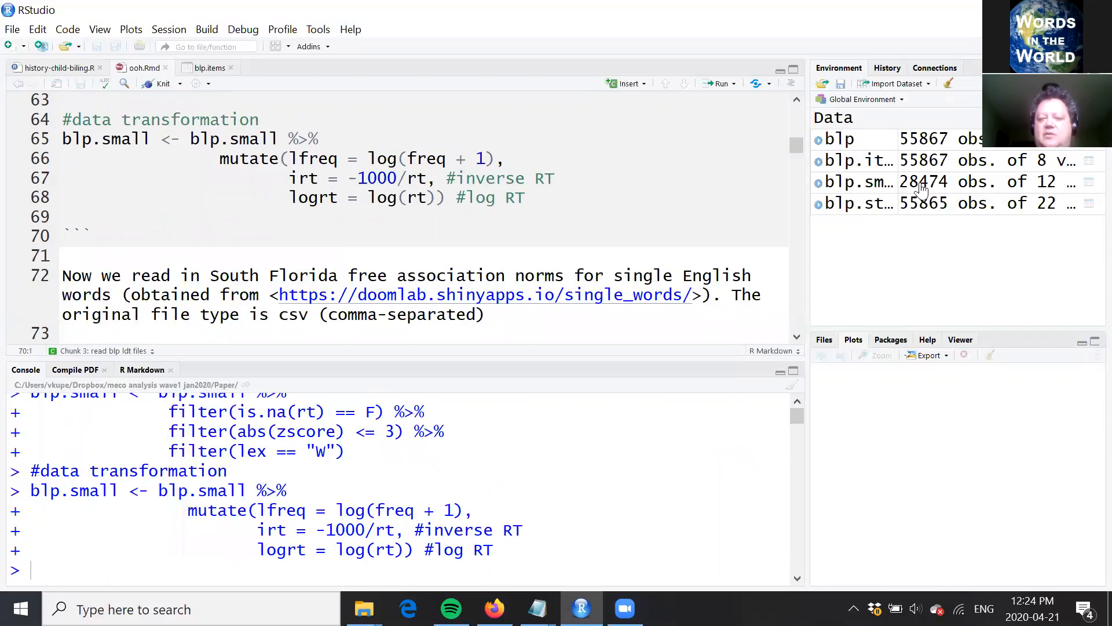
{"action": "left_click", "coordinate": [872, 185]}
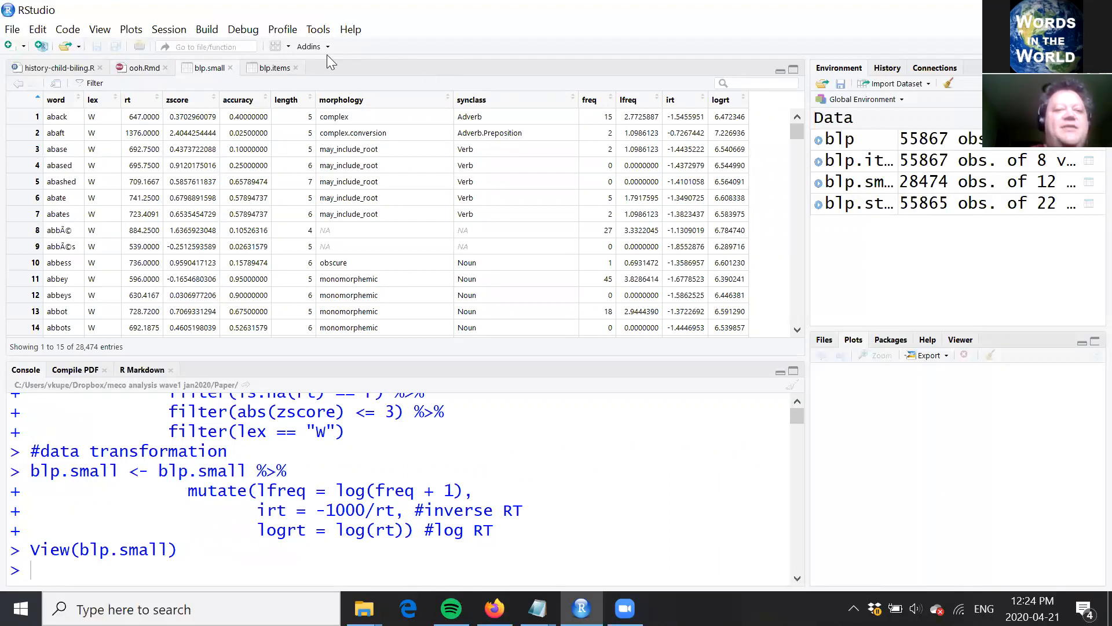
{"action": "left_click", "coordinate": [230, 68]}
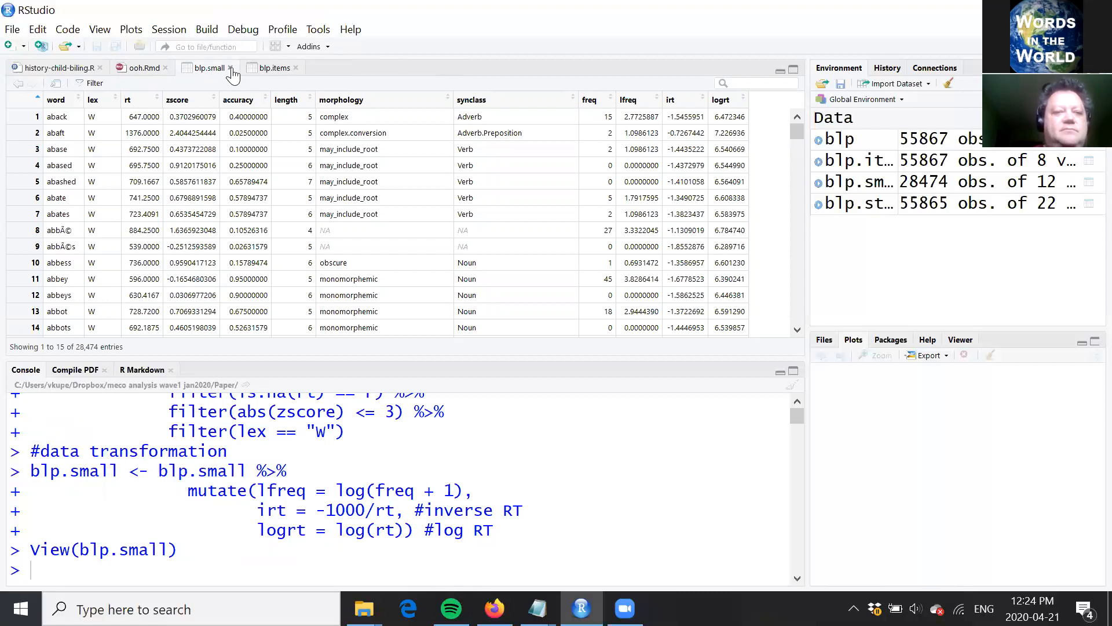
Step: Read on to the South Florida free association norms paragraph and add a period after "(comma-separated)"
{"action": "left_click", "coordinate": [144, 263]}
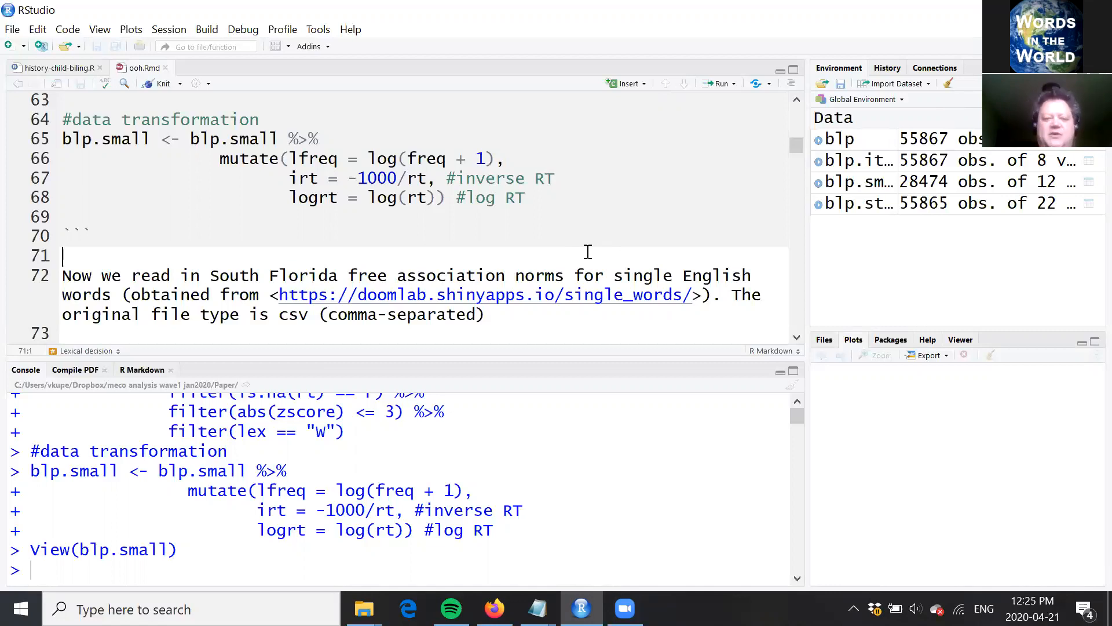
{"action": "key", "text": "Down"}
{"action": "key", "text": "Down"}
{"action": "key", "text": "Down"}
{"action": "key", "text": "Down"}
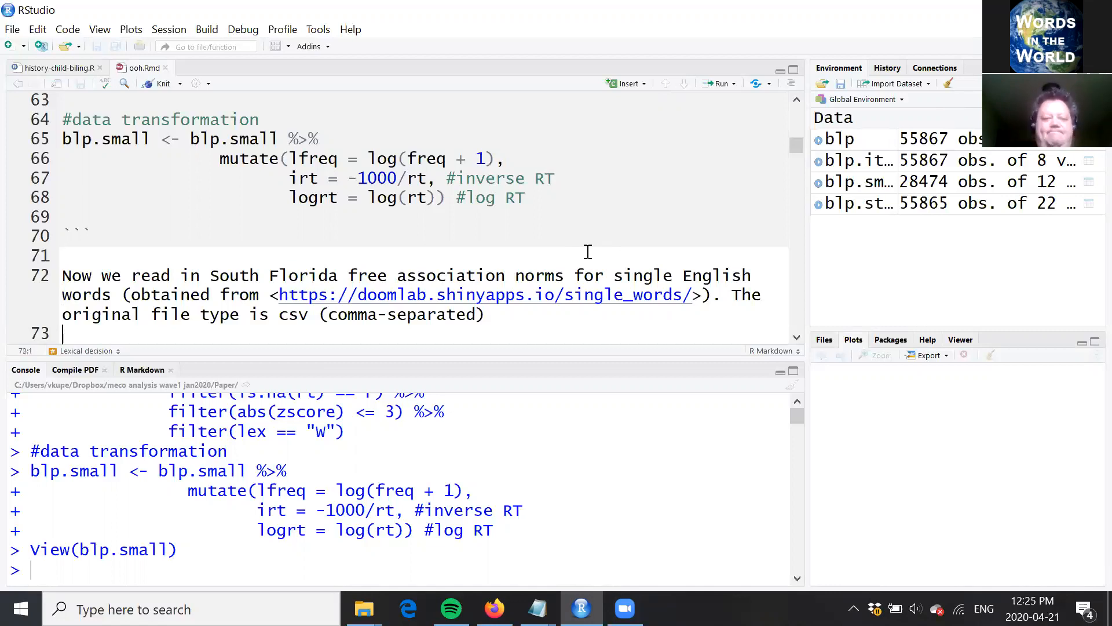
{"action": "key", "text": "Down"}
{"action": "key", "text": "Down"}
{"action": "key", "text": "Down"}
{"action": "key", "text": "Down"}
{"action": "key", "text": "Down"}
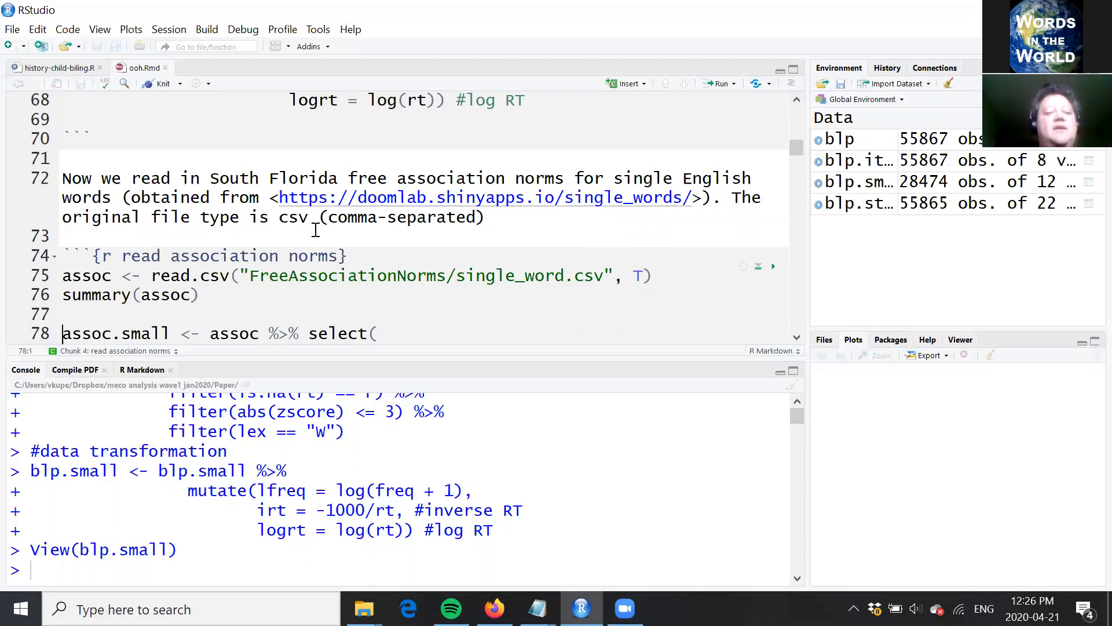
{"action": "left_click", "coordinate": [506, 221]}
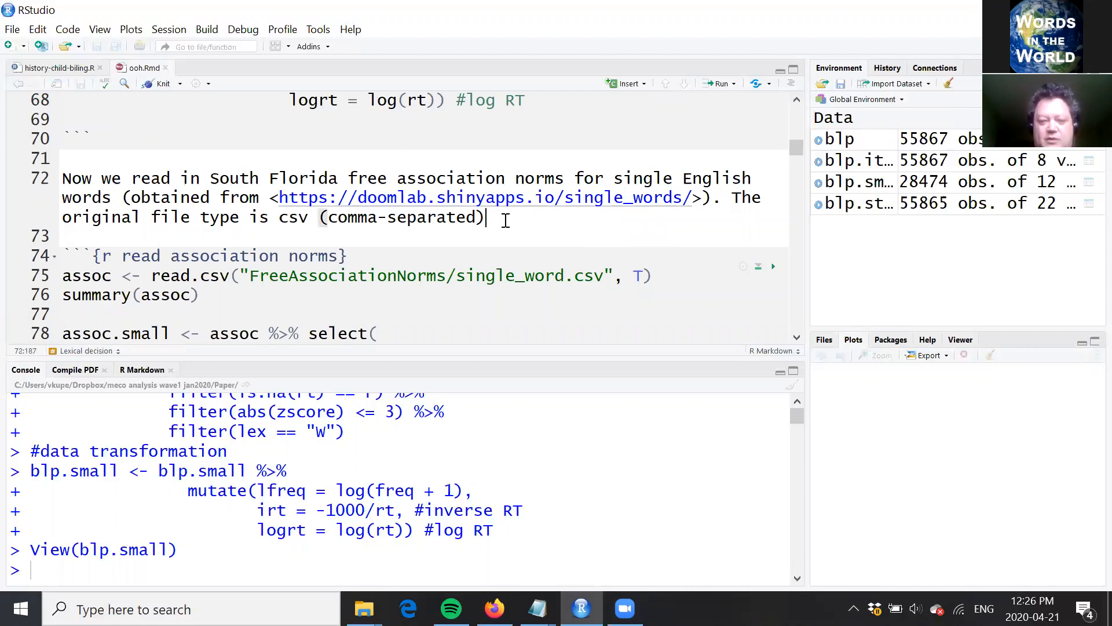
{"action": "type", "text": "."}
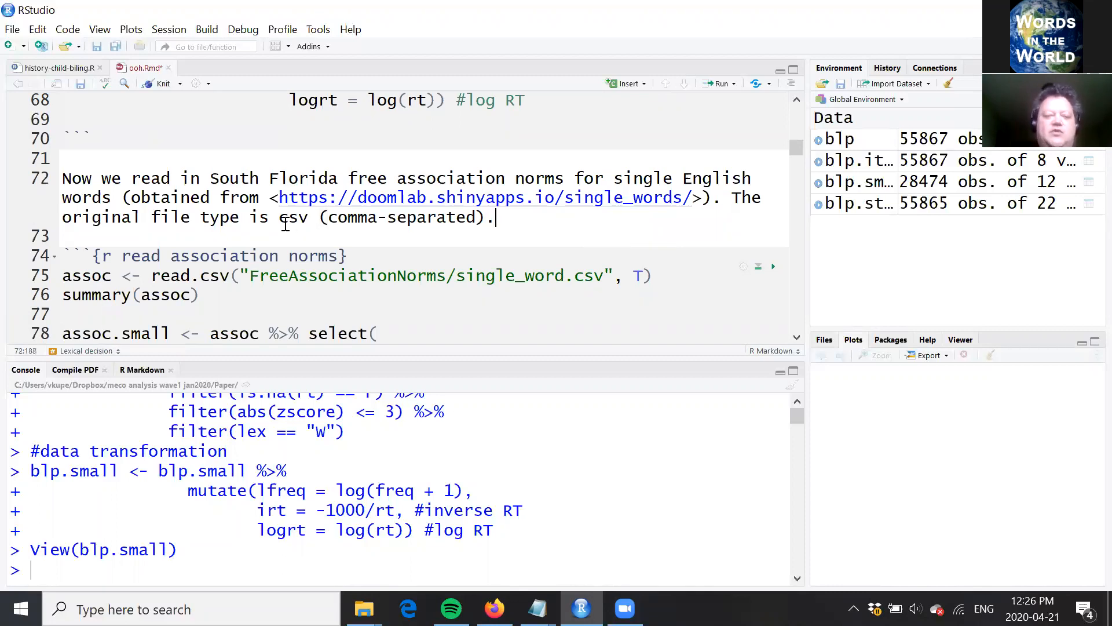
Step: Run the read.csv line that loads FreeAssociationNorms/single_word.csv into assoc
{"action": "left_click", "coordinate": [260, 276]}
{"action": "key", "text": "Down"}
{"action": "key", "text": "Up"}
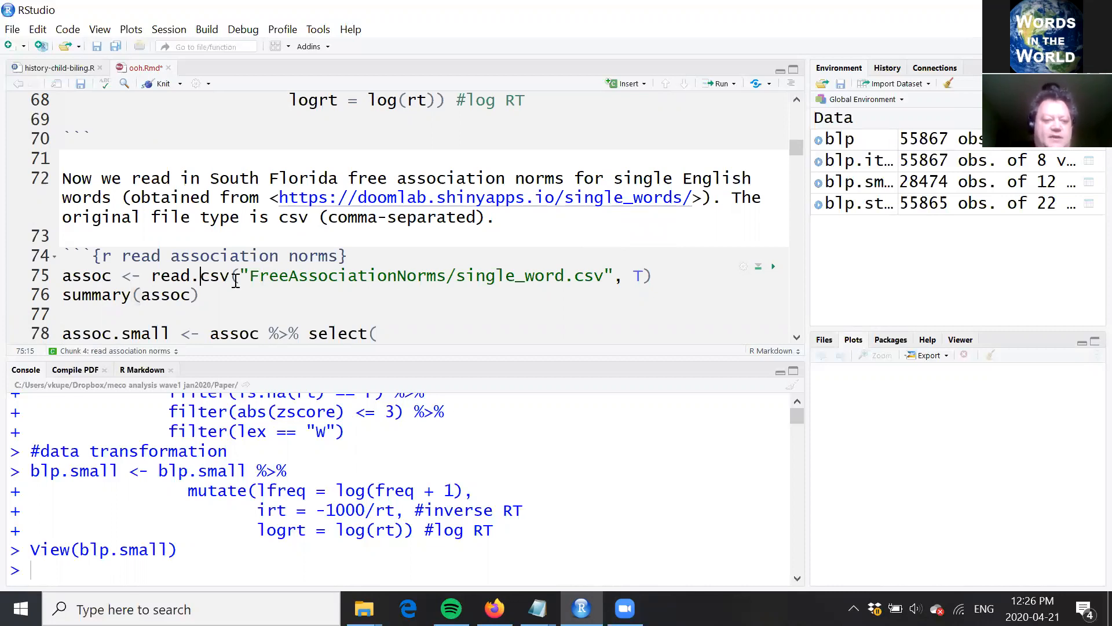
{"action": "key", "text": "Right"}
{"action": "key", "text": "Right"}
{"action": "key", "text": "Right"}
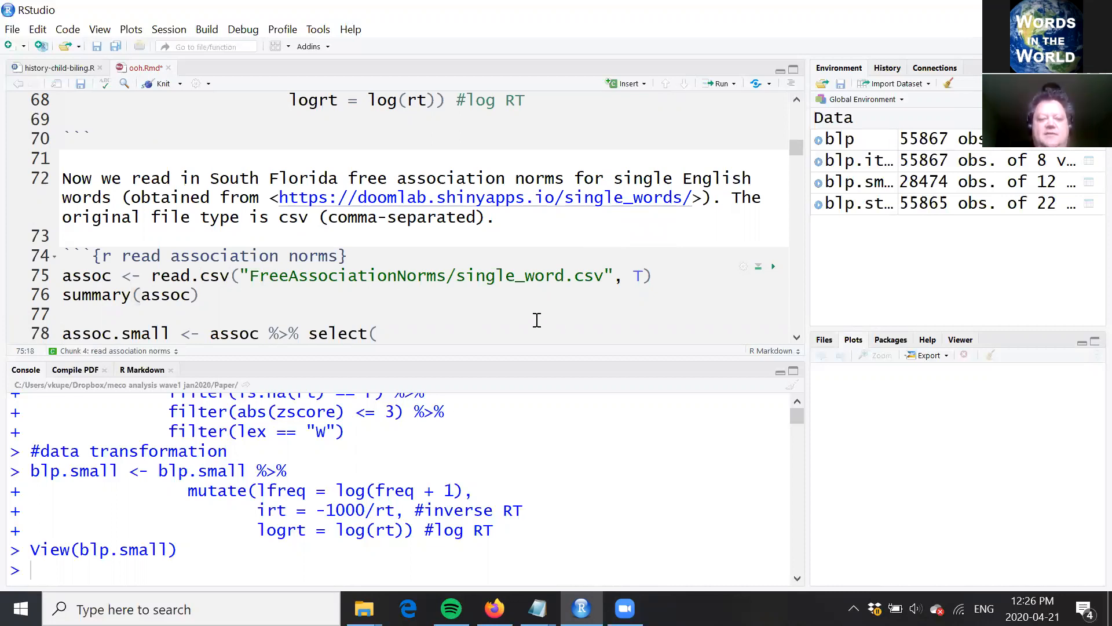
{"action": "left_click", "coordinate": [655, 279]}
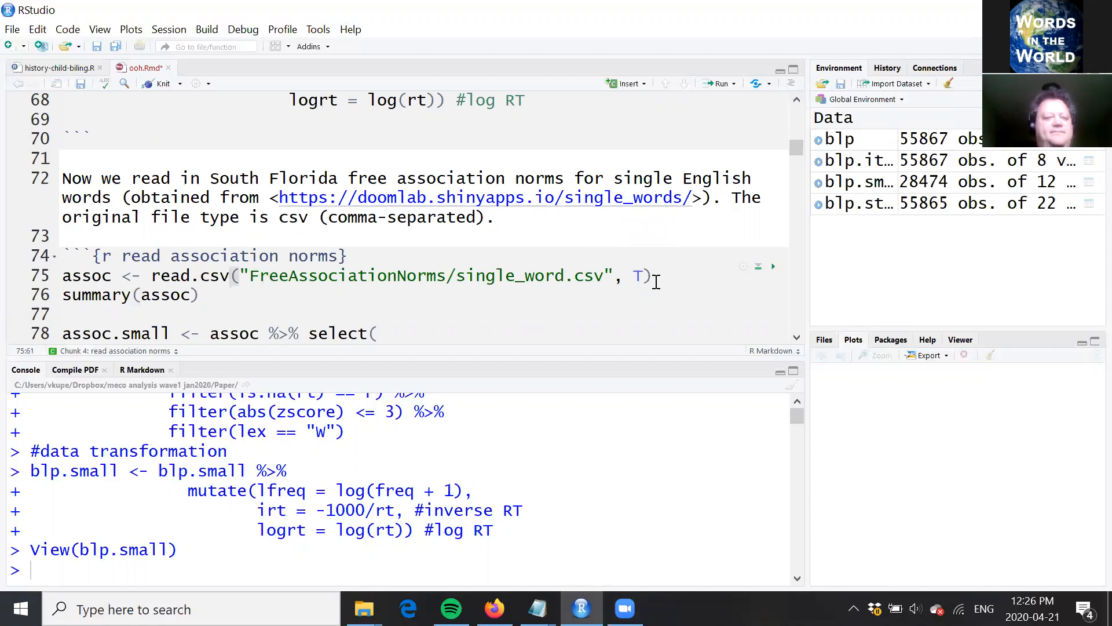
{"action": "key", "text": "ctrl+Return"}
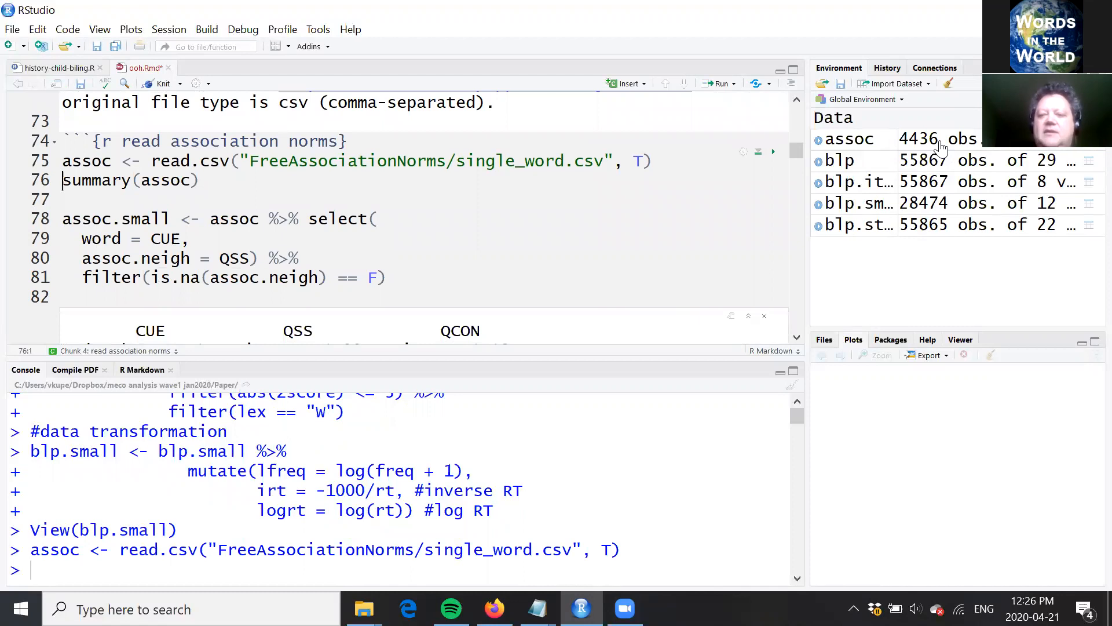
Step: Look over the assoc table's columns, including CUE, QSS and QCON, and return to the script
{"action": "left_click", "coordinate": [941, 148]}
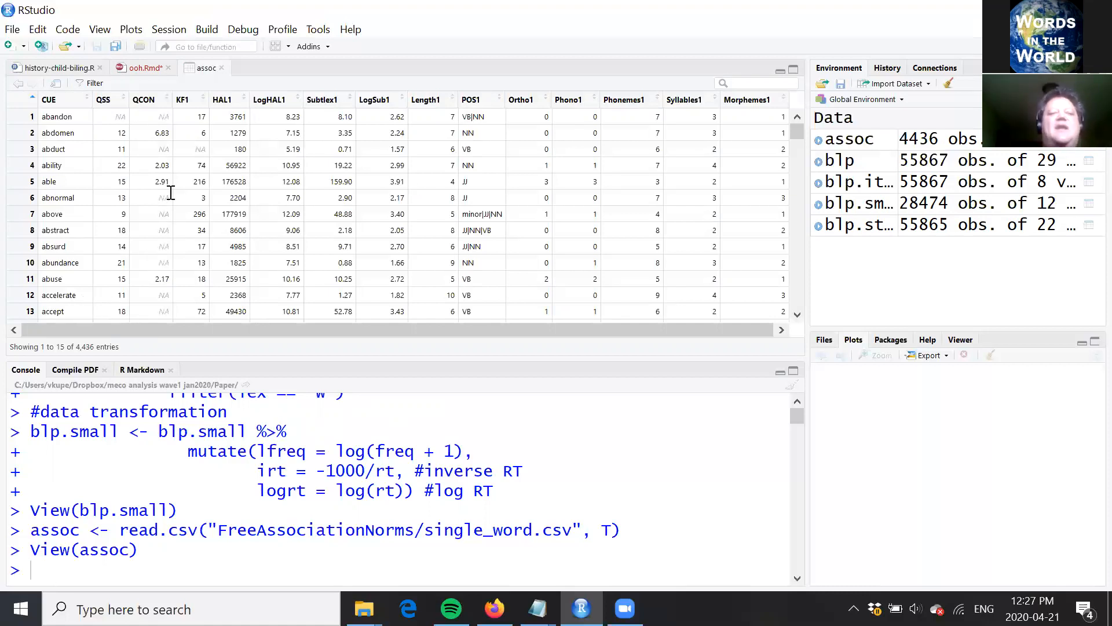
{"action": "left_click", "coordinate": [222, 68]}
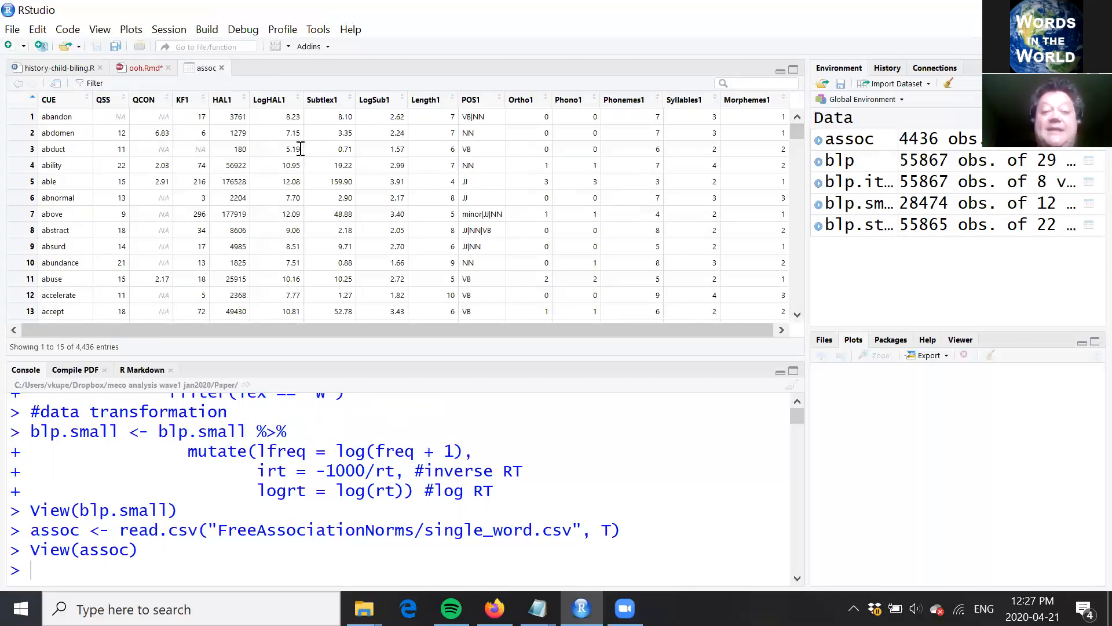
{"action": "left_click", "coordinate": [281, 166]}
Step: Go through the assoc.small statement and clear the old output shown beneath the association norms chunk
{"action": "key", "text": "Down"}
{"action": "key", "text": "Down"}
{"action": "key", "text": "Down"}
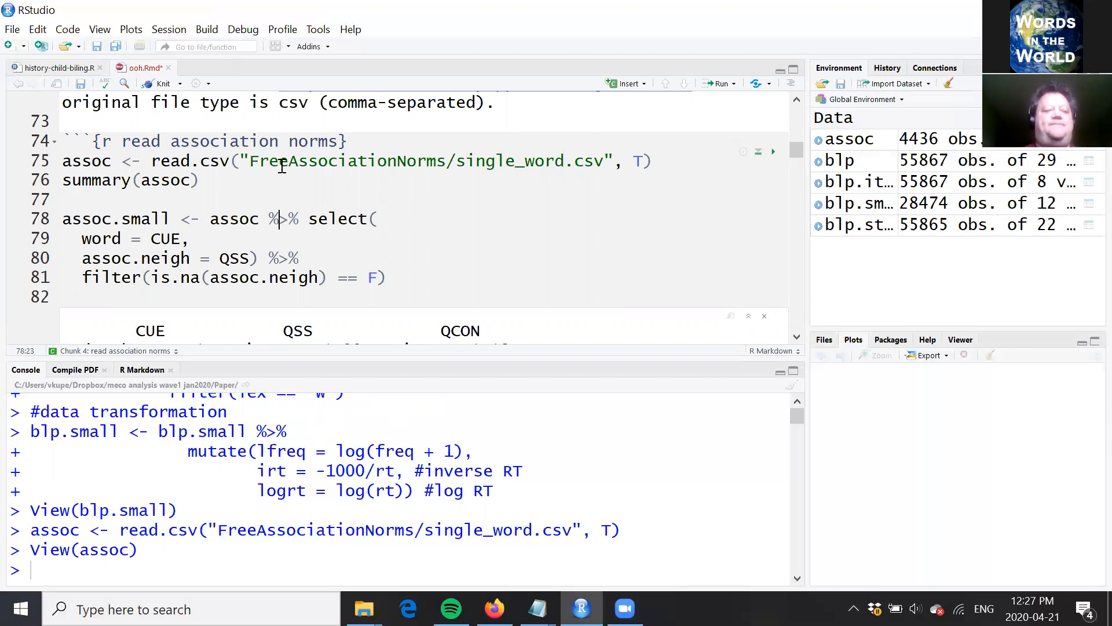
{"action": "left_click", "coordinate": [427, 279]}
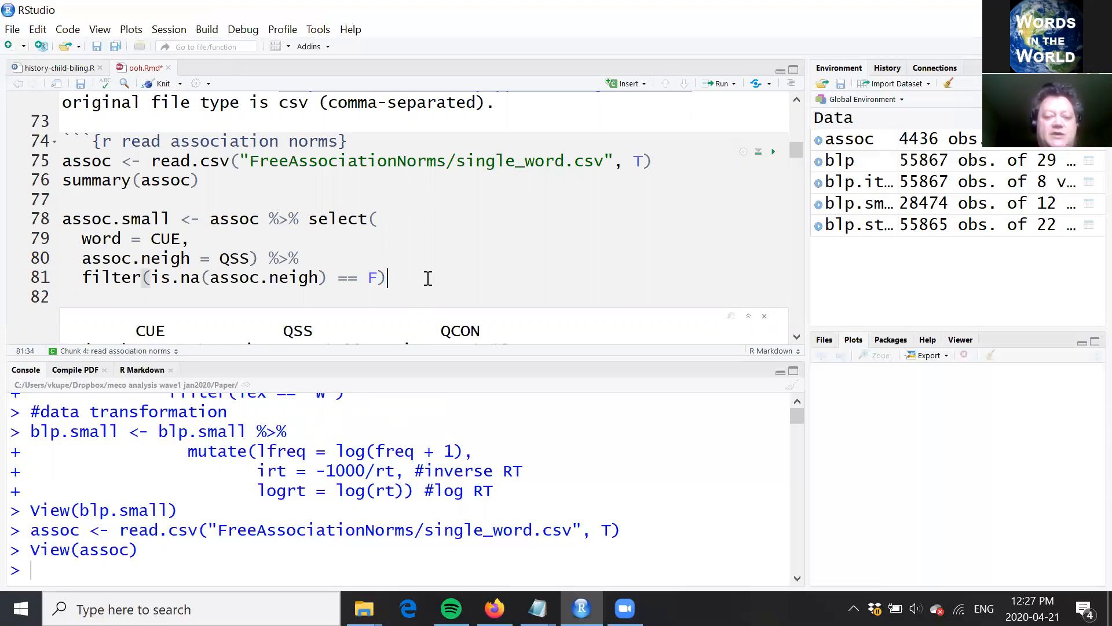
{"action": "left_click", "coordinate": [764, 317]}
Step: Trace the assoc.small statement from assoc to the select() argument word = CUE
{"action": "left_click", "coordinate": [120, 162]}
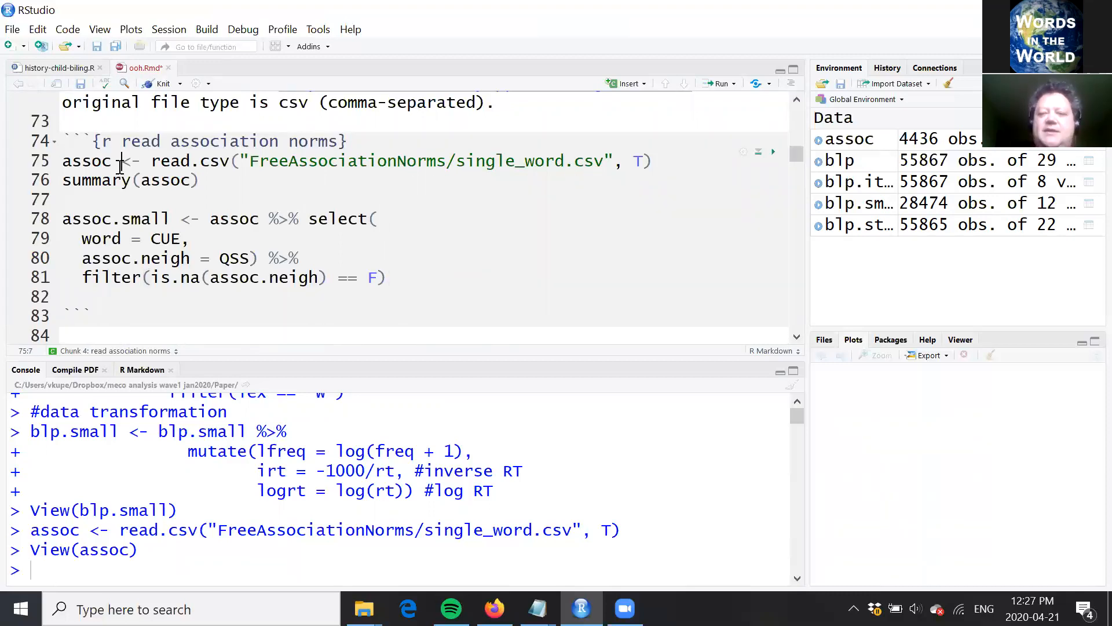
{"action": "key", "text": "Down"}
{"action": "key", "text": "Down"}
{"action": "key", "text": "Down"}
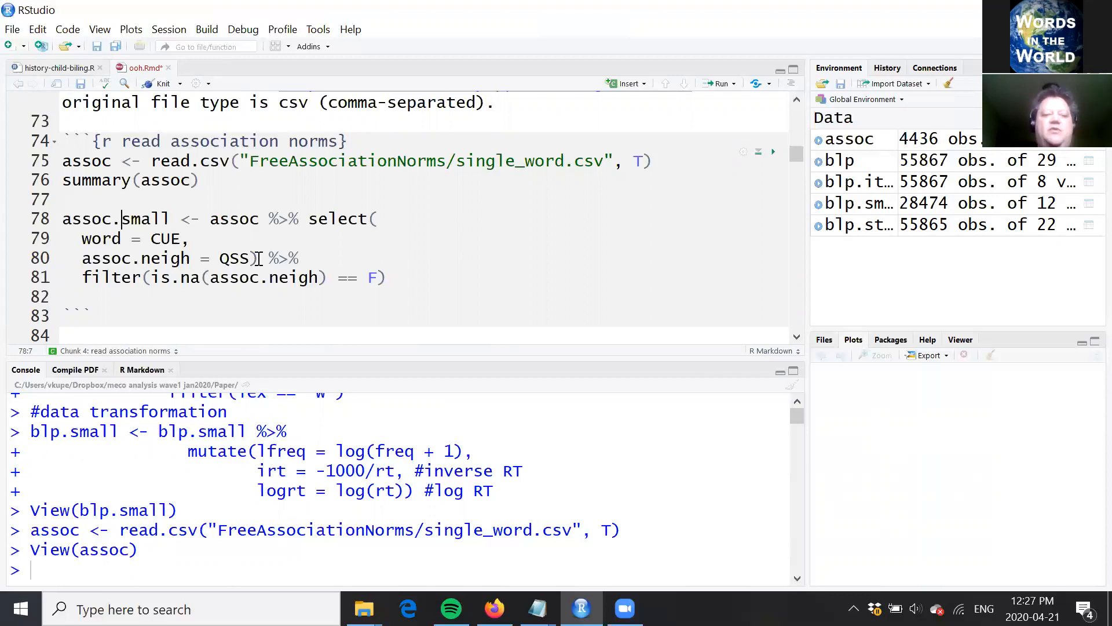
{"action": "left_click", "coordinate": [196, 237]}
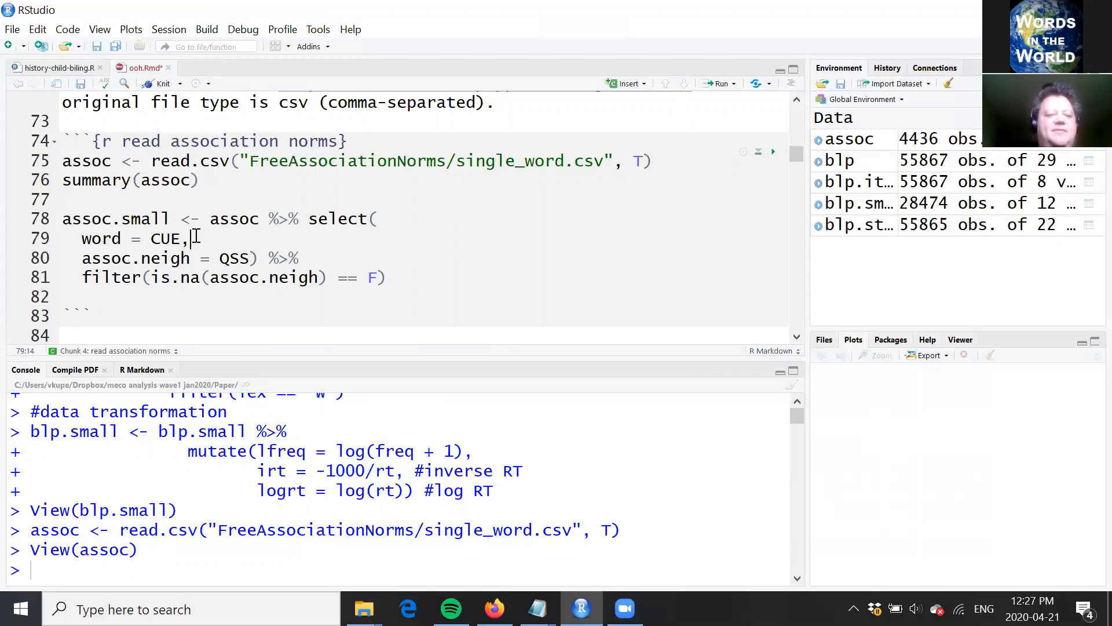
{"action": "key", "text": "Left"}
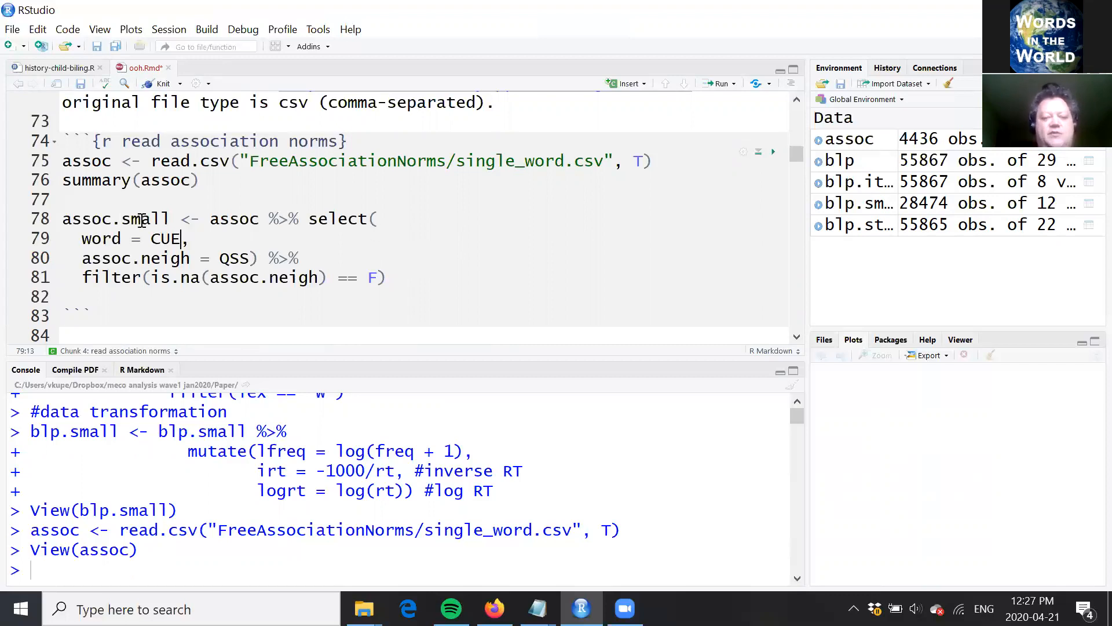
Step: Run the assoc.small statement that selects CUE as word and QSS as assoc.neigh and filters out missing assoc.neigh values
{"action": "left_click", "coordinate": [91, 238]}
{"action": "left_click", "coordinate": [251, 260]}
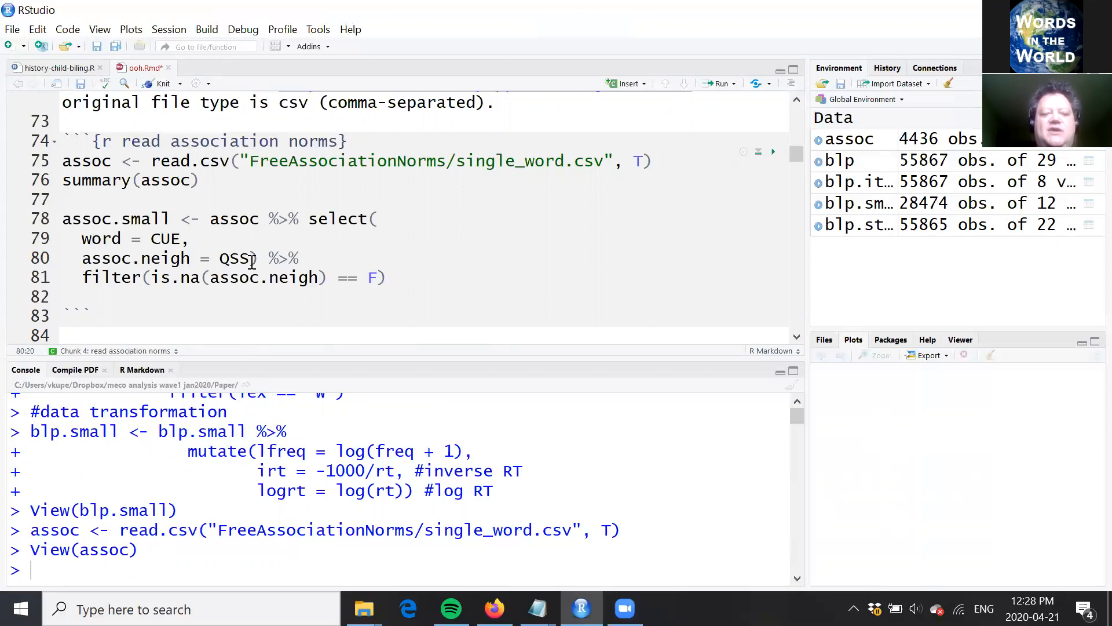
{"action": "left_click", "coordinate": [190, 258]}
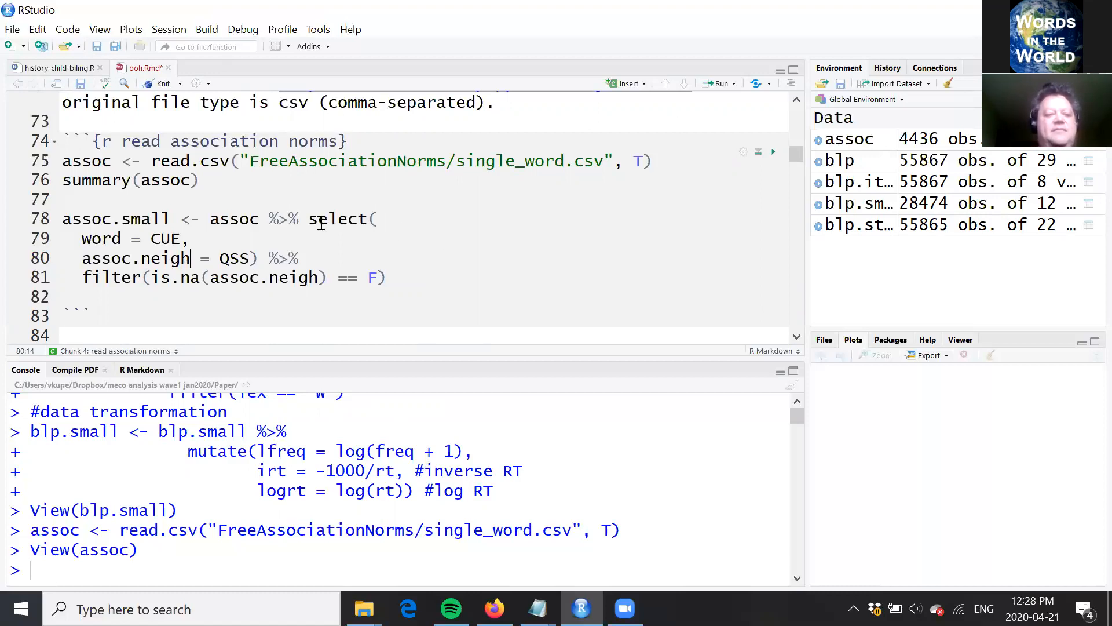
{"action": "left_click", "coordinate": [315, 255]}
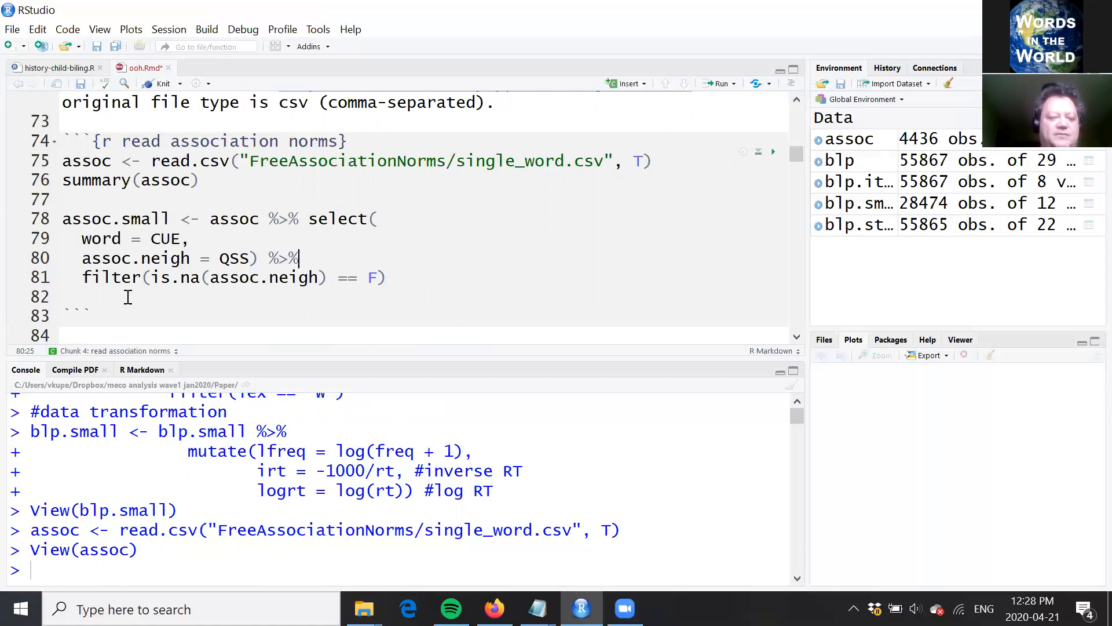
{"action": "left_click", "coordinate": [410, 279]}
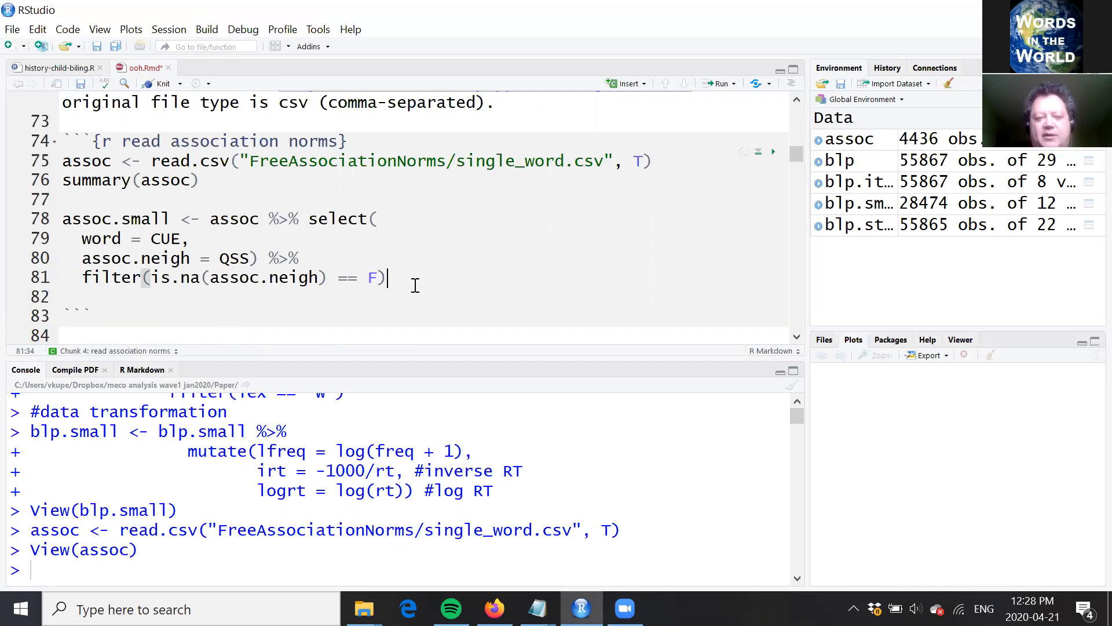
{"action": "key", "text": "Up"}
{"action": "key", "text": "Up"}
{"action": "key", "text": "Up"}
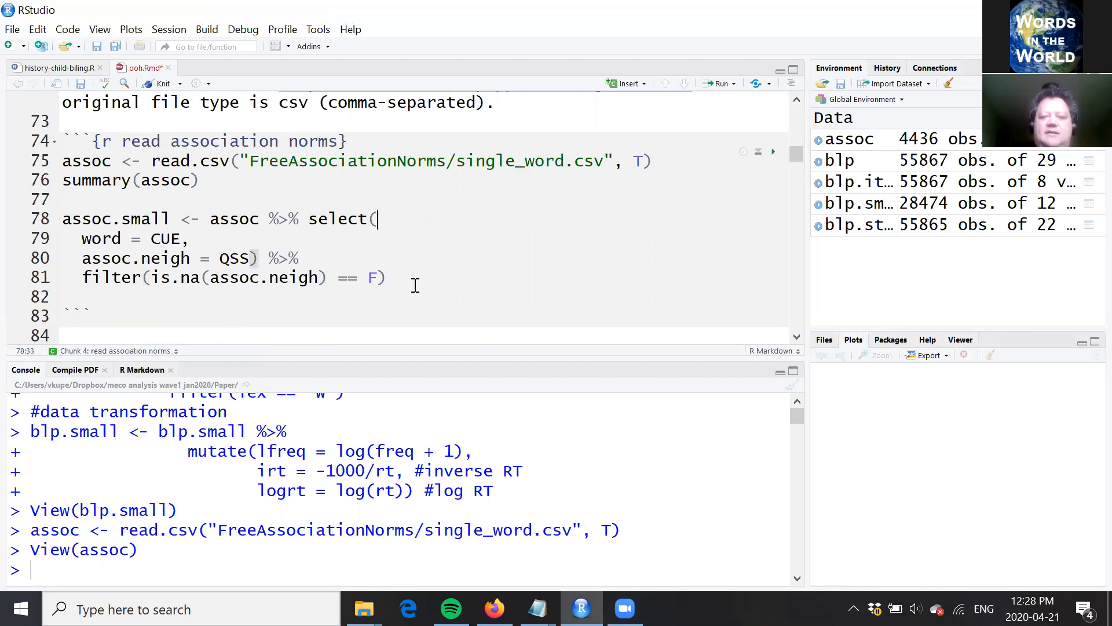
{"action": "key", "text": "ctrl+Return"}
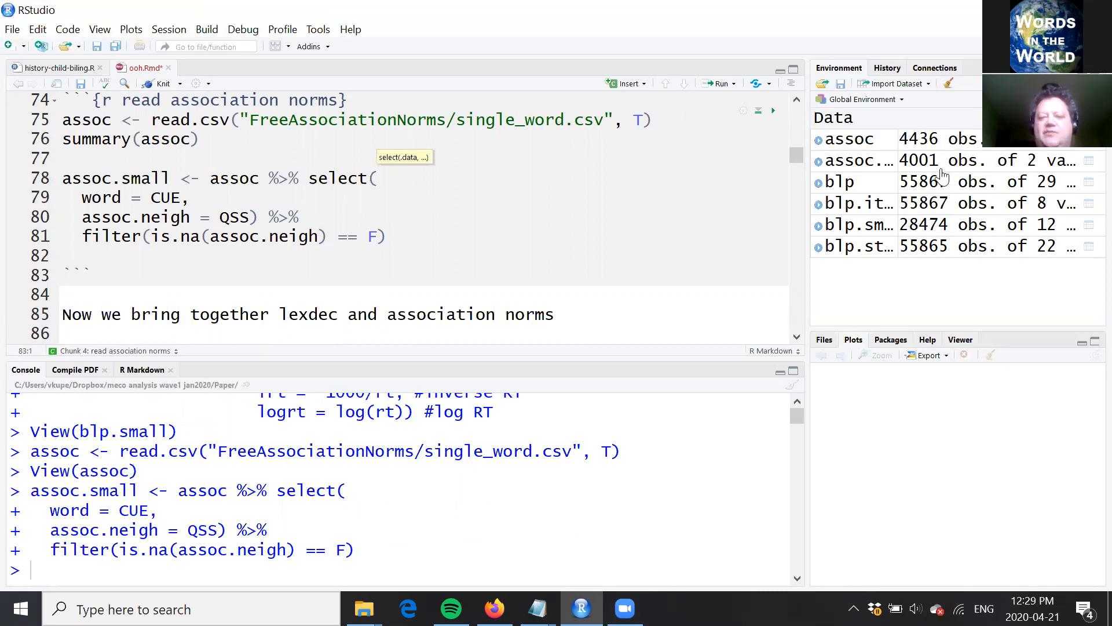
Step: Run the inner_join line that merges blp.small and assoc.small by word into ld.assoc, and clear the output beneath the chunk
{"action": "left_click", "coordinate": [544, 256]}
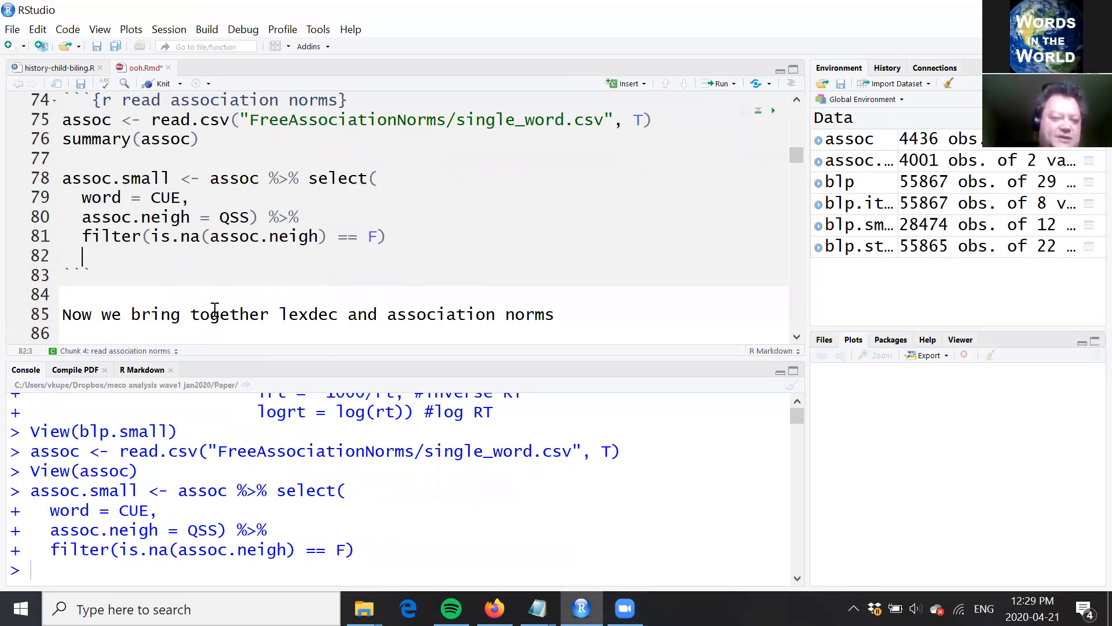
{"action": "key", "text": "Down"}
{"action": "key", "text": "Down"}
{"action": "key", "text": "Down"}
{"action": "key", "text": "Down"}
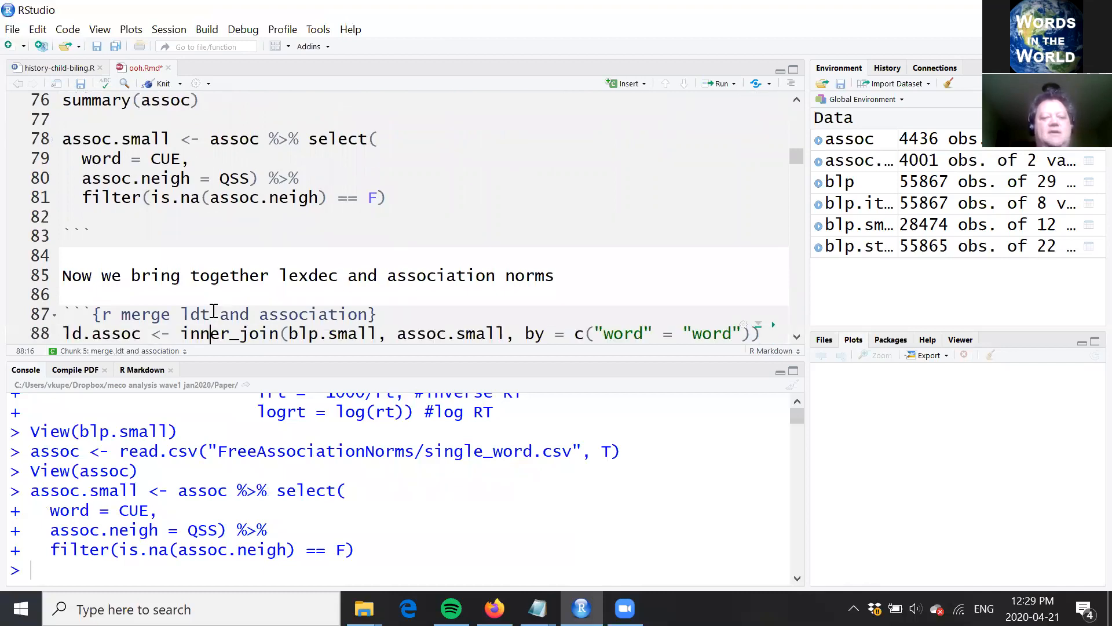
{"action": "key", "text": "Down"}
{"action": "key", "text": "Down"}
{"action": "key", "text": "Down"}
{"action": "key", "text": "Down"}
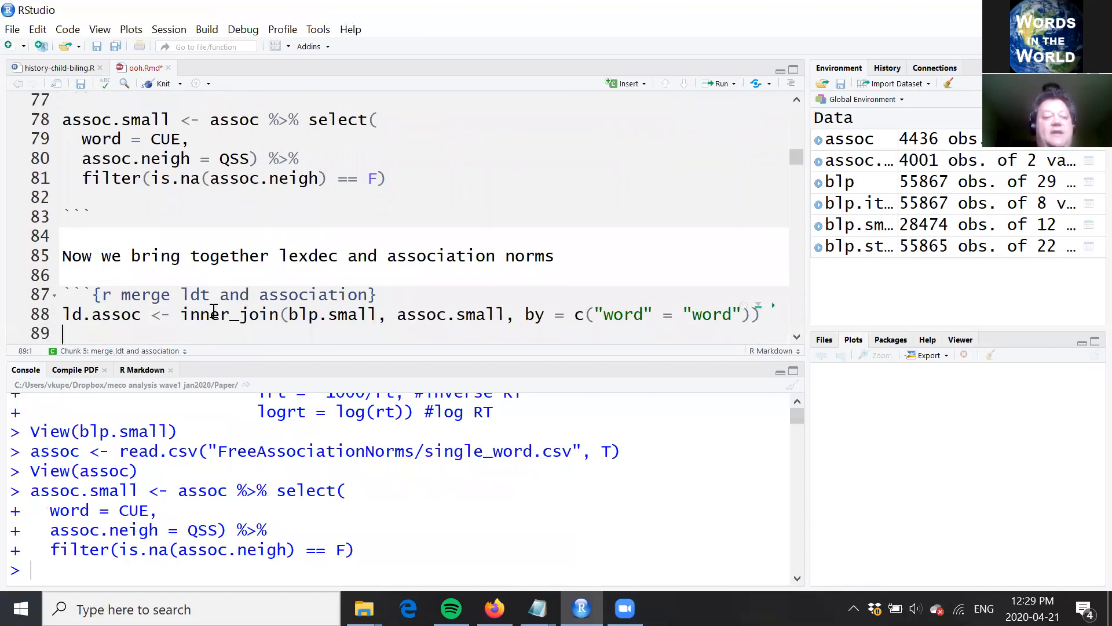
{"action": "key", "text": "Up"}
{"action": "key", "text": "Up"}
{"action": "key", "text": "Up"}
{"action": "key", "text": "Up"}
{"action": "key", "text": "Up"}
{"action": "key", "text": "Down"}
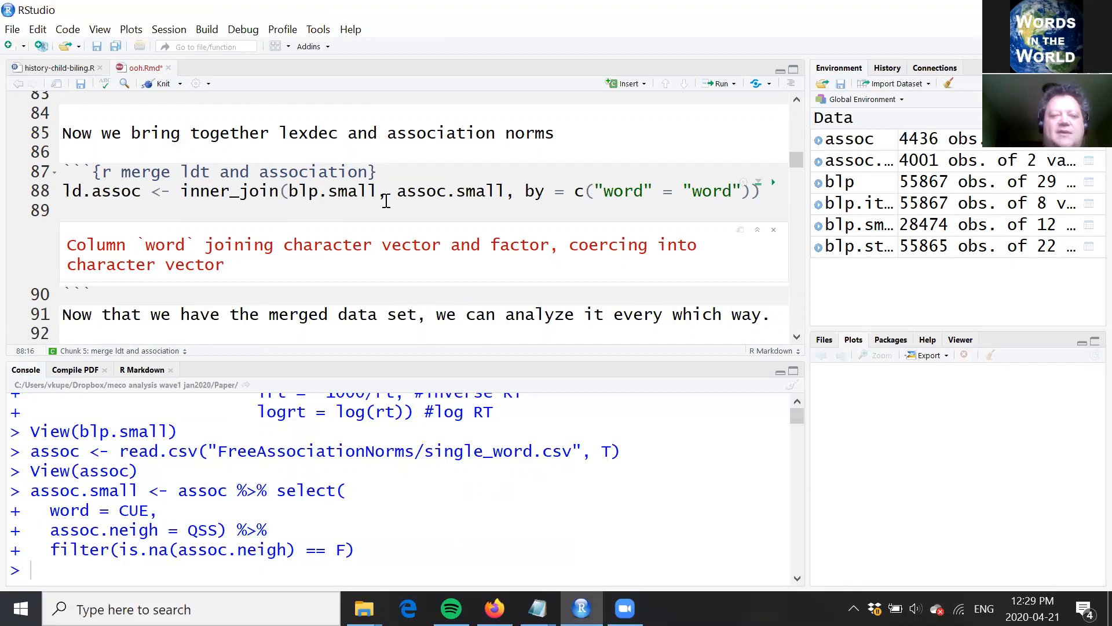
{"action": "left_click", "coordinate": [503, 191]}
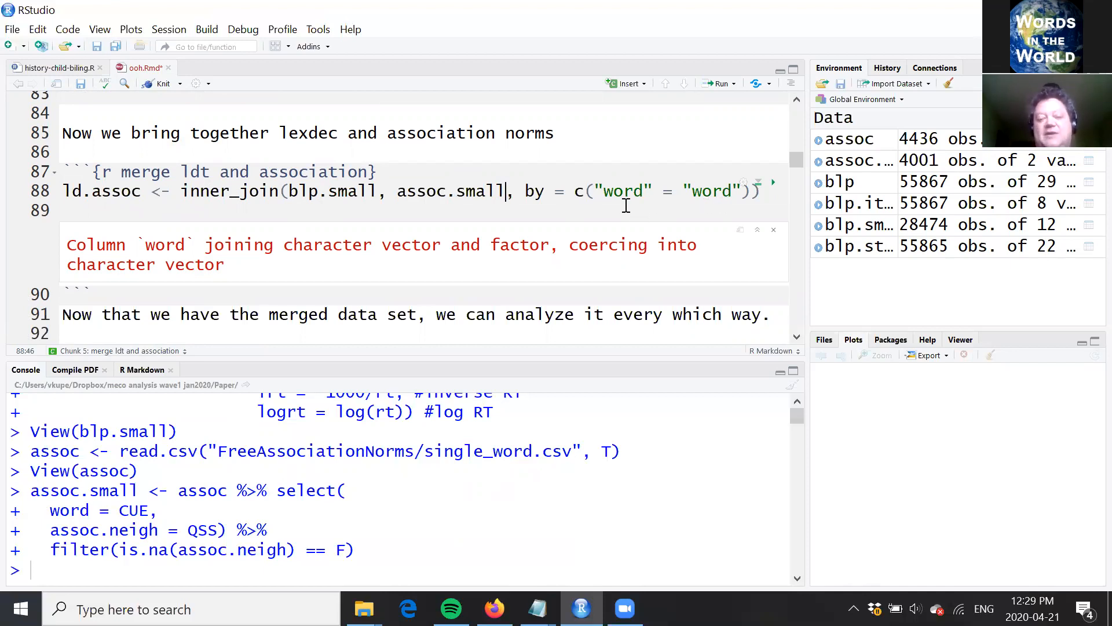
{"action": "left_click", "coordinate": [732, 192]}
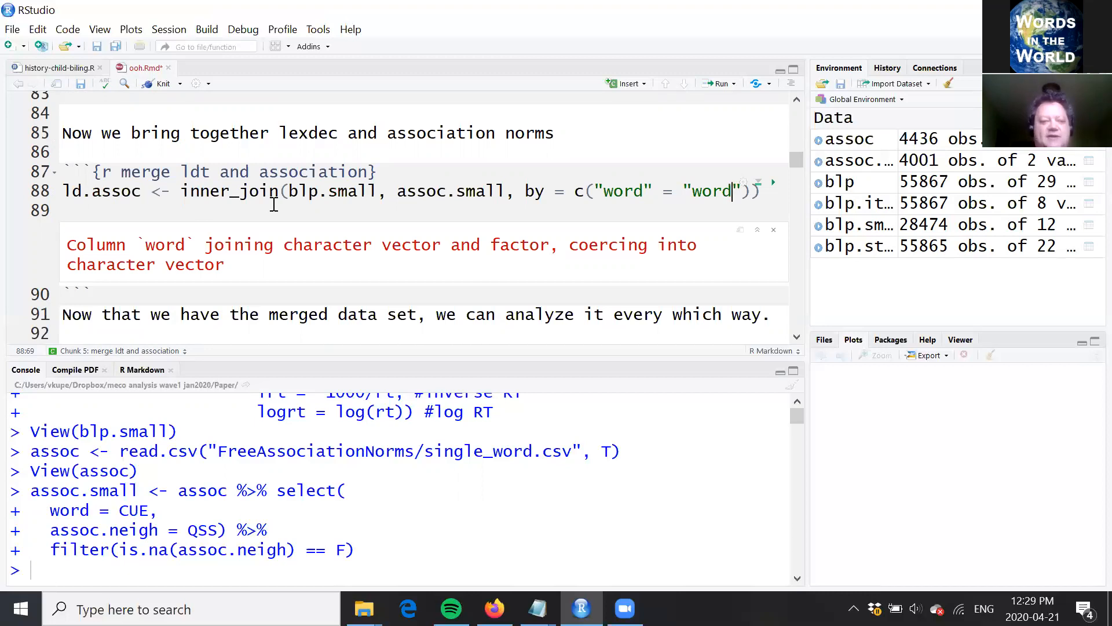
{"action": "left_click", "coordinate": [299, 192]}
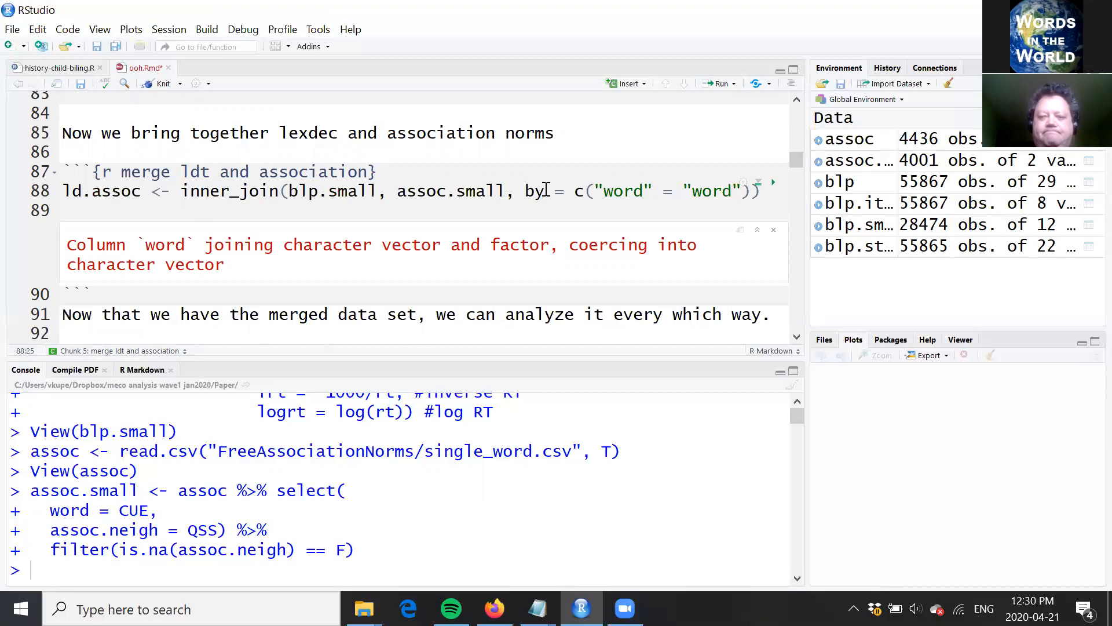
{"action": "key", "text": "ctrl+Return"}
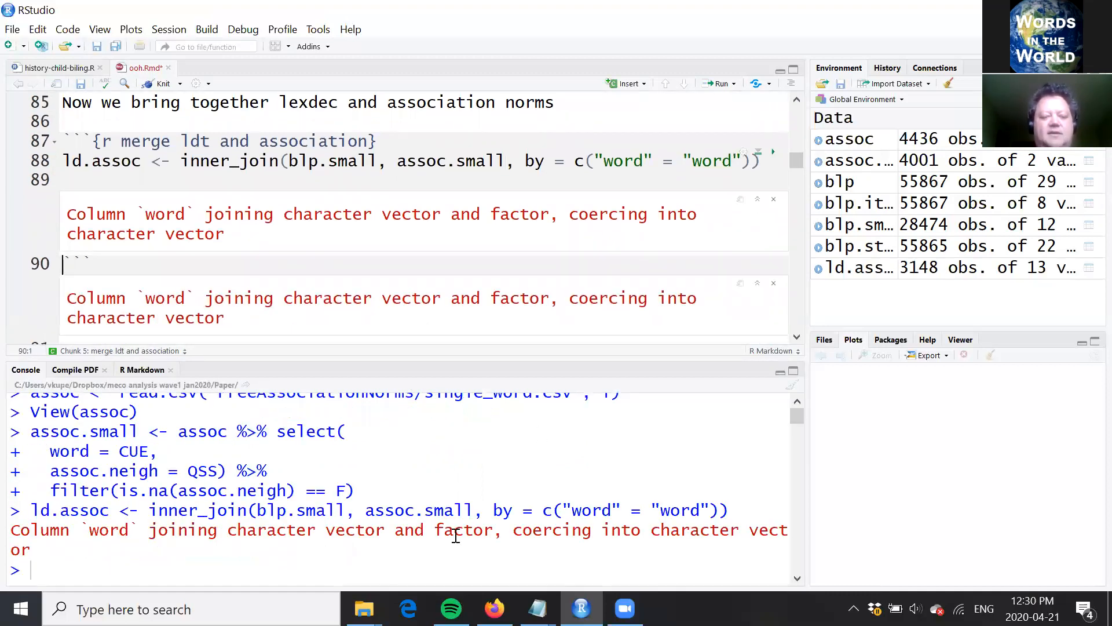
{"action": "left_click", "coordinate": [774, 200]}
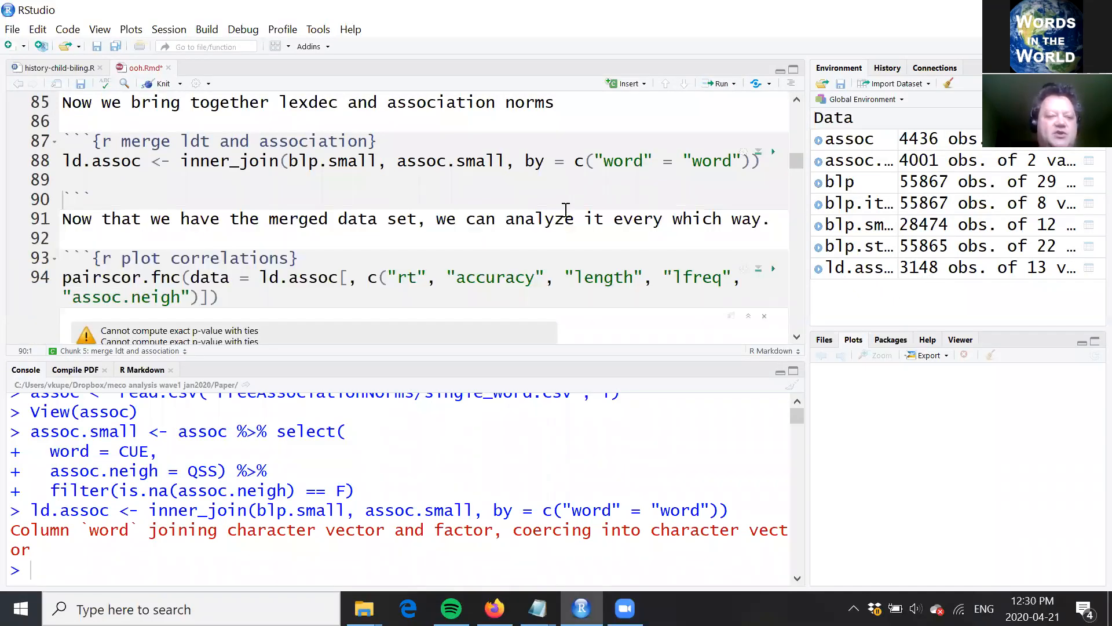
Step: Run the pairscor.fnc line on ld.assoc for rt, accuracy, length, lfreq and assoc.neigh, and examine the correlation plot matrix
{"action": "left_click", "coordinate": [566, 221]}
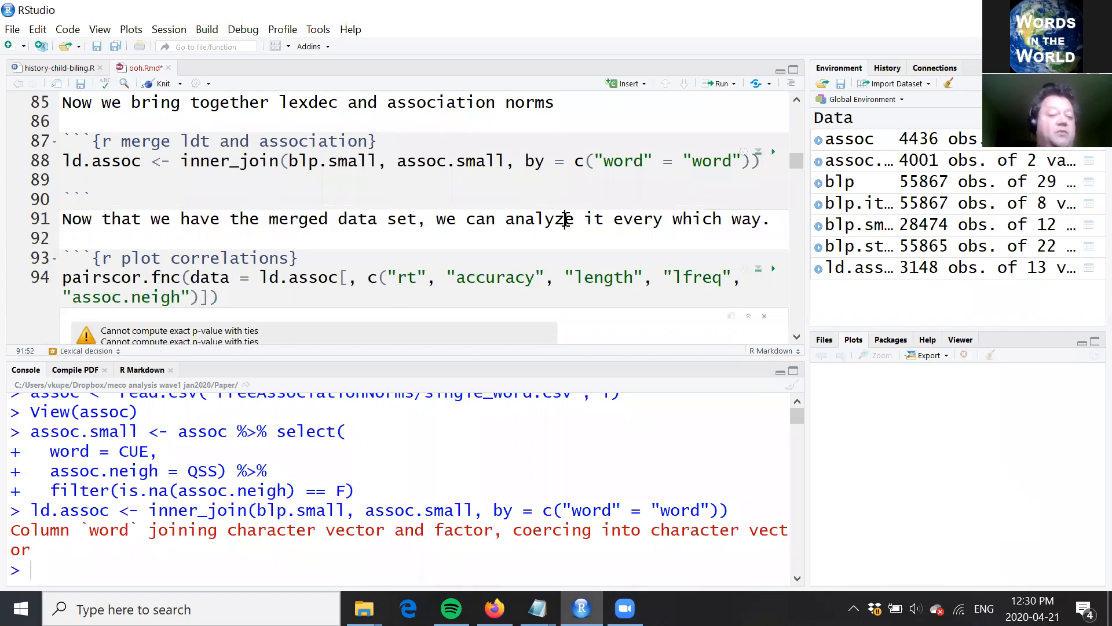
{"action": "left_click", "coordinate": [472, 282]}
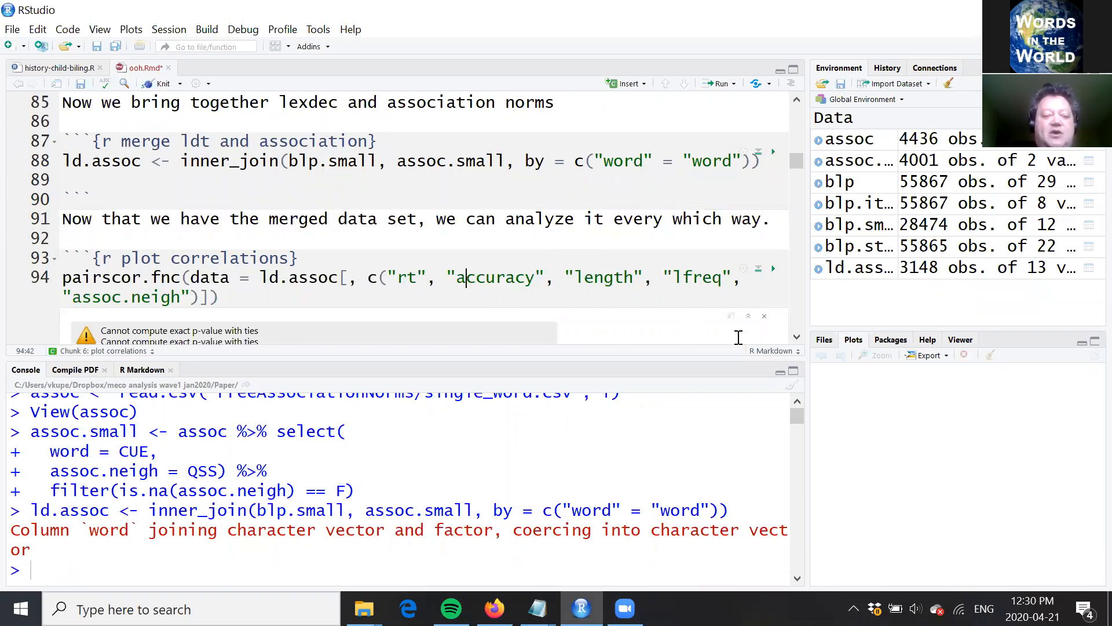
{"action": "left_click", "coordinate": [797, 337]}
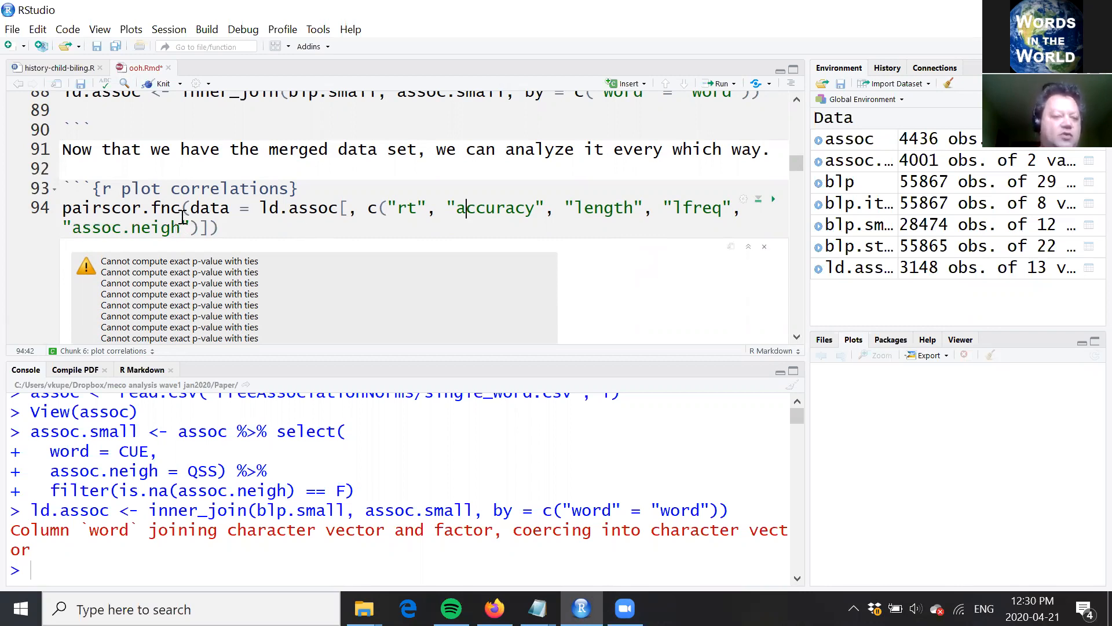
{"action": "mouse_move", "coordinate": [181, 219]}
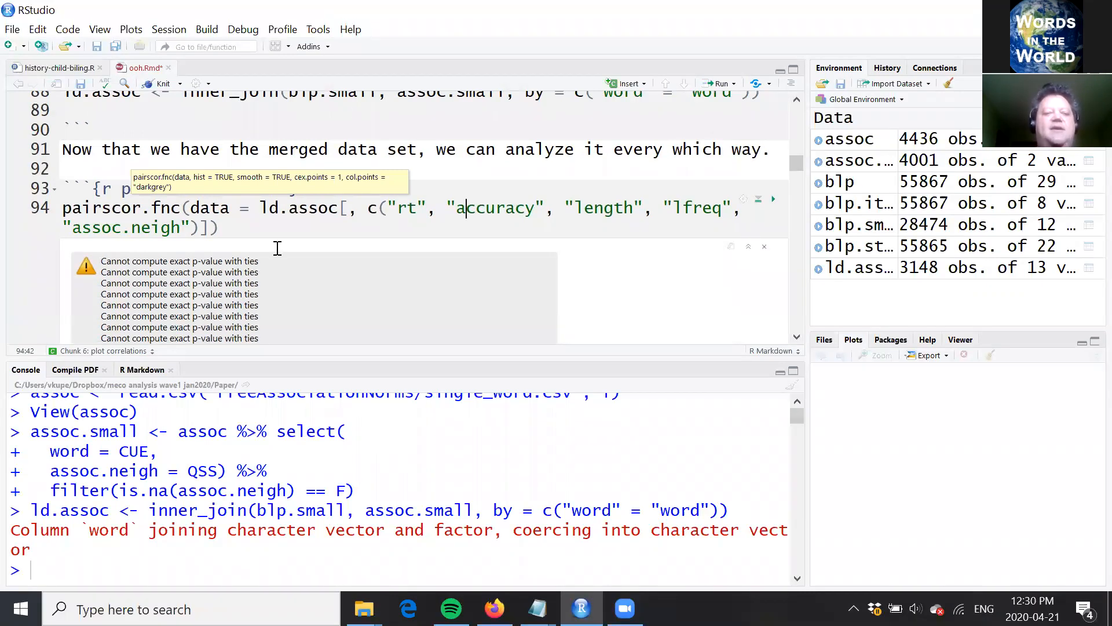
{"action": "left_click", "coordinate": [273, 212]}
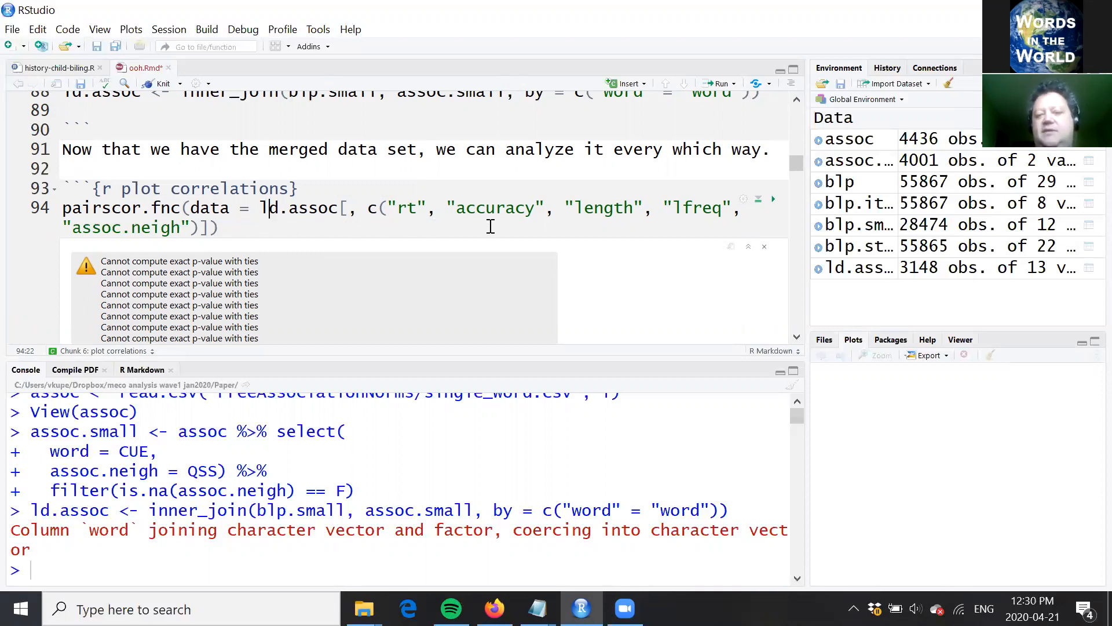
{"action": "left_click", "coordinate": [299, 209]}
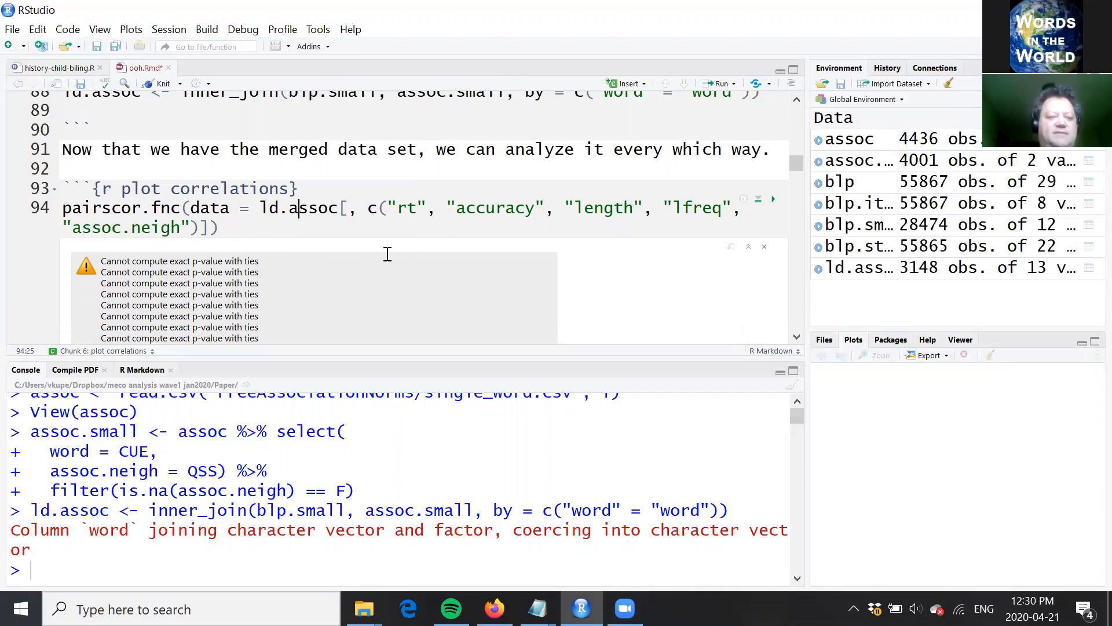
{"action": "key", "text": "ctrl+Return"}
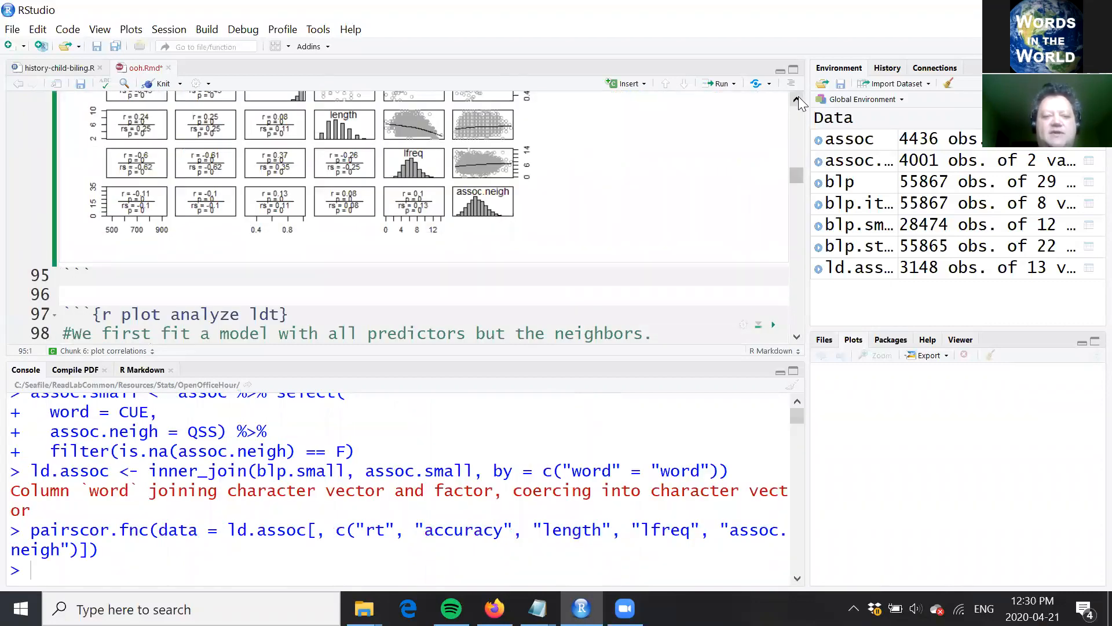
{"action": "left_click", "coordinate": [798, 97]}
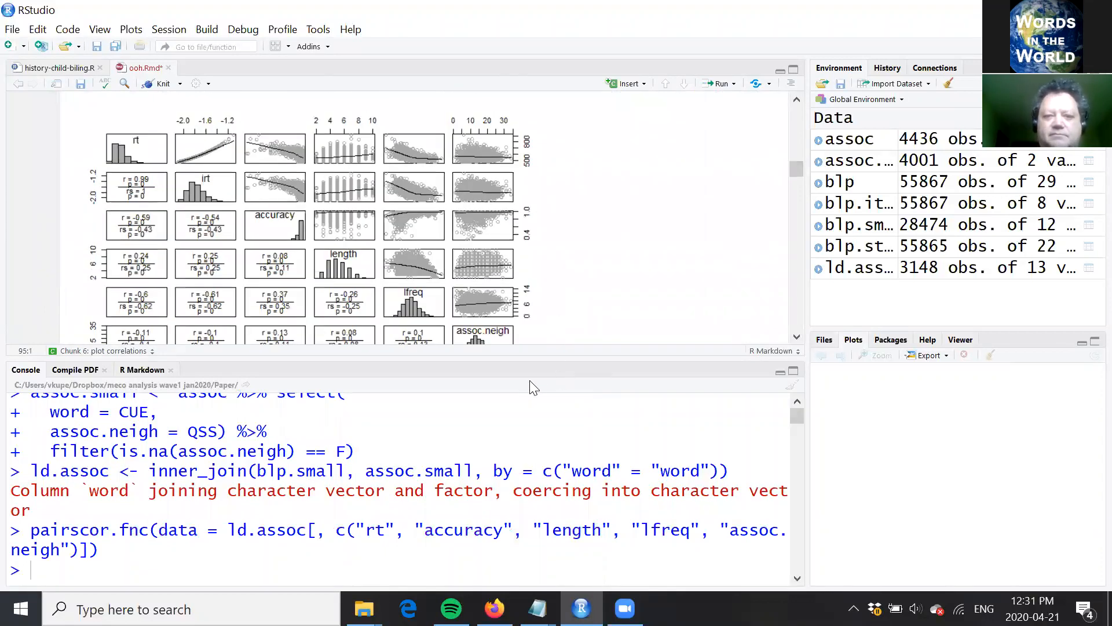
{"action": "left_click", "coordinate": [797, 338]}
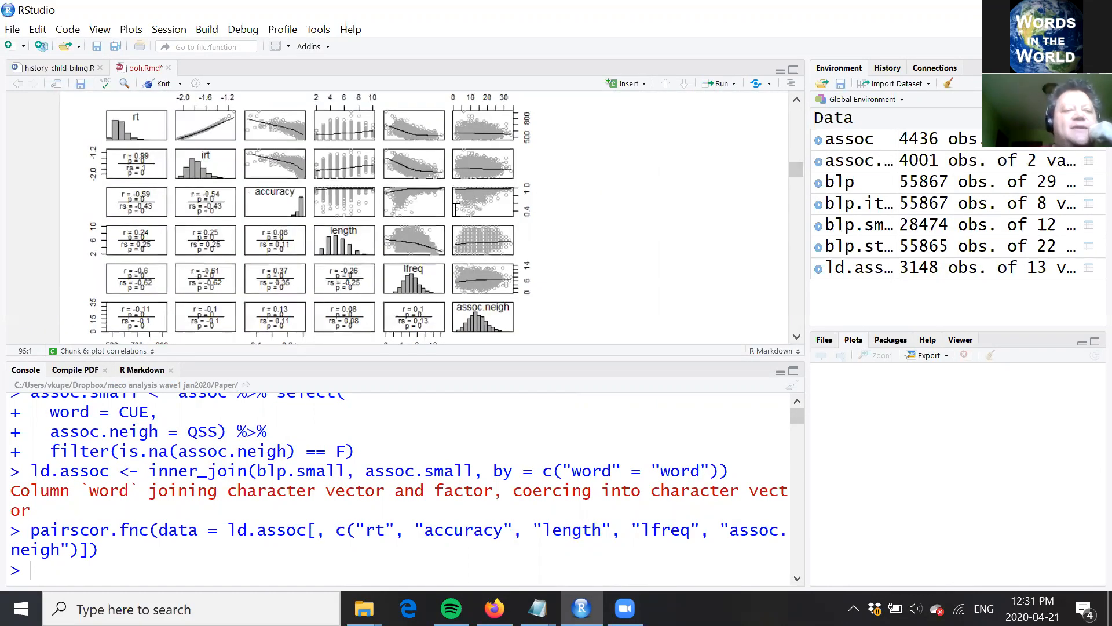
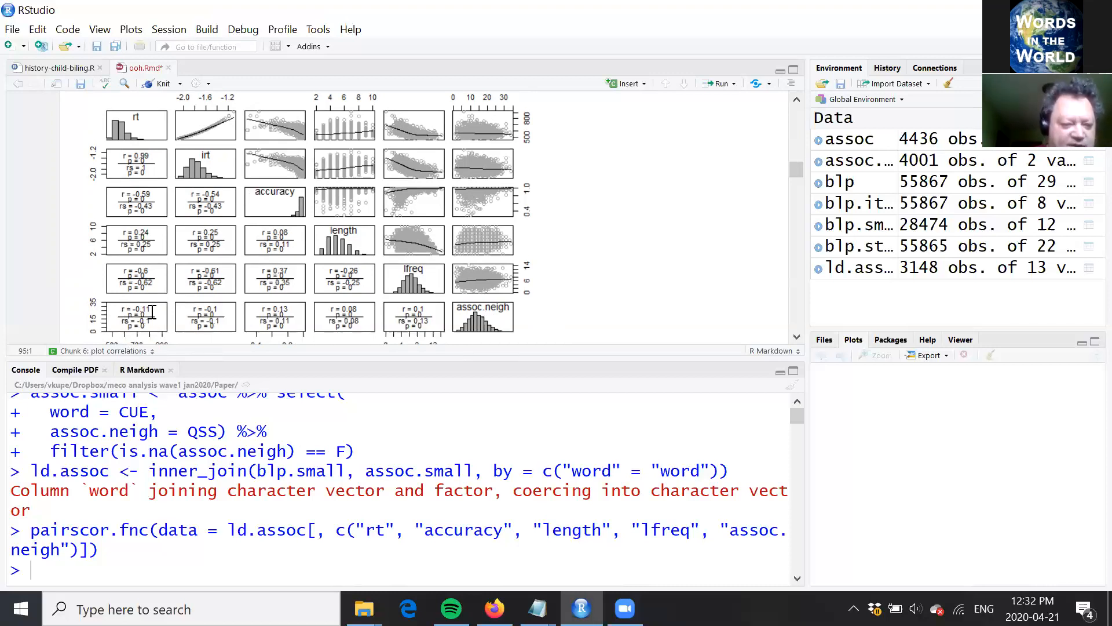
Step: Examine the correlation plot matrix for ld.assoc from the rt row down to the assoc.neigh row
{"action": "left_click_drag", "start_coordinate": [166, 310], "coordinate": [638, 257]}
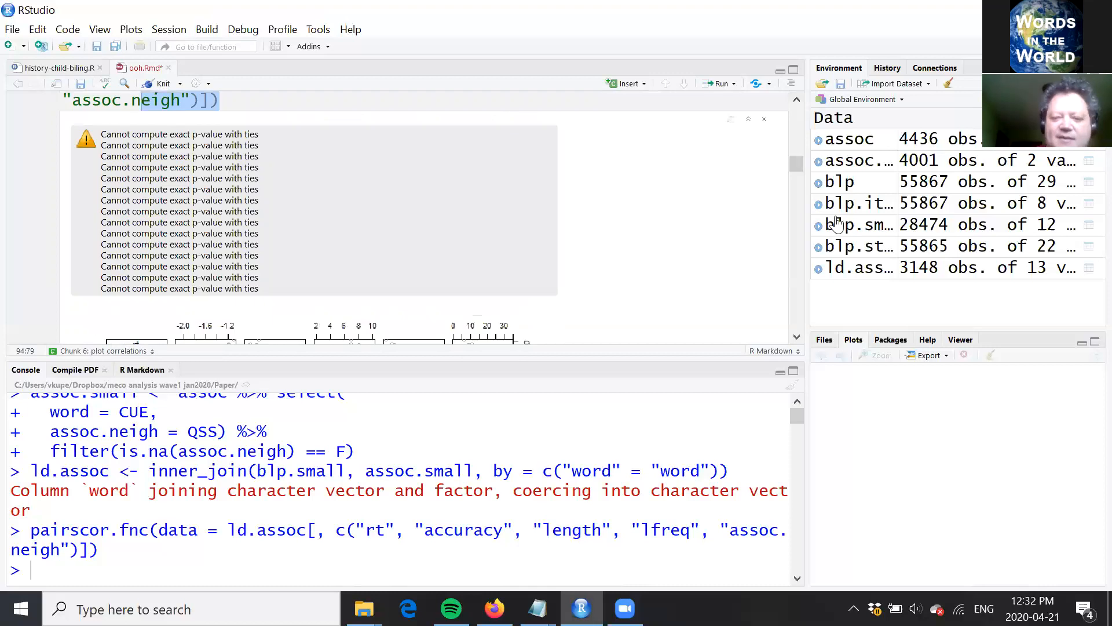
{"action": "left_click", "coordinate": [797, 336]}
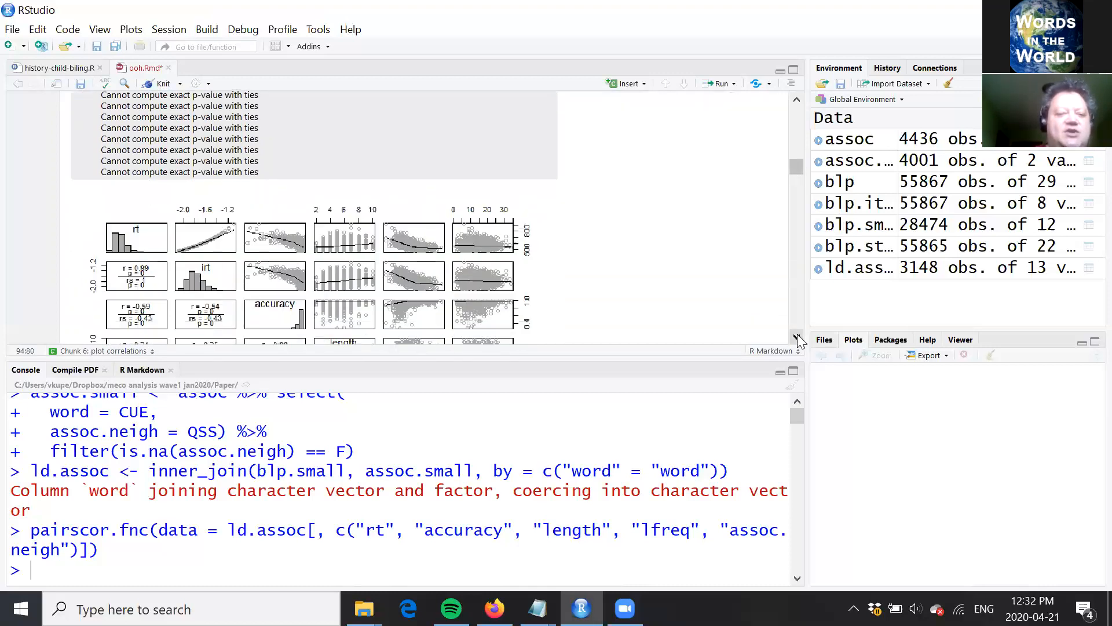
{"action": "left_click", "coordinate": [797, 336]}
{"action": "left_click", "coordinate": [797, 336]}
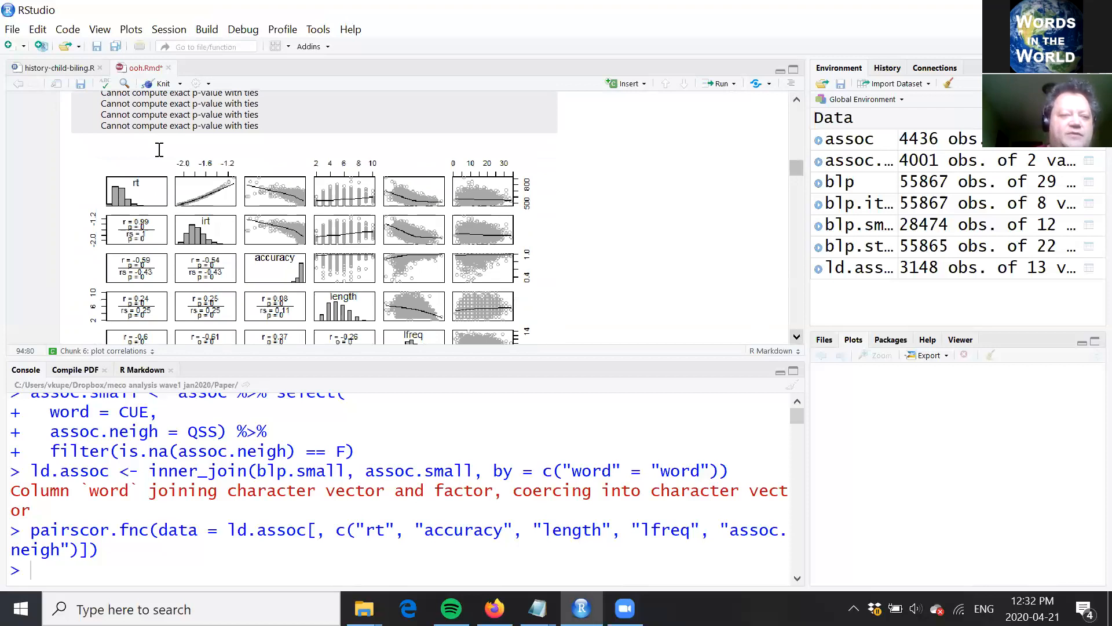
{"action": "scroll", "coordinate": [151, 118], "scroll_direction": "down", "scroll_amount": 2}
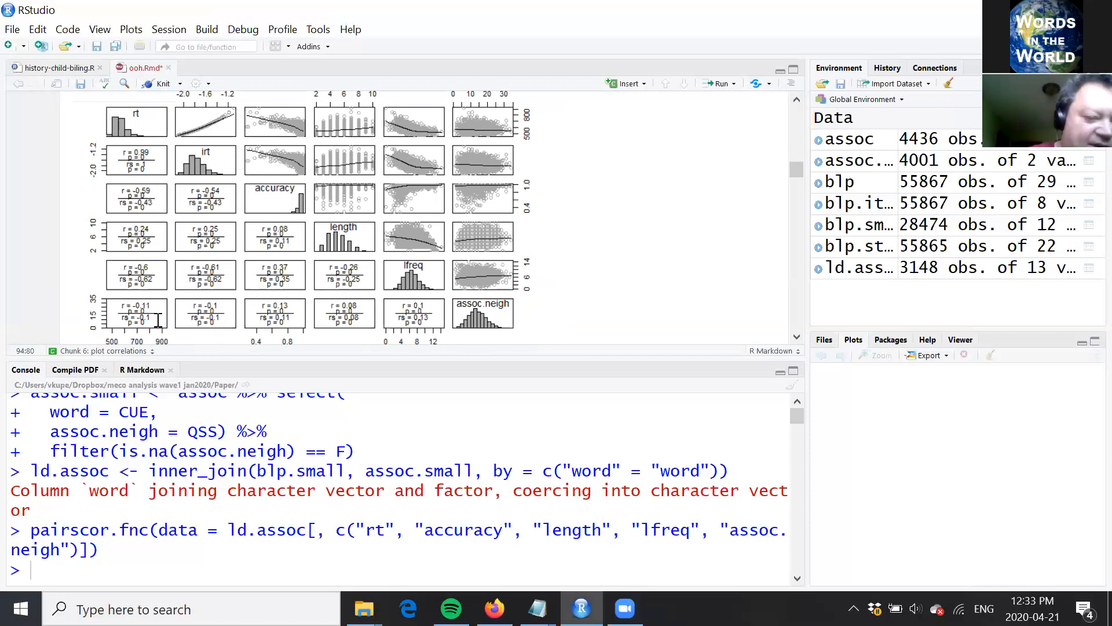
{"action": "left_click", "coordinate": [796, 337]}
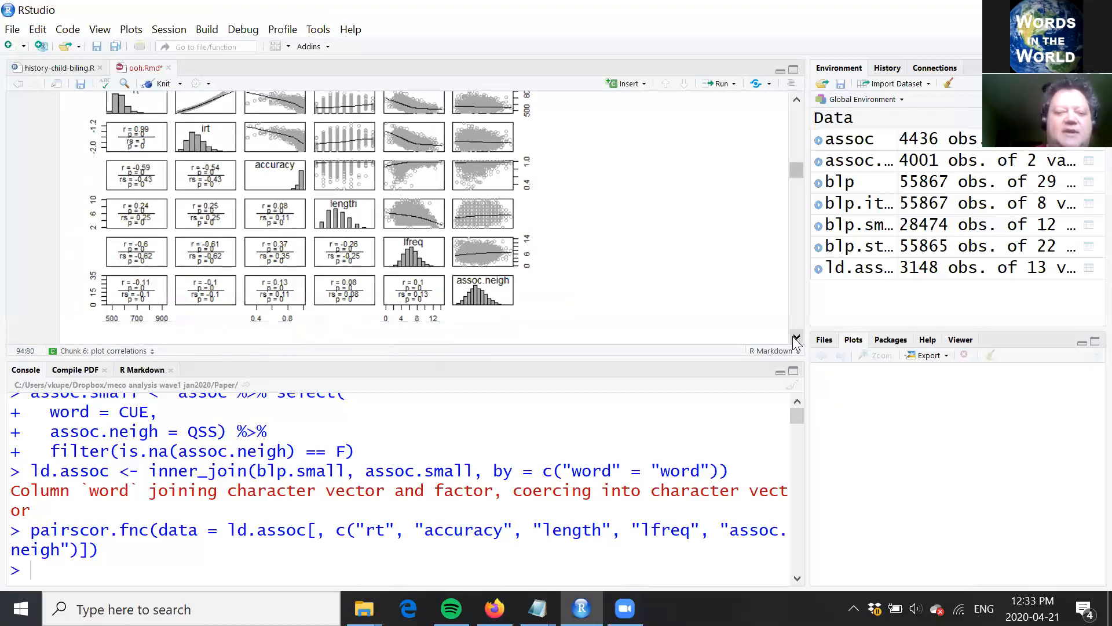
{"action": "scroll", "coordinate": [797, 340], "scroll_direction": "down", "scroll_amount": 3}
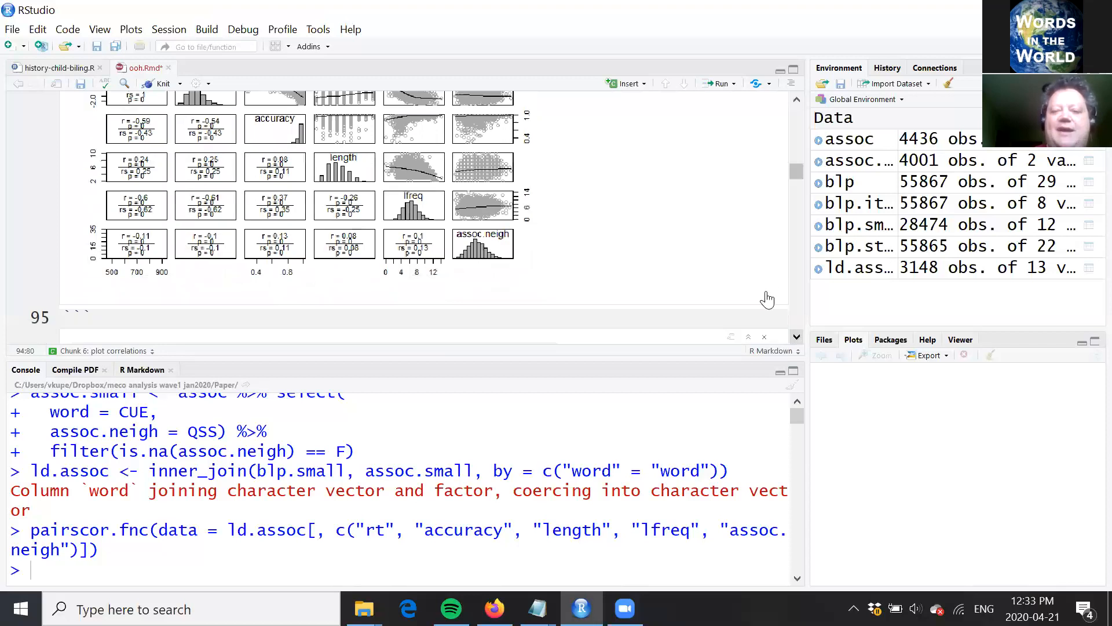
Step: Run the model1 line in the plot analyze ldt chunk, fitting rt by length, lfreq, morphology and synclass with lm on ld.assoc
{"action": "left_click", "coordinate": [764, 292]}
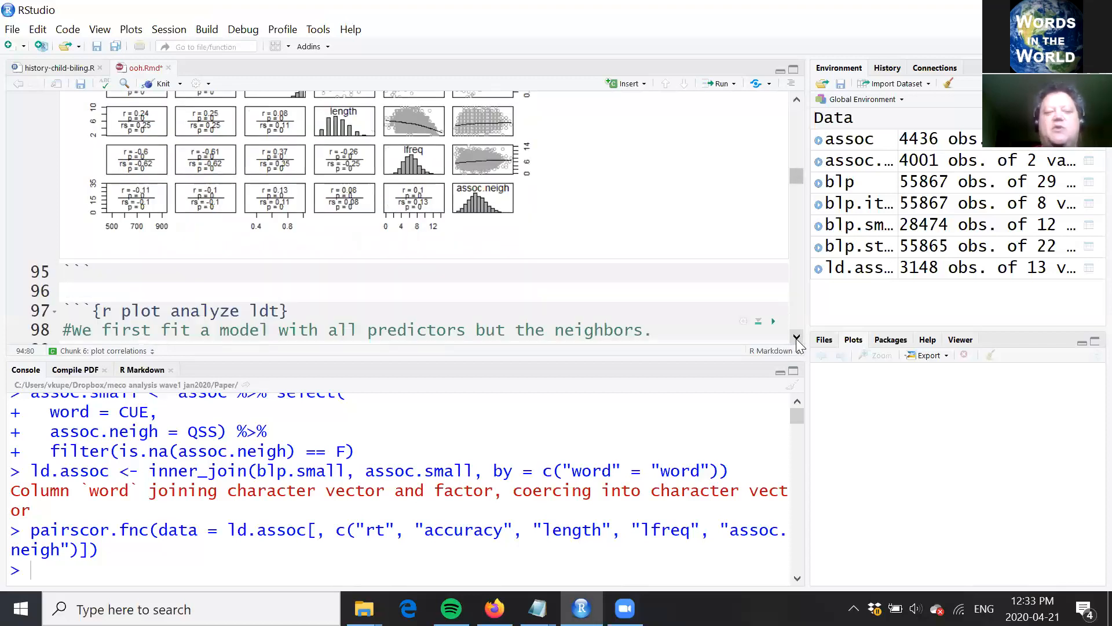
{"action": "scroll", "coordinate": [796, 339], "scroll_direction": "down", "scroll_amount": 4}
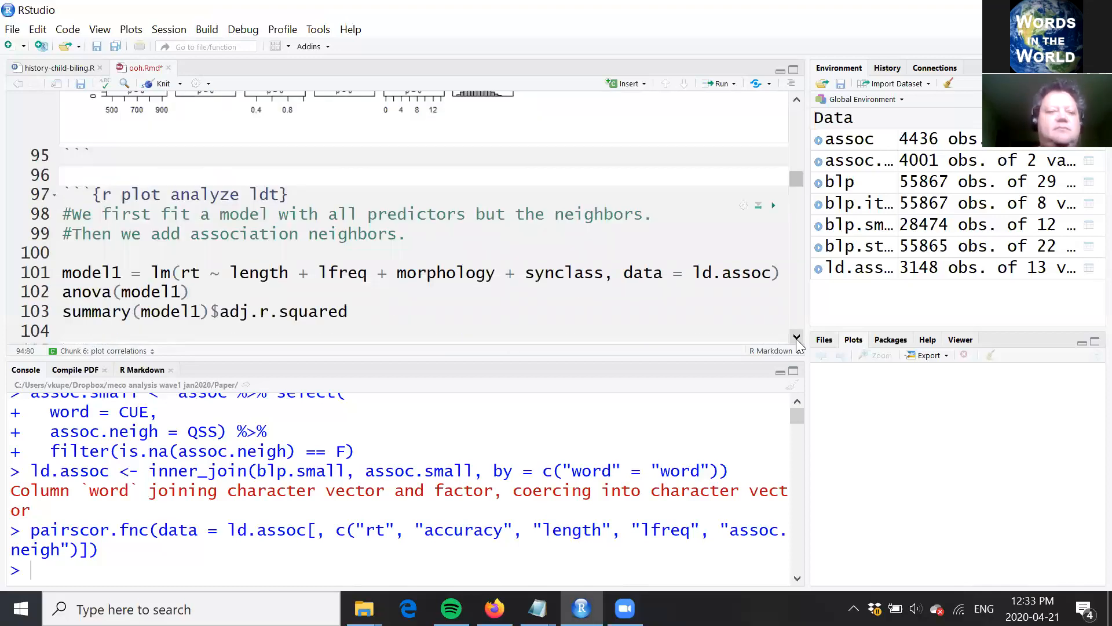
{"action": "scroll", "coordinate": [796, 339], "scroll_direction": "down", "scroll_amount": 3}
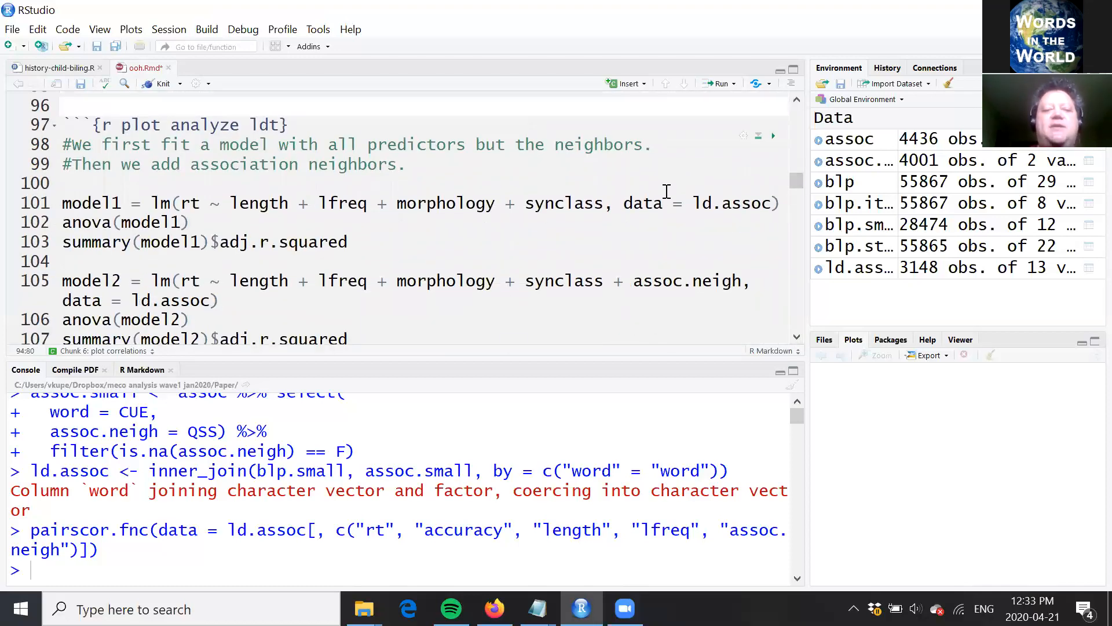
{"action": "left_click", "coordinate": [667, 191]}
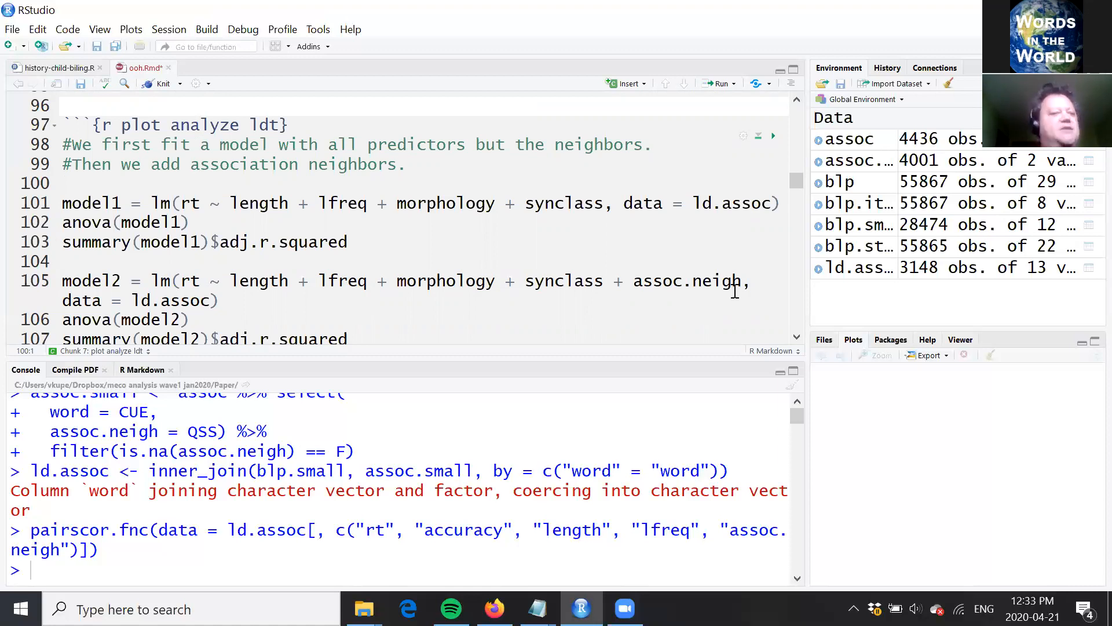
{"action": "left_click", "coordinate": [576, 207]}
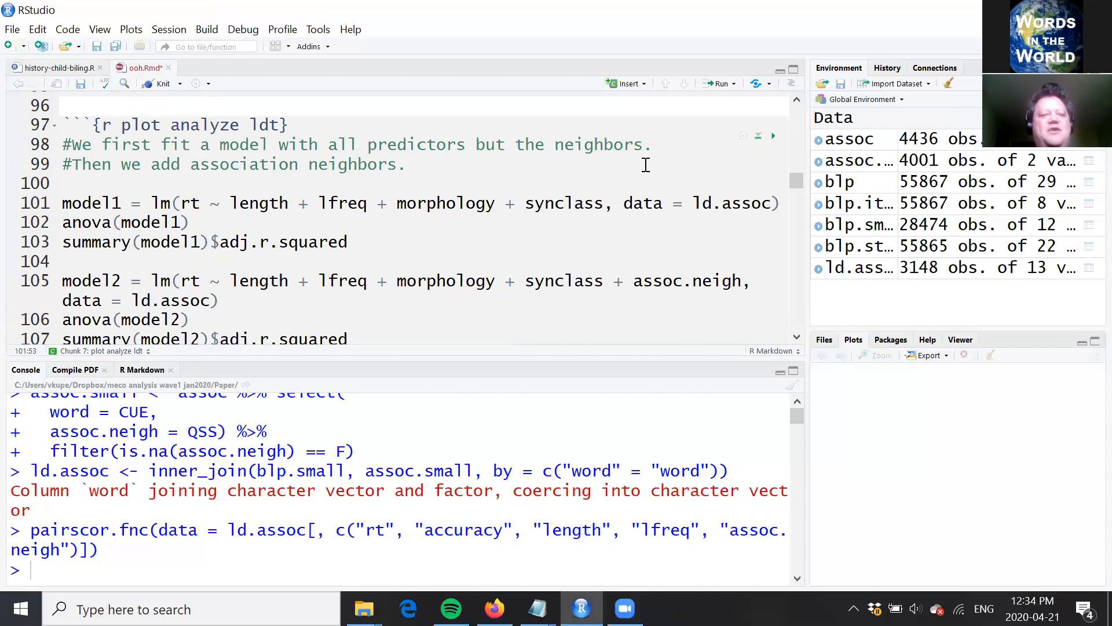
{"action": "key", "text": "Home"}
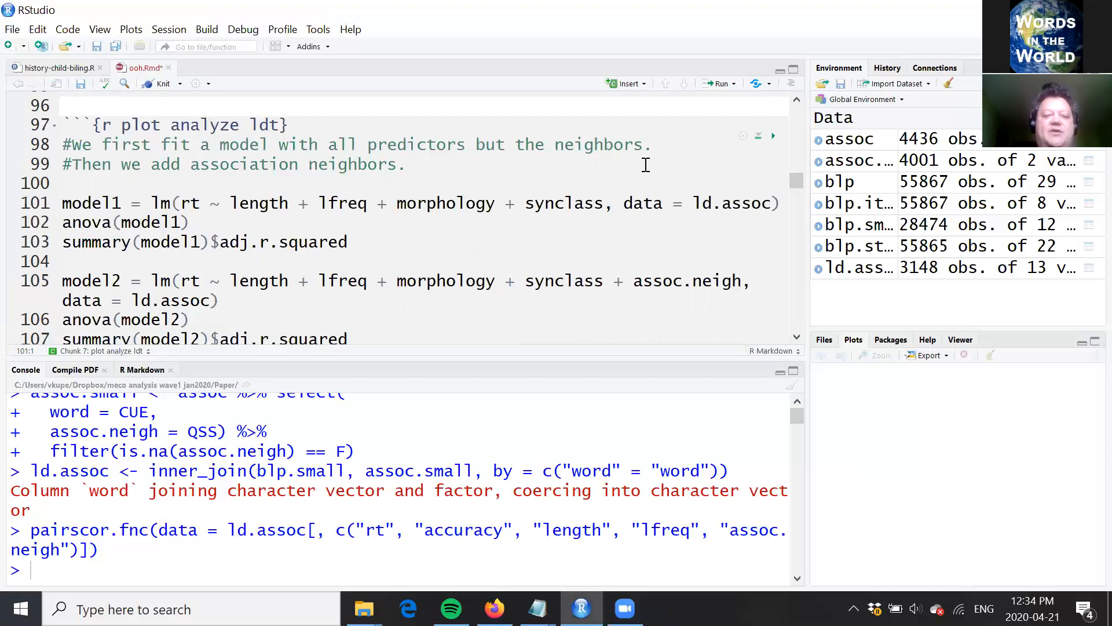
{"action": "left_click", "coordinate": [204, 207]}
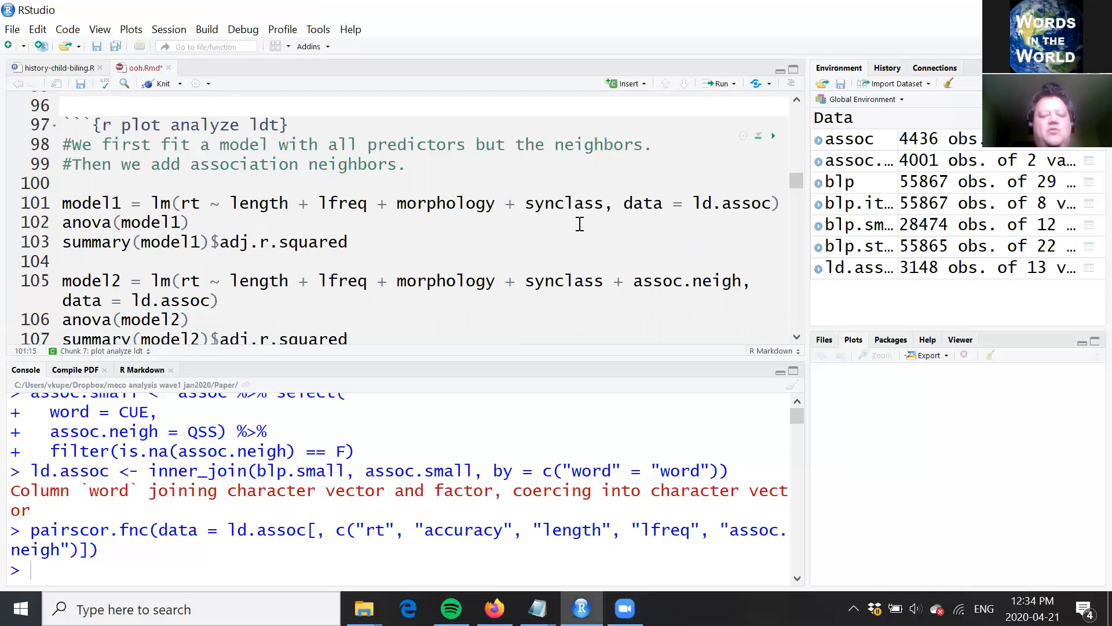
{"action": "left_click", "coordinate": [605, 203]}
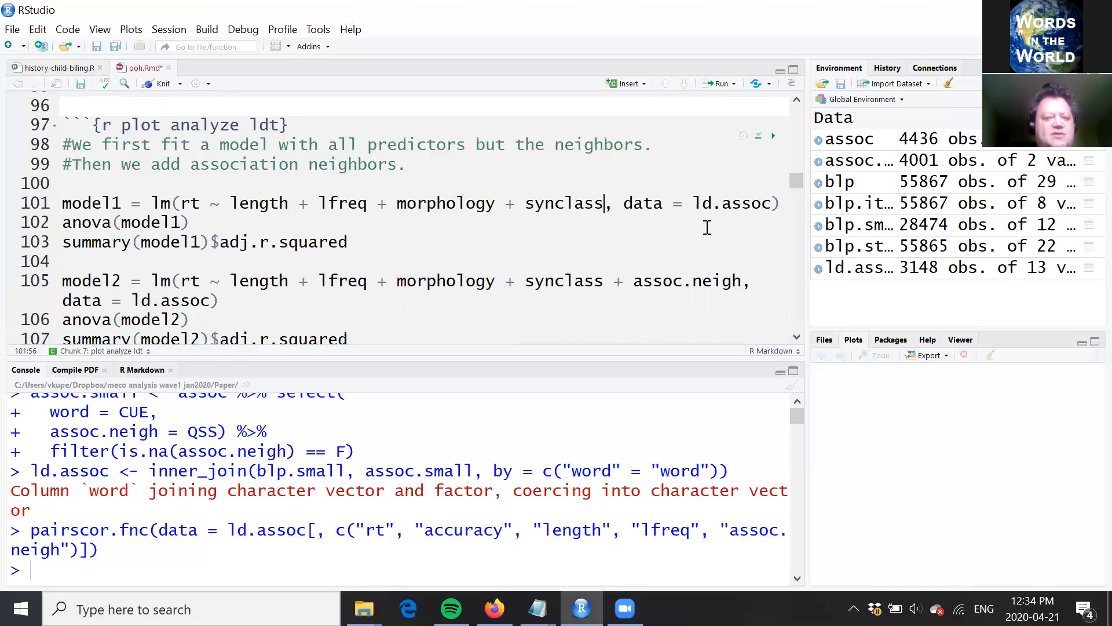
{"action": "key", "text": "ctrl+Return"}
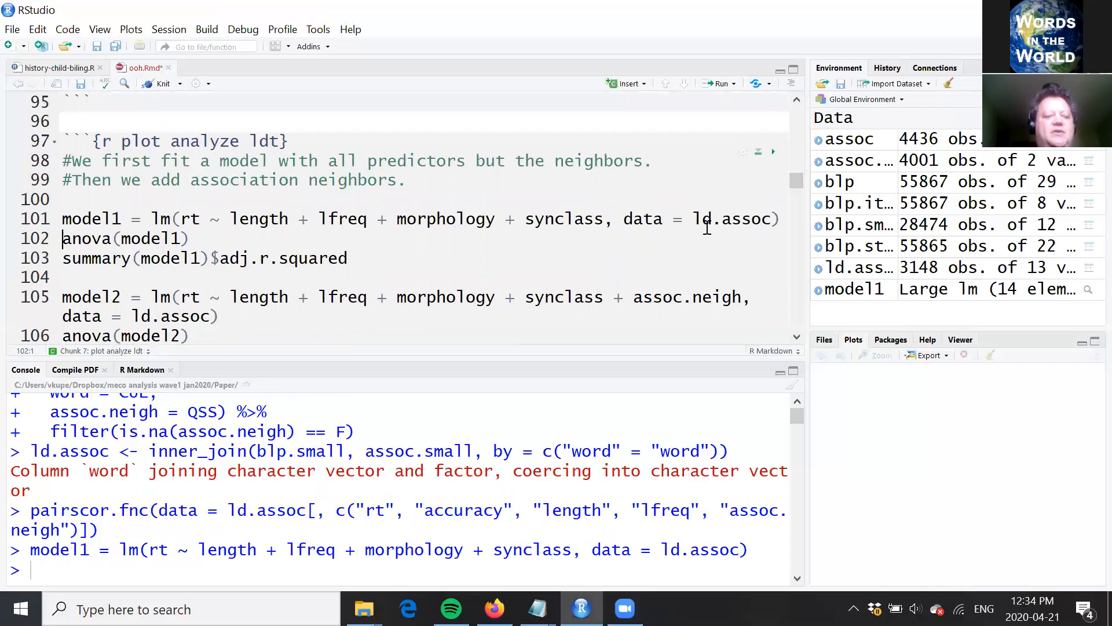
Step: Run anova(model1) and print the adjusted R-squared from the summary of model1
{"action": "key", "text": "ctrl+Return"}
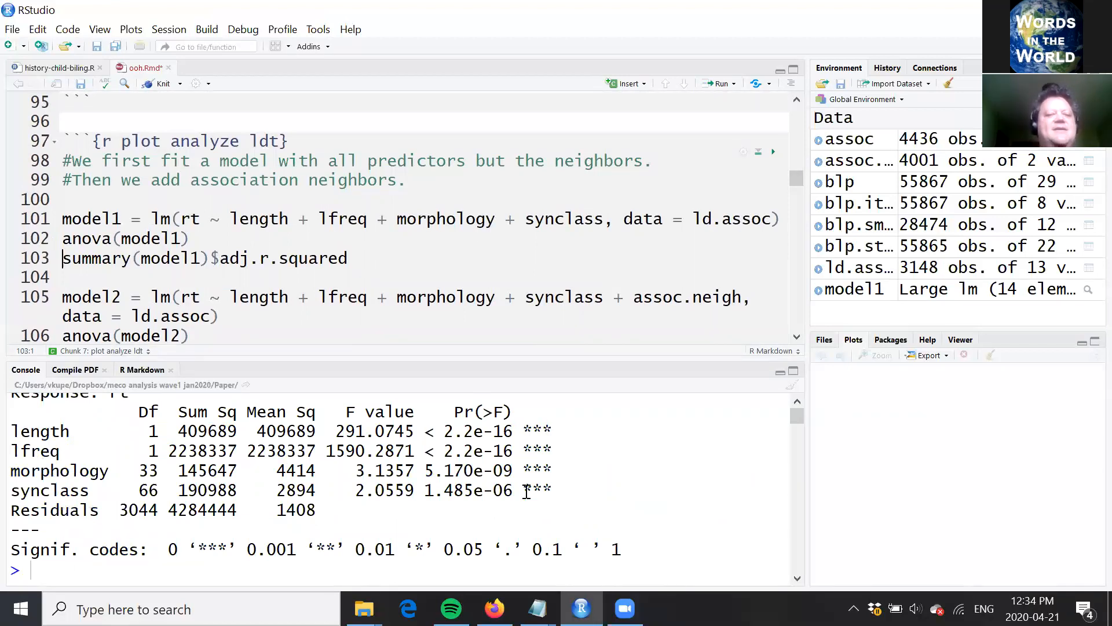
{"action": "left_click", "coordinate": [487, 254]}
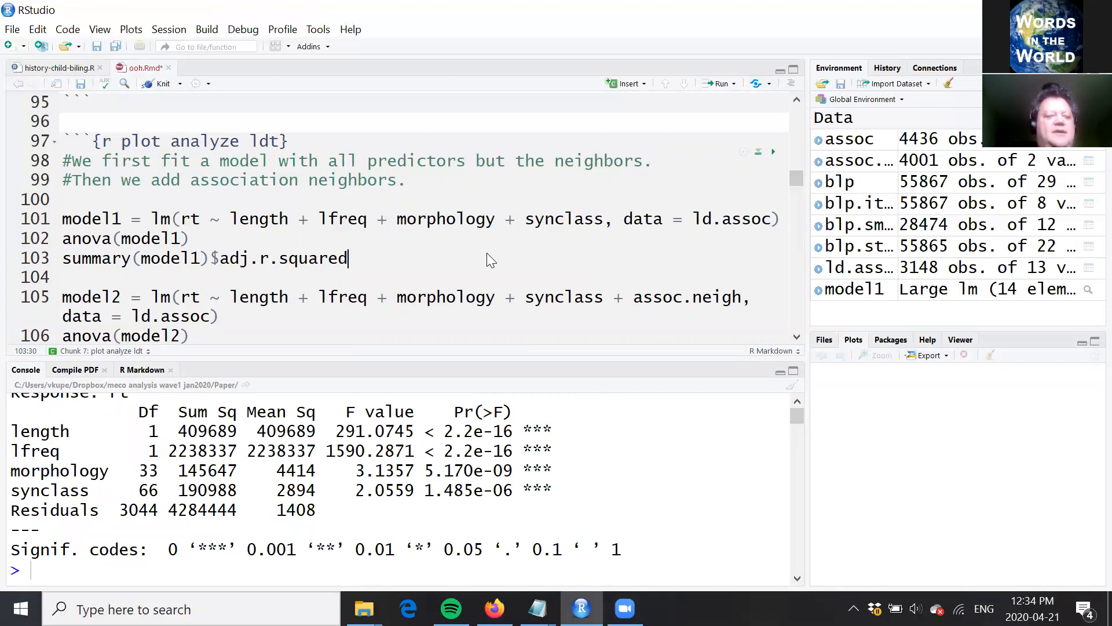
{"action": "key", "text": "ctrl+Return"}
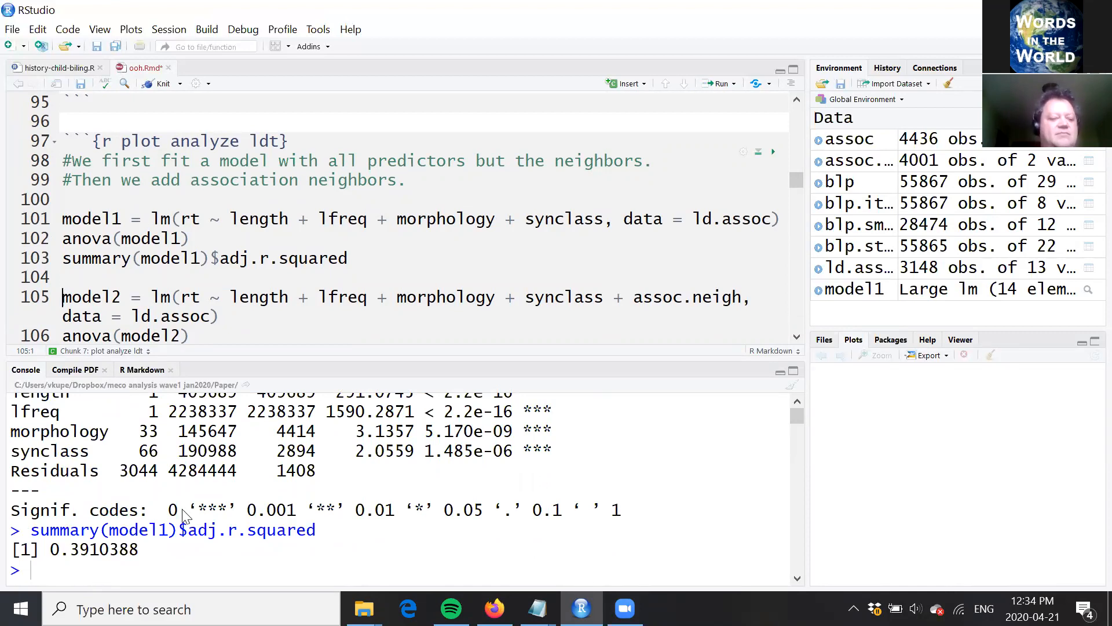
Step: Fit model2, which adds assoc.neigh to the predictors, and run anova(model2) to check the significance of assoc.neigh
{"action": "left_click", "coordinate": [437, 296]}
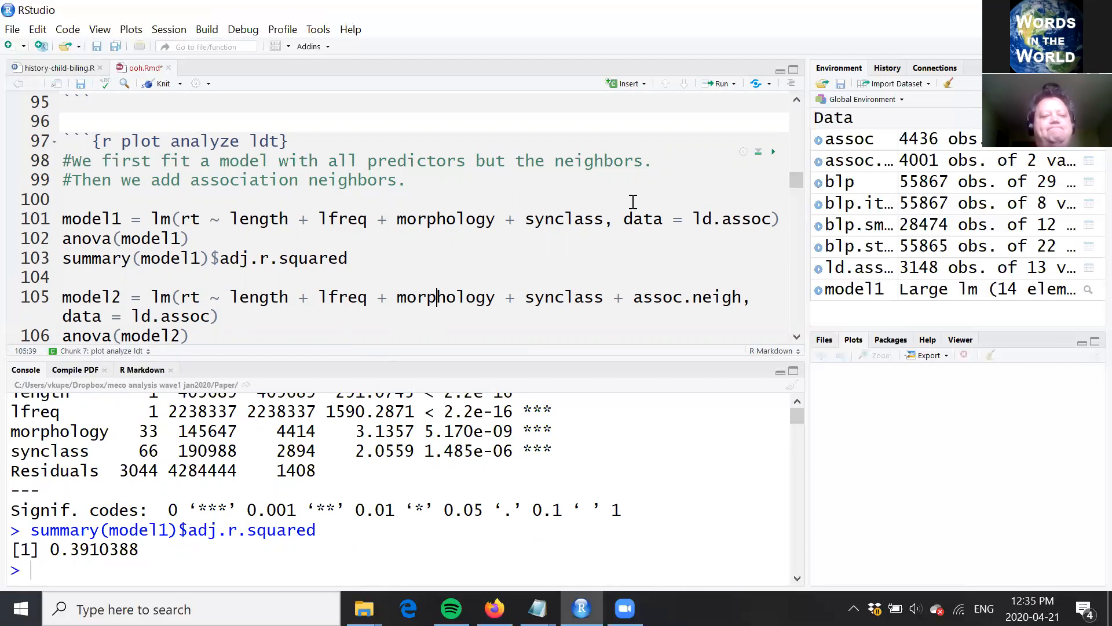
{"action": "scroll", "coordinate": [633, 202], "scroll_direction": "down", "scroll_amount": 1}
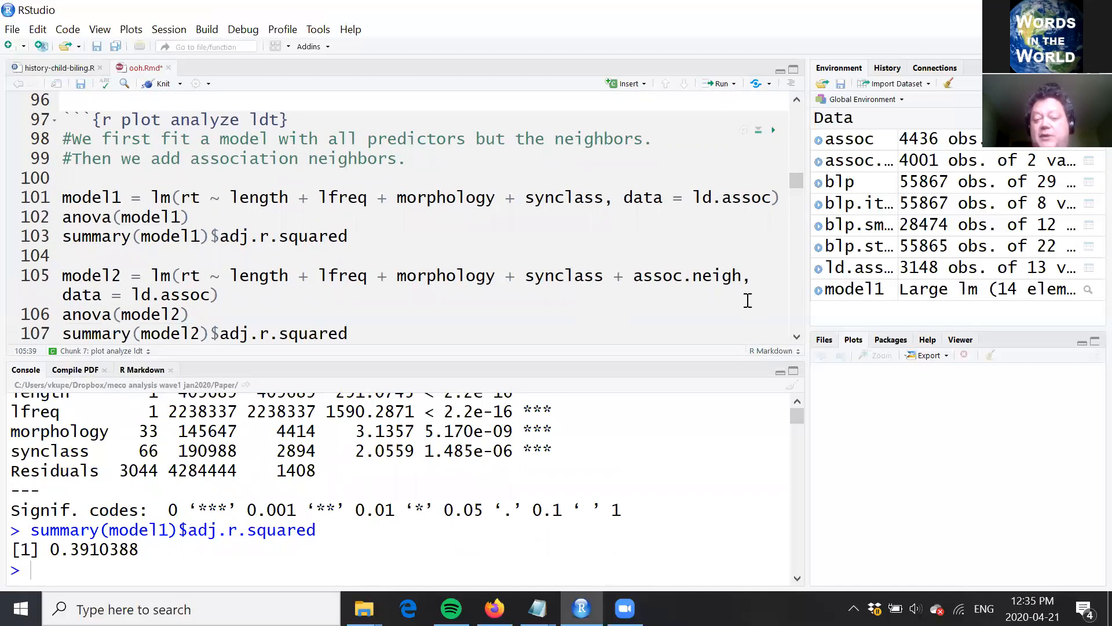
{"action": "left_click", "coordinate": [748, 277]}
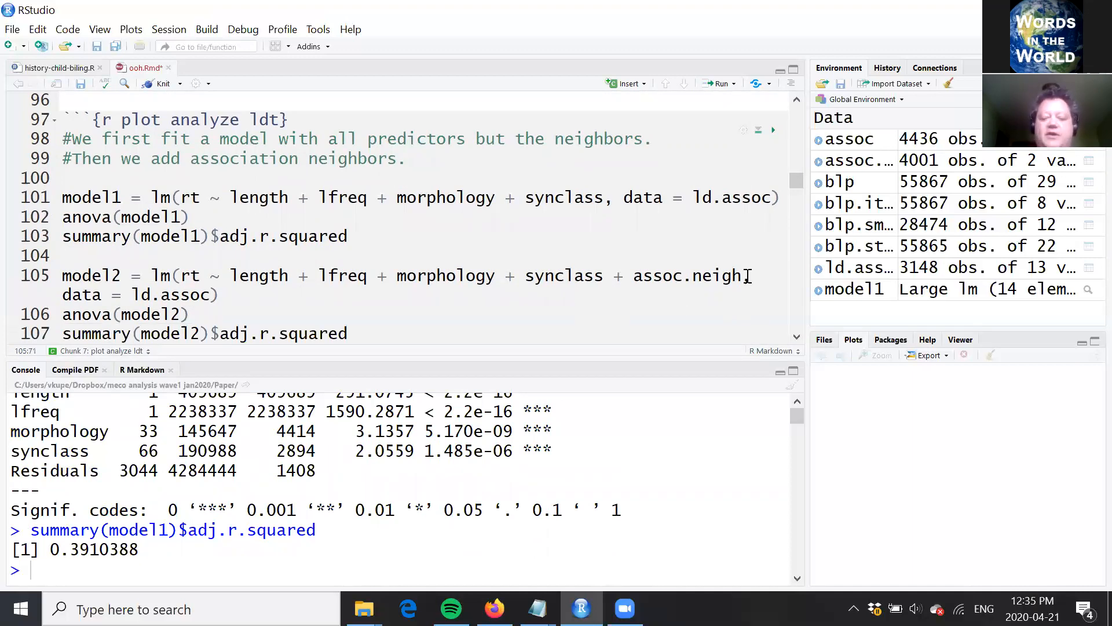
{"action": "key", "text": "ctrl+Return"}
{"action": "key", "text": "ctrl+Return"}
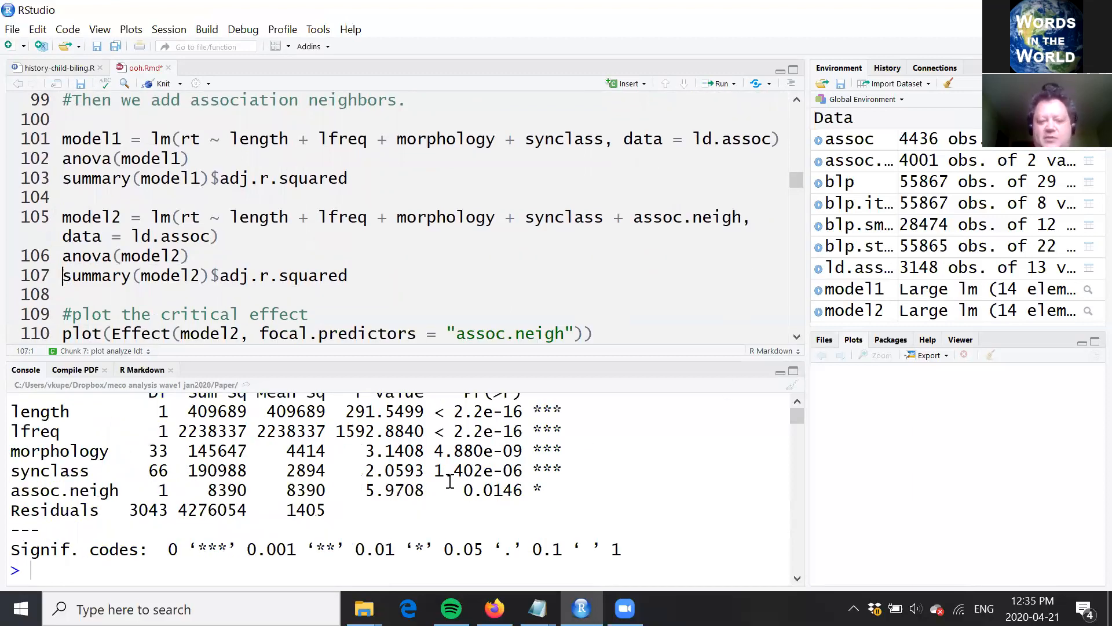
{"action": "left_click_drag", "start_coordinate": [462, 491], "coordinate": [554, 487]}
{"action": "left_click", "coordinate": [557, 487]}
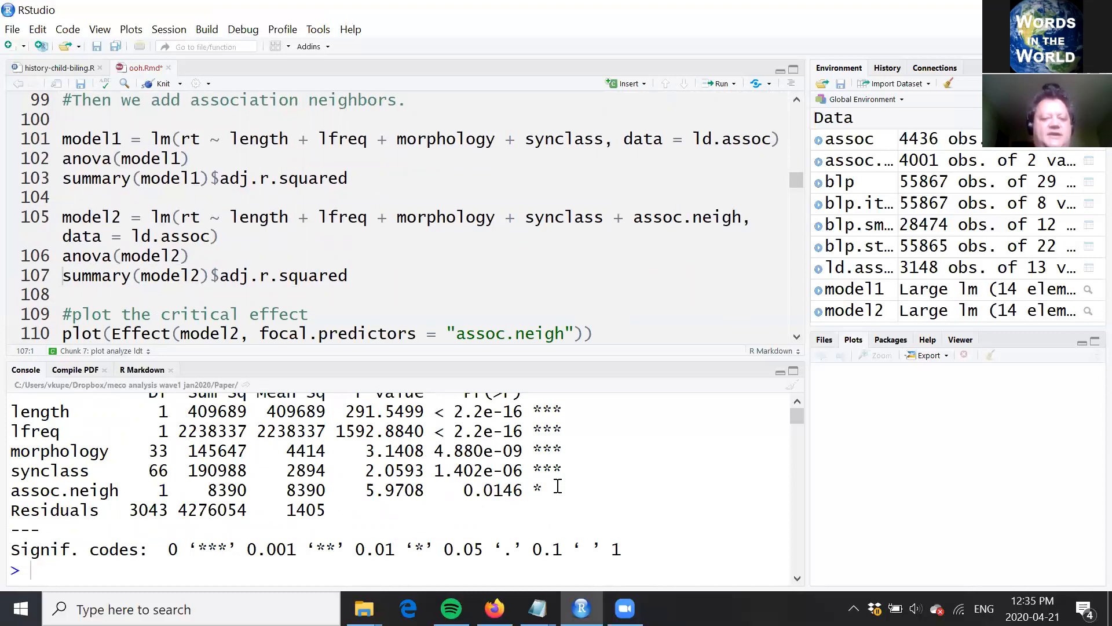
Step: Print the adjusted R-squared of model2 and compare it with the earlier model1 value in the console output
{"action": "left_click", "coordinate": [165, 274]}
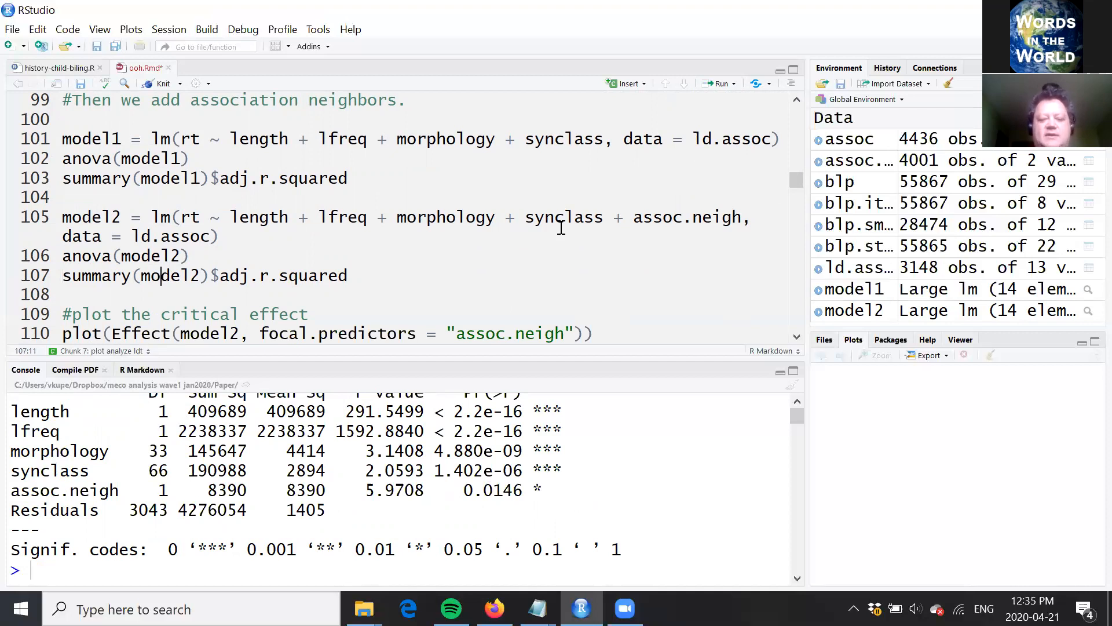
{"action": "key", "text": "ctrl+Return"}
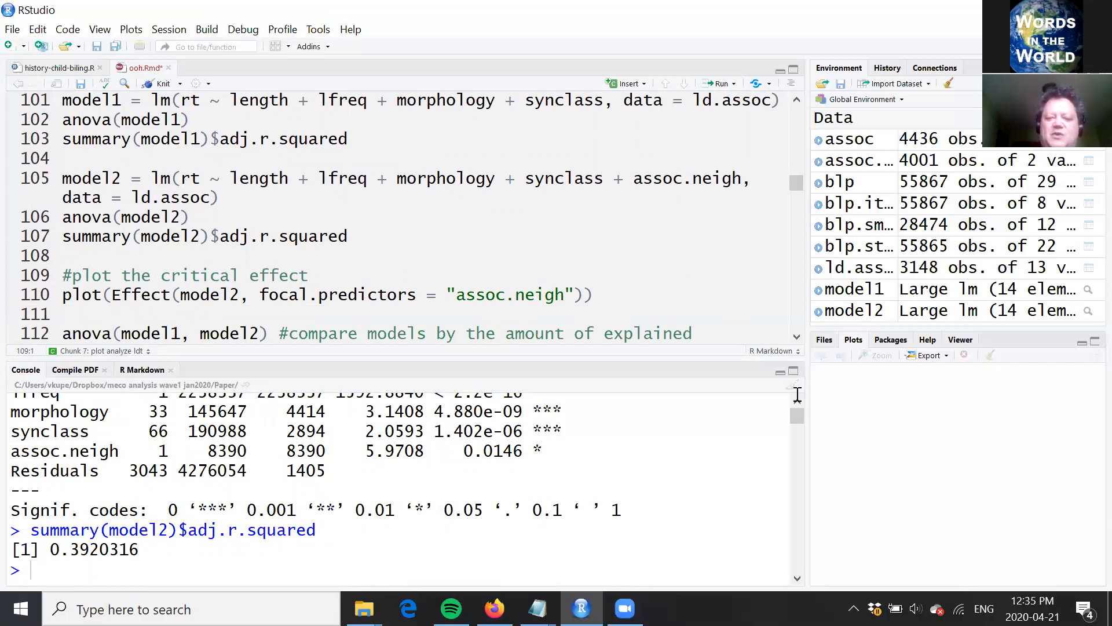
{"action": "scroll", "coordinate": [797, 397], "scroll_direction": "up", "scroll_amount": 5}
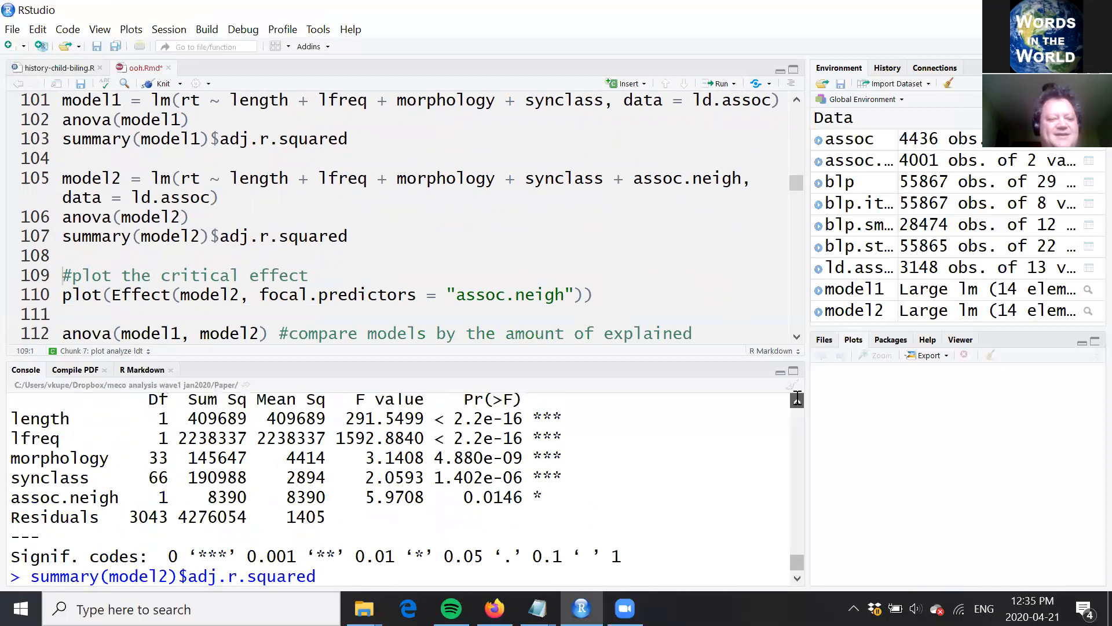
{"action": "scroll", "coordinate": [798, 398], "scroll_direction": "up", "scroll_amount": 3}
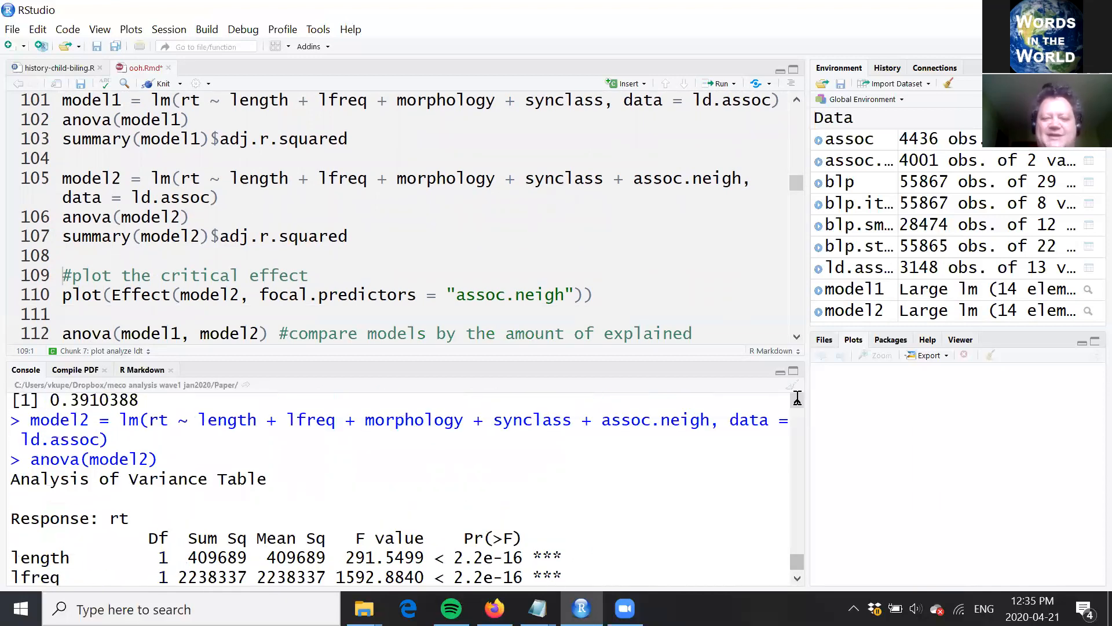
{"action": "scroll", "coordinate": [798, 397], "scroll_direction": "up", "scroll_amount": 1}
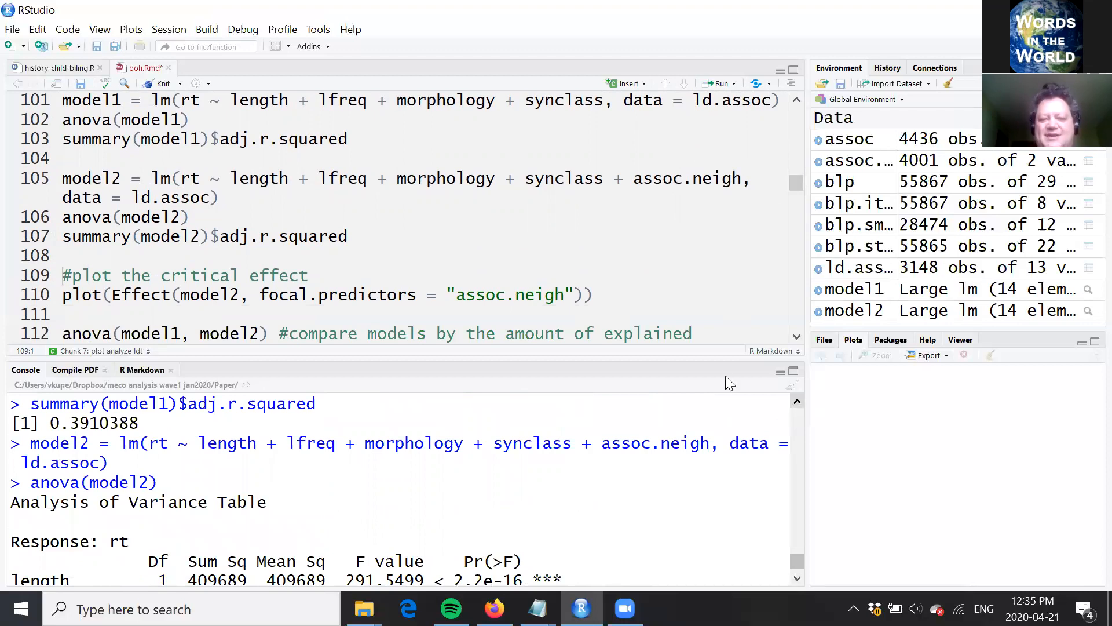
Step: Run anova(model1, model2) to compare the models, check the p-value, and clear the output beneath the chunk
{"action": "left_click", "coordinate": [512, 296]}
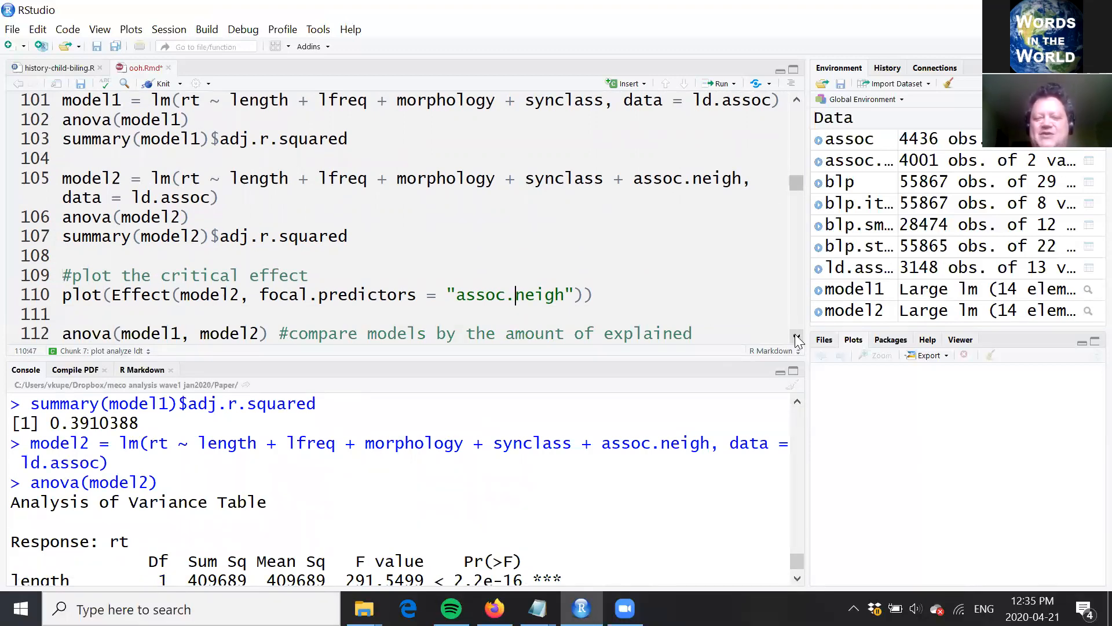
{"action": "scroll", "coordinate": [796, 340], "scroll_direction": "down", "scroll_amount": 3}
{"action": "left_click", "coordinate": [251, 265]}
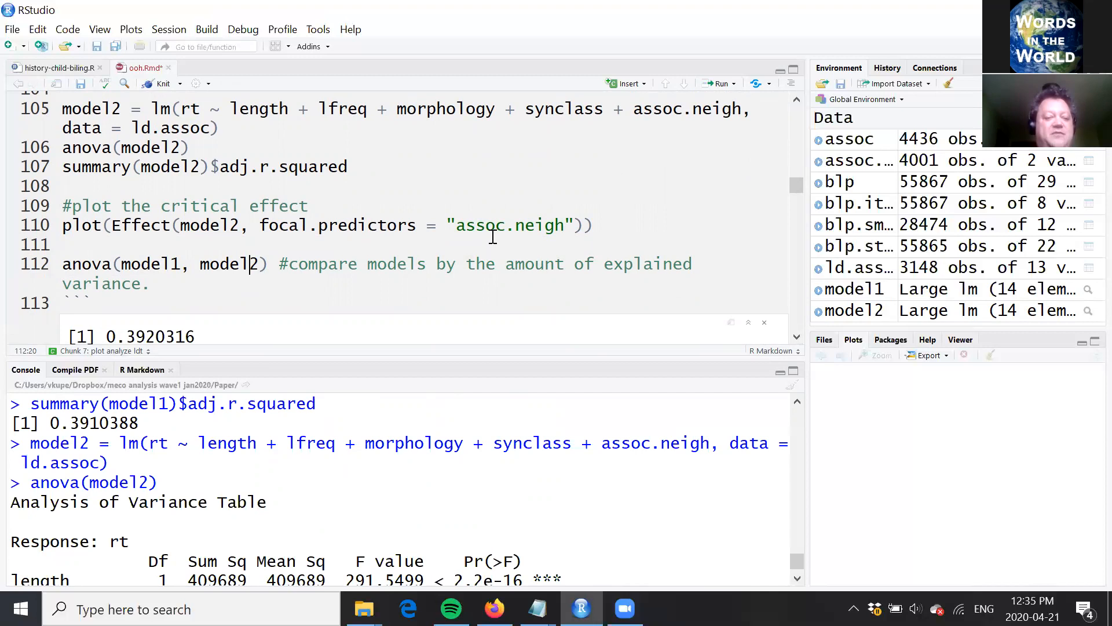
{"action": "key", "text": "ctrl+Return"}
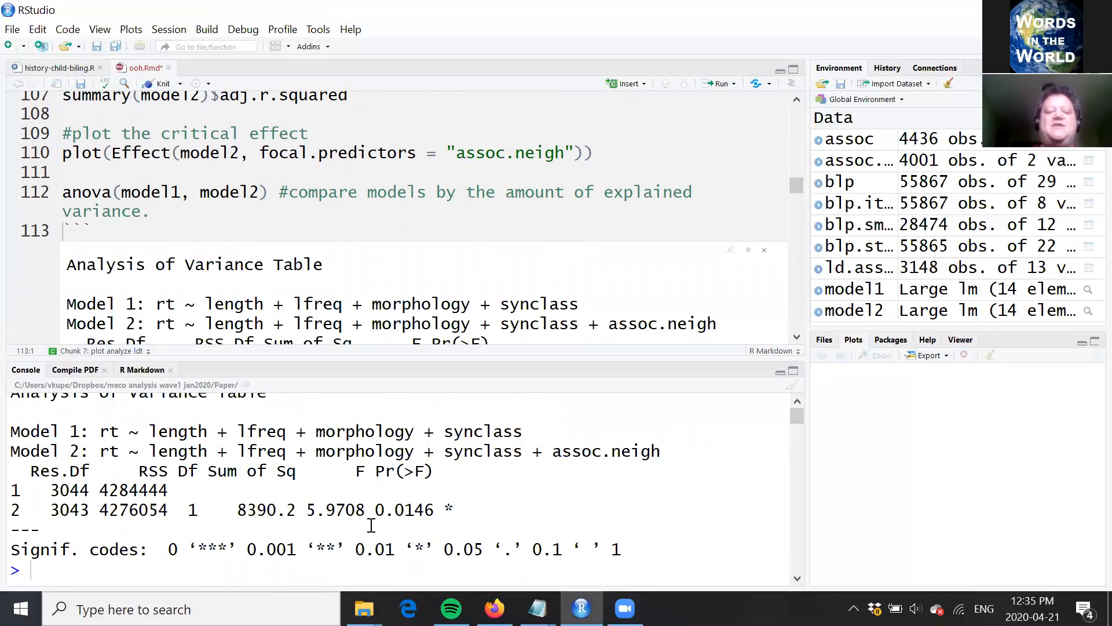
{"action": "left_click_drag", "start_coordinate": [377, 510], "coordinate": [443, 508]}
{"action": "left_click", "coordinate": [474, 456]}
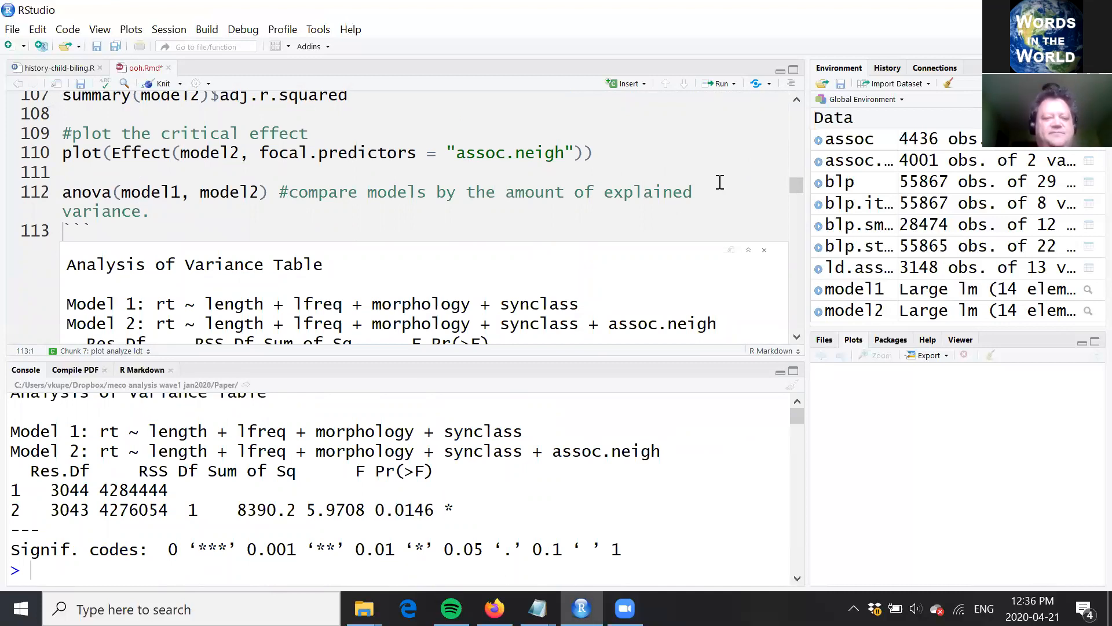
{"action": "left_click", "coordinate": [765, 250]}
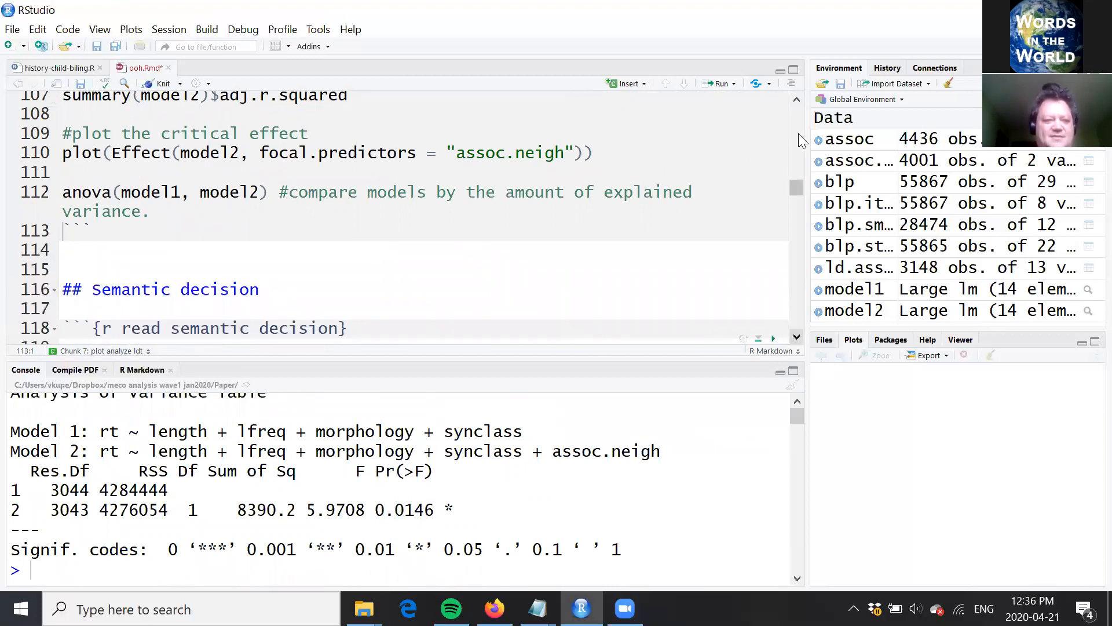
Step: Plot the effect of the focal predictor assoc.neigh in model2 by running the plot(Effect()) line
{"action": "scroll", "coordinate": [797, 99], "scroll_direction": "down", "scroll_amount": 2}
{"action": "scroll", "coordinate": [797, 100], "scroll_direction": "up", "scroll_amount": 2}
{"action": "left_click", "coordinate": [476, 156]}
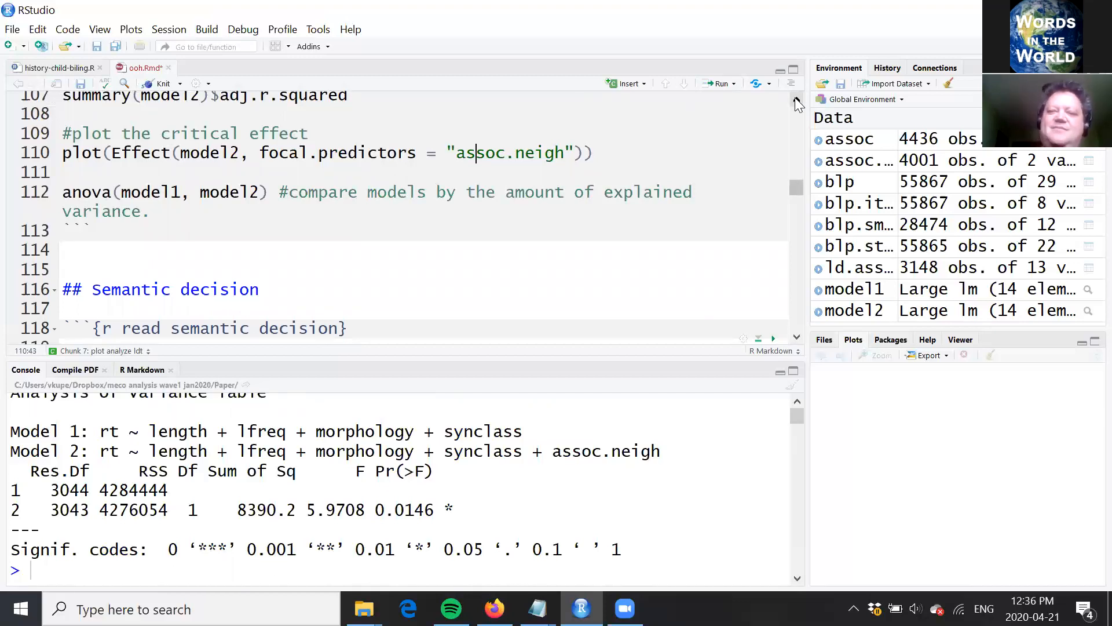
{"action": "scroll", "coordinate": [796, 102], "scroll_direction": "up", "scroll_amount": 1}
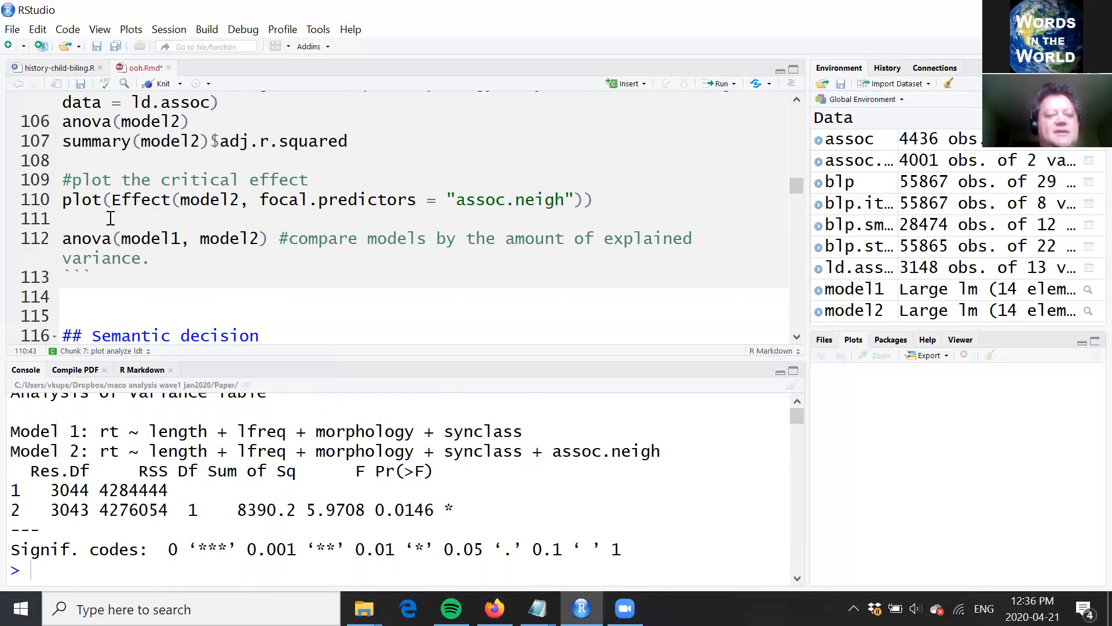
{"action": "left_click", "coordinate": [555, 199]}
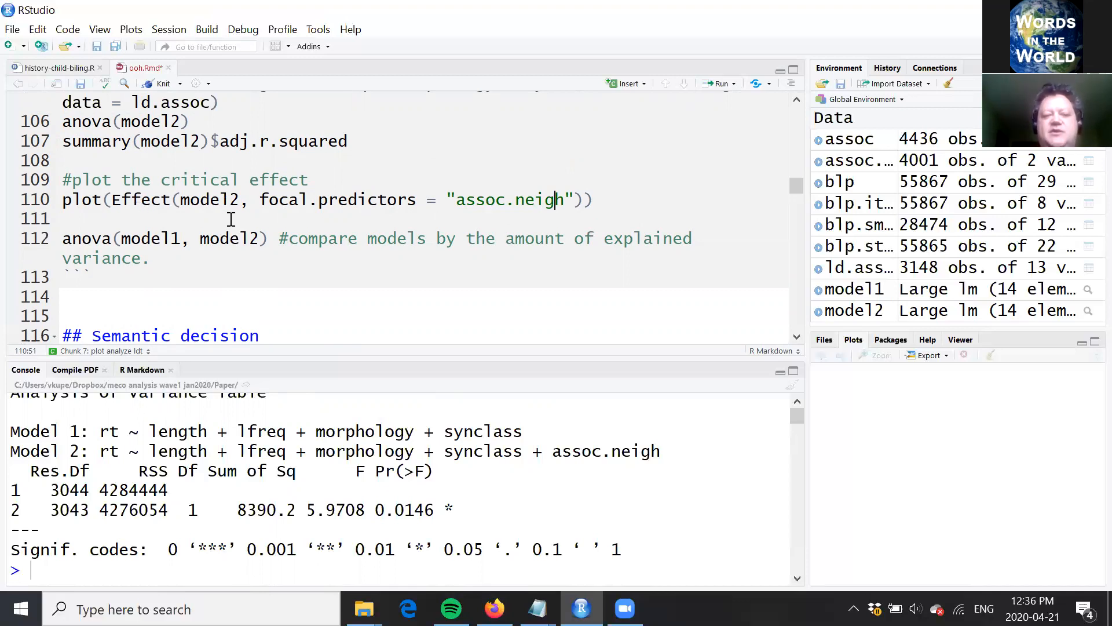
{"action": "left_click", "coordinate": [243, 200]}
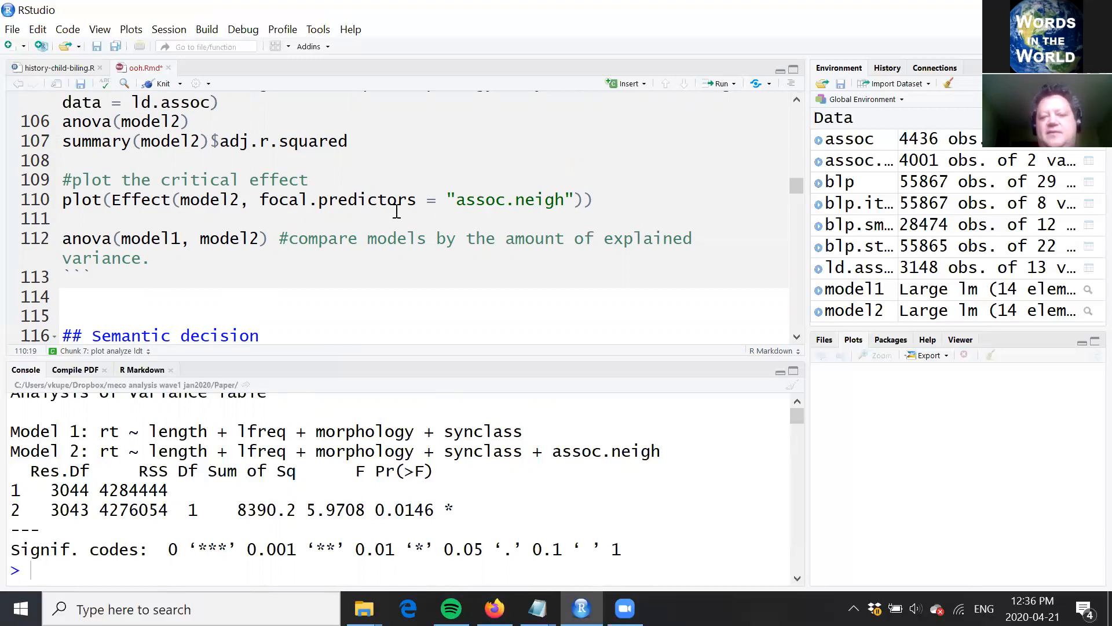
{"action": "left_click", "coordinate": [410, 197]}
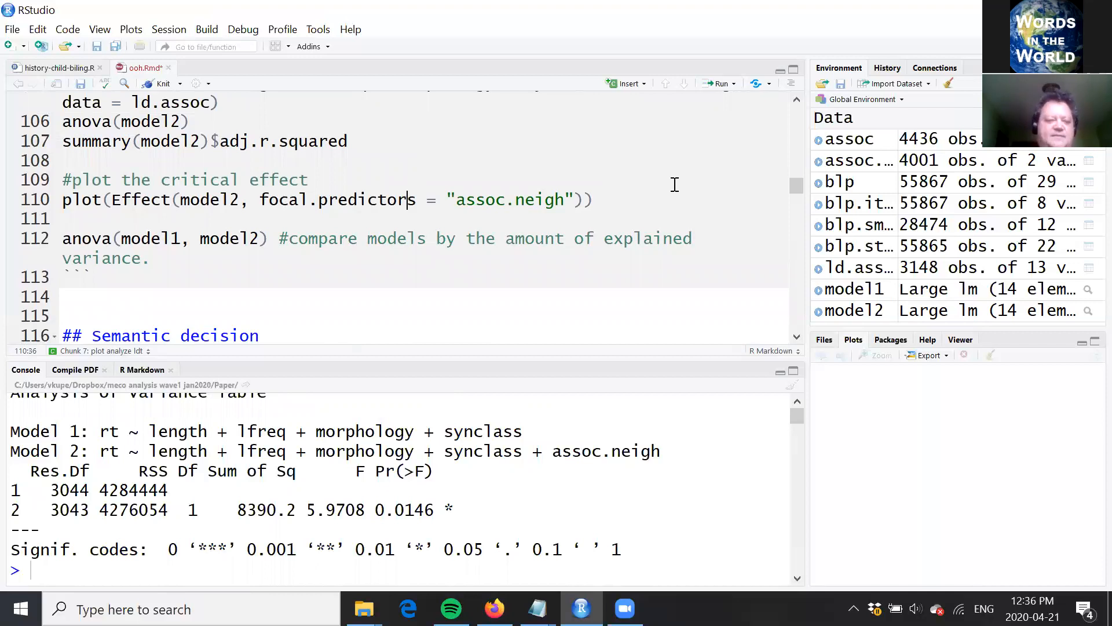
{"action": "key", "text": "ctrl+Return"}
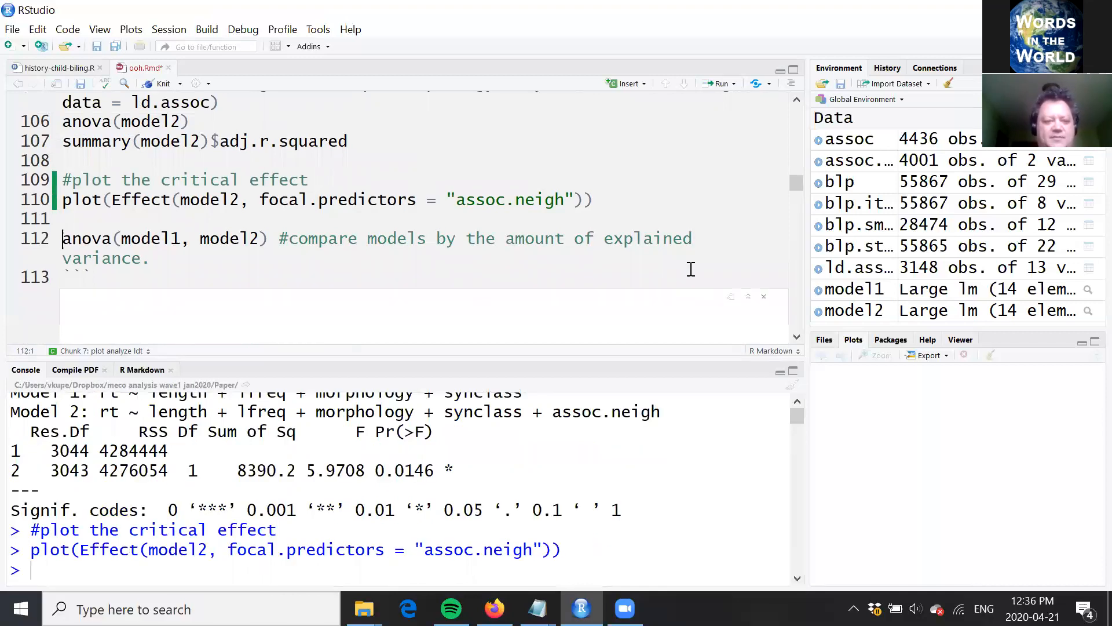
Step: Examine the slope and confidence band of the assoc.neigh effect plot, and clear the output beneath the chunk
{"action": "left_click", "coordinate": [797, 337]}
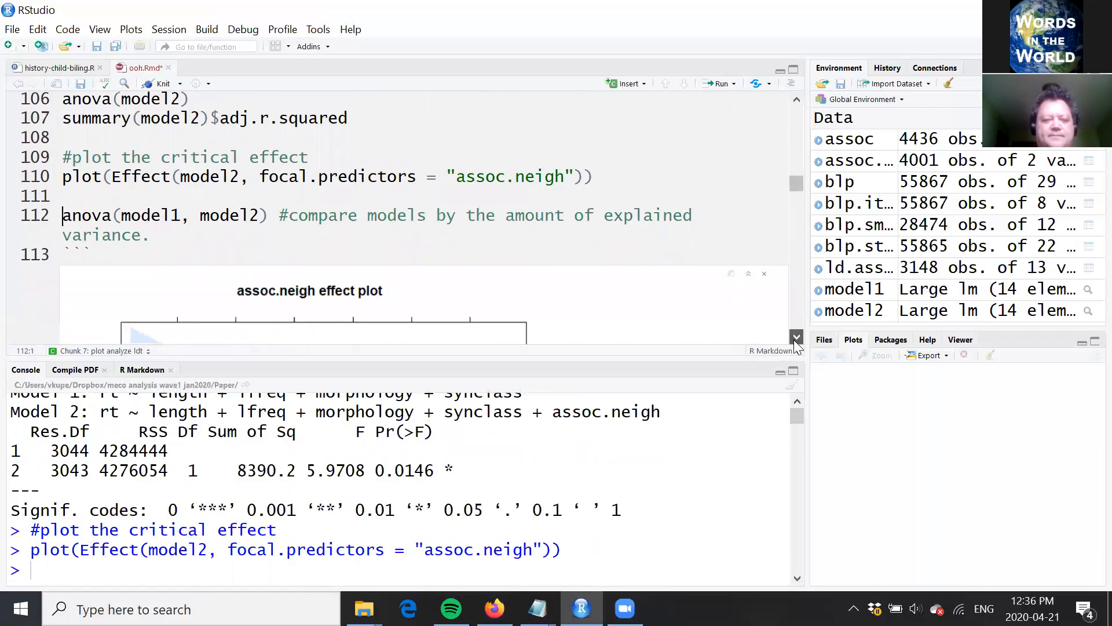
{"action": "left_click", "coordinate": [797, 337]}
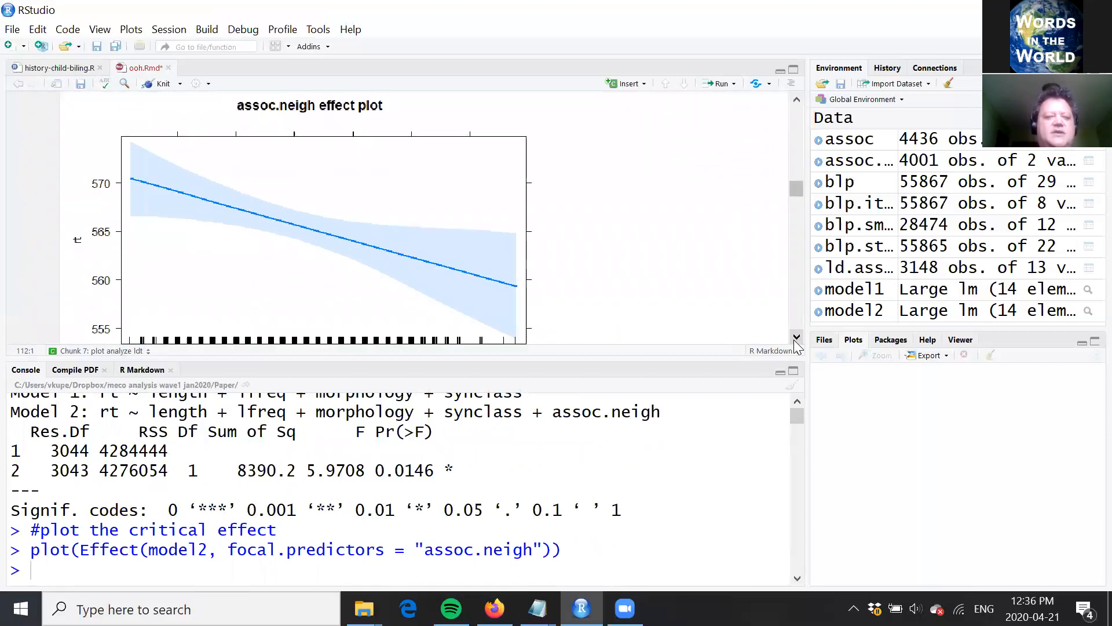
{"action": "left_click", "coordinate": [796, 337]}
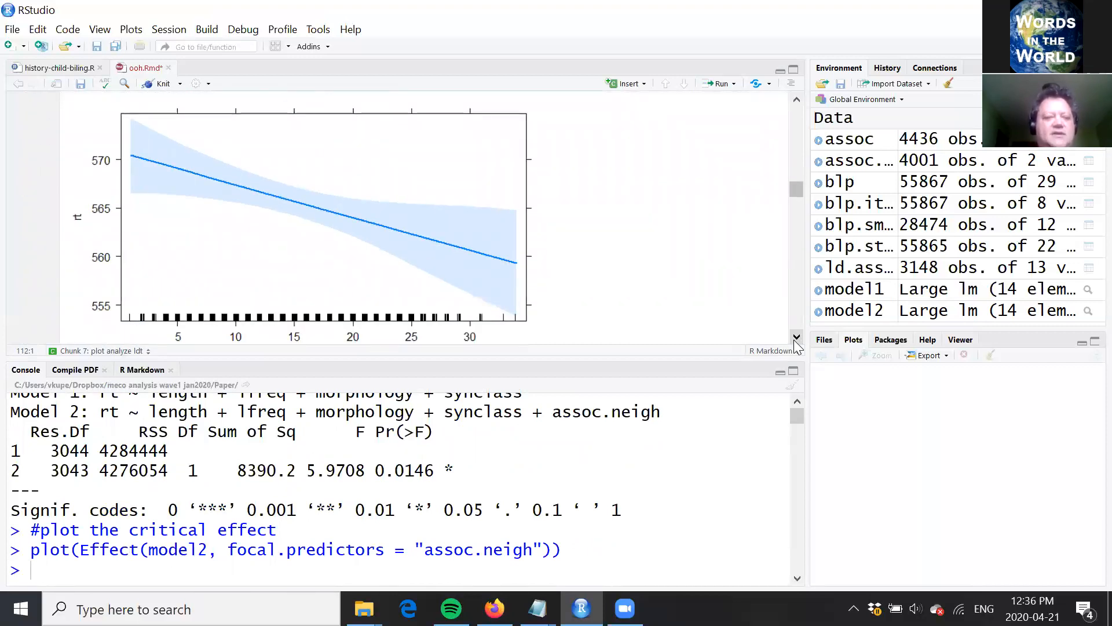
{"action": "left_click", "coordinate": [797, 337]}
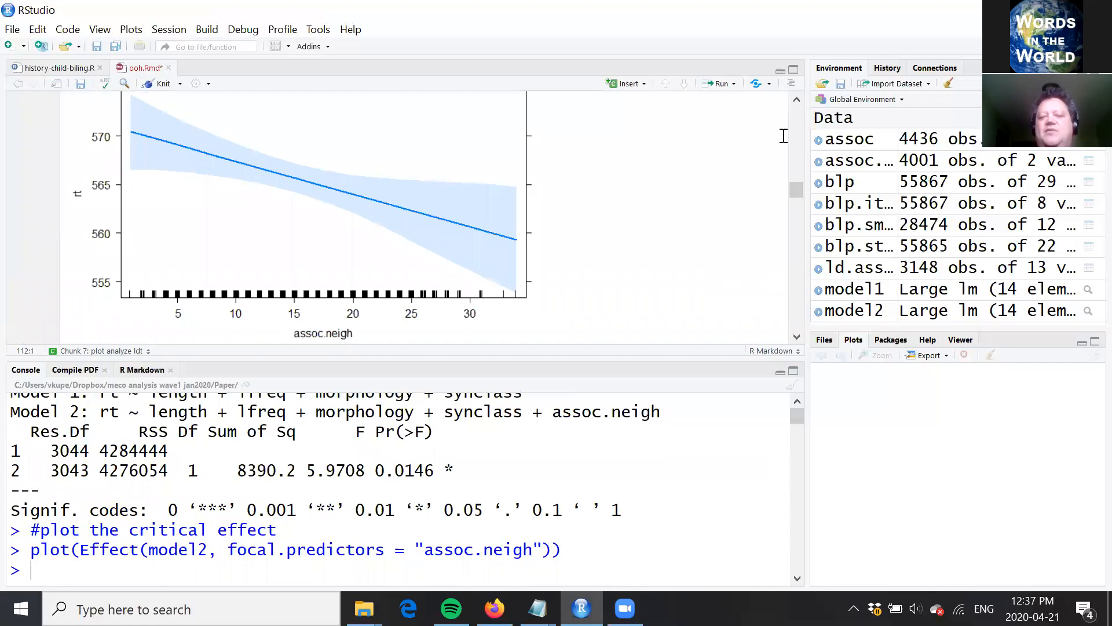
{"action": "scroll", "coordinate": [765, 125], "scroll_direction": "up", "scroll_amount": 3}
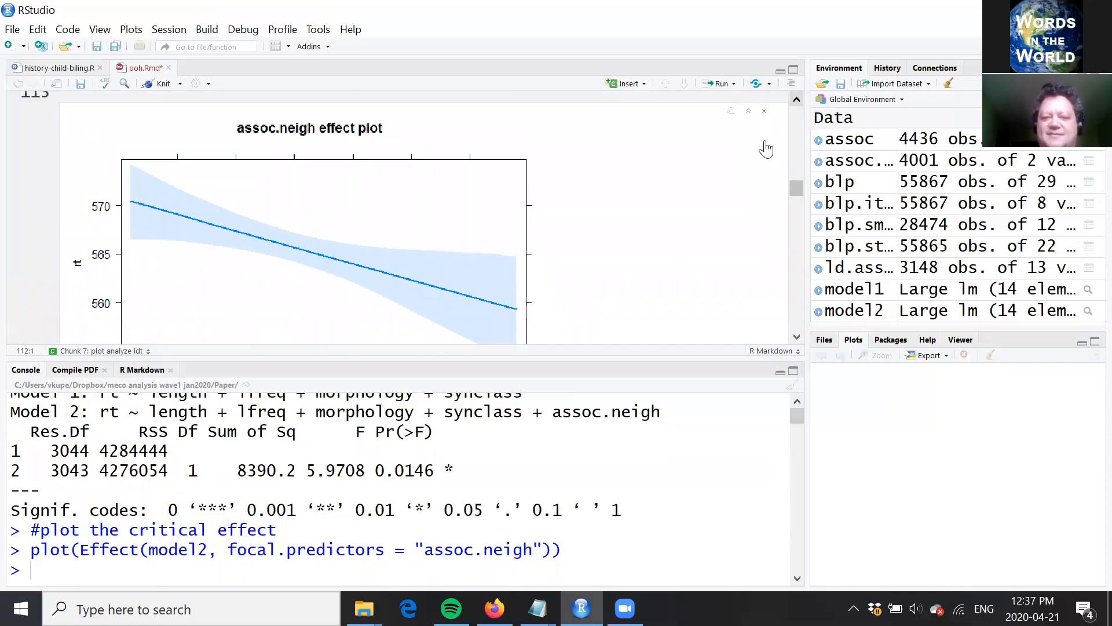
{"action": "left_click", "coordinate": [765, 136]}
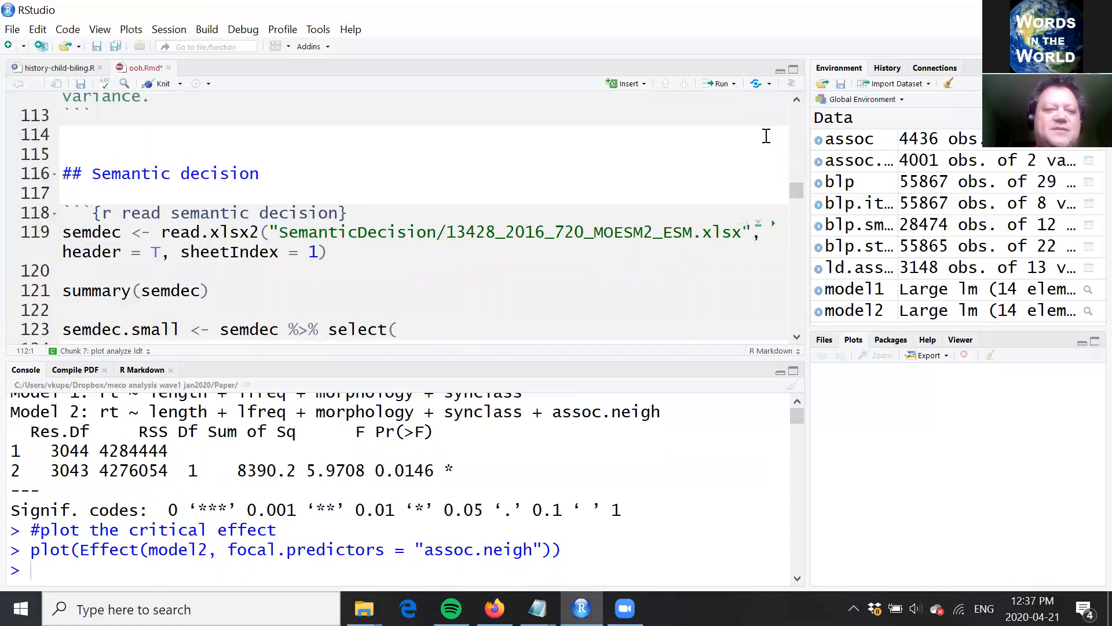
Step: Go to the Semantic decision section and review the chunk that reads the semantic decision data
{"action": "left_click", "coordinate": [614, 150]}
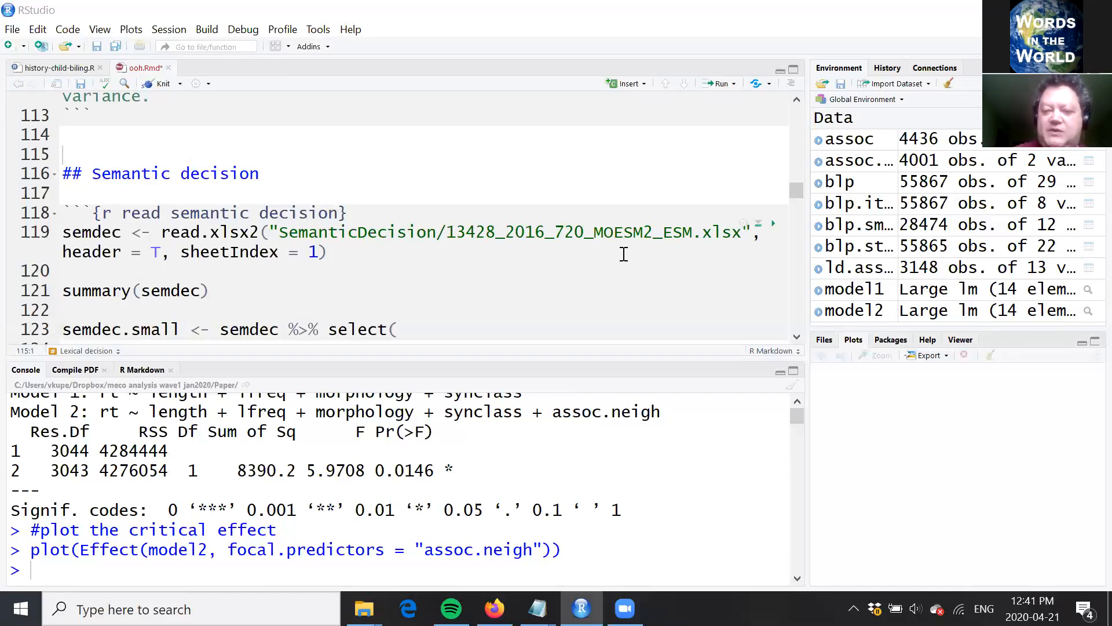
{"action": "left_click", "coordinate": [450, 183]}
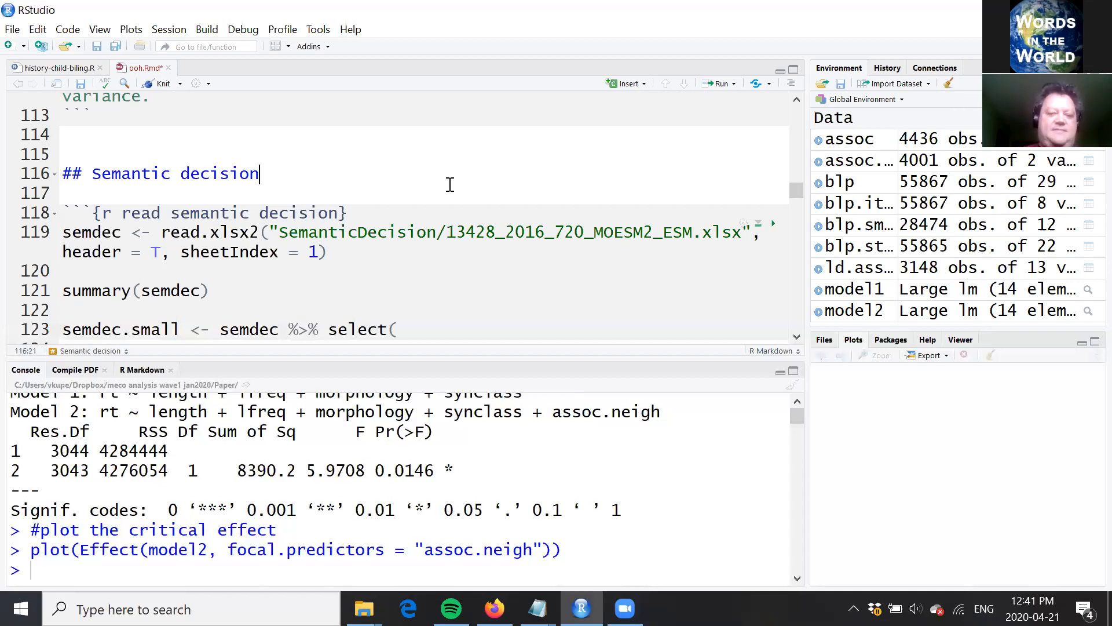
{"action": "key", "text": "Down"}
{"action": "key", "text": "Down"}
{"action": "key", "text": "Down"}
{"action": "key", "text": "Down"}
{"action": "key", "text": "Down"}
{"action": "key", "text": "Down"}
{"action": "key", "text": "Down"}
{"action": "key", "text": "Down"}
{"action": "key", "text": "Down"}
{"action": "key", "text": "Down"}
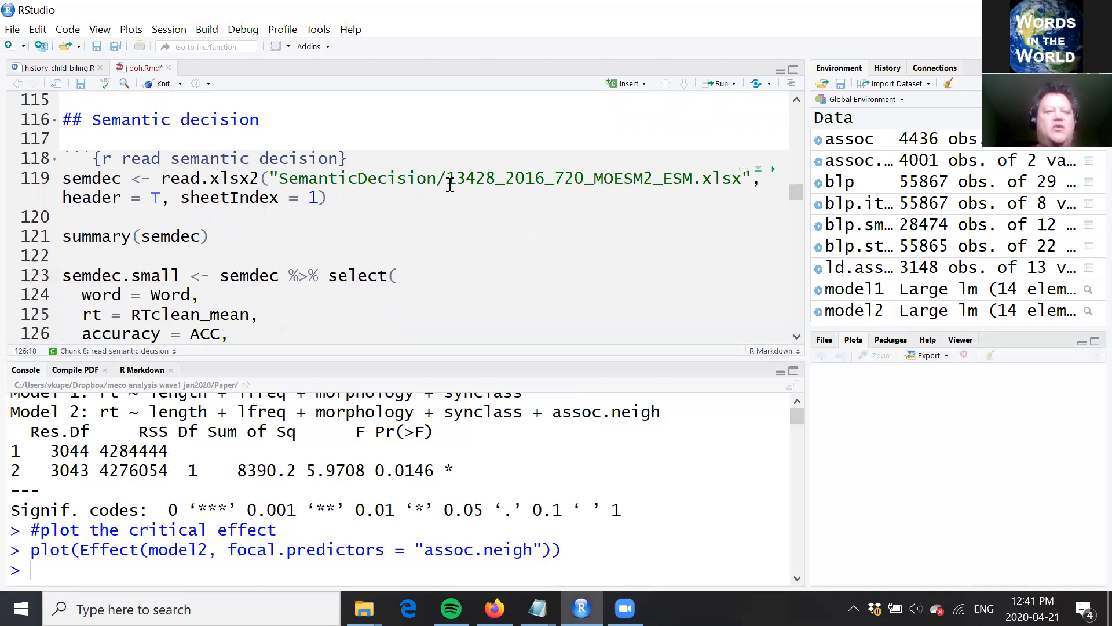
{"action": "key", "text": "Up"}
{"action": "key", "text": "Up"}
{"action": "key", "text": "Up"}
{"action": "key", "text": "Up"}
{"action": "key", "text": "Up"}
{"action": "key", "text": "Up"}
{"action": "key", "text": "Up"}
{"action": "key", "text": "Up"}
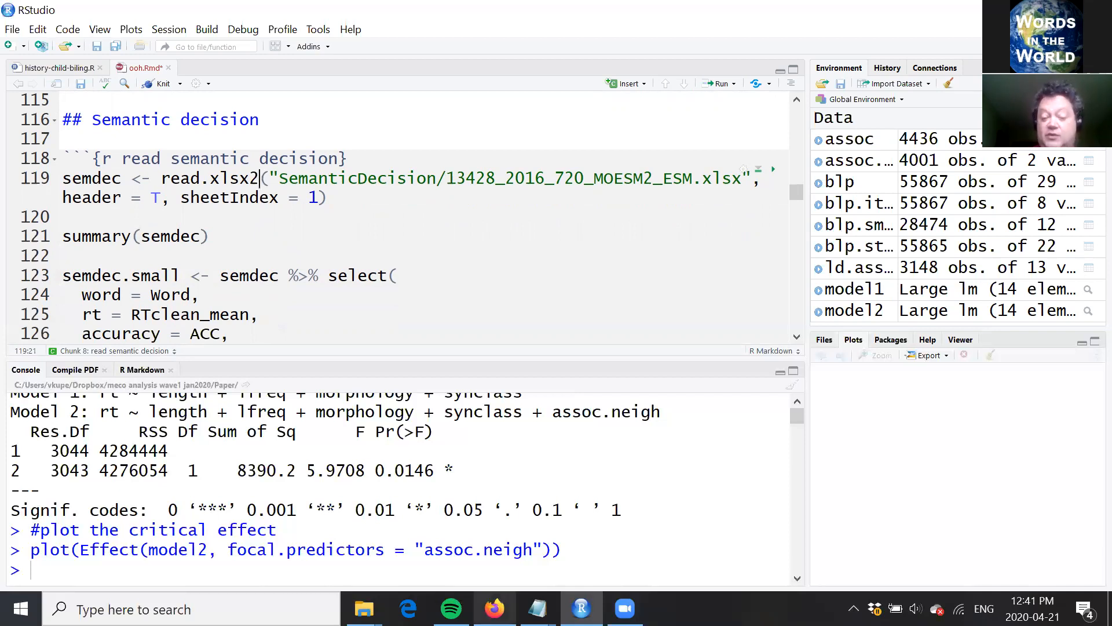
Step: Switch to Firefox, find "pexm" on the word megastudy data page to check the dataset's source, and return to RStudio
{"action": "mouse_move", "coordinate": [494, 608]}
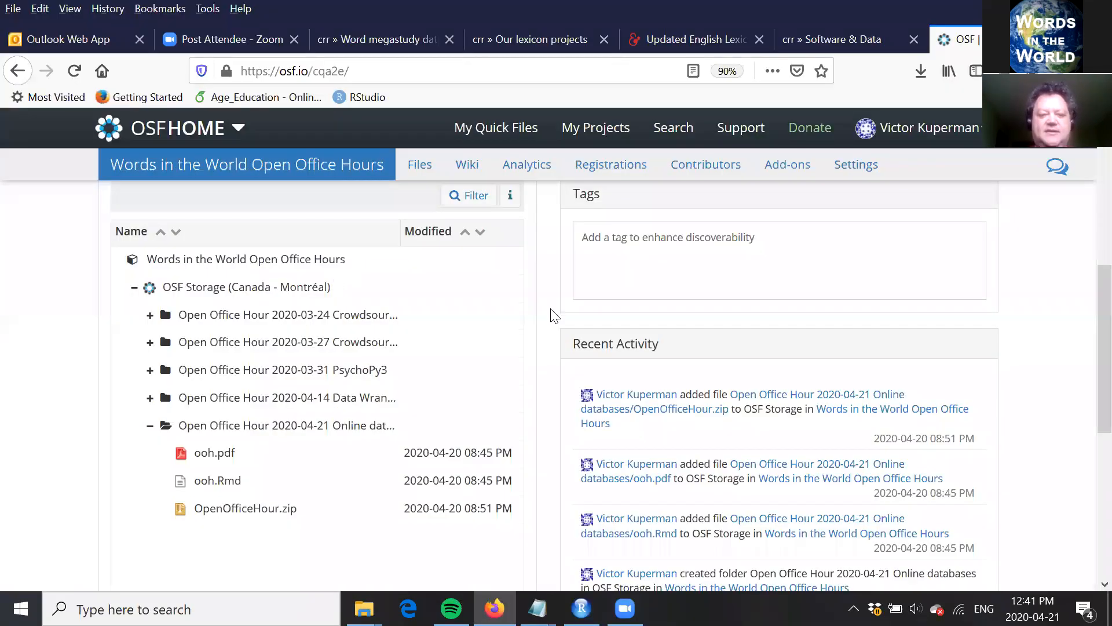
{"action": "key", "text": "ctrl+Tab"}
{"action": "type", "text": "pexm"}
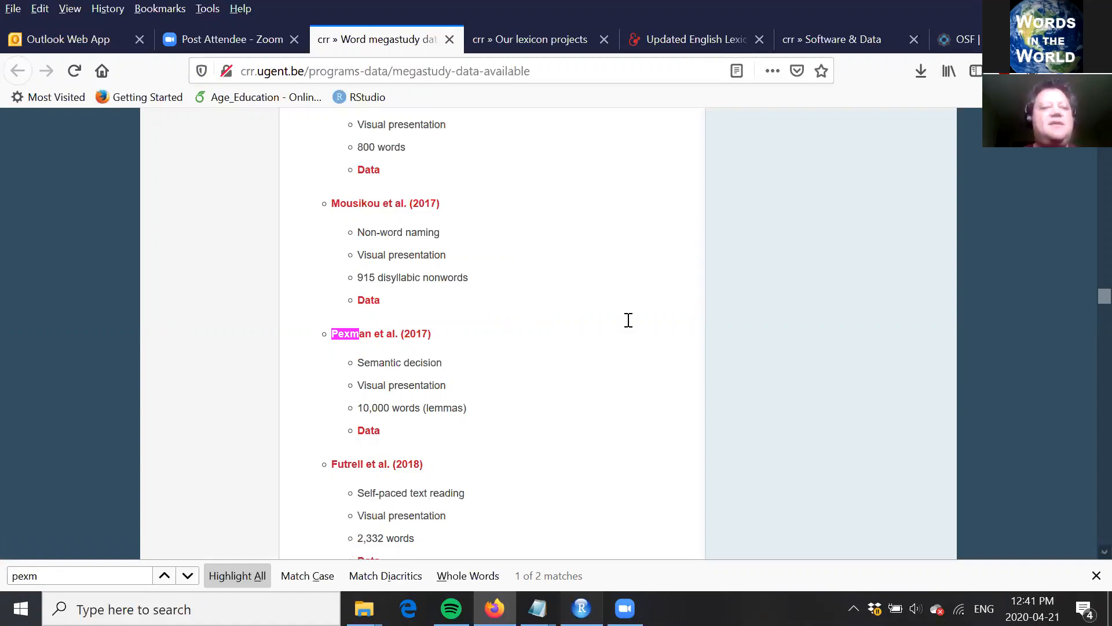
{"action": "key", "text": "alt+Tab"}
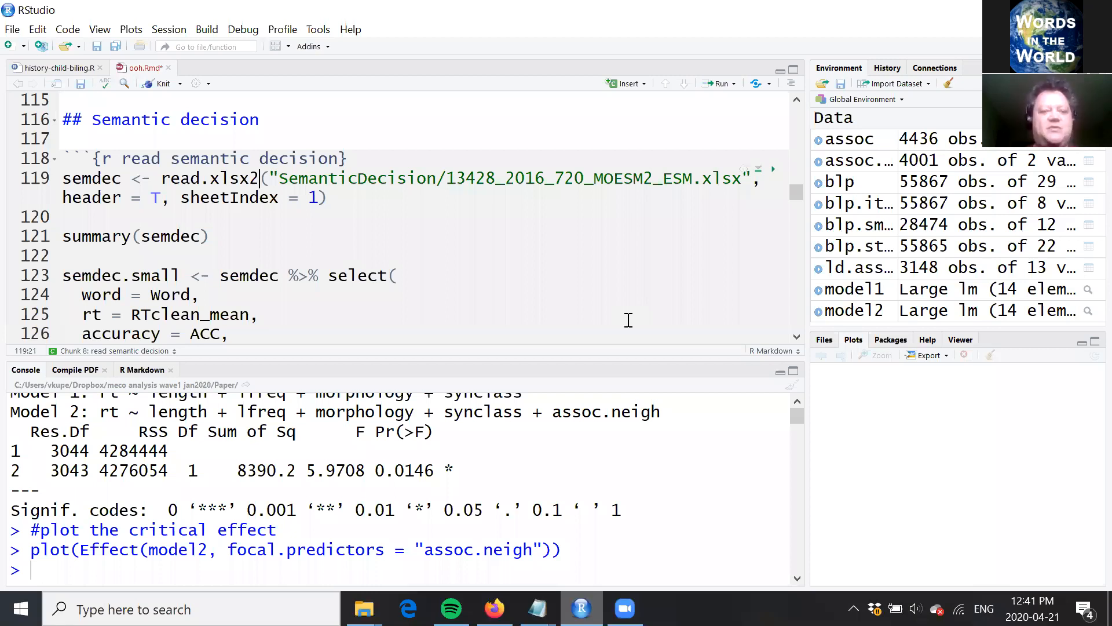
Step: Read SemanticDecision/13428_2016_720_MOESM2_ESM.xlsx into semdec with header = T and sheetIndex = 1
{"action": "left_click", "coordinate": [447, 178]}
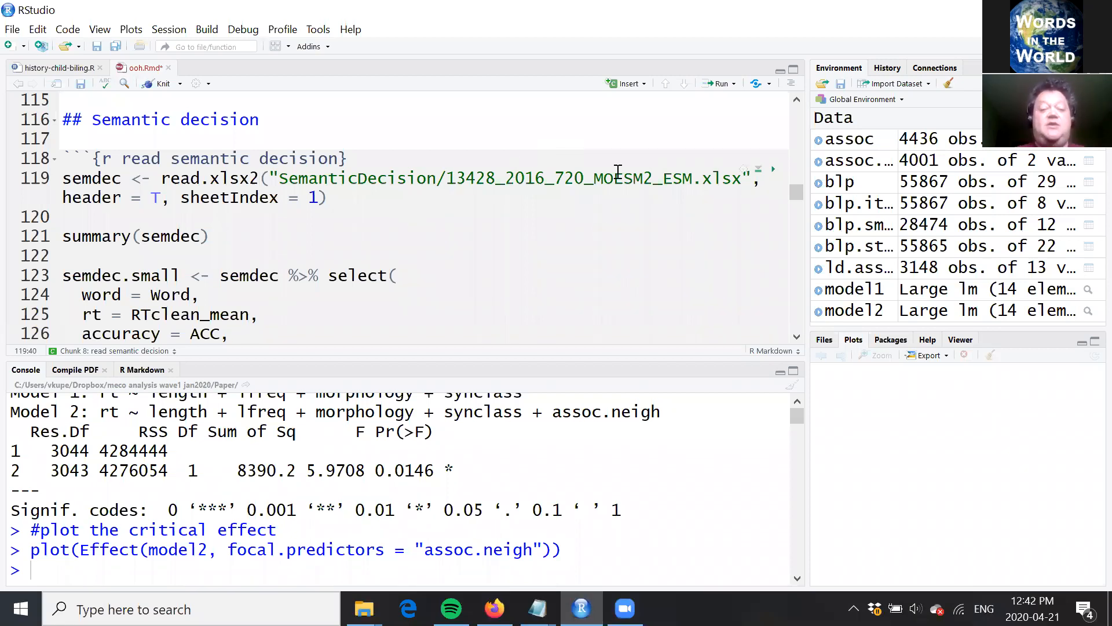
{"action": "left_click", "coordinate": [743, 170]}
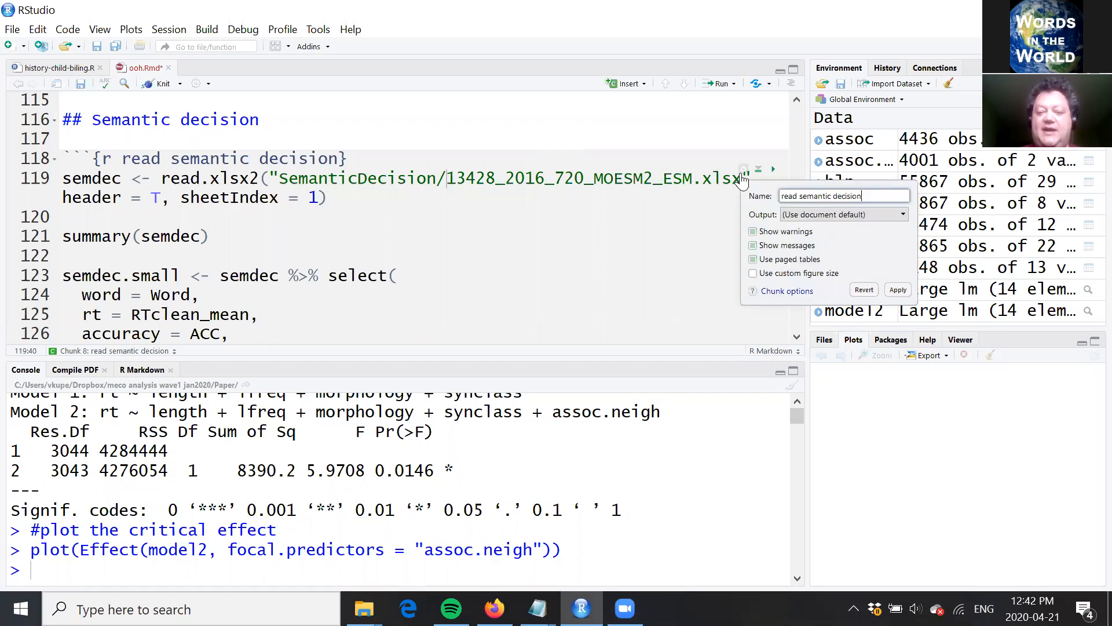
{"action": "key", "text": "Escape"}
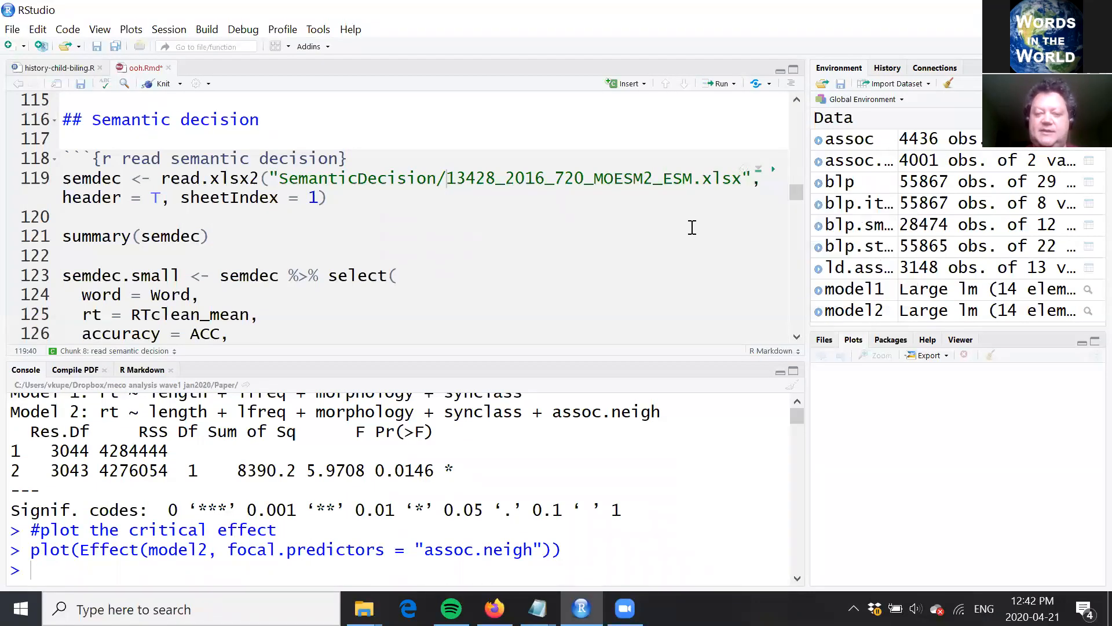
{"action": "left_click", "coordinate": [260, 177]}
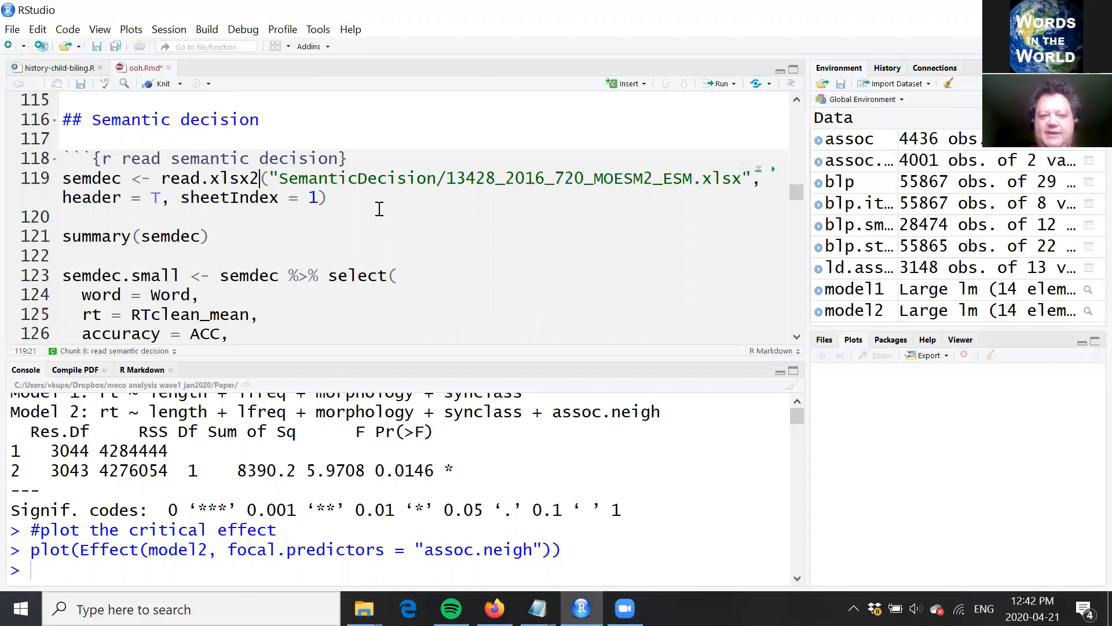
{"action": "key", "text": "ctrl+Return"}
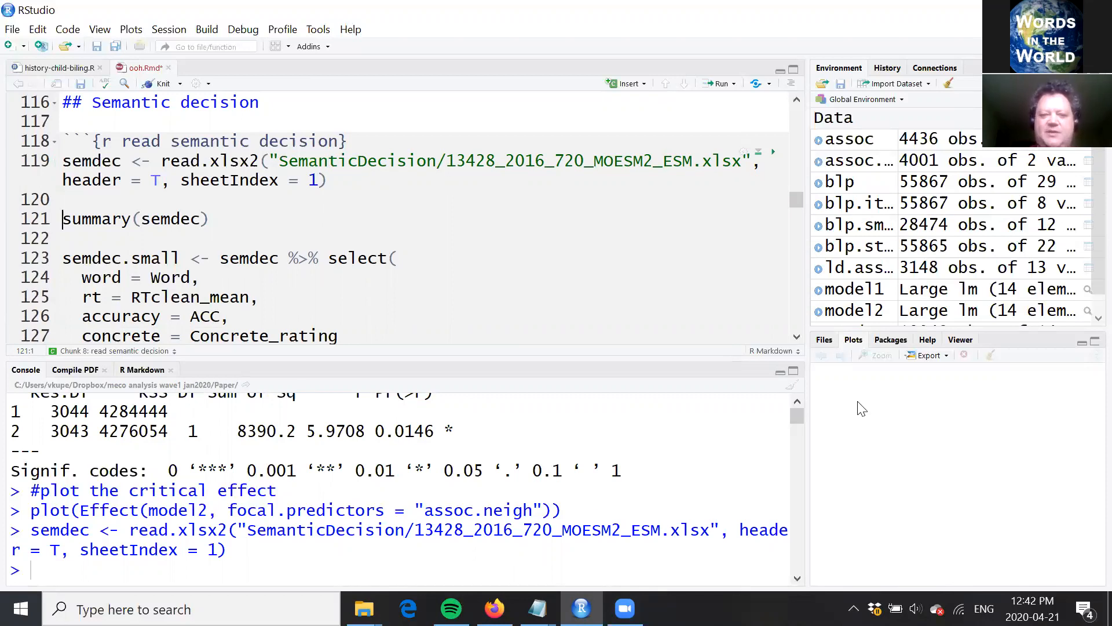
Step: Run summary(semdec) and look through the summarised columns in the console output
{"action": "key", "text": "ctrl+Return"}
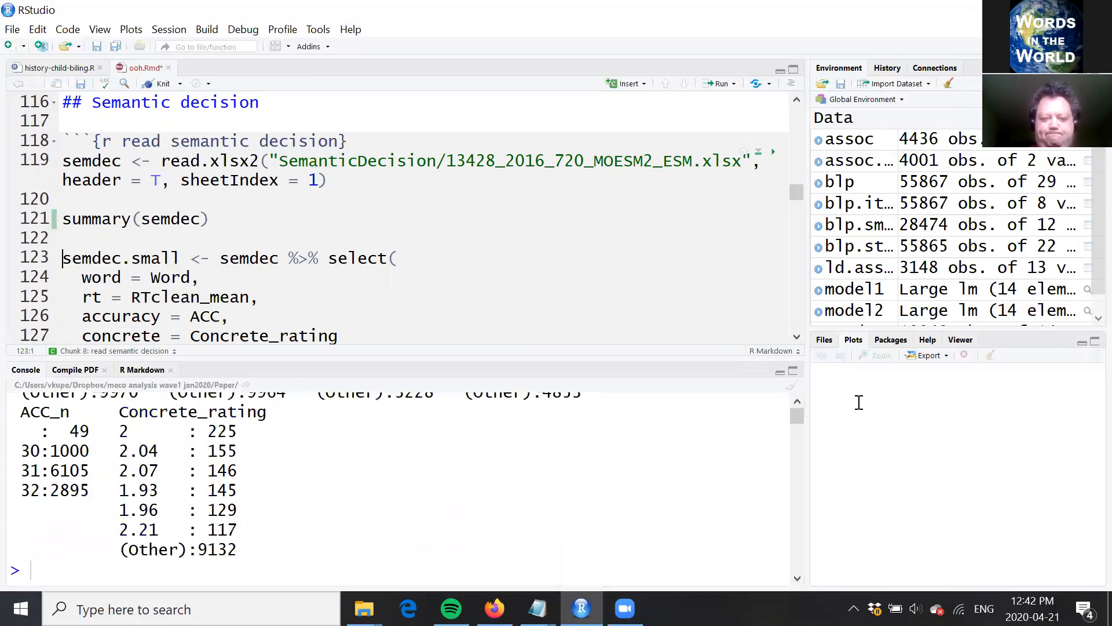
{"action": "scroll", "coordinate": [797, 401], "scroll_direction": "up", "scroll_amount": 5}
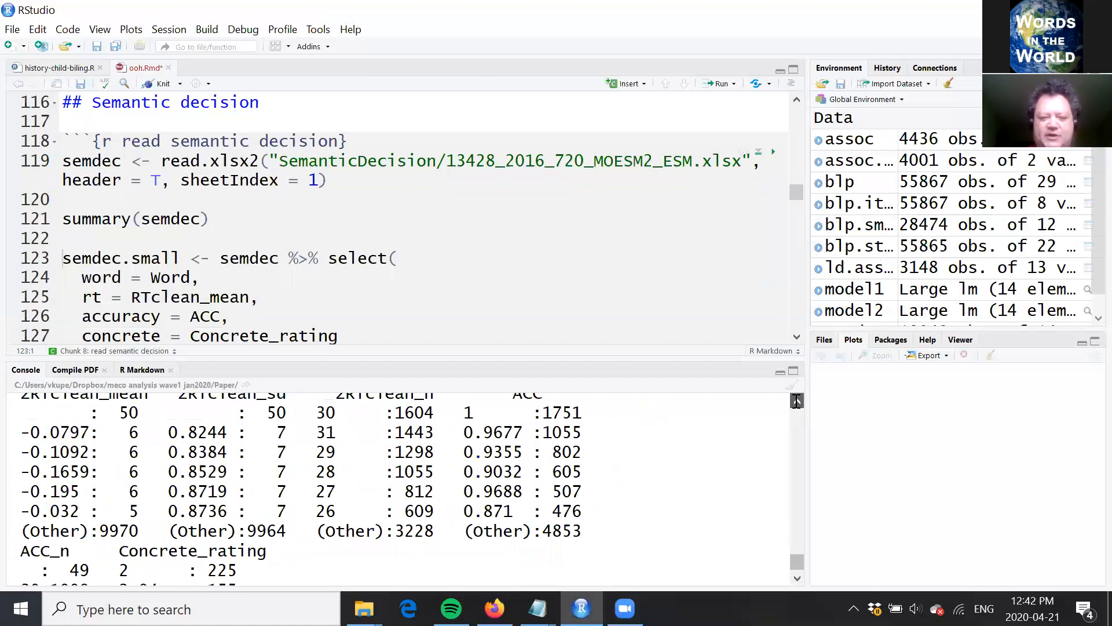
{"action": "scroll", "coordinate": [797, 401], "scroll_direction": "up", "scroll_amount": 5}
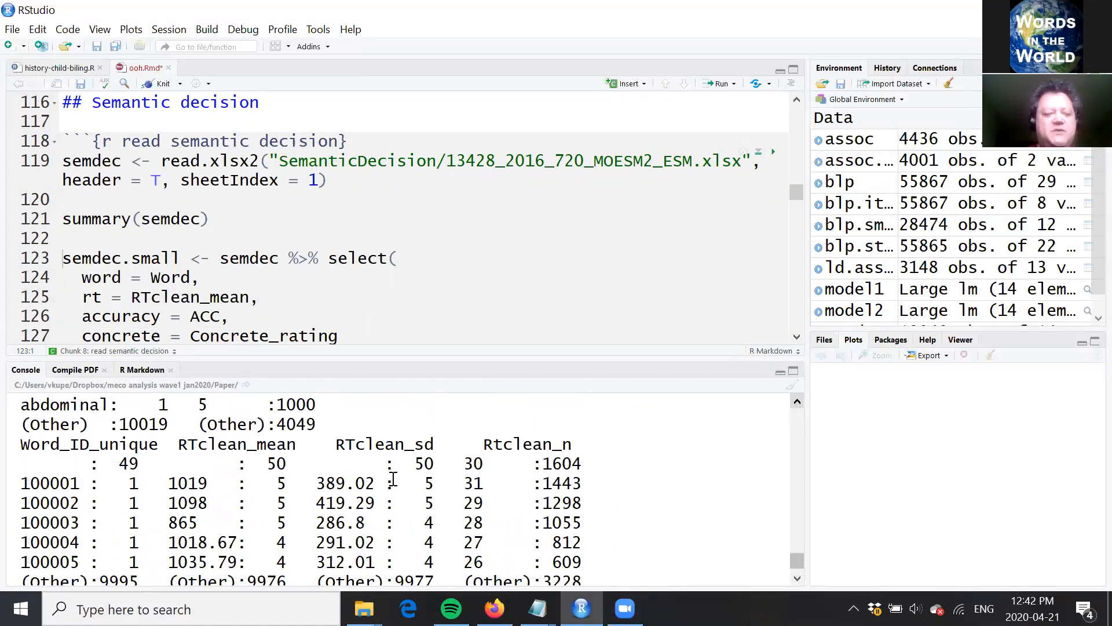
{"action": "scroll", "coordinate": [282, 489], "scroll_direction": "up", "scroll_amount": 1}
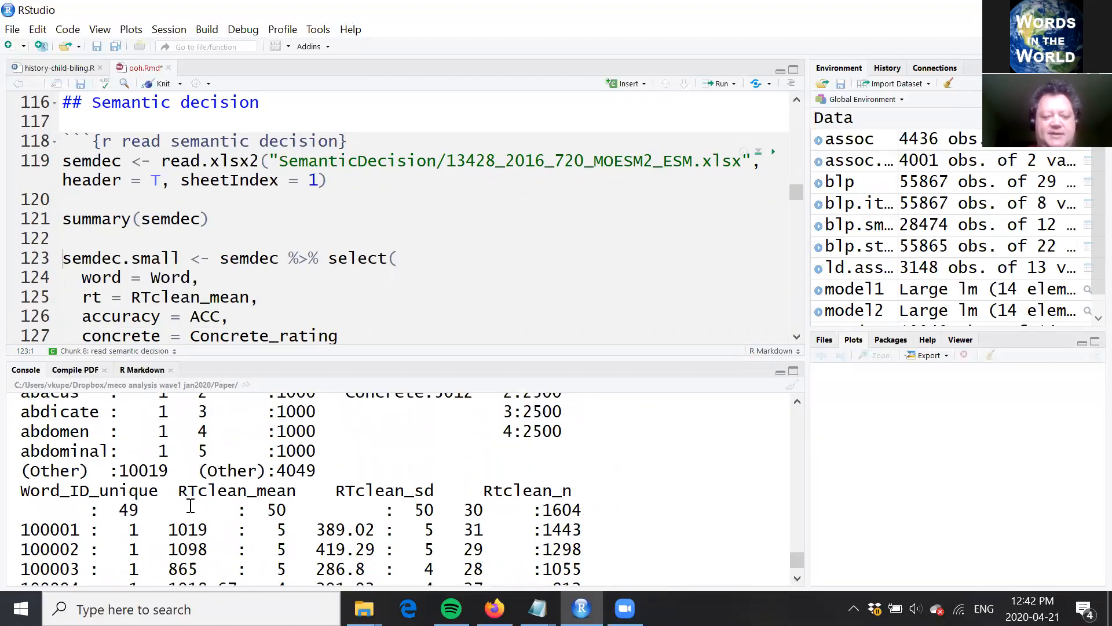
{"action": "left_click", "coordinate": [799, 401]}
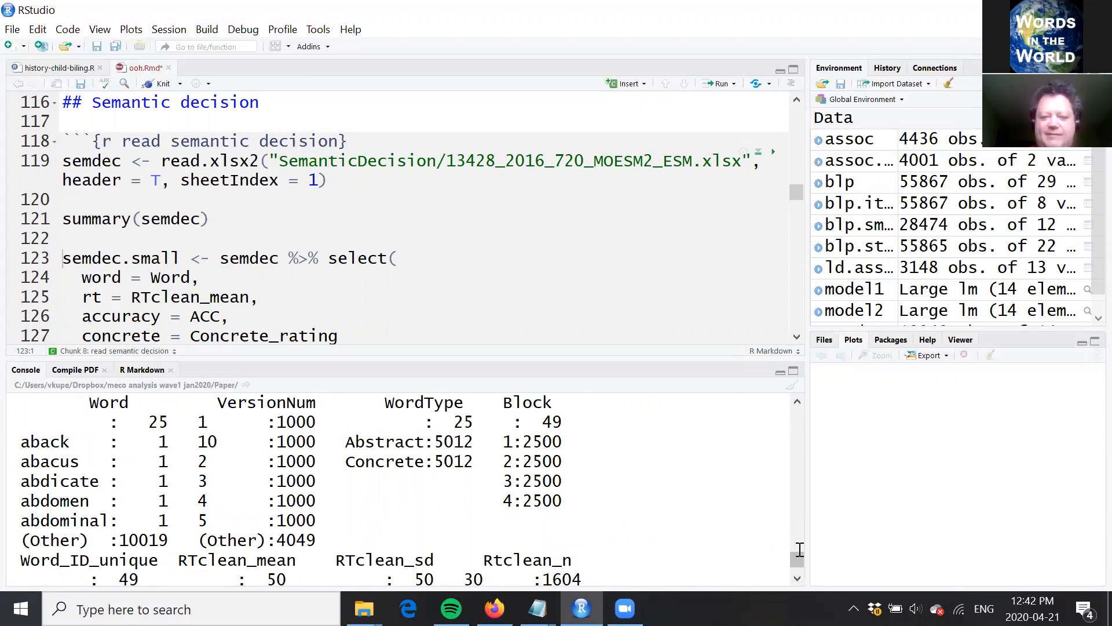
{"action": "left_click", "coordinate": [796, 580]}
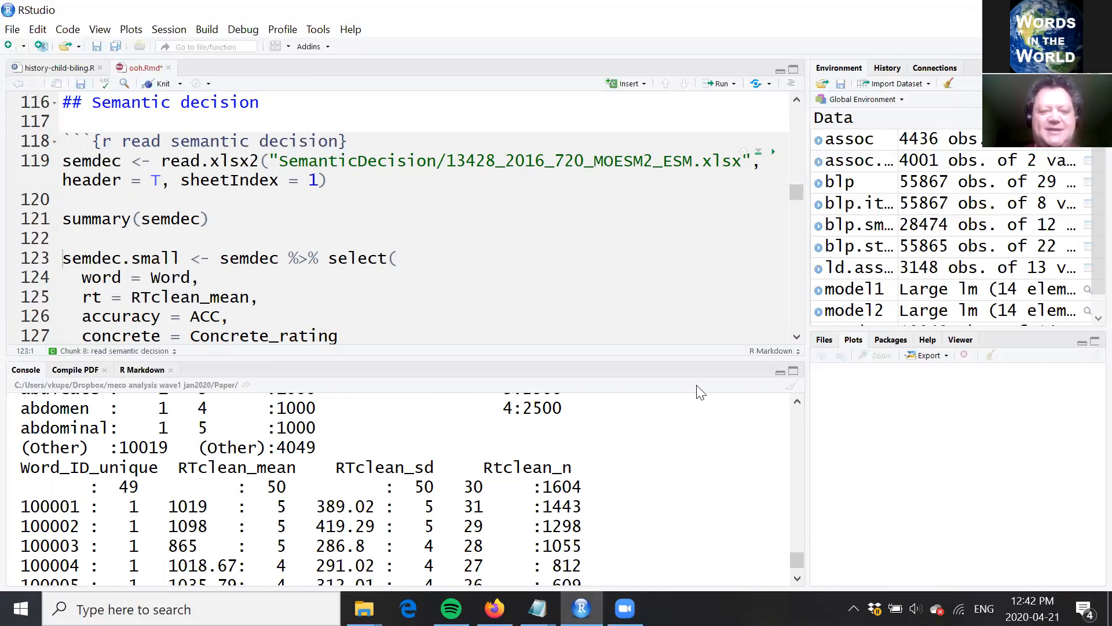
{"action": "left_click", "coordinate": [796, 580]}
{"action": "left_click", "coordinate": [796, 579]}
{"action": "left_click", "coordinate": [796, 579]}
{"action": "left_click", "coordinate": [797, 580]}
{"action": "left_click", "coordinate": [797, 580]}
Step: Review the select() code that builds semdec.small from Word, RTclean_mean, ACC and Concrete_rating
{"action": "left_click", "coordinate": [409, 232]}
{"action": "key", "text": "Down"}
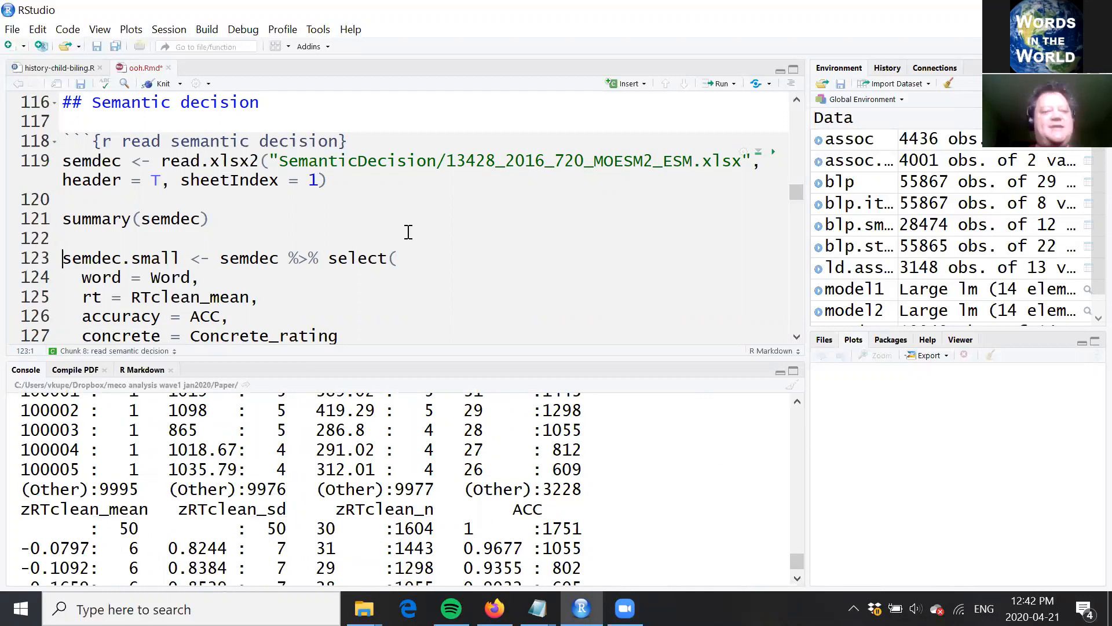
{"action": "key", "text": "Down"}
{"action": "key", "text": "Down"}
{"action": "key", "text": "Down"}
{"action": "key", "text": "Down"}
{"action": "key", "text": "Down"}
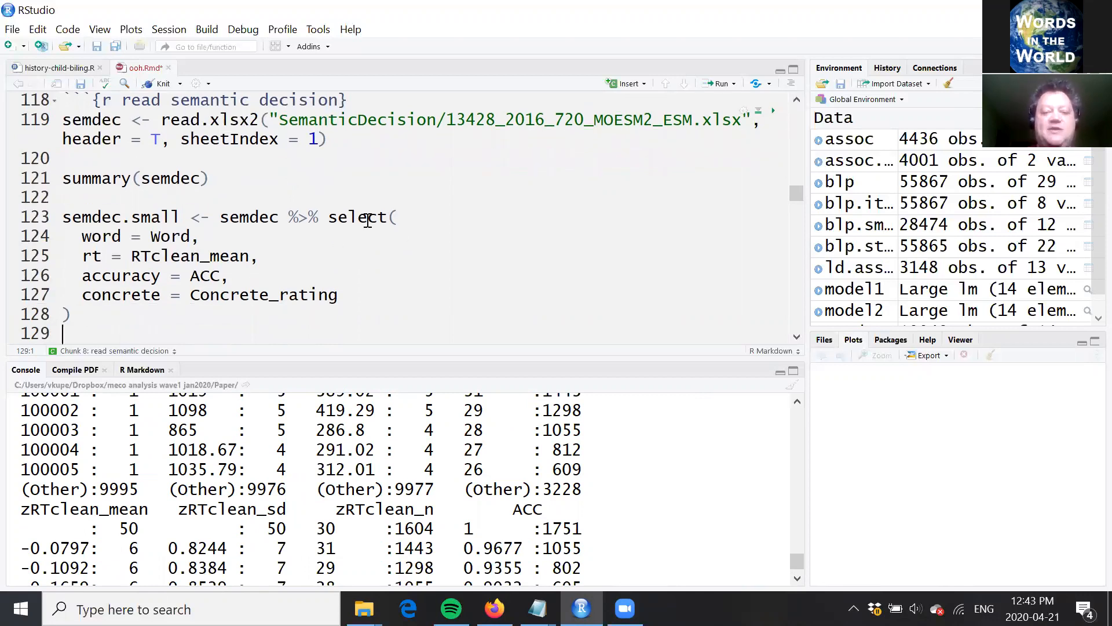
{"action": "left_click", "coordinate": [428, 215]}
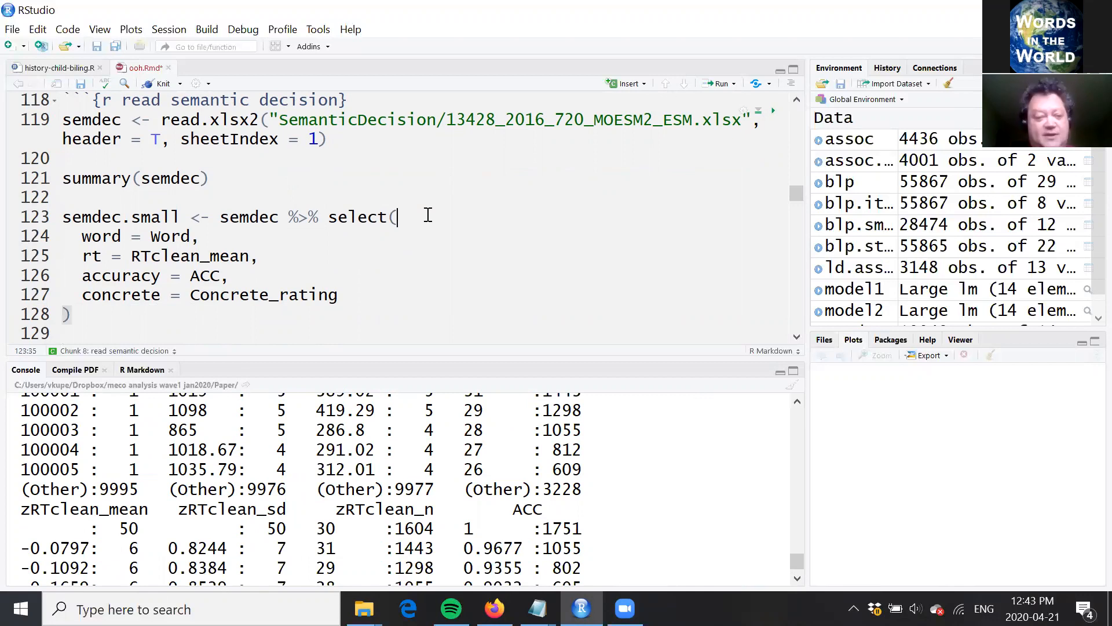
{"action": "left_click", "coordinate": [370, 294]}
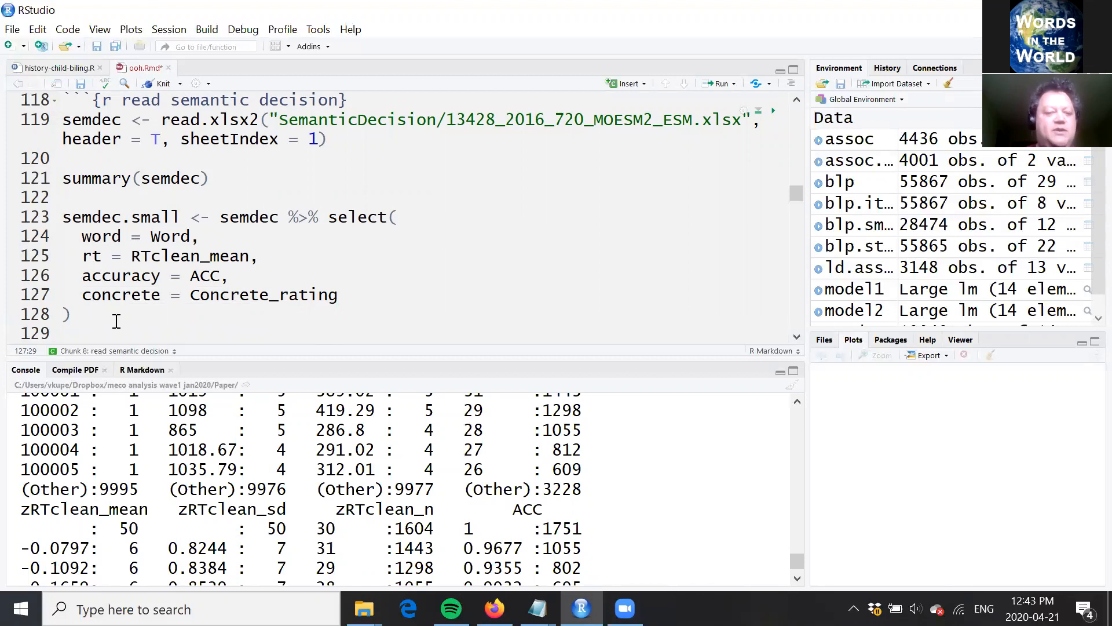
{"action": "left_click", "coordinate": [226, 328]}
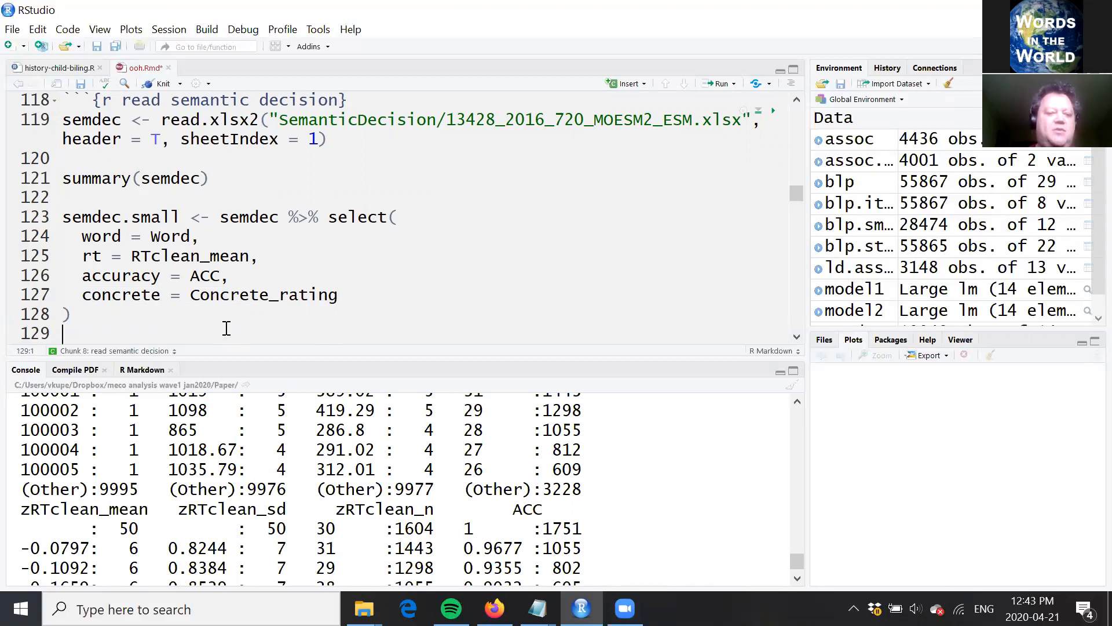
Step: Run the select() code that builds semdec.small with word, rt, accuracy and concrete columns from semdec
{"action": "key", "text": "Down"}
{"action": "key", "text": "Down"}
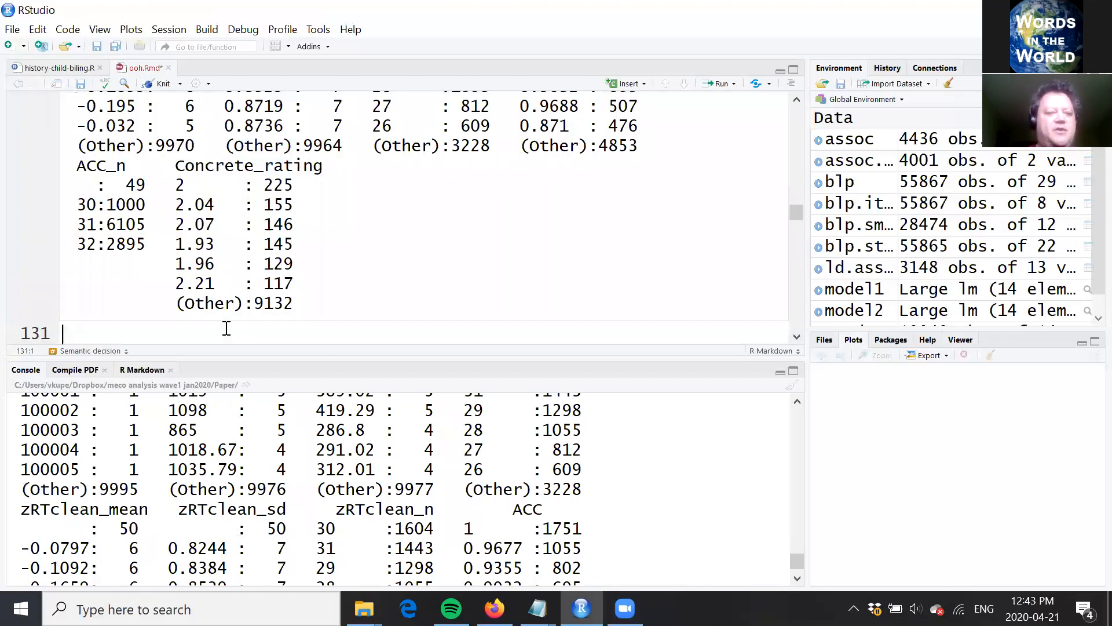
{"action": "key", "text": "Down"}
{"action": "key", "text": "Up"}
{"action": "key", "text": "Up"}
{"action": "key", "text": "Up"}
{"action": "key", "text": "Up"}
{"action": "key", "text": "Up"}
{"action": "key", "text": "Up"}
{"action": "key", "text": "Up"}
{"action": "key", "text": "Up"}
{"action": "key", "text": "Up"}
{"action": "key", "text": "Up"}
{"action": "key", "text": "Down"}
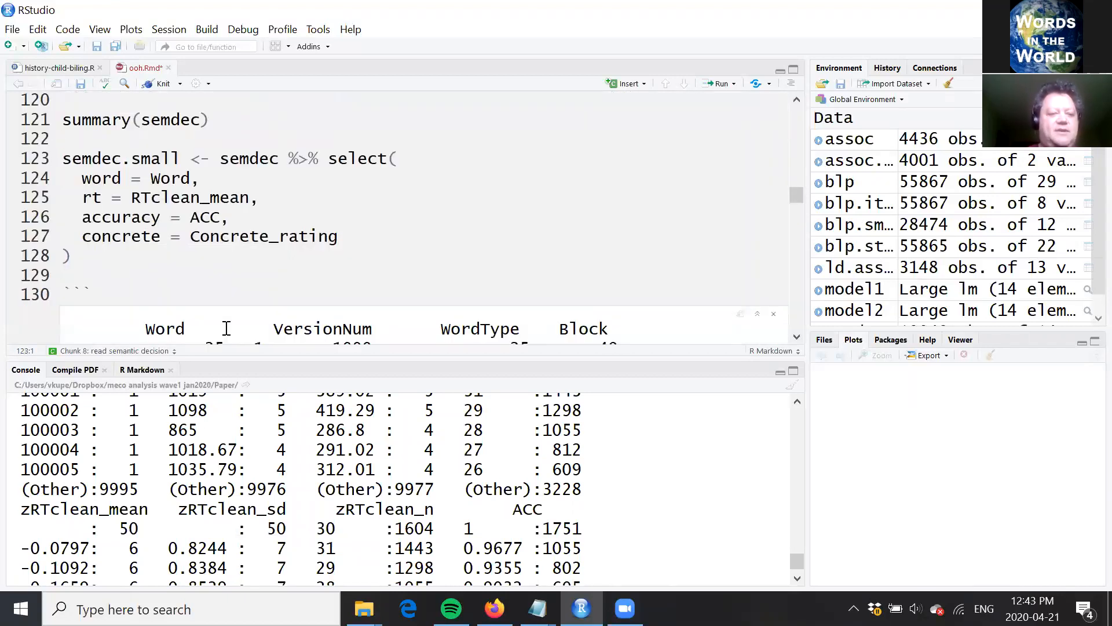
{"action": "key", "text": "ctrl+Return"}
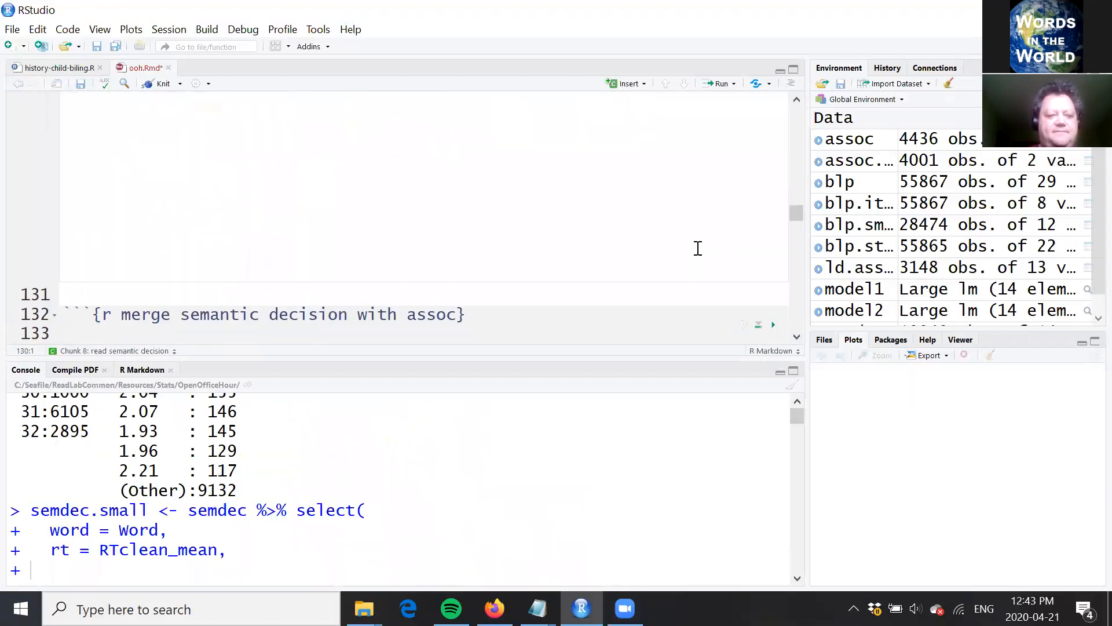
Step: Run the inner_join of semdec.small and assoc.small by "word" to create sd.assoc
{"action": "scroll", "coordinate": [799, 346], "scroll_direction": "up", "scroll_amount": 4}
{"action": "left_click", "coordinate": [798, 339]}
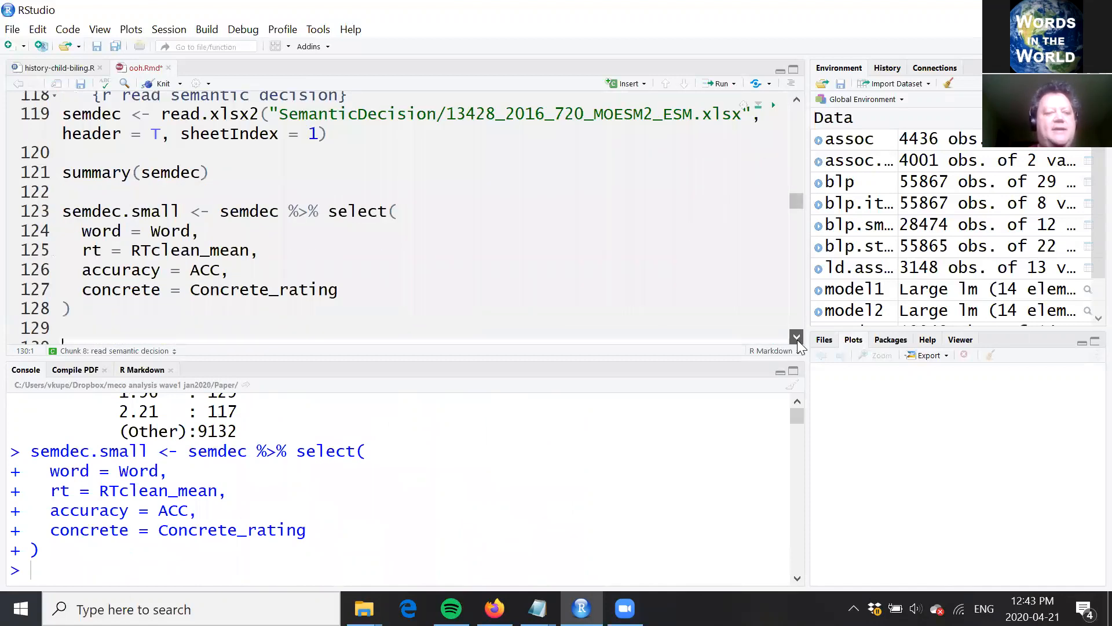
{"action": "scroll", "coordinate": [417, 204], "scroll_direction": "down", "scroll_amount": 4}
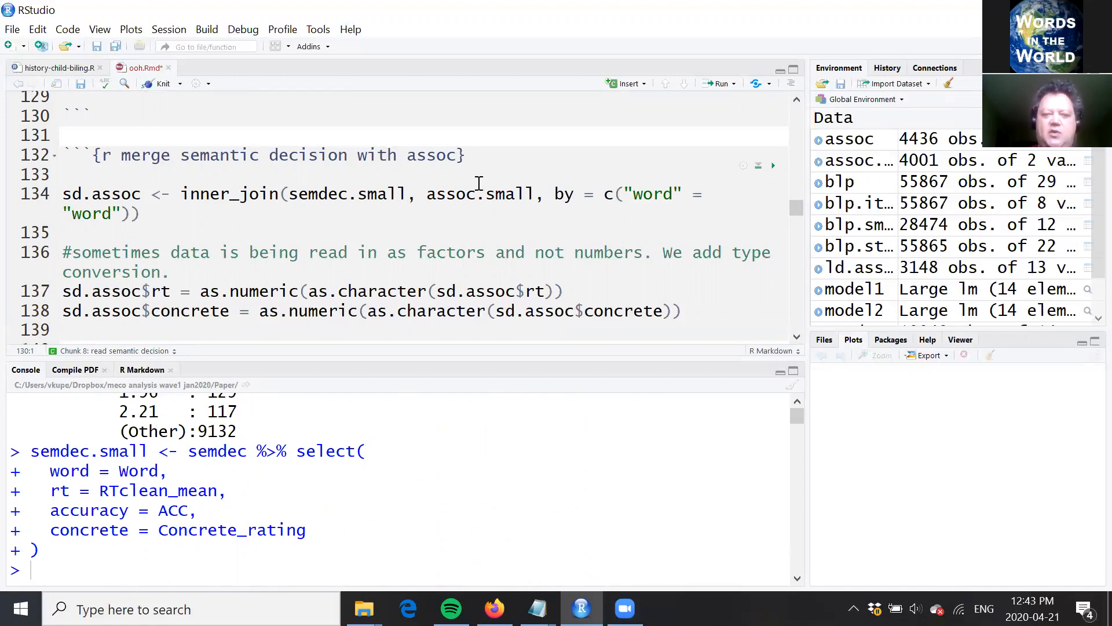
{"action": "left_click", "coordinate": [112, 195]}
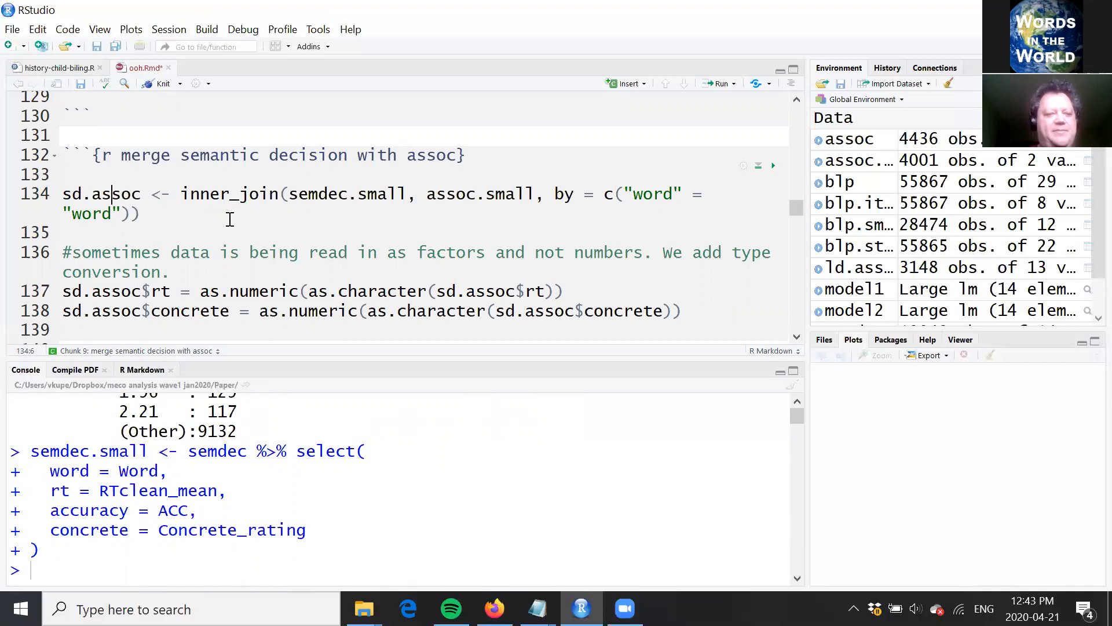
{"action": "key", "text": "ctrl+Return"}
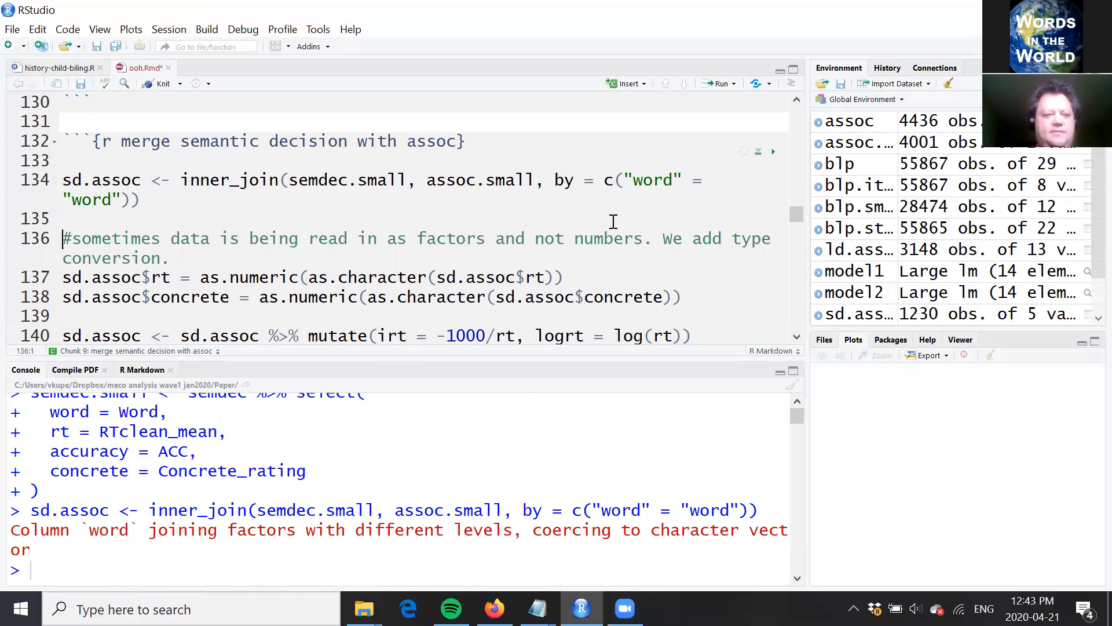
Step: Open the sd.assoc data frame in the data viewer to inspect its merged columns, and return to ooh.Rmd
{"action": "left_click", "coordinate": [922, 320]}
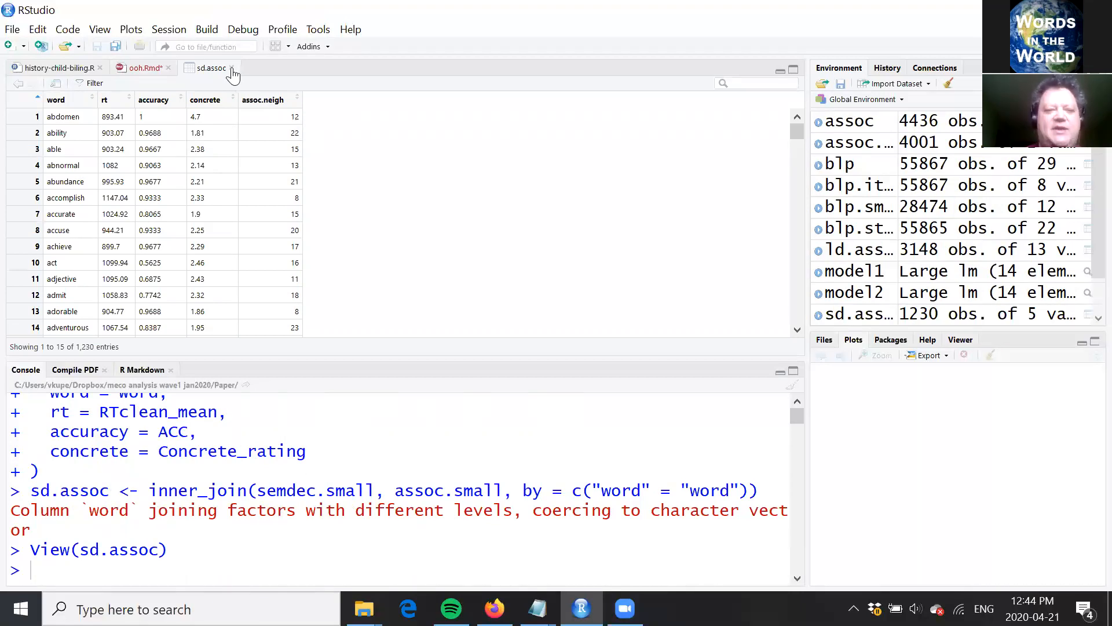
{"action": "left_click", "coordinate": [393, 183]}
{"action": "left_click", "coordinate": [331, 275]}
Step: Run the type conversion lines that turn sd.assoc$rt and sd.assoc$concrete into numeric values
{"action": "key", "text": "Down"}
{"action": "key", "text": "Down"}
{"action": "key", "text": "Up"}
{"action": "key", "text": "Up"}
{"action": "key", "text": "Up"}
{"action": "key", "text": "Right"}
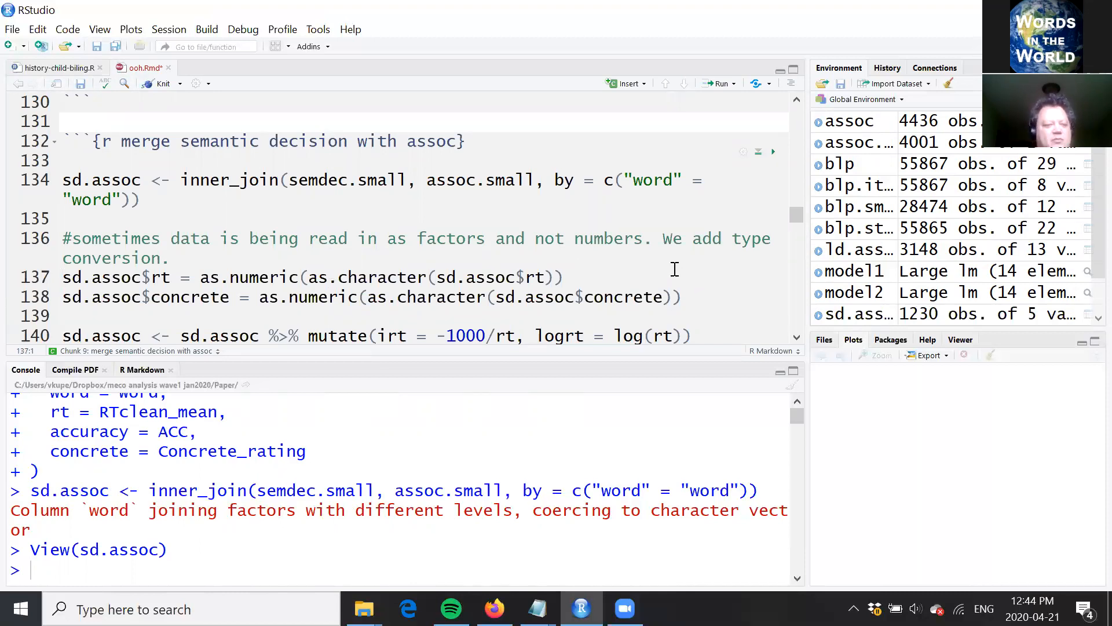
{"action": "key", "text": "ctrl+Return"}
{"action": "key", "text": "ctrl+Return"}
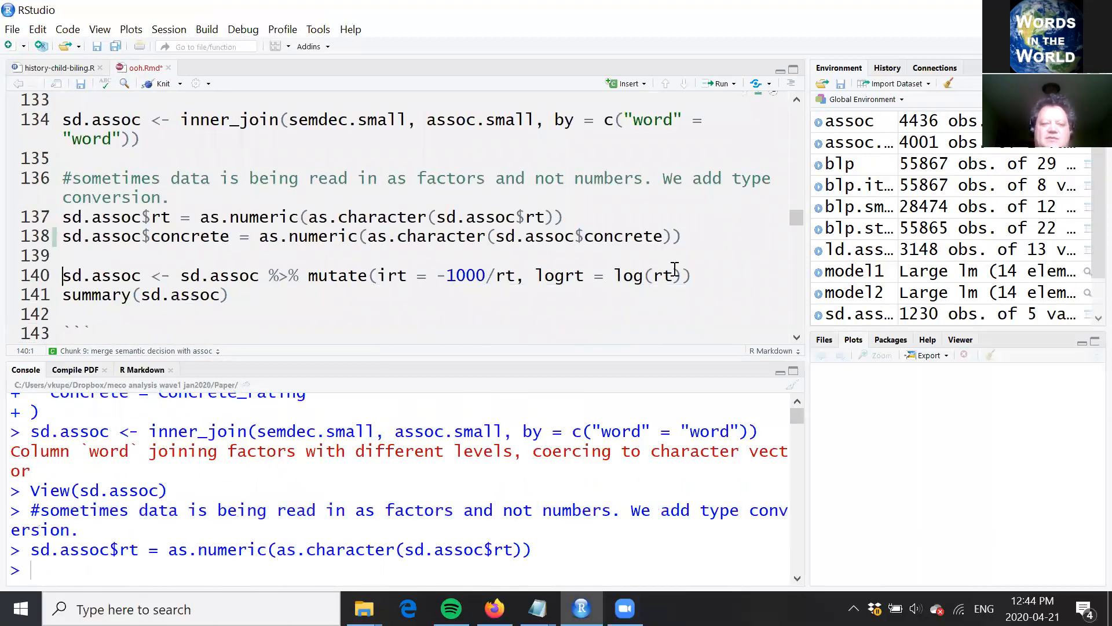
Step: Run the mutate() line that adds irt = -1000/rt and logrt = log(rt) to sd.assoc
{"action": "left_click", "coordinate": [578, 215]}
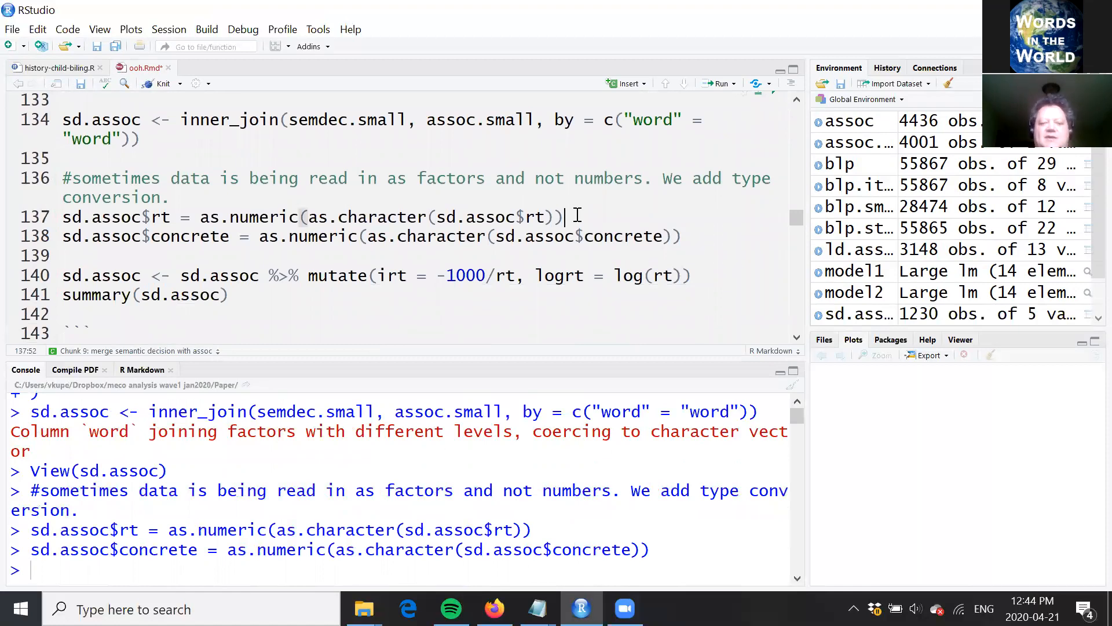
{"action": "key", "text": "Down"}
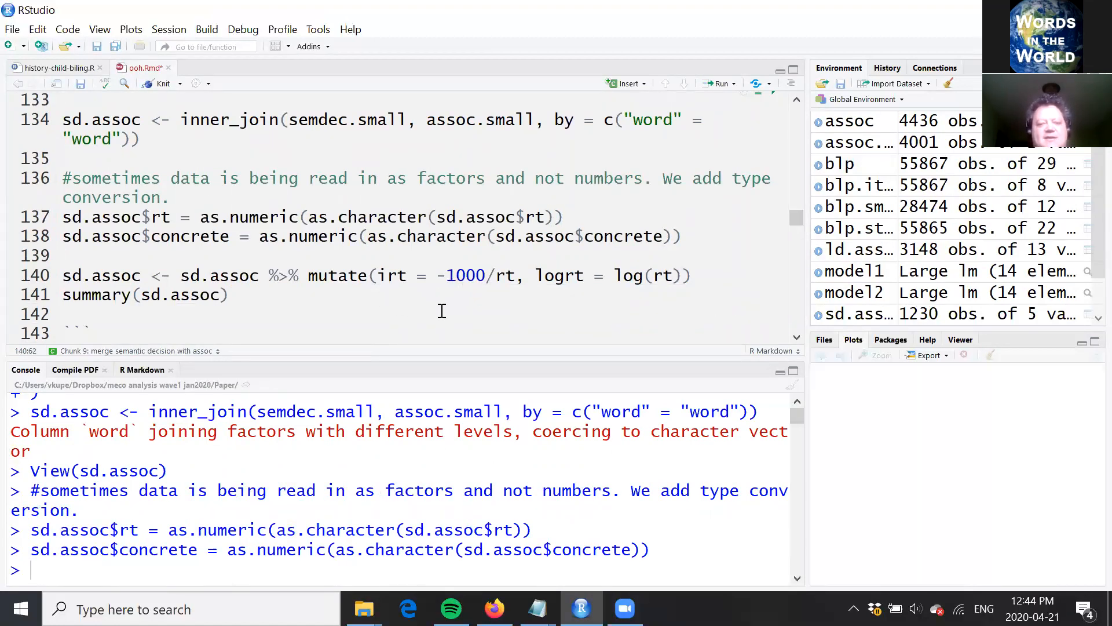
{"action": "left_click", "coordinate": [696, 276]}
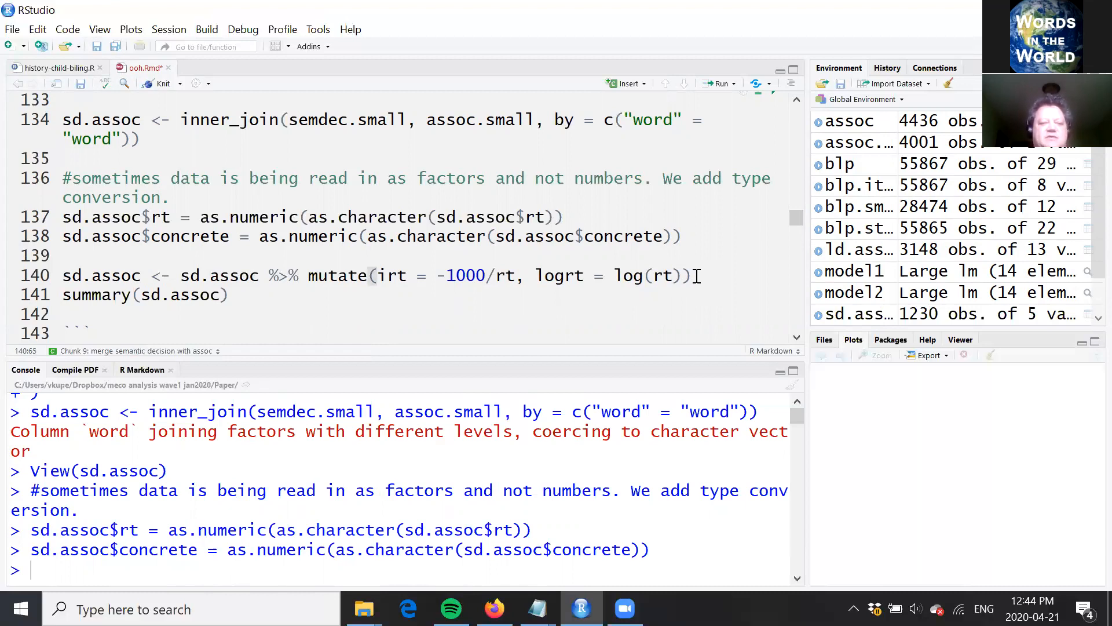
{"action": "left_click", "coordinate": [377, 277]}
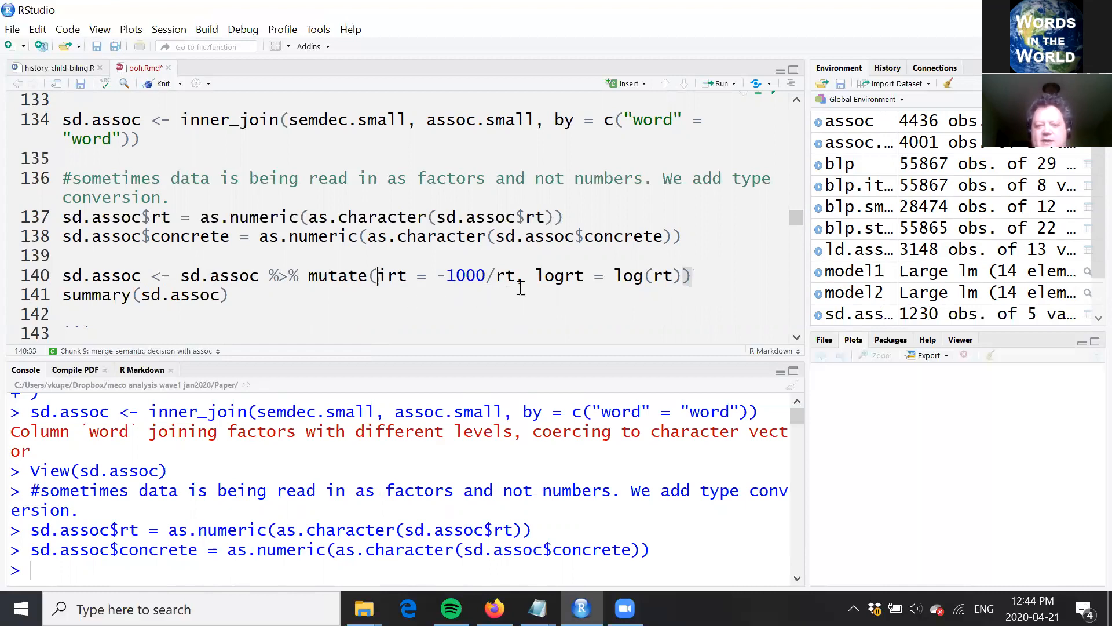
{"action": "left_click", "coordinate": [695, 277]}
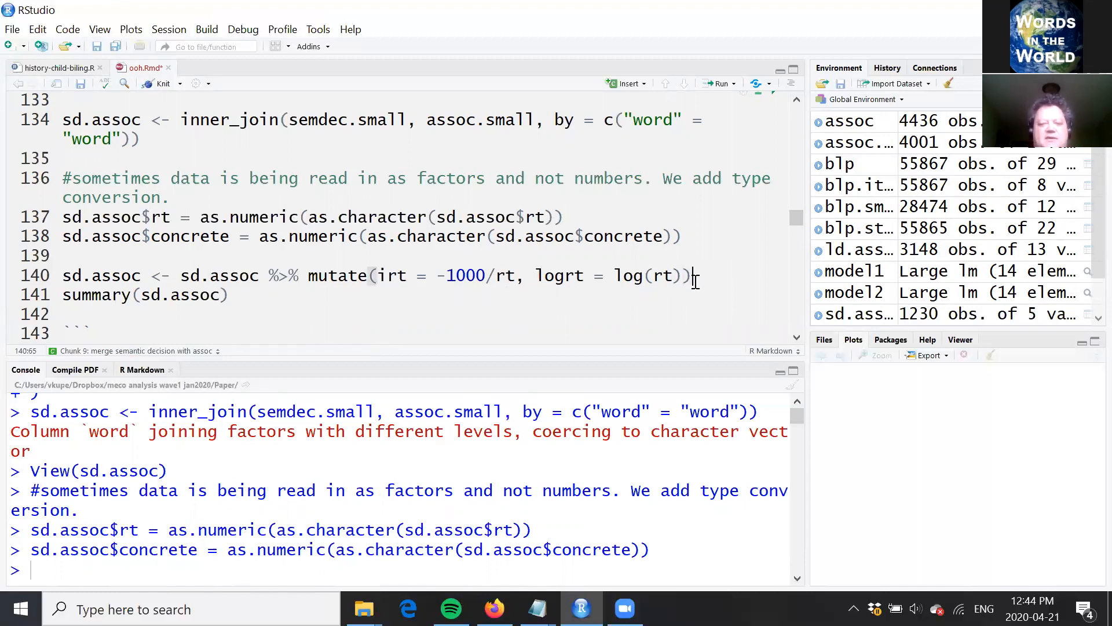
{"action": "key", "text": "ctrl+Return"}
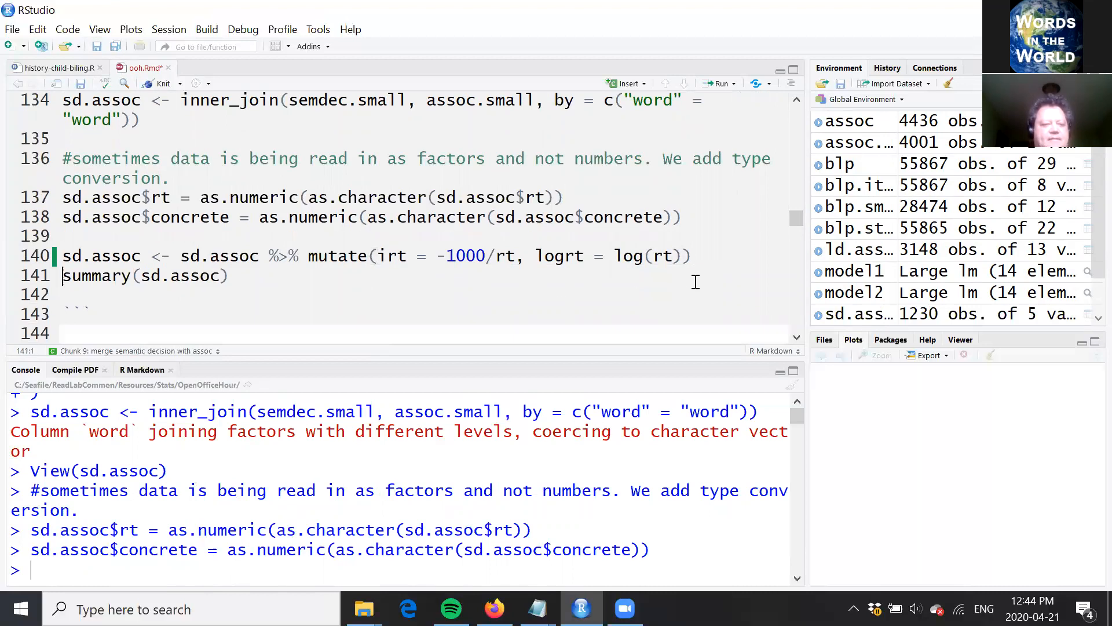
Step: Read the note below the merge chunk on the sources for the missing word frequency and affective rating variables
{"action": "key", "text": "Down"}
{"action": "key", "text": "Down"}
{"action": "key", "text": "Down"}
{"action": "key", "text": "Down"}
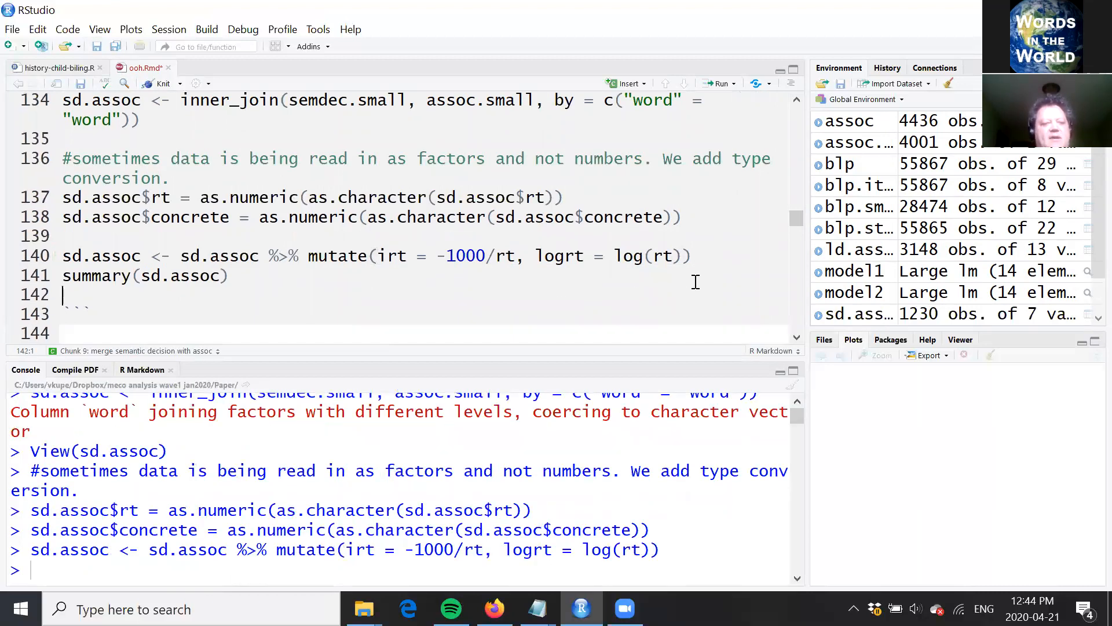
{"action": "key", "text": "Down"}
{"action": "key", "text": "Down"}
{"action": "key", "text": "Down"}
{"action": "key", "text": "Down"}
{"action": "key", "text": "Down"}
{"action": "key", "text": "Down"}
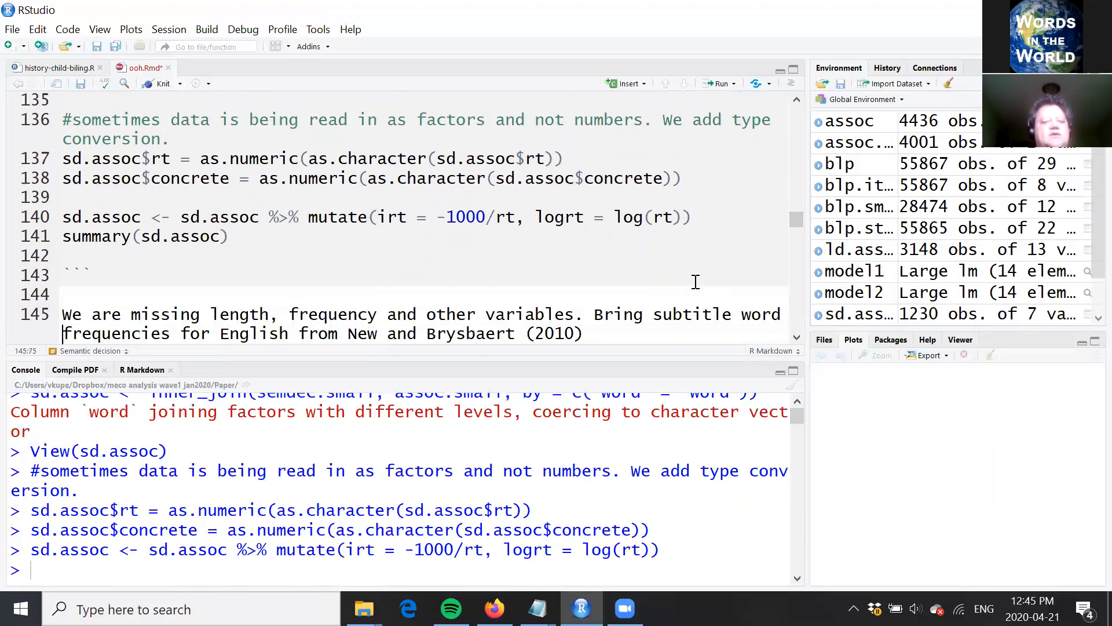
{"action": "key", "text": "Down"}
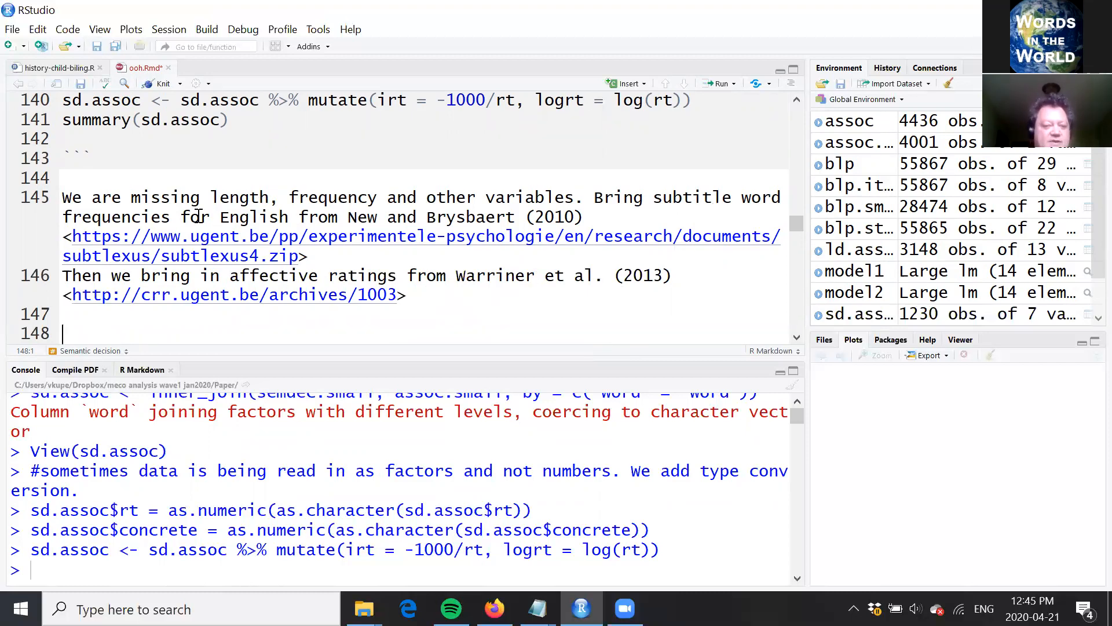
{"action": "left_click", "coordinate": [603, 217]}
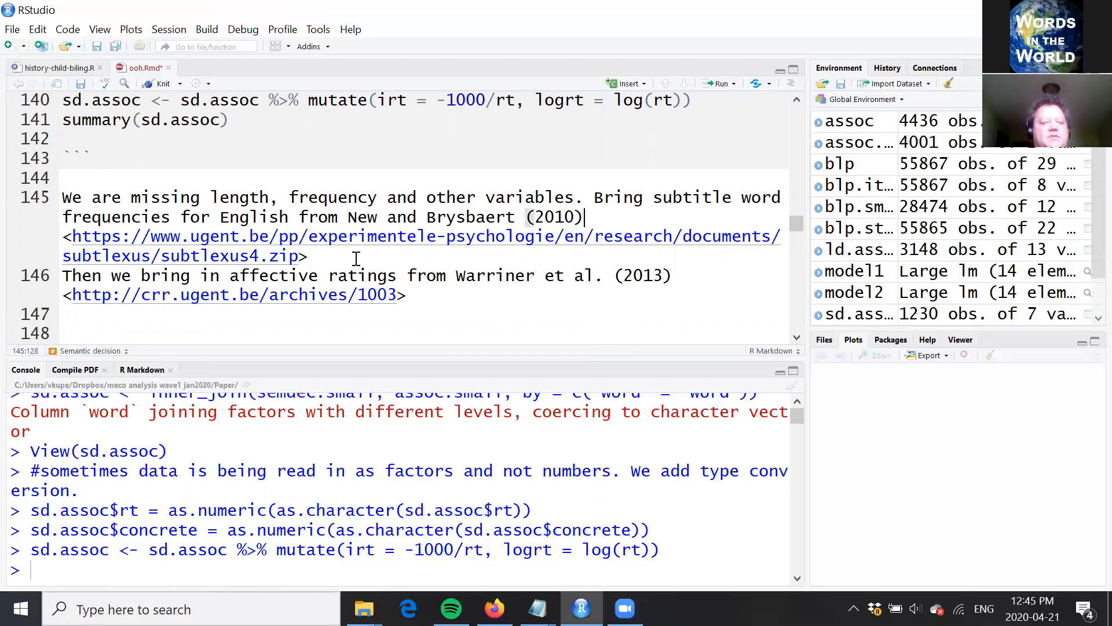
{"action": "left_click", "coordinate": [443, 294]}
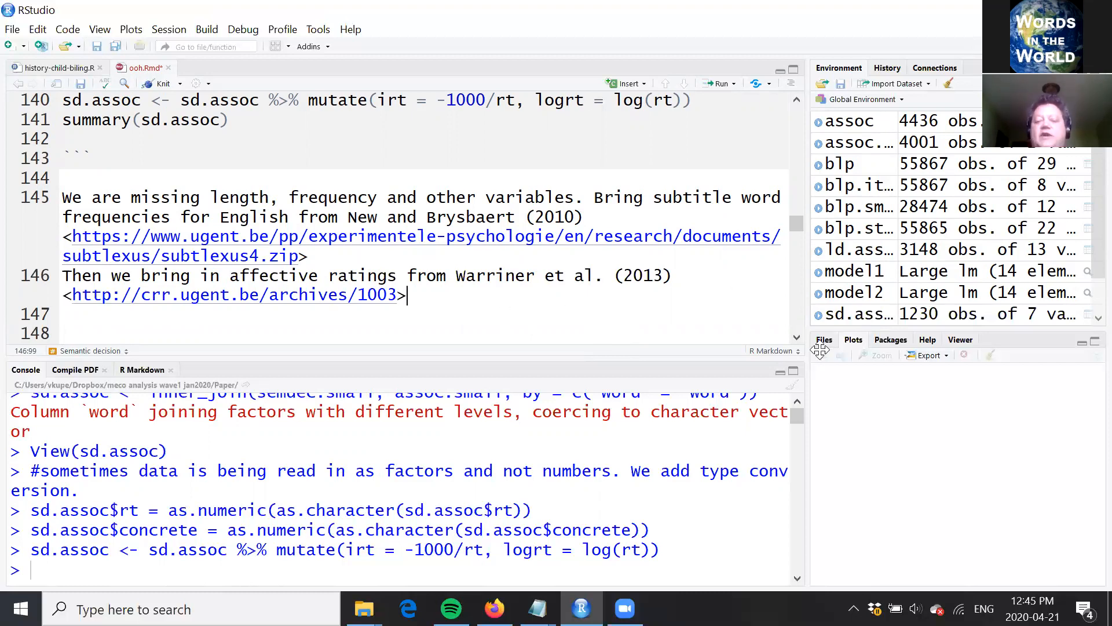
Step: Read SUBTLEX_US/SUBTLEXusfrequencyabove1.xls into subtlex with sheetIndex = 1 from the "add more lex variables" chunk
{"action": "left_click", "coordinate": [797, 338]}
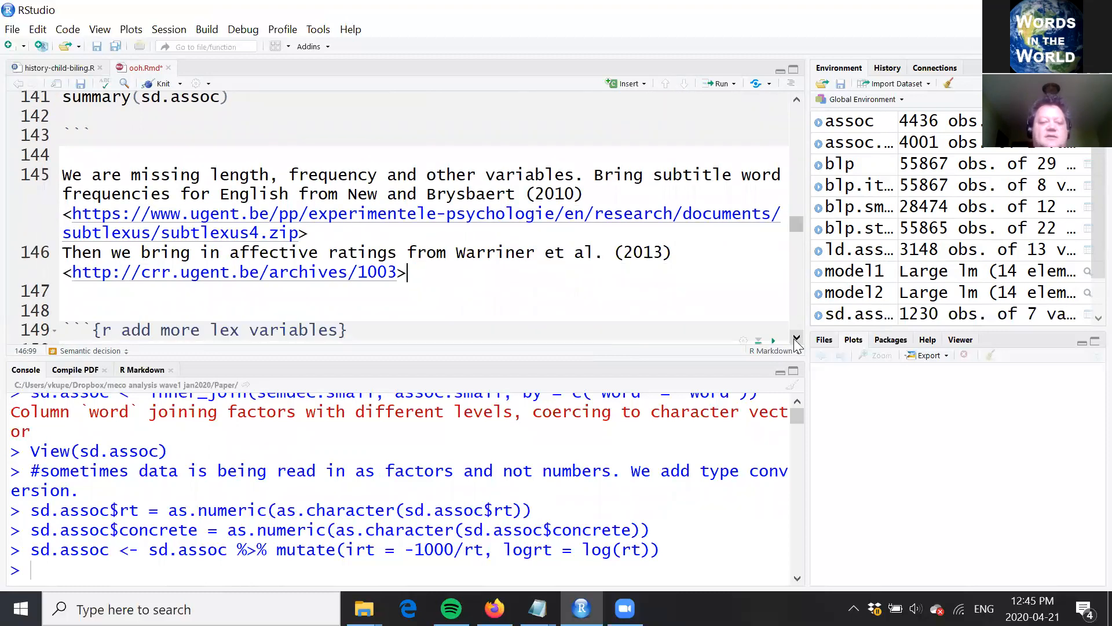
{"action": "left_click", "coordinate": [797, 338]}
{"action": "left_click", "coordinate": [797, 339]}
{"action": "left_click", "coordinate": [796, 338]}
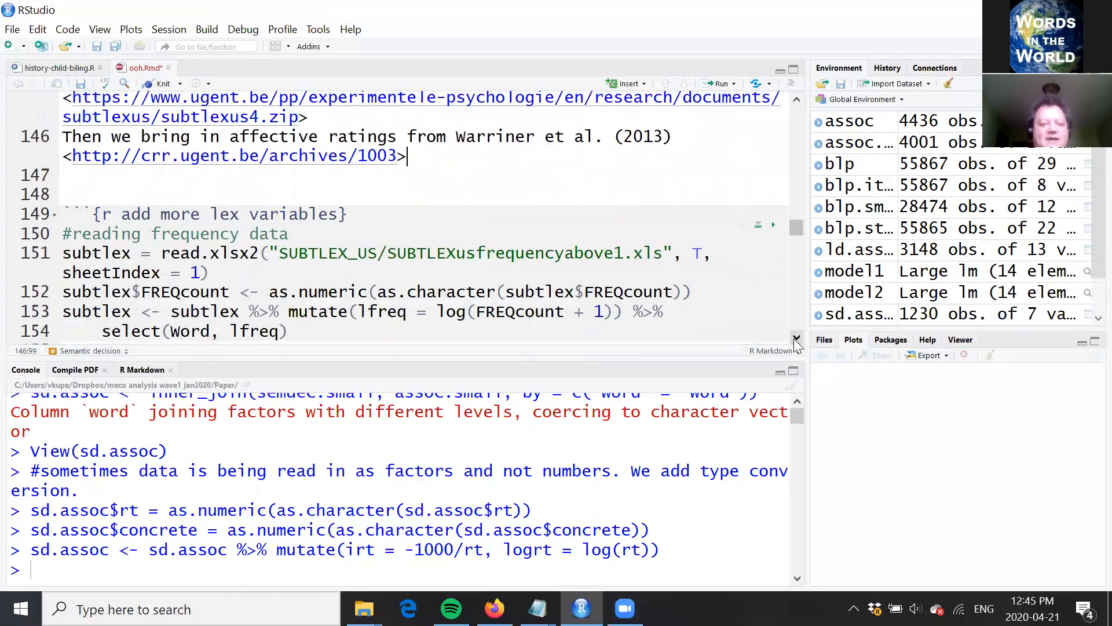
{"action": "left_click", "coordinate": [797, 339]}
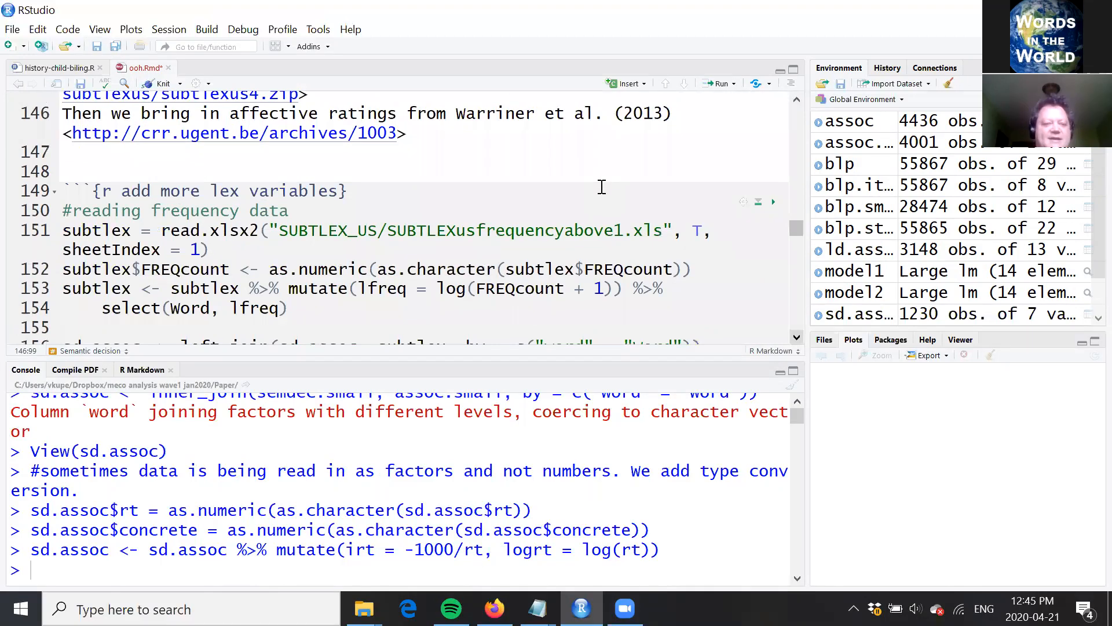
{"action": "scroll", "coordinate": [602, 187], "scroll_direction": "down", "scroll_amount": 1}
{"action": "left_click", "coordinate": [602, 186]}
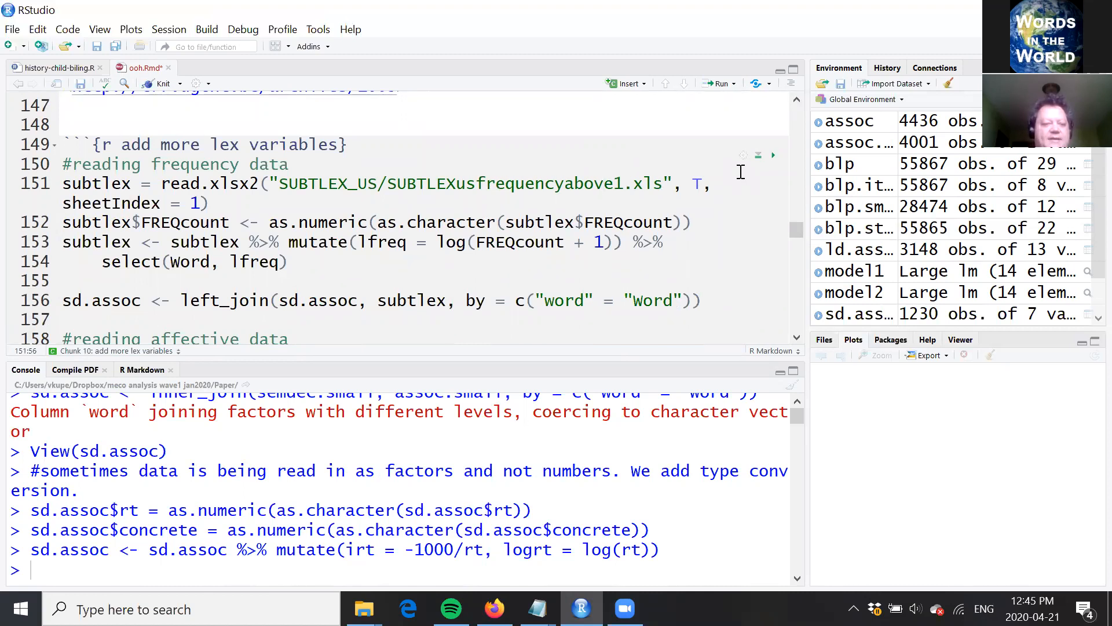
{"action": "key", "text": "ctrl+Return"}
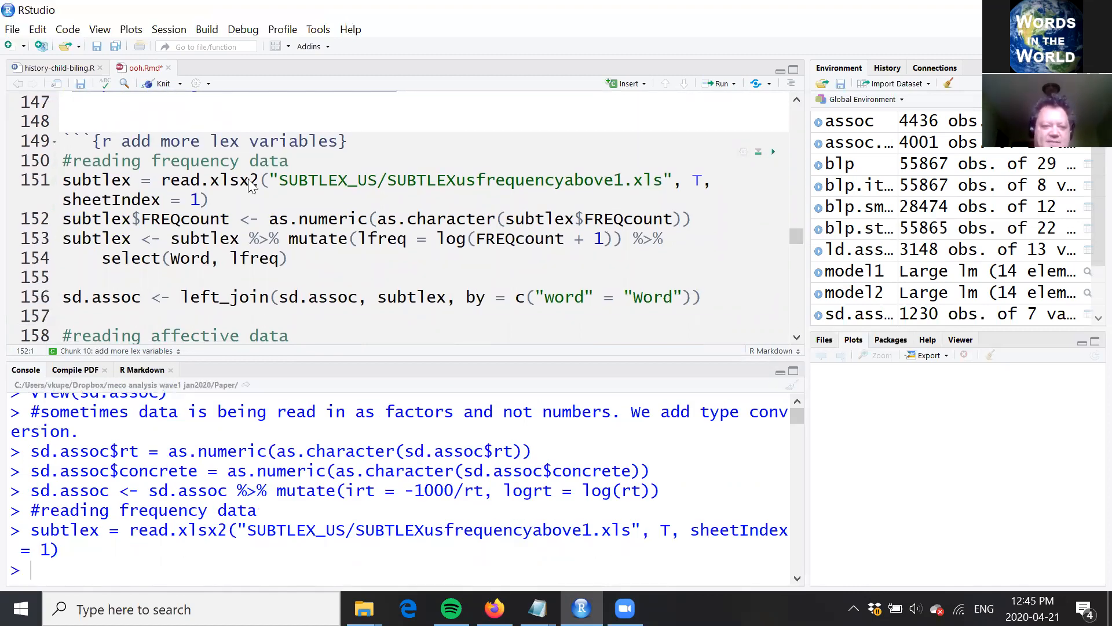
Step: Run the line converting subtlex$FREQcount to numeric through as.character
{"action": "left_click_drag", "start_coordinate": [210, 181], "coordinate": [250, 180]}
{"action": "left_click", "coordinate": [231, 219]}
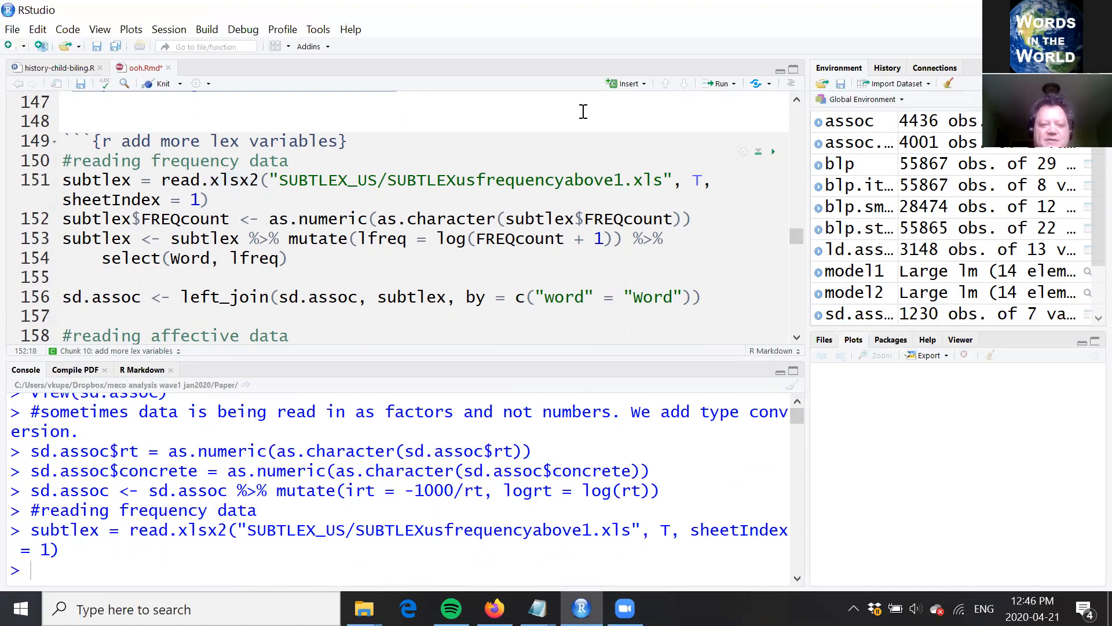
{"action": "key", "text": "ctrl+Return"}
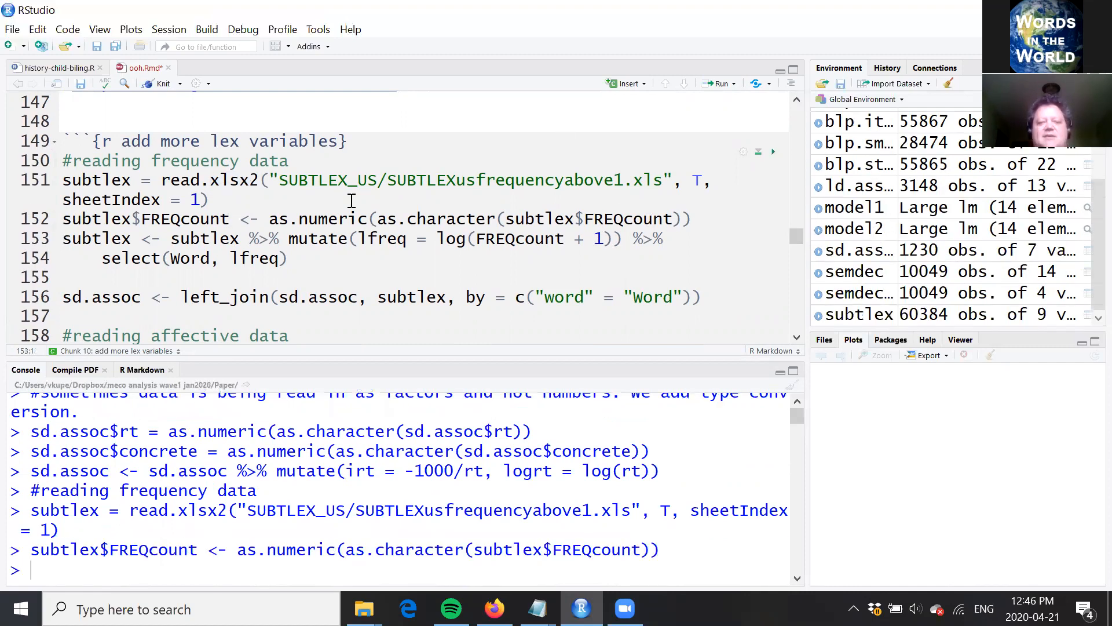
Step: Run the subtlex code that computes lfreq = log(FREQcount + 1) and keeps only Word and lfreq
{"action": "key", "text": "Right"}
{"action": "key", "text": "Right"}
{"action": "key", "text": "Left"}
{"action": "key", "text": "Left"}
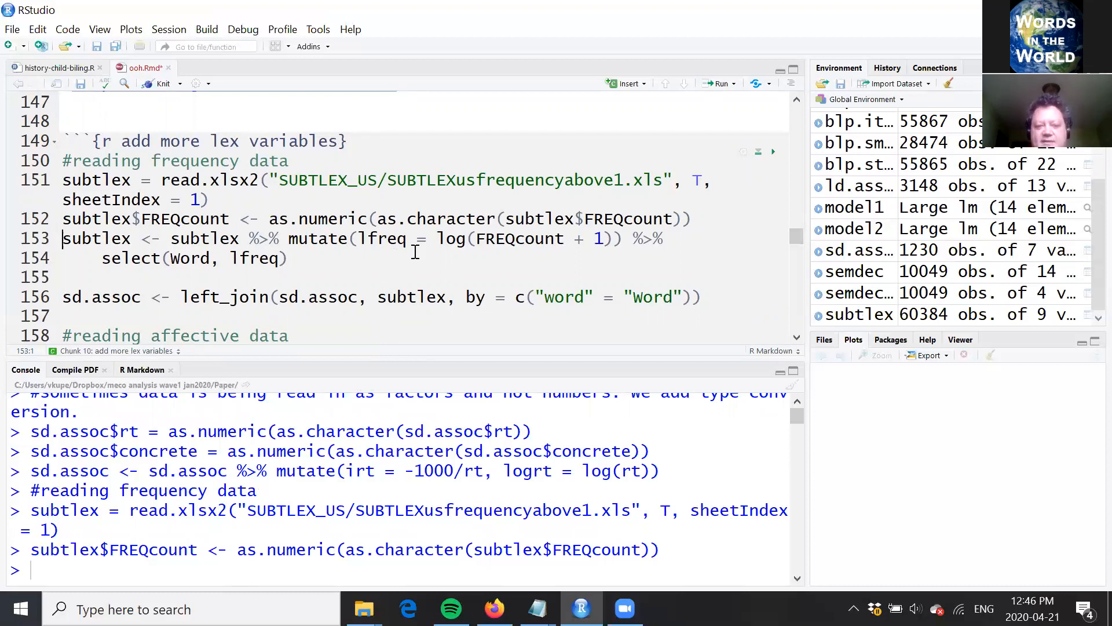
{"action": "left_click", "coordinate": [622, 238]}
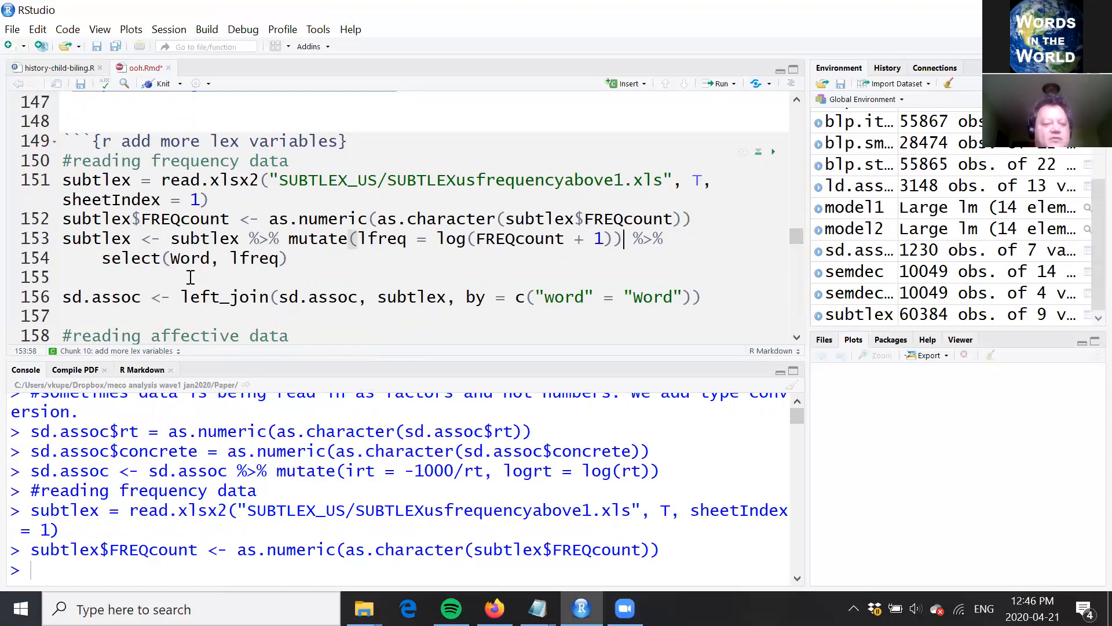
{"action": "left_click", "coordinate": [338, 243]}
{"action": "key", "text": "ctrl+Return"}
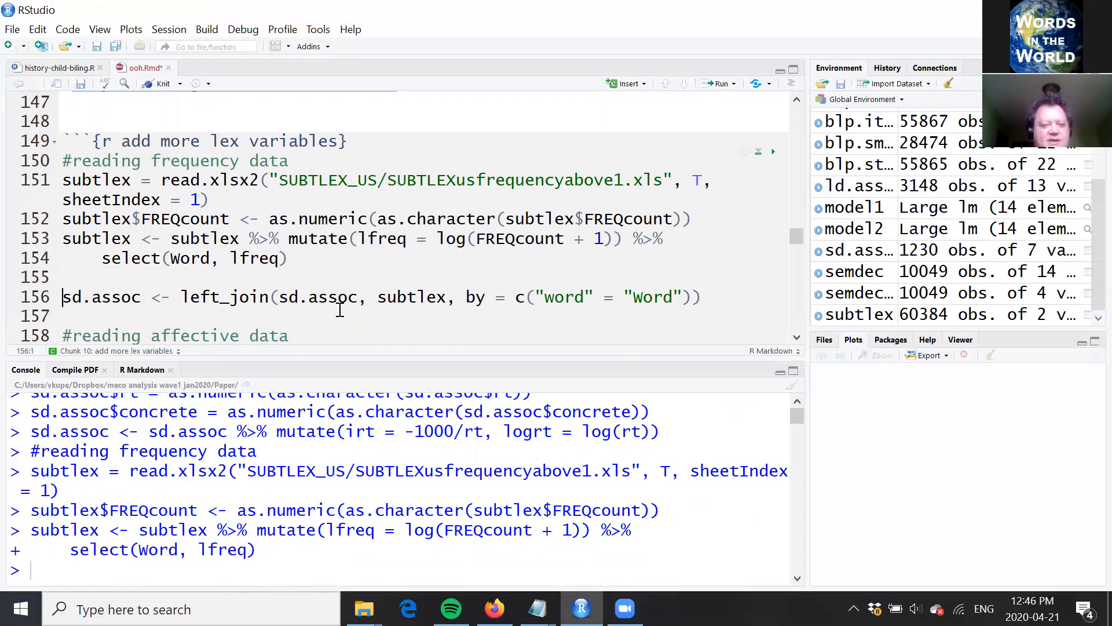
Step: Review the left_join() line that merges subtlex into sd.assoc by "word" = "Word"
{"action": "left_click", "coordinate": [425, 297]}
{"action": "left_click", "coordinate": [450, 315]}
{"action": "left_click", "coordinate": [254, 298]}
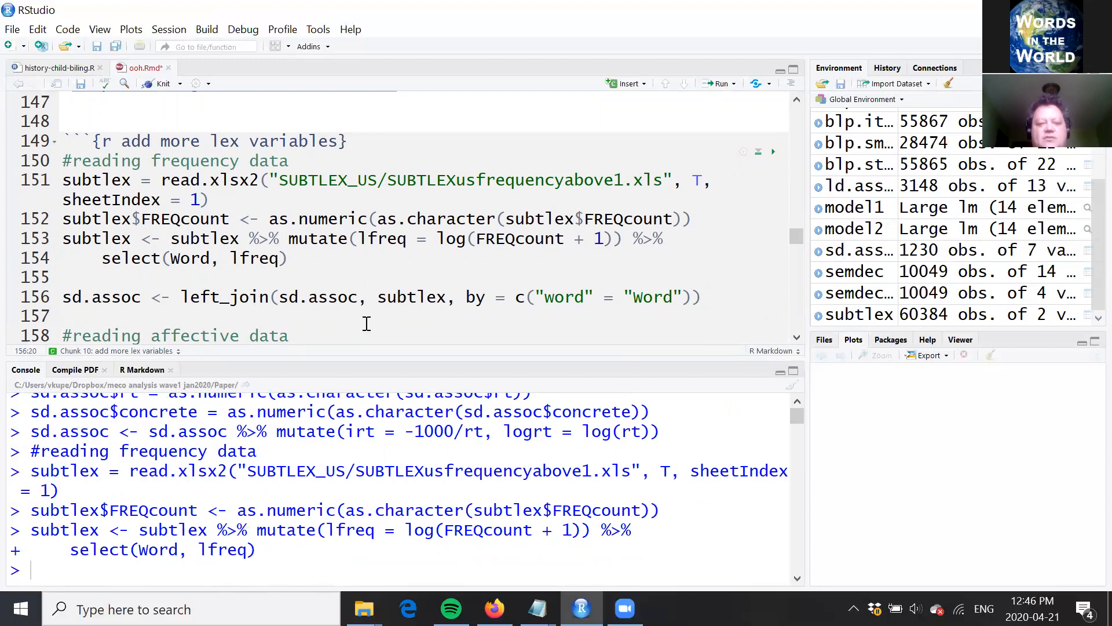
{"action": "left_click", "coordinate": [284, 297]}
{"action": "left_click_drag", "start_coordinate": [285, 297], "coordinate": [358, 299]}
{"action": "left_click", "coordinate": [357, 303]}
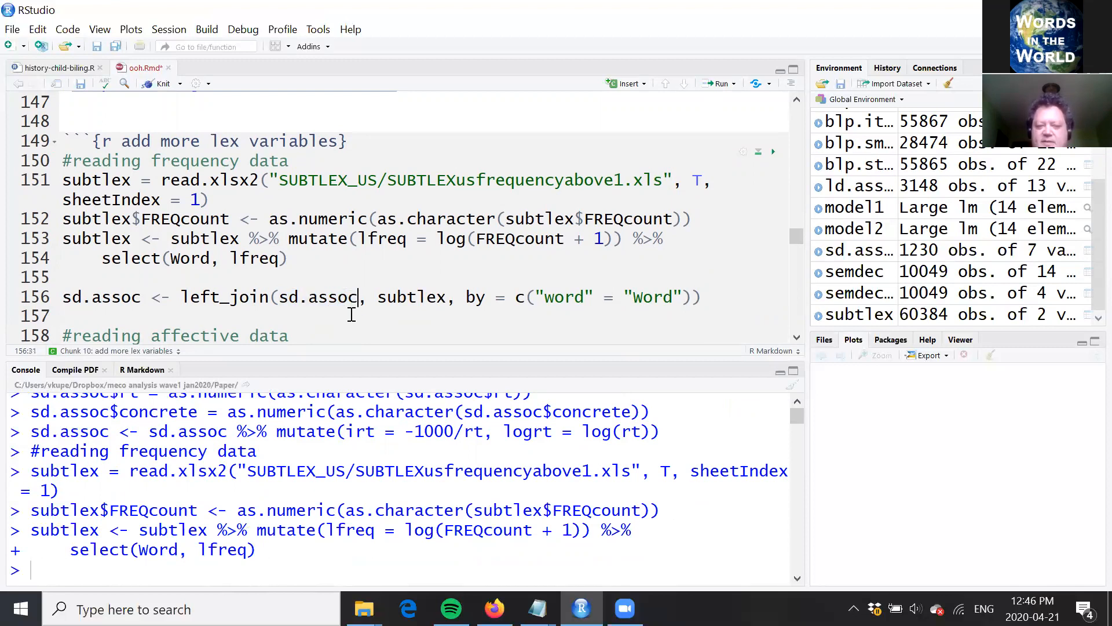
{"action": "left_click", "coordinate": [347, 318]}
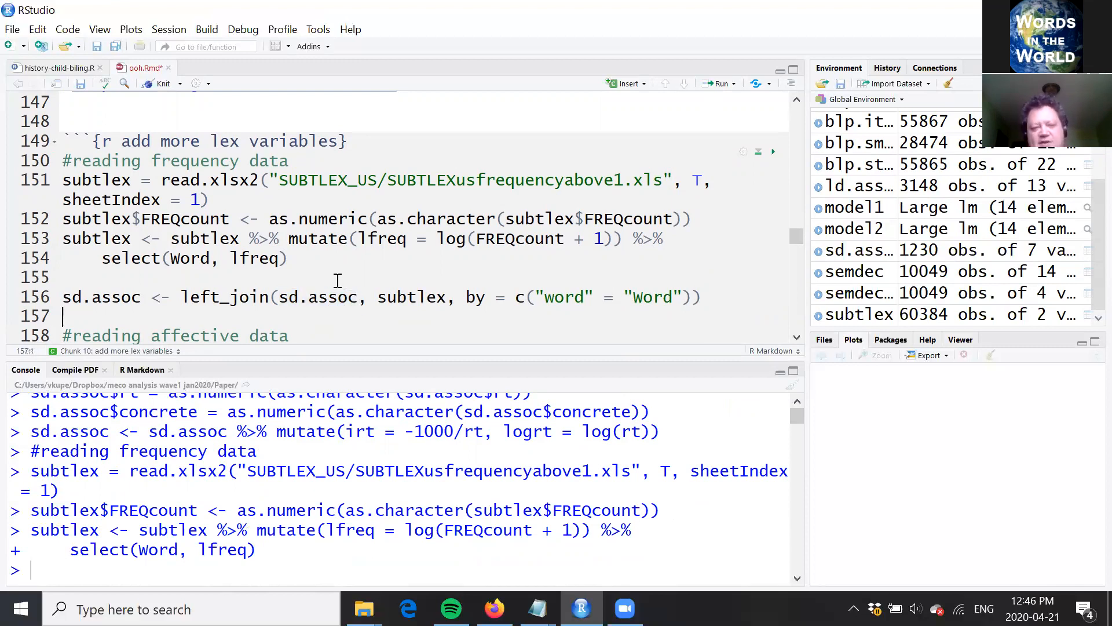
{"action": "left_click", "coordinate": [330, 296]}
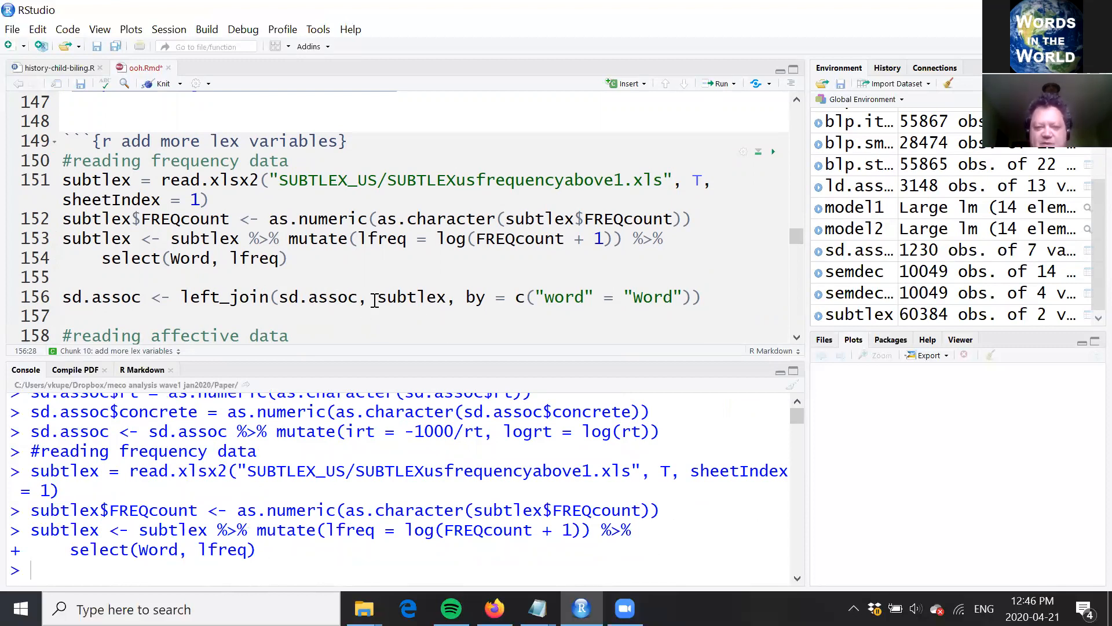
Step: Run the left_join() line that merges subtlex into sd.assoc by "word" = "Word"
{"action": "double_click", "coordinate": [446, 296]}
{"action": "left_click", "coordinate": [448, 297]}
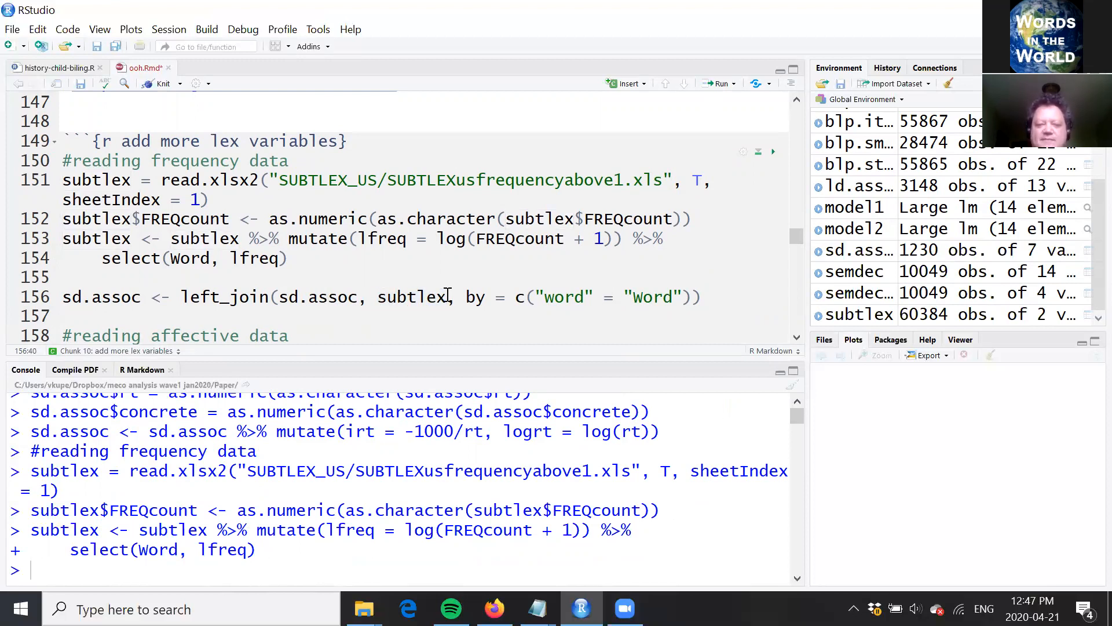
{"action": "double_click", "coordinate": [328, 297]}
{"action": "left_click", "coordinate": [327, 297]}
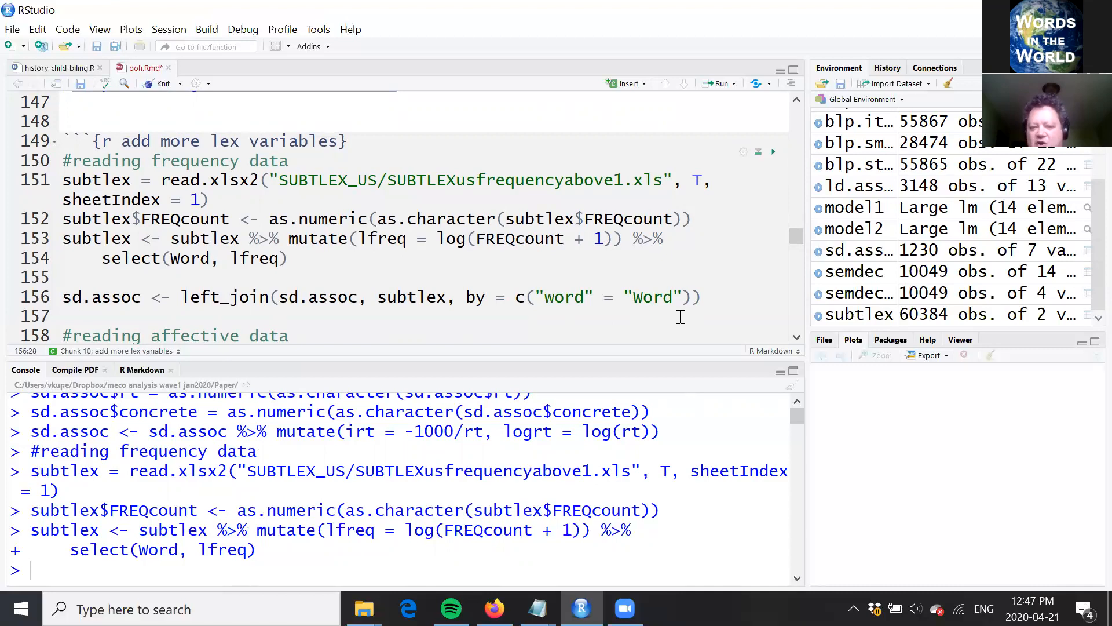
{"action": "left_click", "coordinate": [564, 298]}
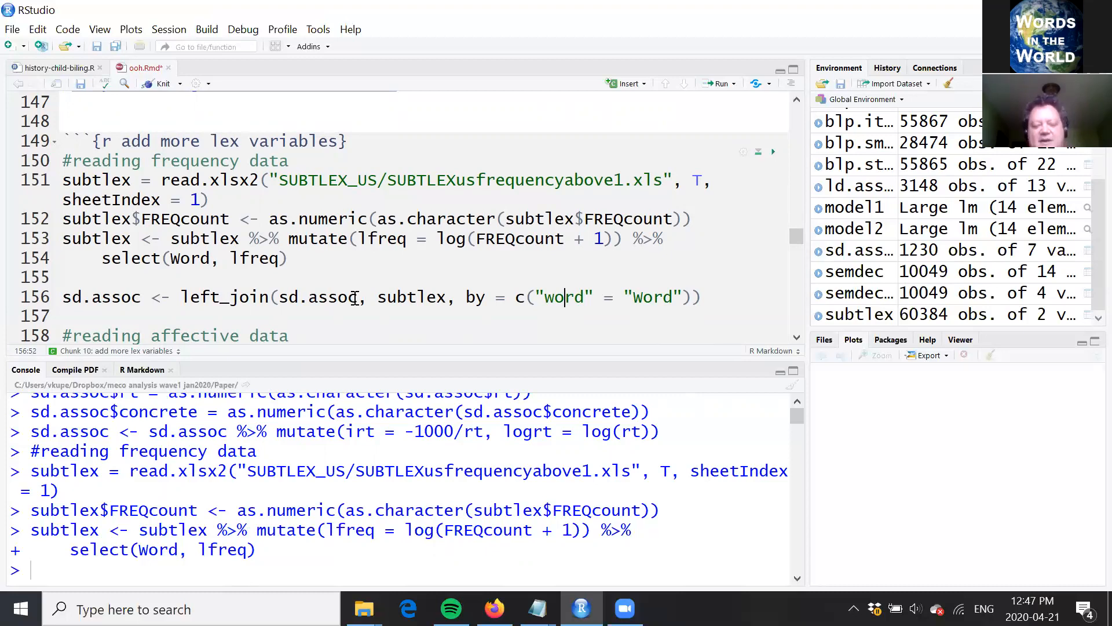
{"action": "key", "text": "Down"}
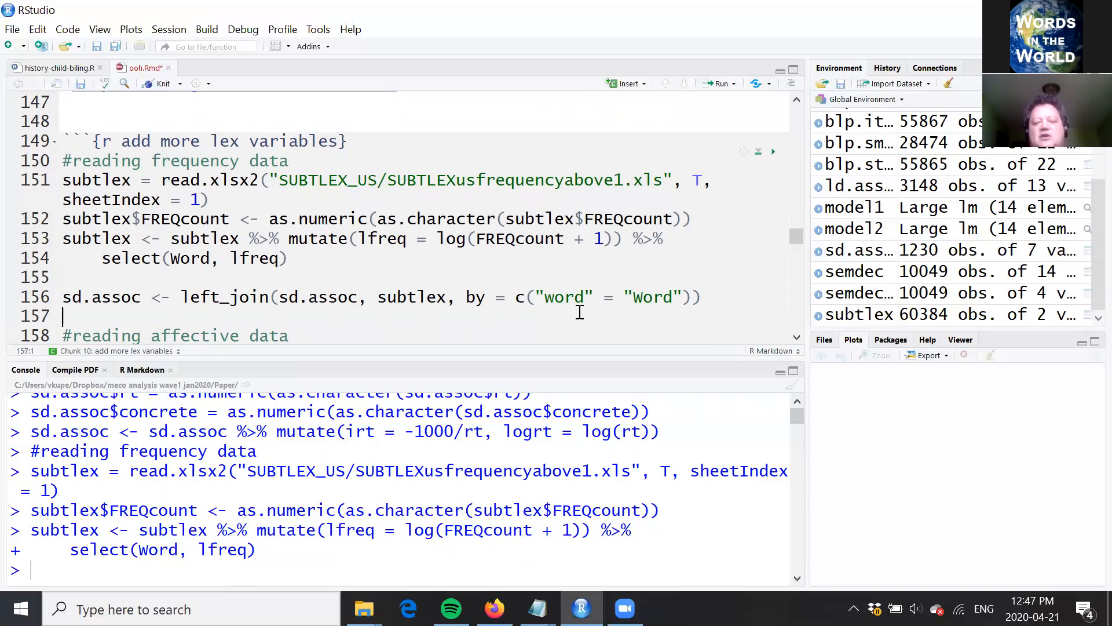
{"action": "left_click", "coordinate": [665, 297]}
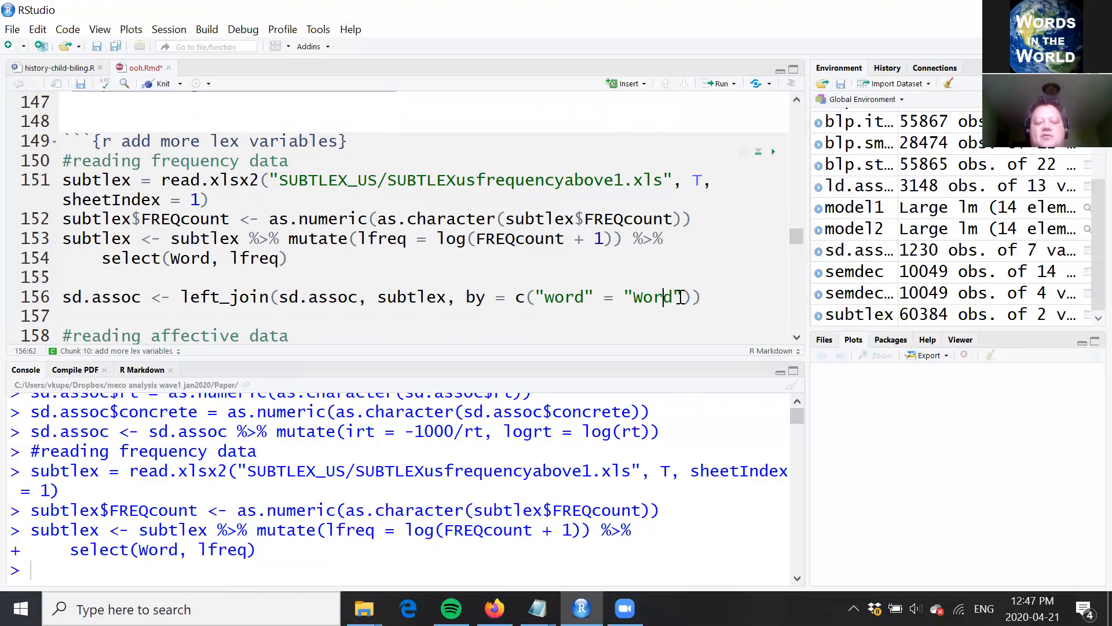
{"action": "key", "text": "Down"}
{"action": "left_click", "coordinate": [709, 296]}
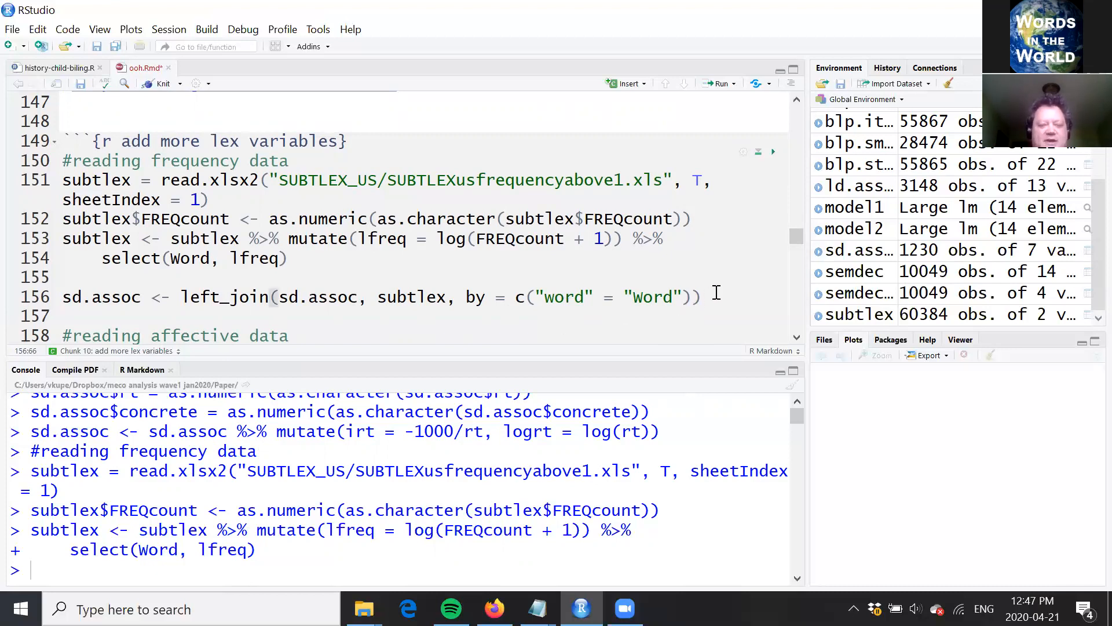
{"action": "key", "text": "ctrl+Return"}
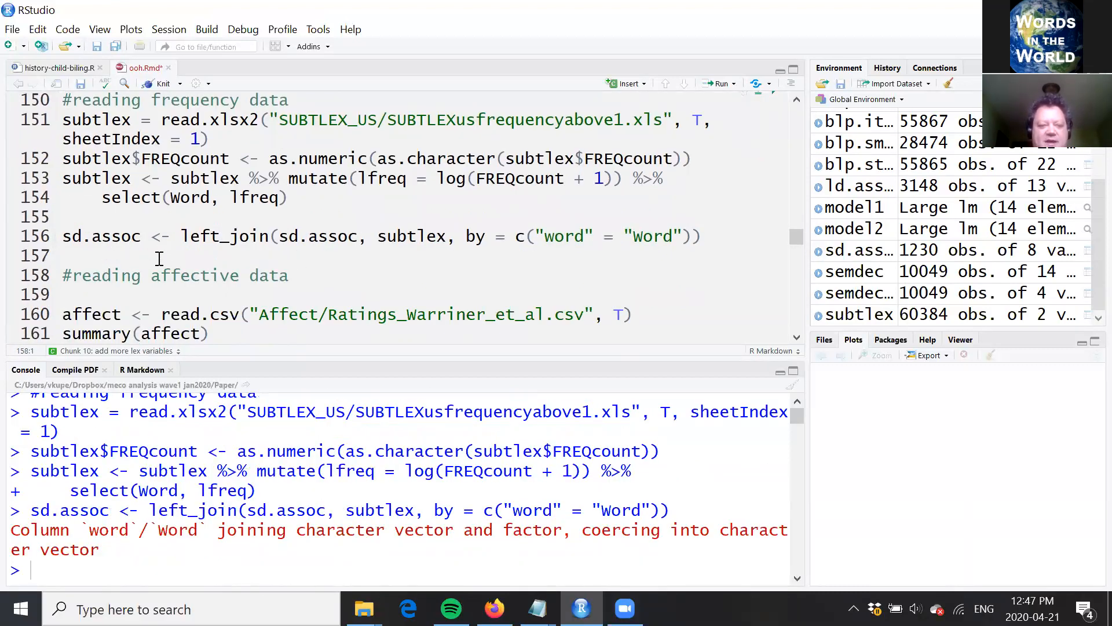
Step: Run the line reading Affect/Ratings_Warriner_et_al.csv into affect under the "reading affective data" comment
{"action": "key", "text": "Up"}
{"action": "left_click", "coordinate": [309, 314]}
{"action": "scroll", "coordinate": [612, 230], "scroll_direction": "down", "scroll_amount": 1}
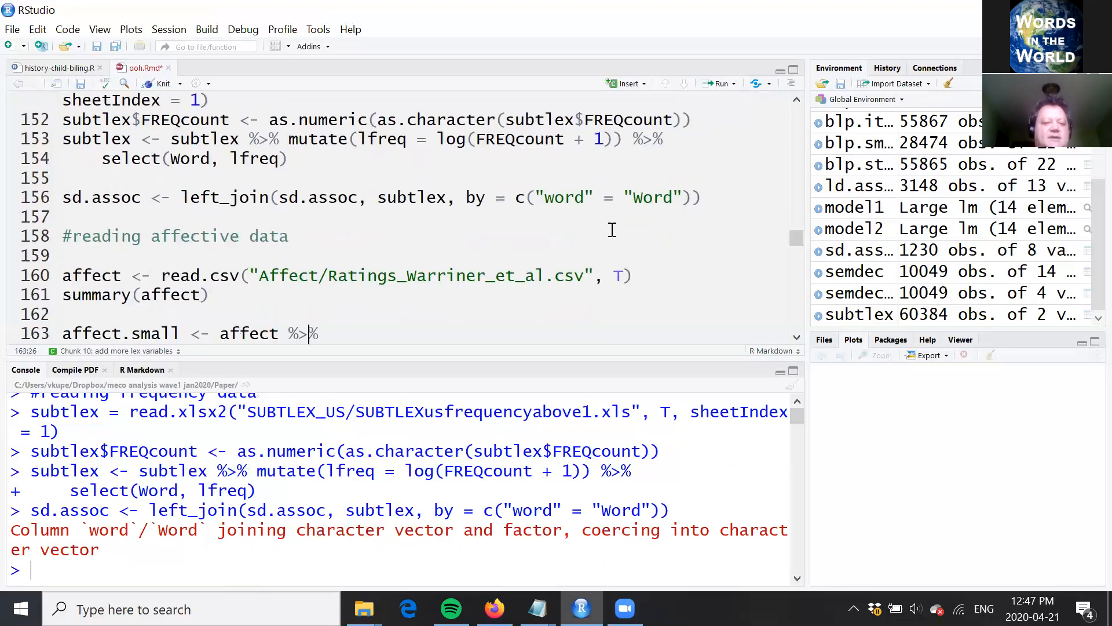
{"action": "scroll", "coordinate": [612, 230], "scroll_direction": "down", "scroll_amount": 1}
{"action": "key", "text": "ctrl+Return"}
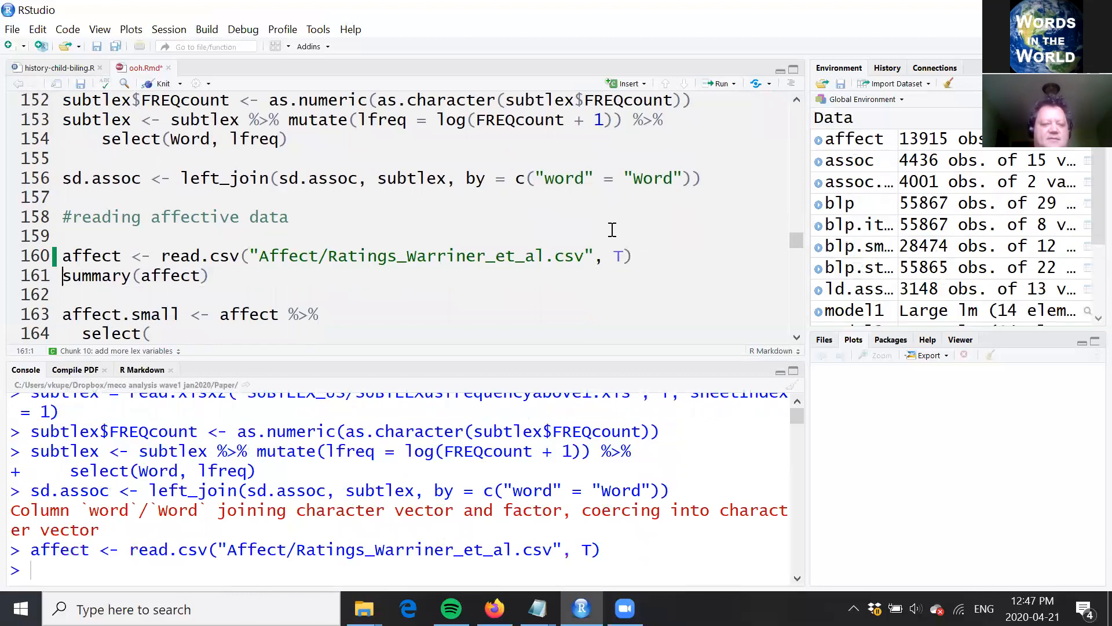
Step: Run the select() code that creates affect.small with valence = V.Mean.Sum, arousal = A.Mean.Sum and word = Word
{"action": "key", "text": "Down"}
{"action": "key", "text": "Down"}
{"action": "key", "text": "Down"}
{"action": "key", "text": "Down"}
{"action": "key", "text": "Down"}
{"action": "key", "text": "Down"}
{"action": "key", "text": "Down"}
{"action": "key", "text": "Down"}
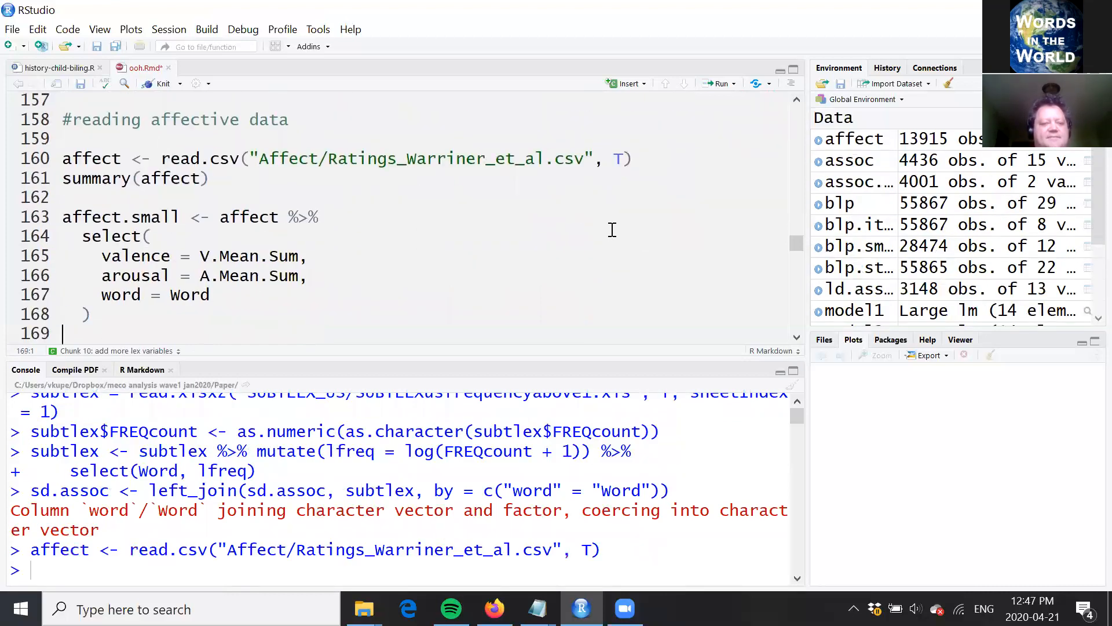
{"action": "key", "text": "Down"}
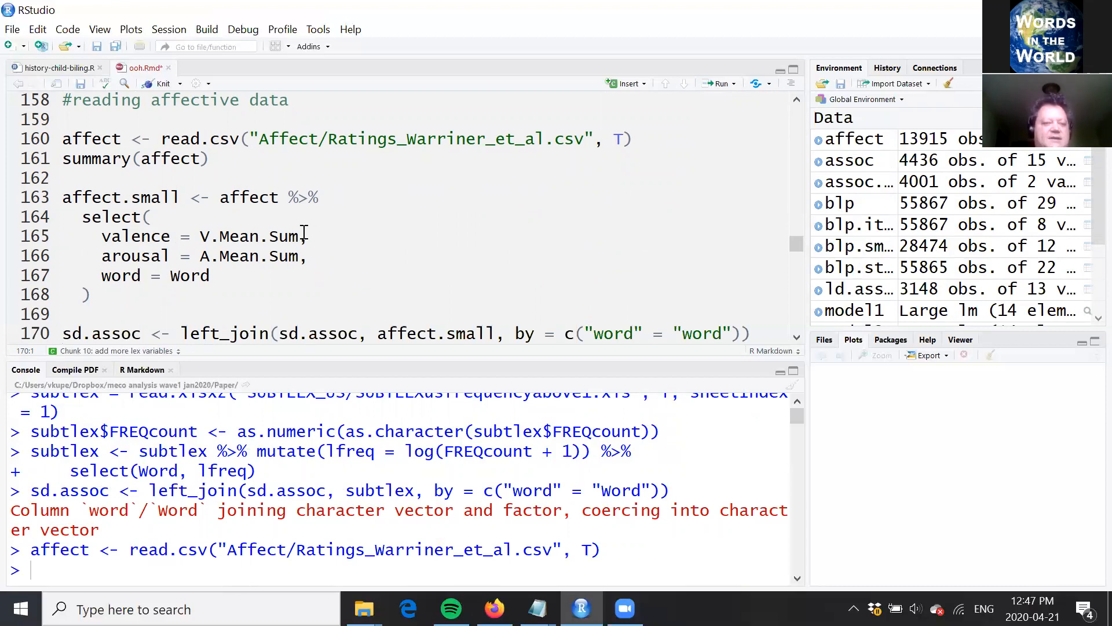
{"action": "left_click_drag", "start_coordinate": [299, 236], "coordinate": [200, 236]}
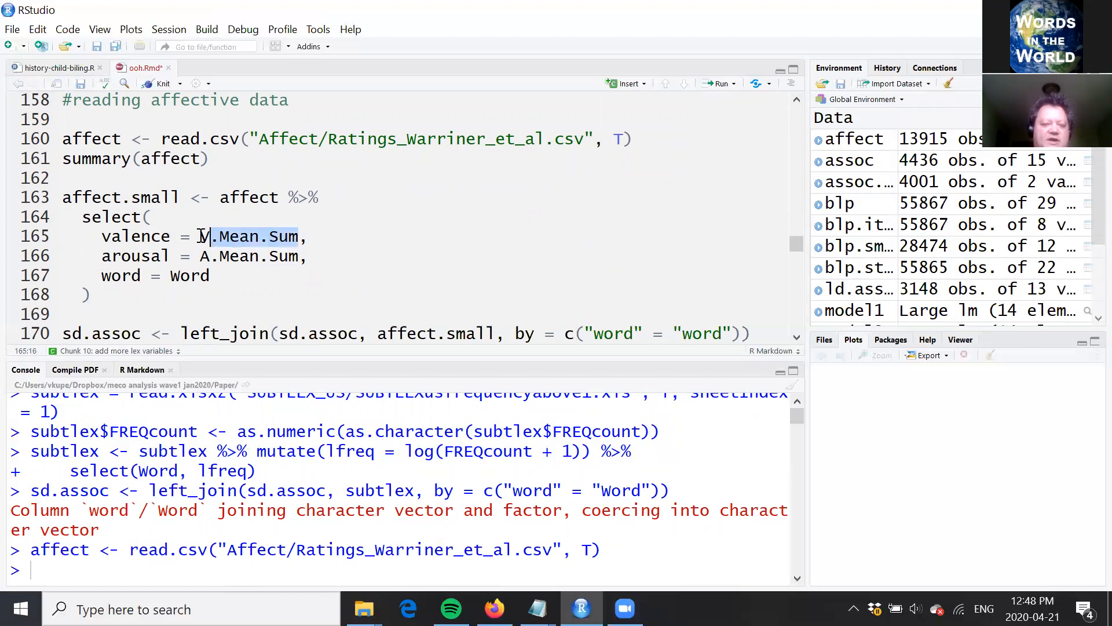
{"action": "left_click", "coordinate": [363, 238]}
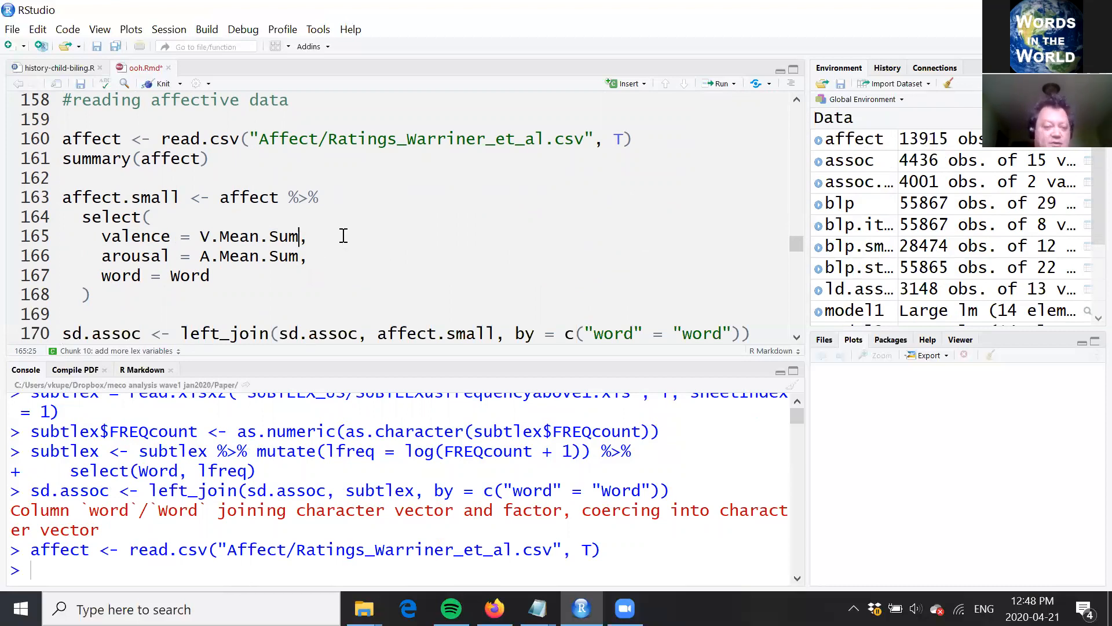
{"action": "key", "text": "Up"}
{"action": "key", "text": "Up"}
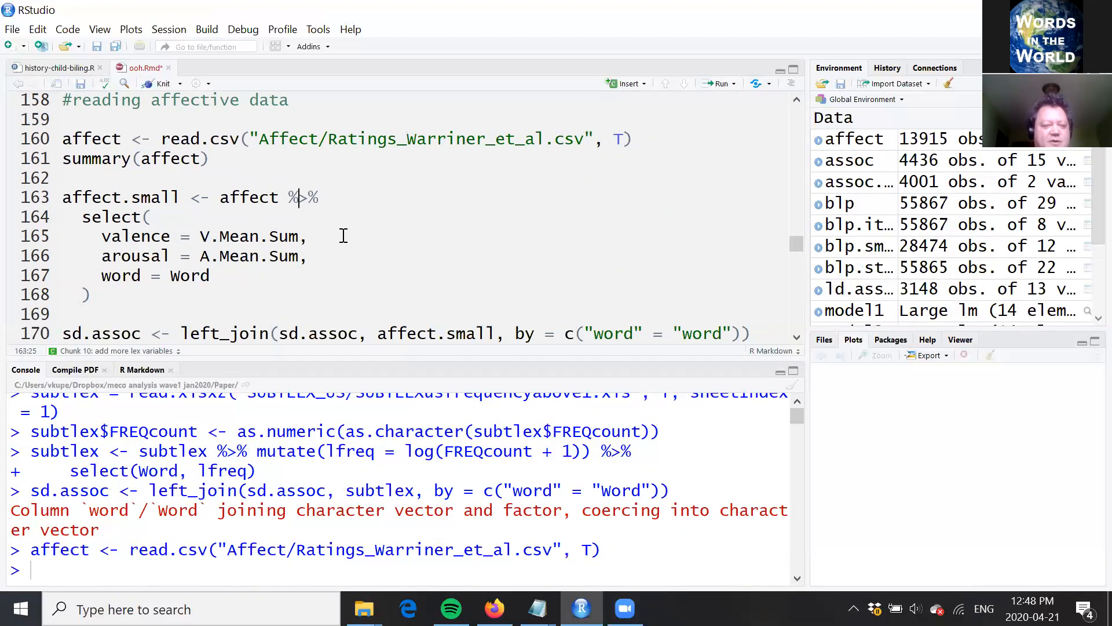
{"action": "key", "text": "ctrl+Return"}
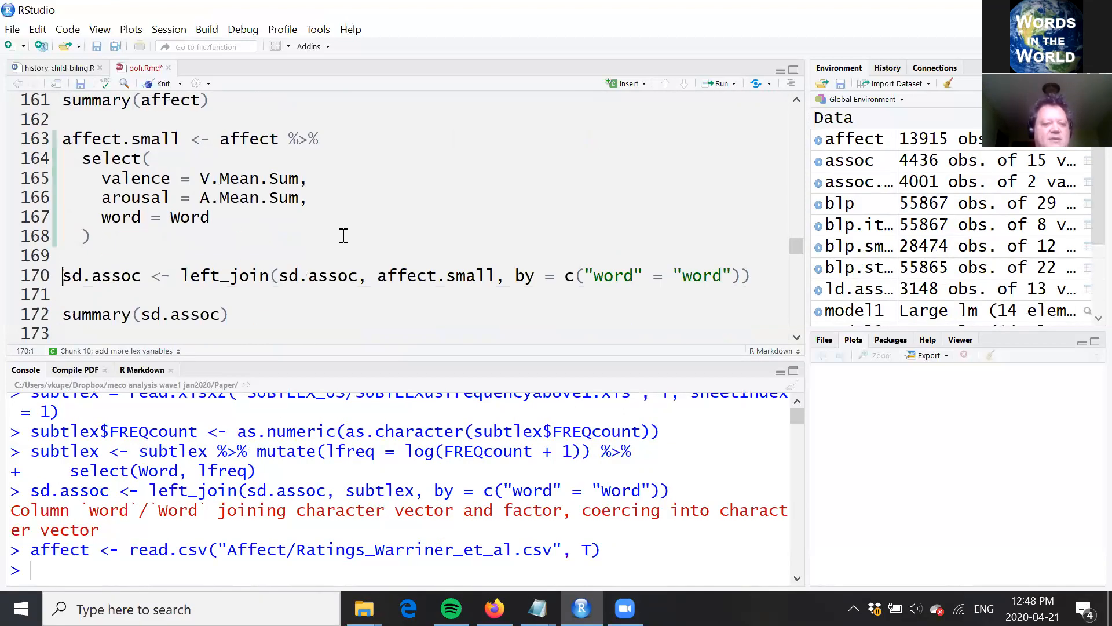
Step: Run the left_join() line that merges affect.small into sd.assoc by "word" = "word"
{"action": "left_click", "coordinate": [237, 230]}
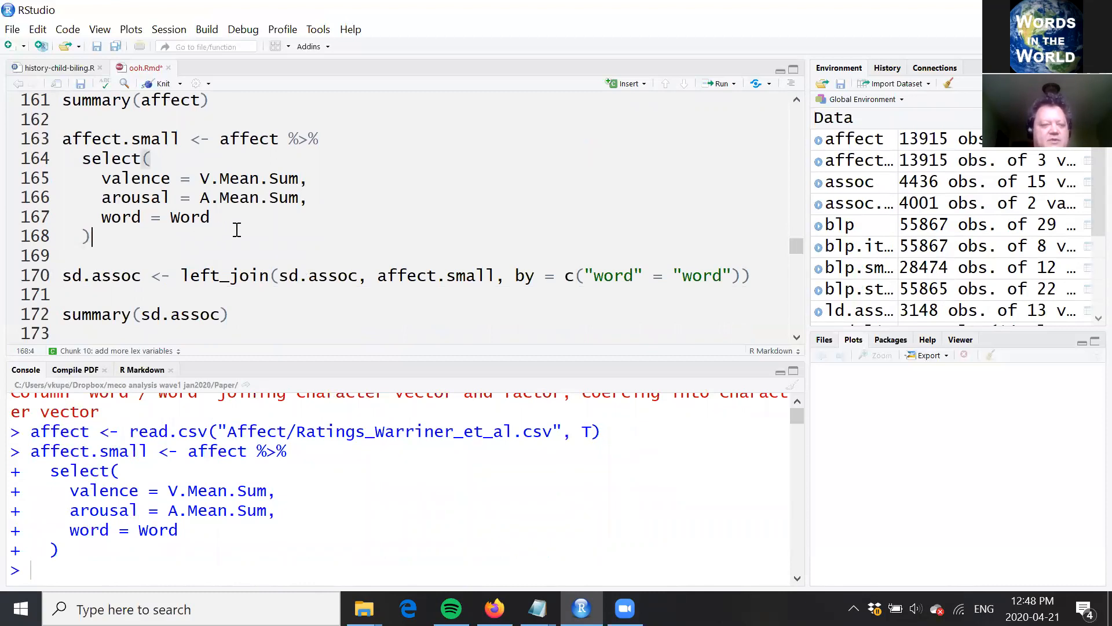
{"action": "left_click", "coordinate": [181, 141]}
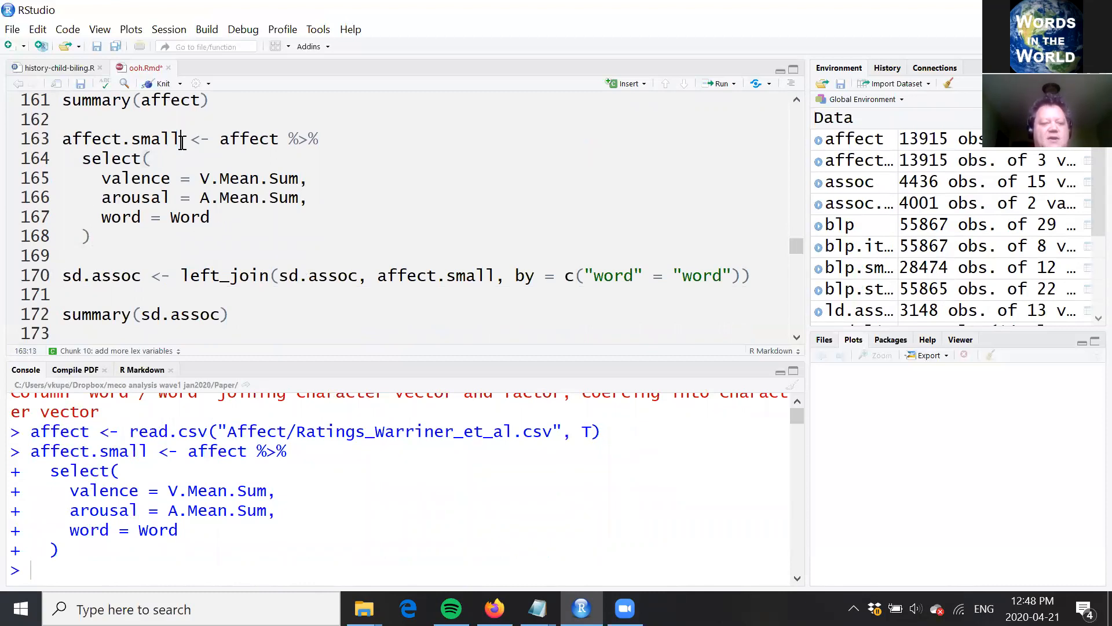
{"action": "left_click", "coordinate": [254, 276]}
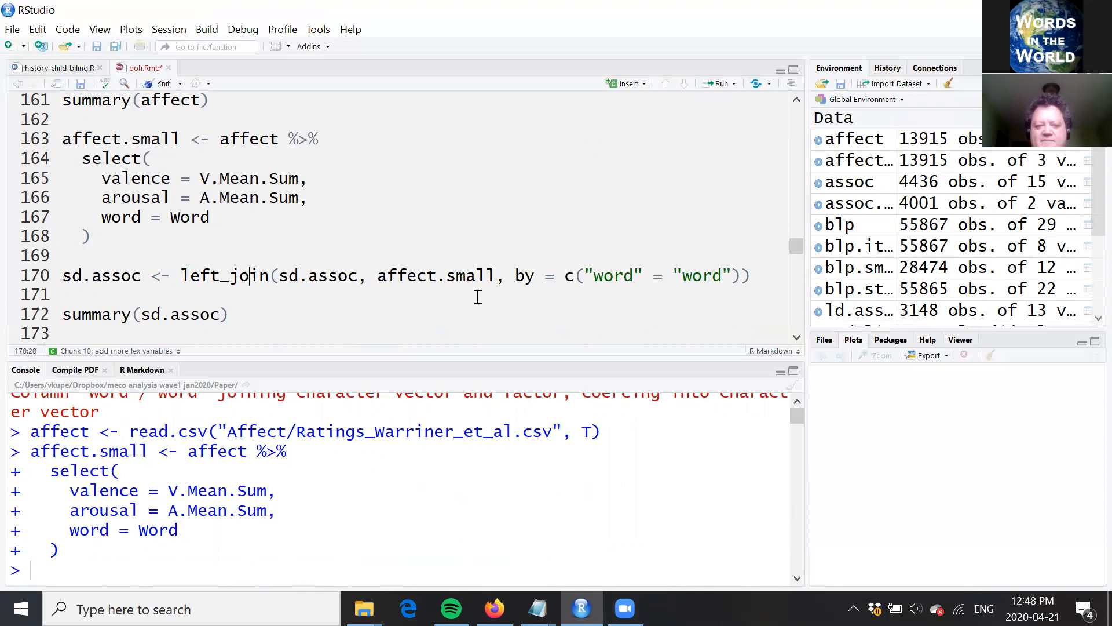
{"action": "left_click_drag", "start_coordinate": [280, 272], "coordinate": [356, 274]}
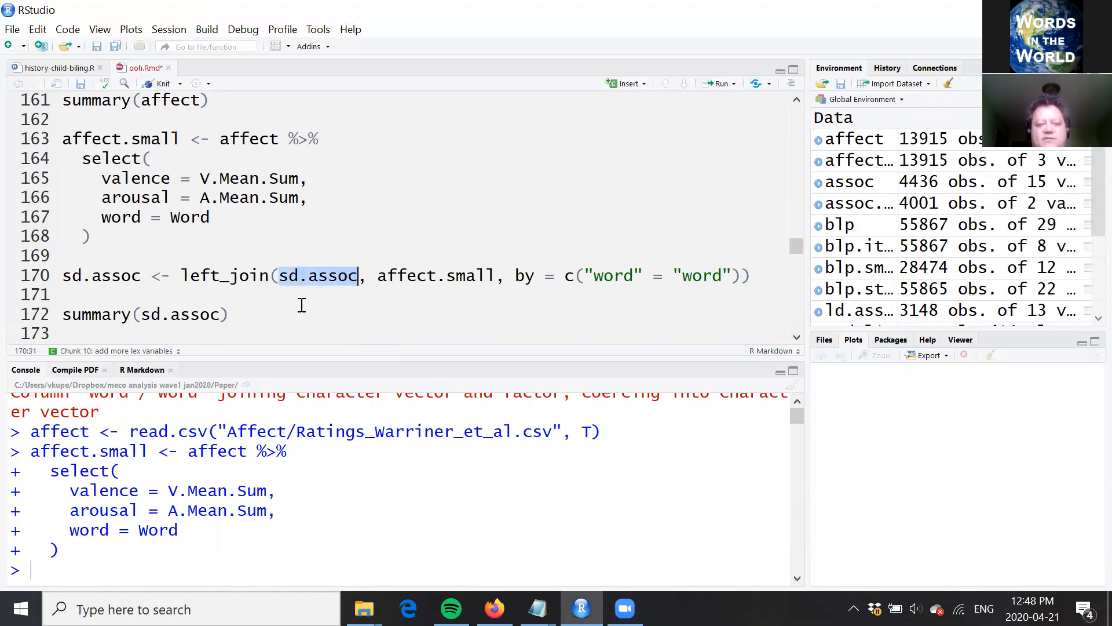
{"action": "left_click", "coordinate": [348, 276]}
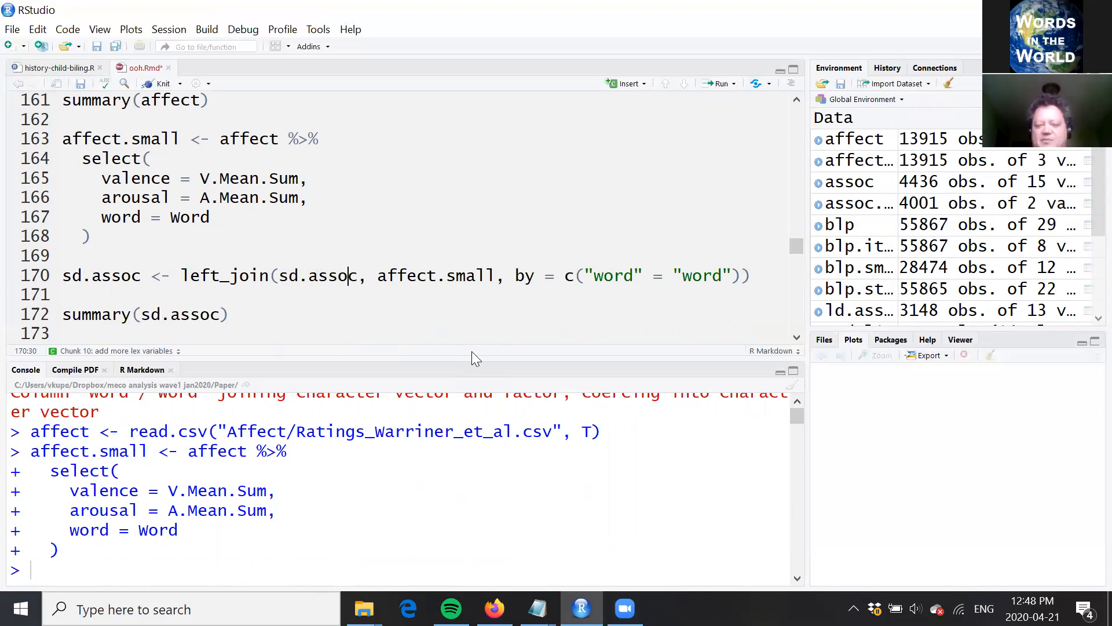
{"action": "key", "text": "ctrl+Return"}
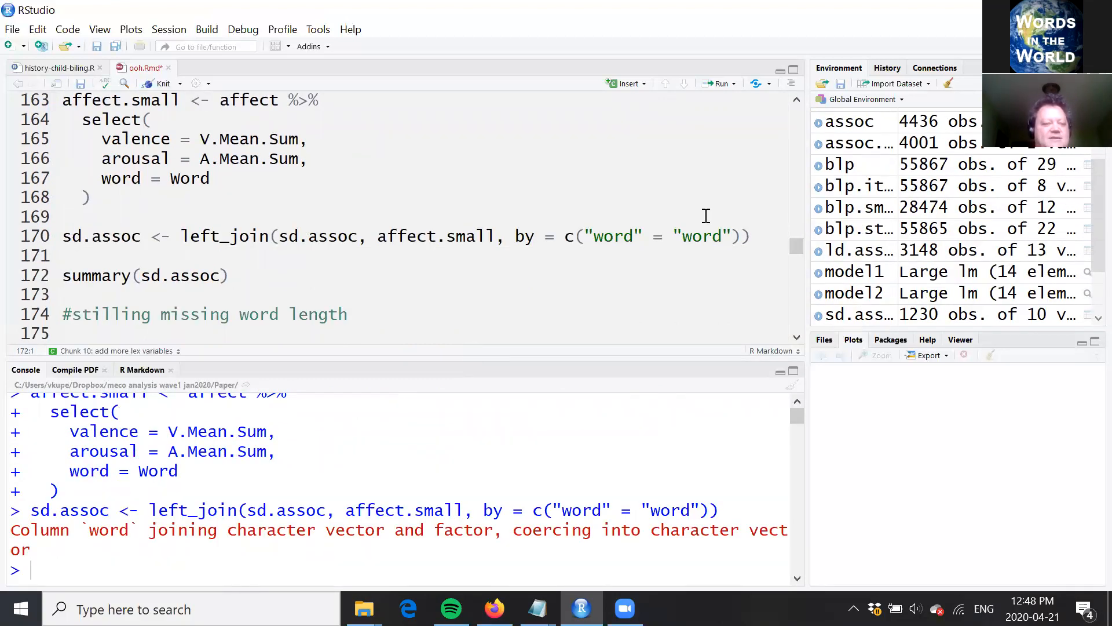
Step: Open sd.assoc in the data viewer to check its merged columns and return to ooh.Rmd
{"action": "left_click", "coordinate": [934, 317]}
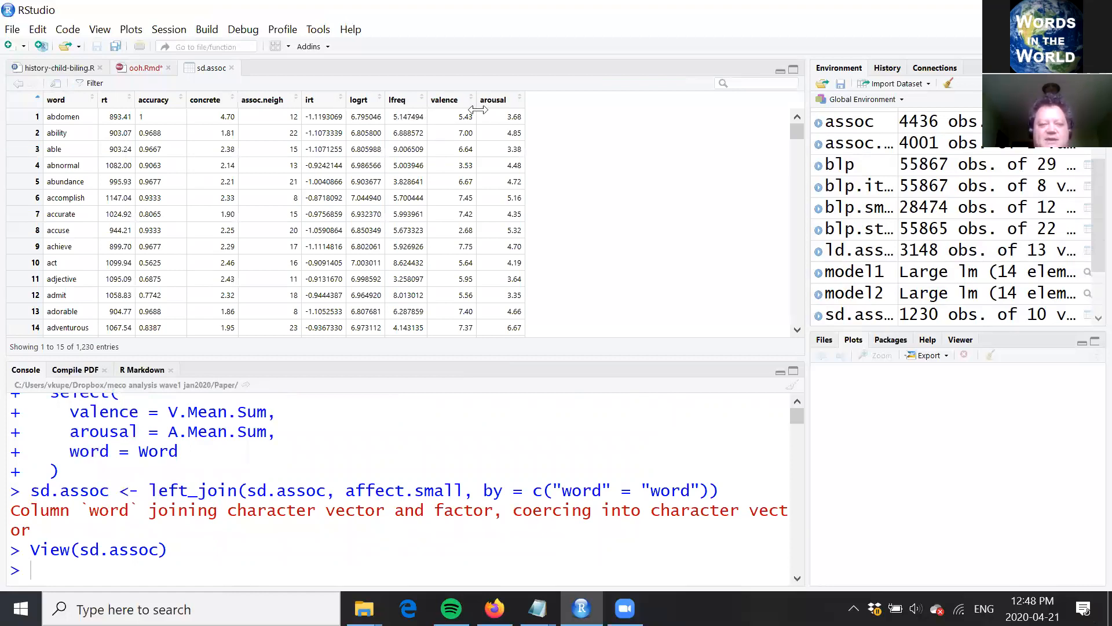
{"action": "left_click", "coordinate": [146, 70]}
Step: Run the mutate() line that adds length = nchar(word) to sd.assoc
{"action": "key", "text": "Down"}
{"action": "key", "text": "Down"}
{"action": "key", "text": "Down"}
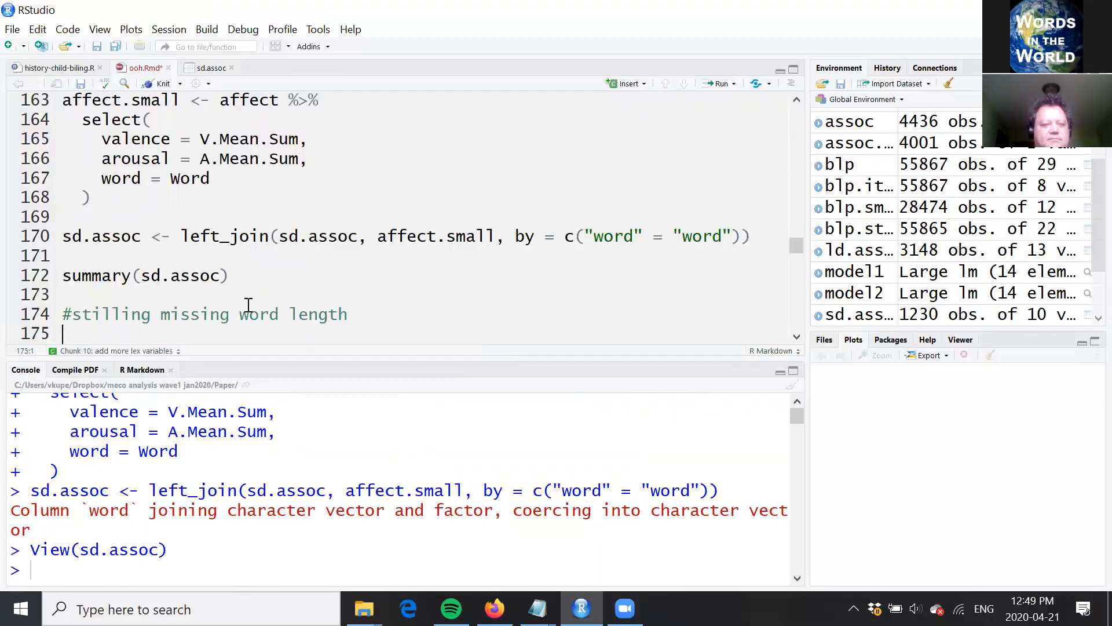
{"action": "key", "text": "Return"}
{"action": "type", "text": "sd.assoc <- sd.assoc %>% mutate(length = nchar(word))"}
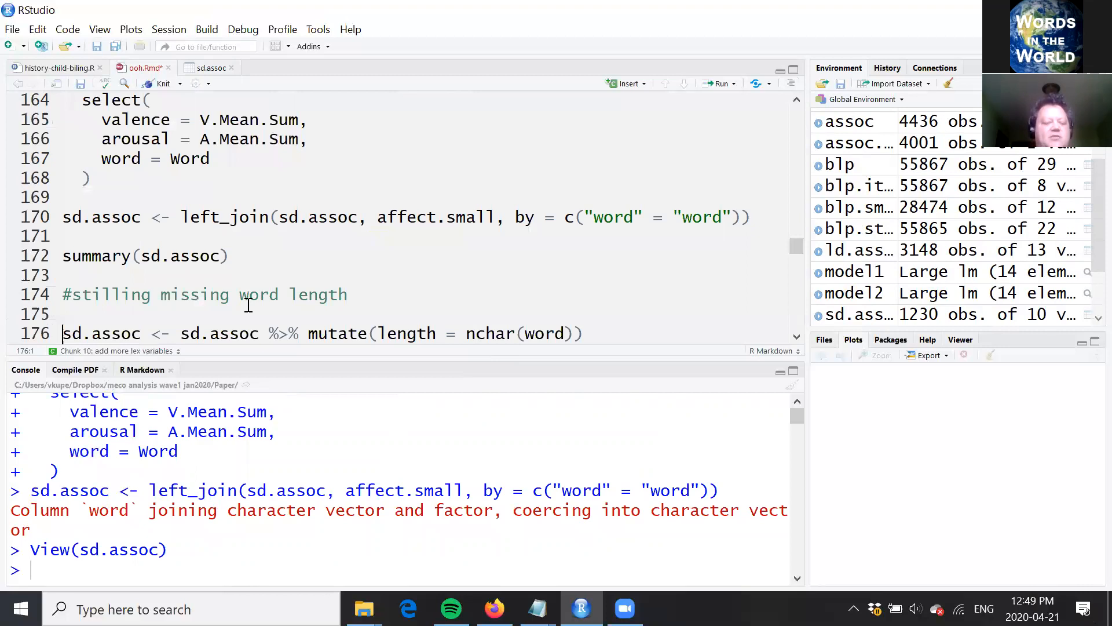
{"action": "scroll", "coordinate": [249, 305], "scroll_direction": "down", "scroll_amount": 2}
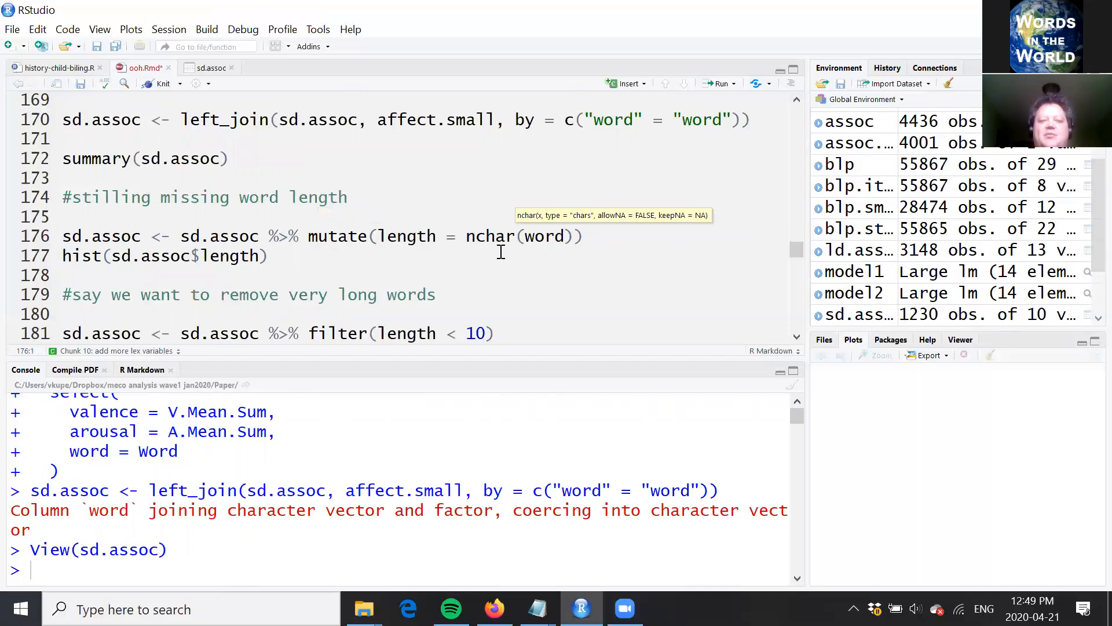
{"action": "left_click", "coordinate": [602, 234]}
{"action": "key", "text": "ctrl+Return"}
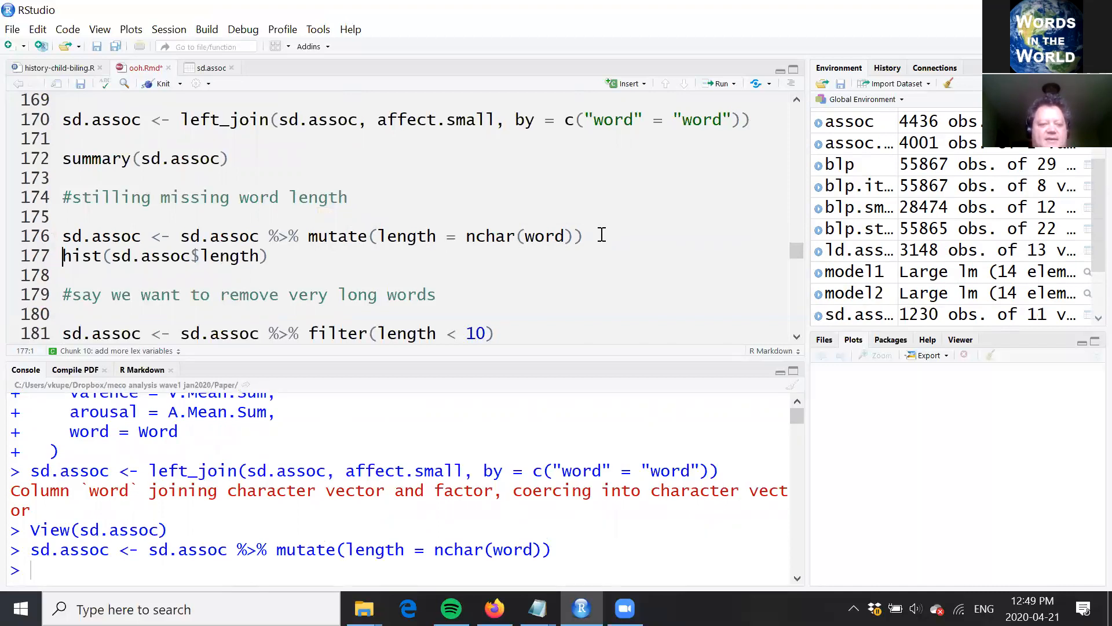
Step: Plot a histogram of sd.assoc$length and inspect it below the chunk
{"action": "key", "text": "ctrl+Return"}
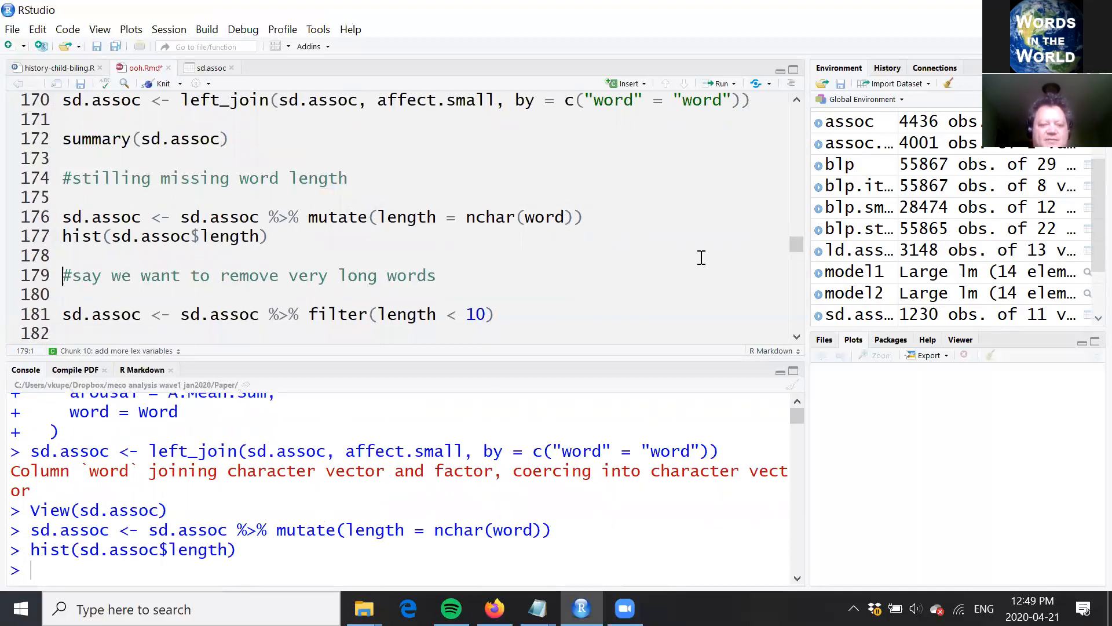
{"action": "left_click", "coordinate": [797, 337]}
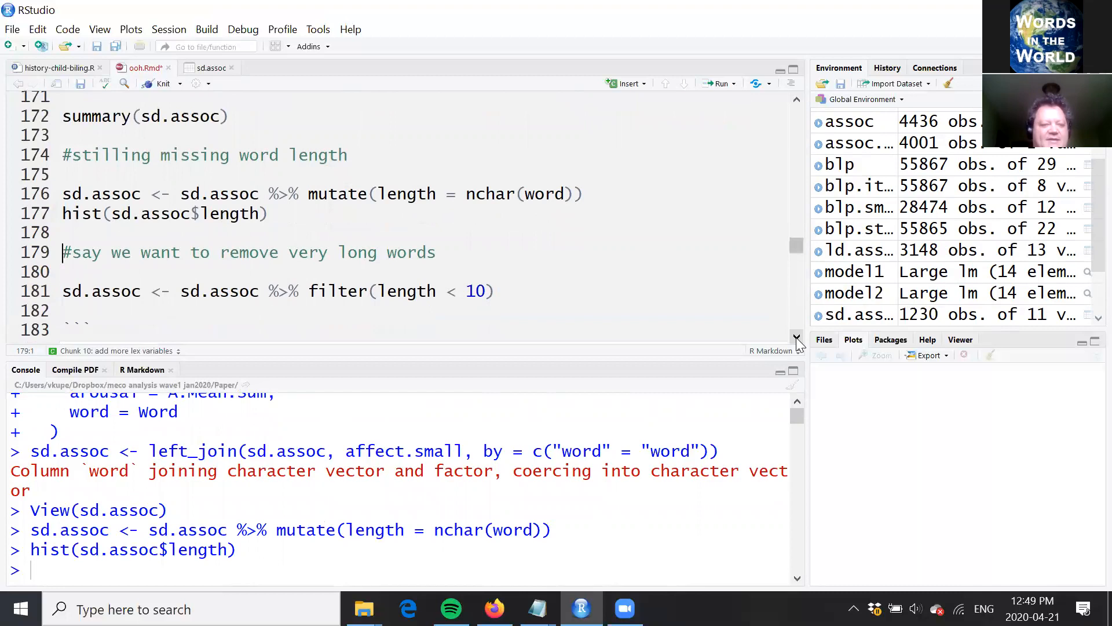
{"action": "scroll", "coordinate": [797, 337], "scroll_direction": "down", "scroll_amount": 3}
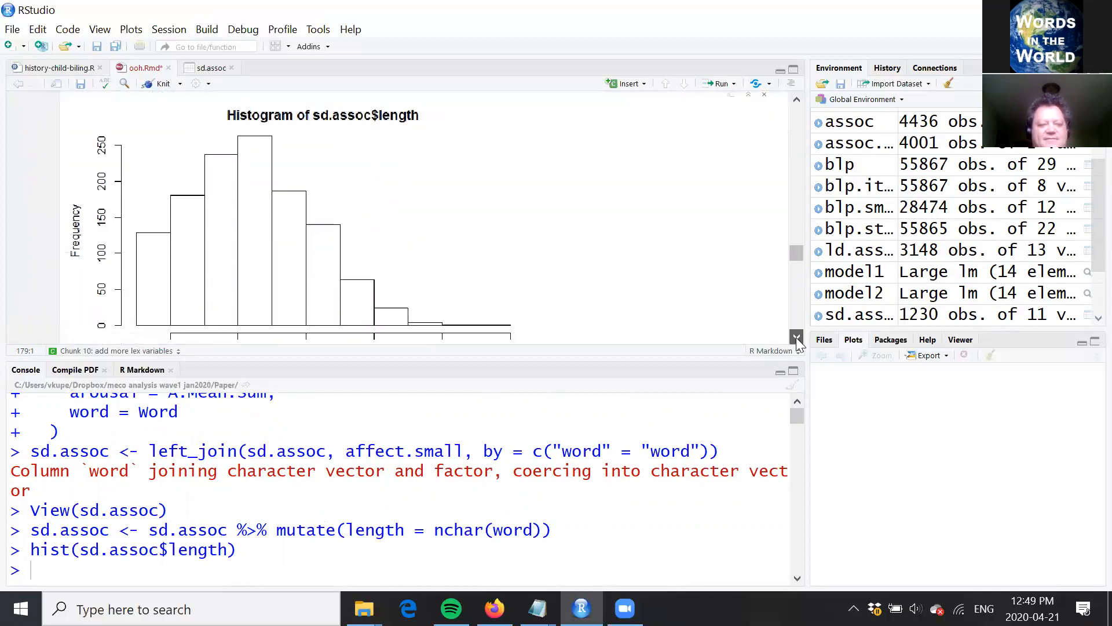
{"action": "scroll", "coordinate": [798, 97], "scroll_direction": "up", "scroll_amount": 5}
Step: Run the filter(length < 10) line to remove very long words from sd.assoc
{"action": "left_click", "coordinate": [378, 228]}
{"action": "left_click", "coordinate": [514, 276]}
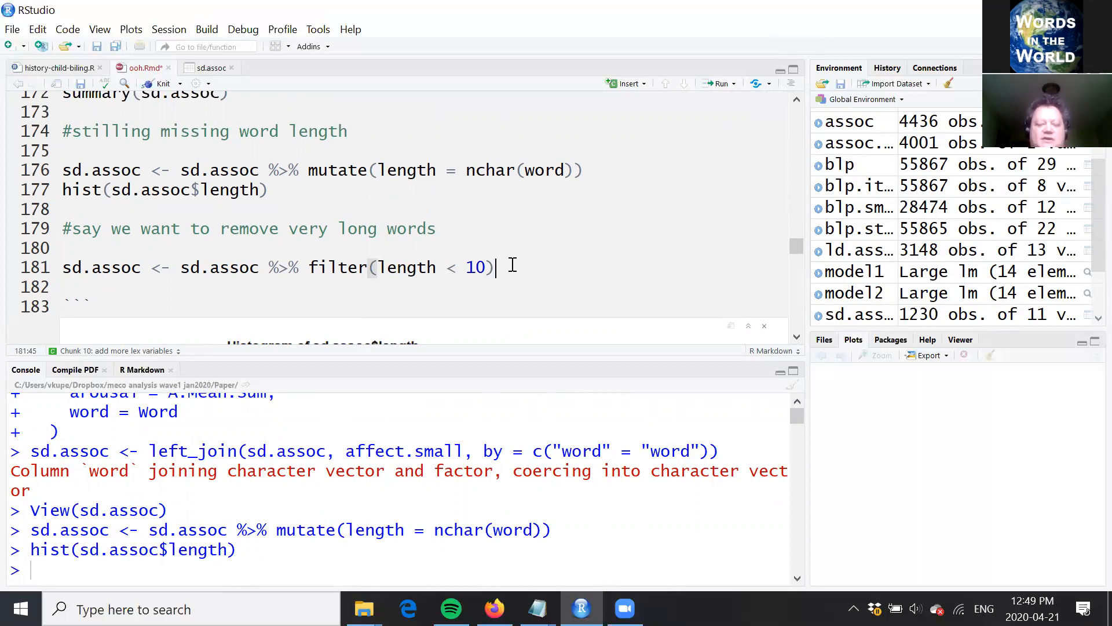
{"action": "key", "text": "ctrl+Return"}
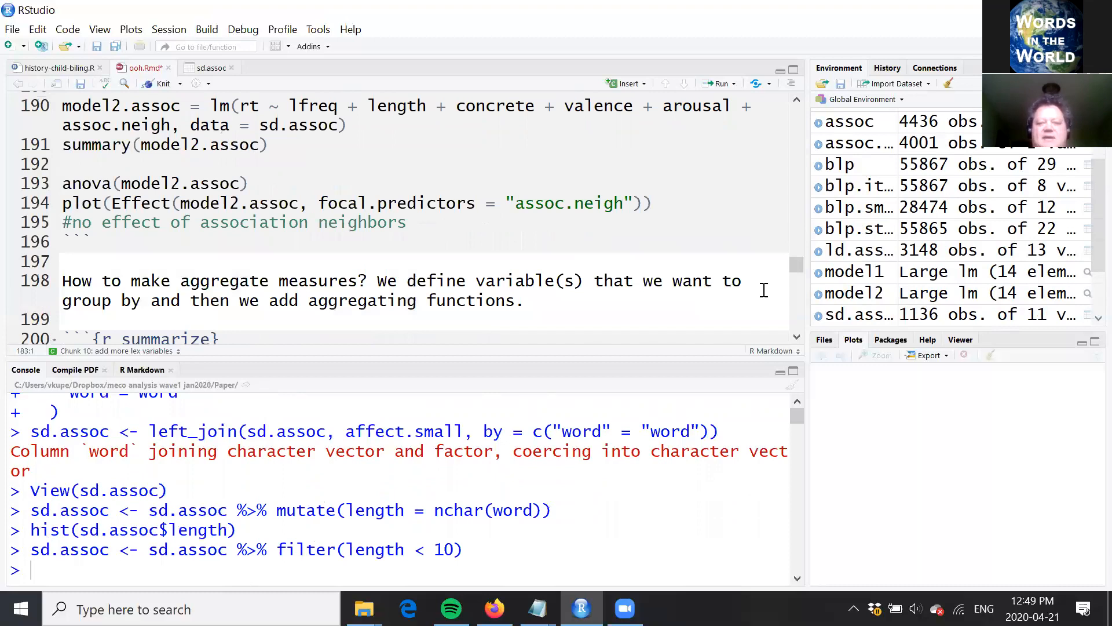
Step: Review the code that adds lexical variables and the model1.assoc and model2.assoc regressions in the analyze semantic decision chunk
{"action": "scroll", "coordinate": [646, 318], "scroll_direction": "up", "scroll_amount": 12}
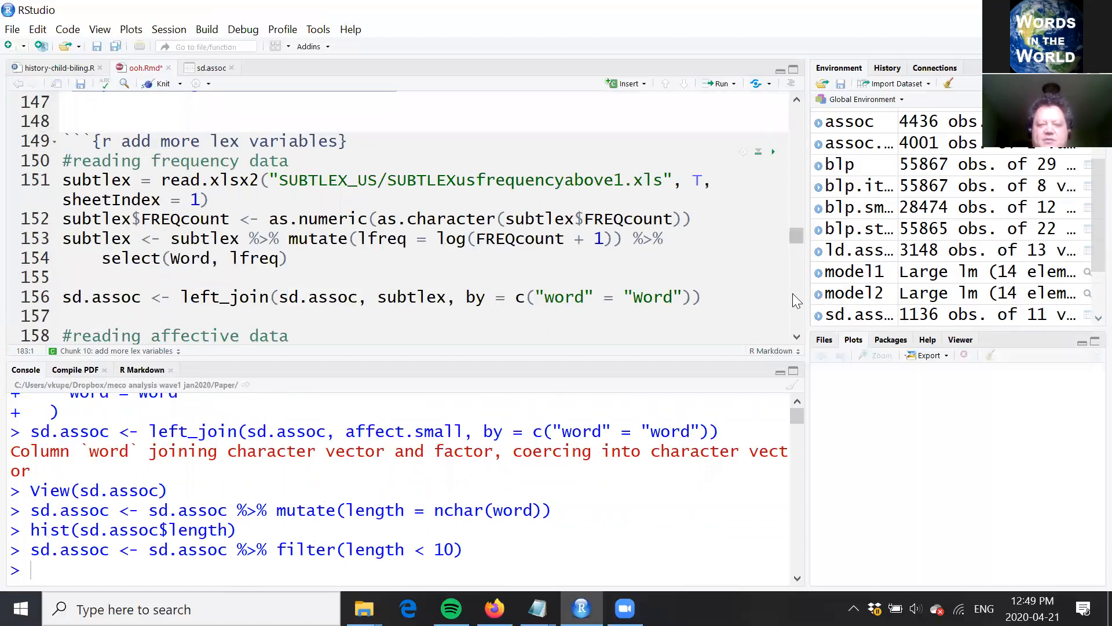
{"action": "scroll", "coordinate": [799, 299], "scroll_direction": "down", "scroll_amount": 3}
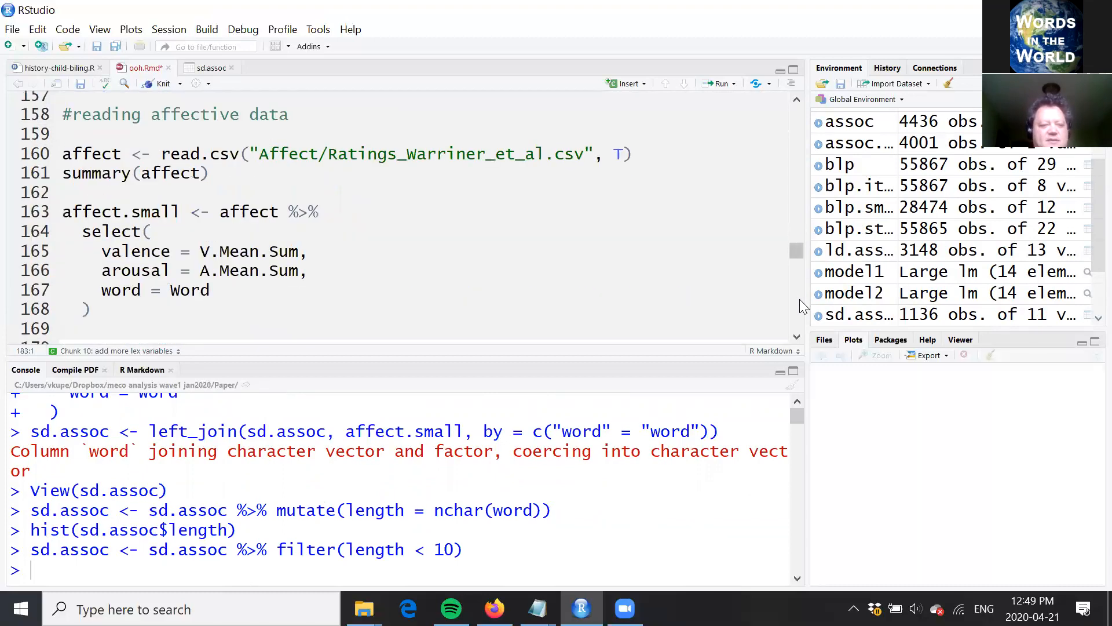
{"action": "scroll", "coordinate": [800, 299], "scroll_direction": "down", "scroll_amount": 4}
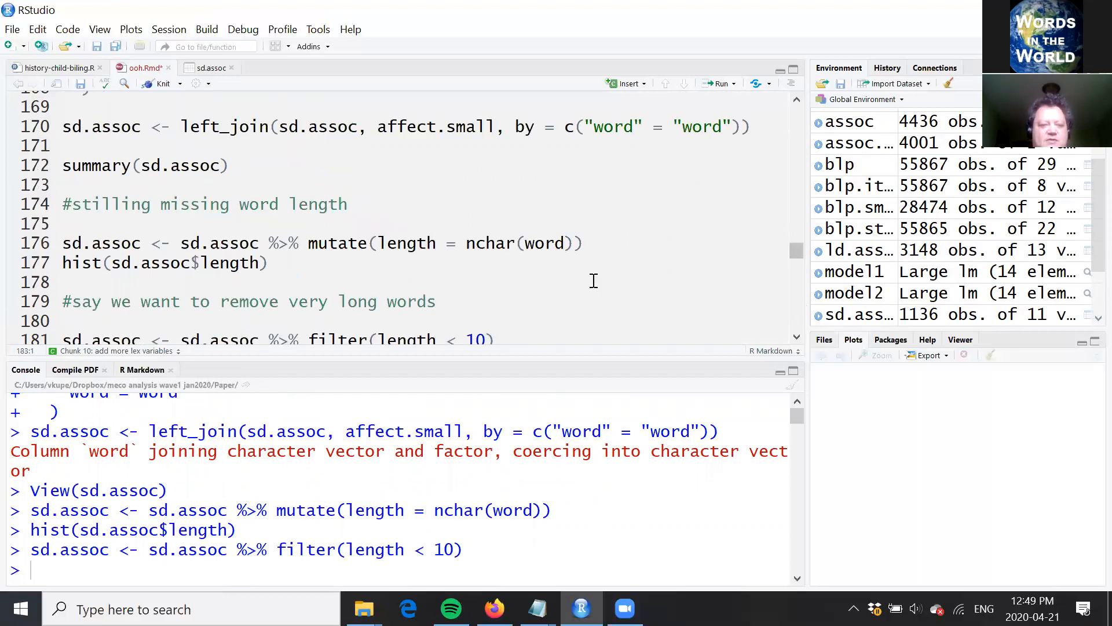
{"action": "scroll", "coordinate": [510, 243], "scroll_direction": "down", "scroll_amount": 4}
{"action": "left_click", "coordinate": [466, 217]}
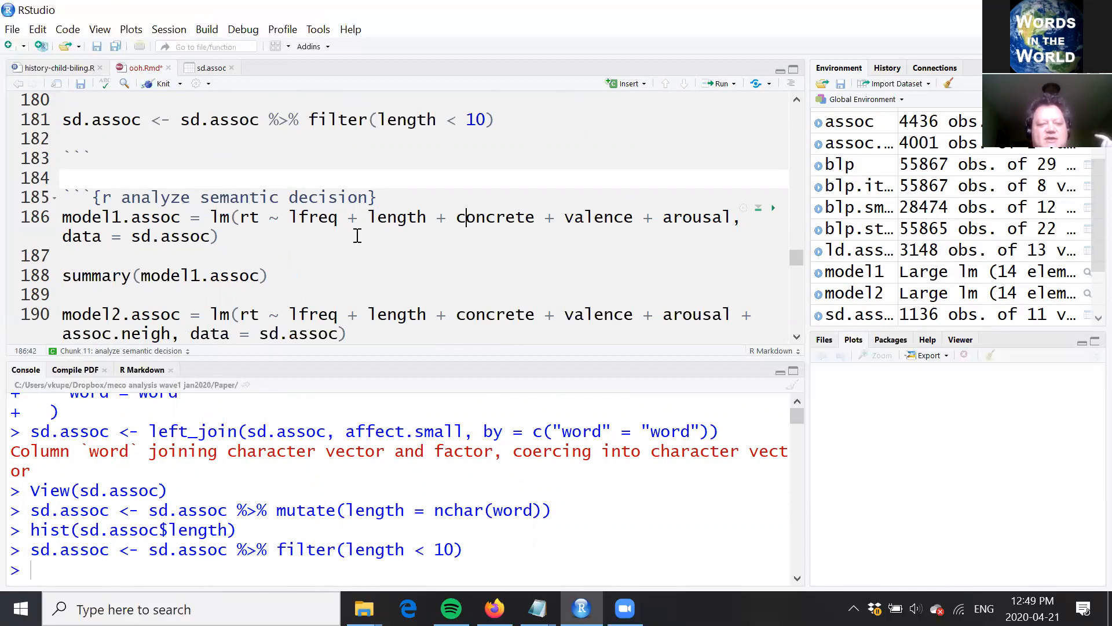
{"action": "left_click", "coordinate": [428, 219]}
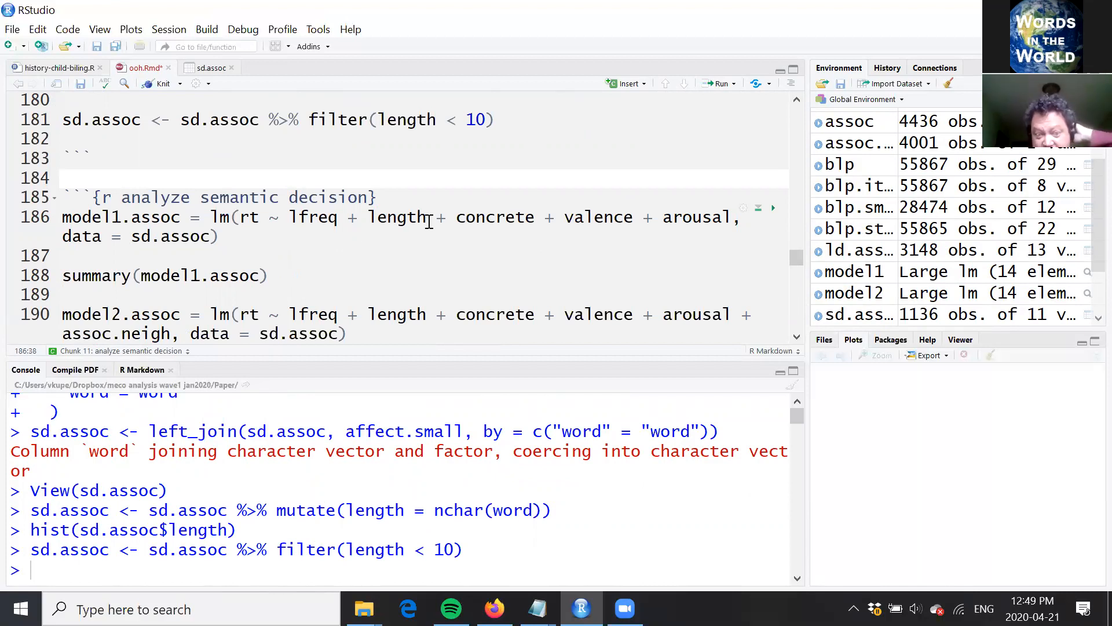
{"action": "key", "text": "End"}
{"action": "key", "text": "Down"}
{"action": "key", "text": "Down"}
{"action": "key", "text": "Down"}
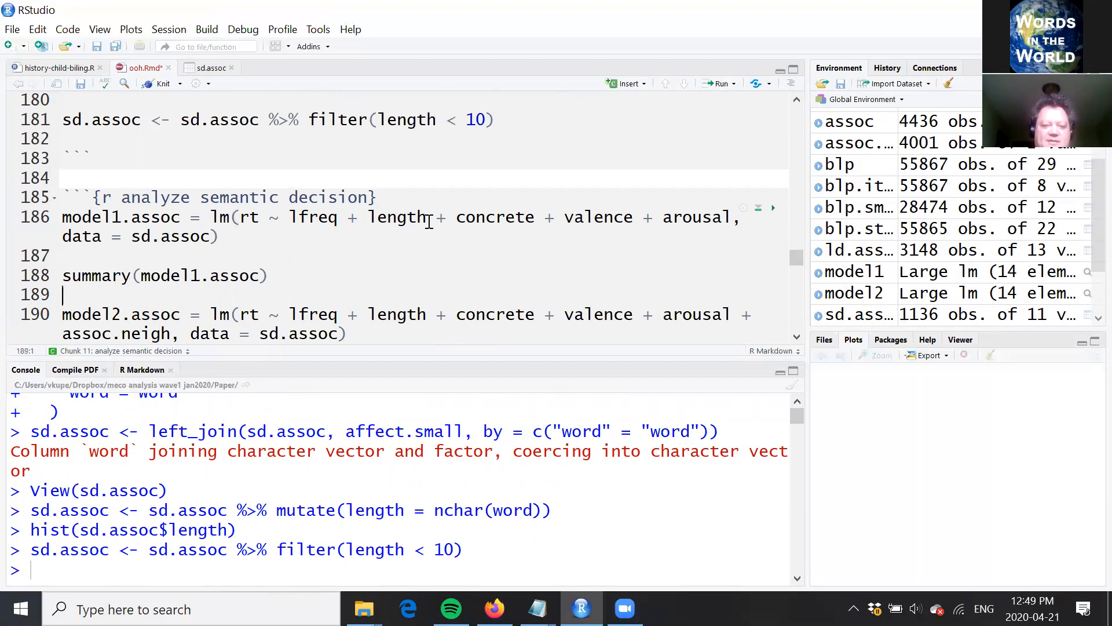
{"action": "key", "text": "Down"}
{"action": "key", "text": "Down"}
{"action": "key", "text": "Down"}
{"action": "key", "text": "Down"}
{"action": "key", "text": "Down"}
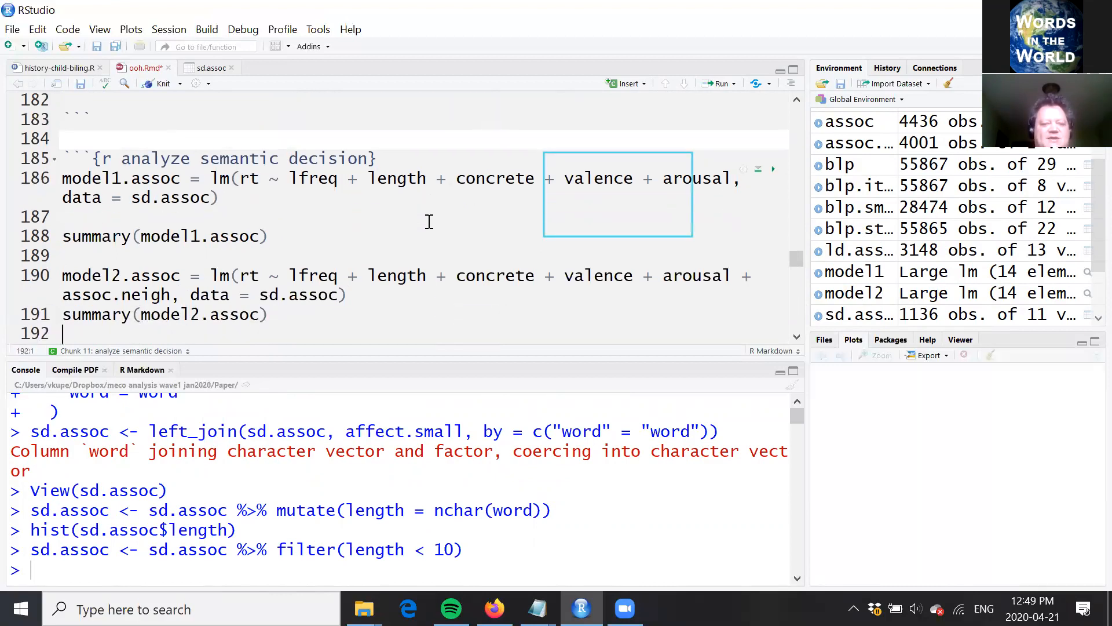
{"action": "key", "text": "Down"}
{"action": "key", "text": "Down"}
{"action": "key", "text": "Down"}
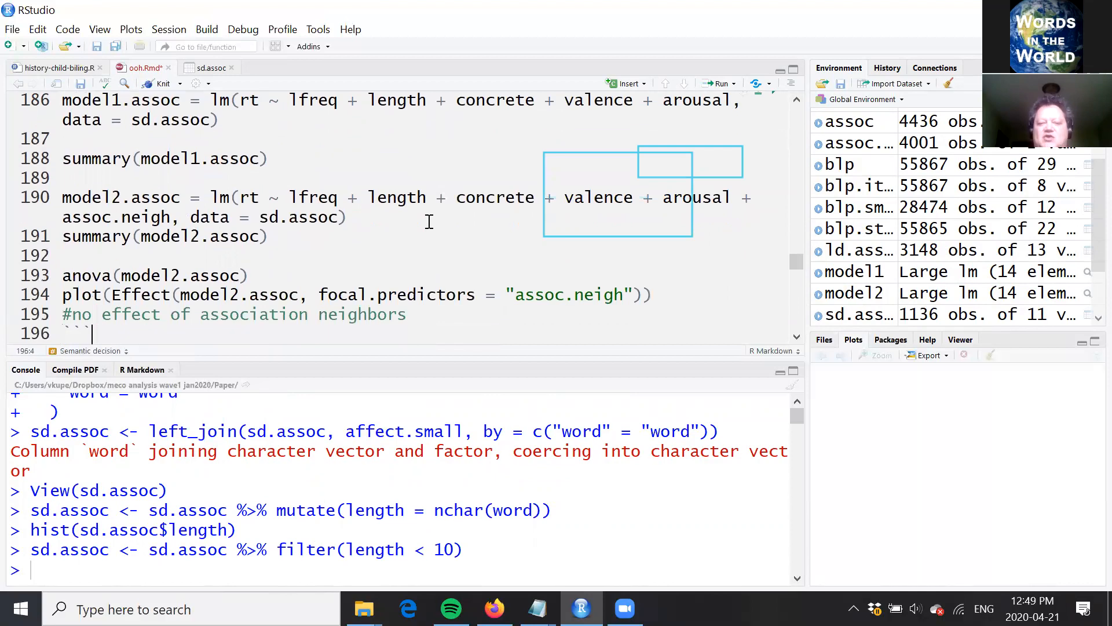
Step: Read through the summarize chunk, examining how blp.small is grouped by length and aggregated with mean(rt) and n()
{"action": "left_click", "coordinate": [381, 157]}
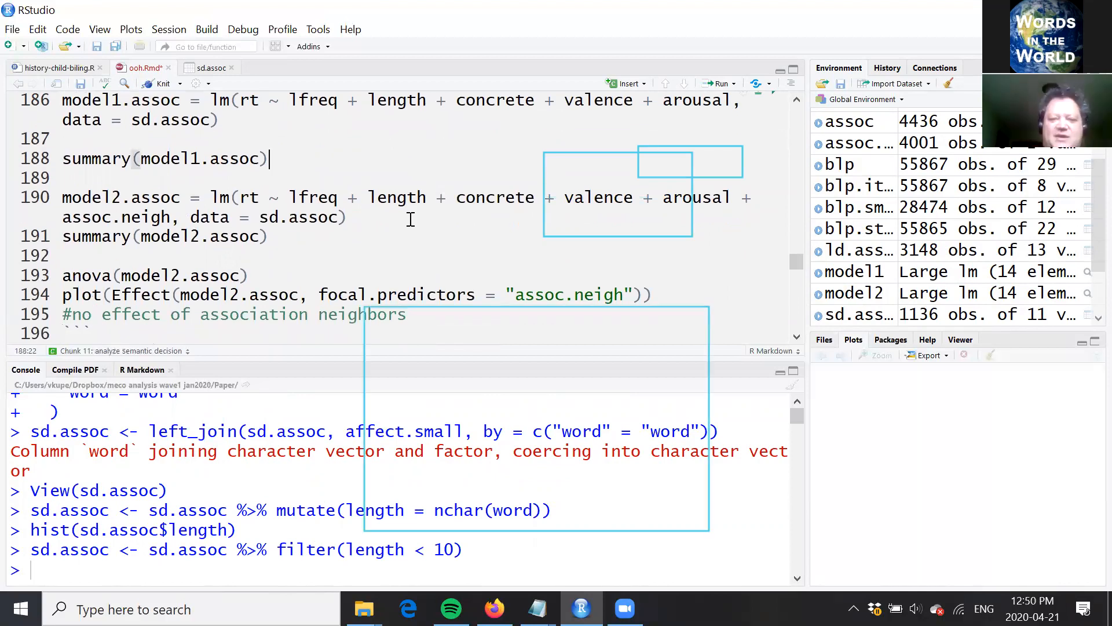
{"action": "key", "text": "Down"}
{"action": "key", "text": "Down"}
{"action": "key", "text": "Down"}
{"action": "key", "text": "Down"}
{"action": "key", "text": "Down"}
{"action": "key", "text": "Down"}
{"action": "key", "text": "Down"}
{"action": "key", "text": "Down"}
{"action": "key", "text": "Down"}
{"action": "key", "text": "Down"}
{"action": "key", "text": "Down"}
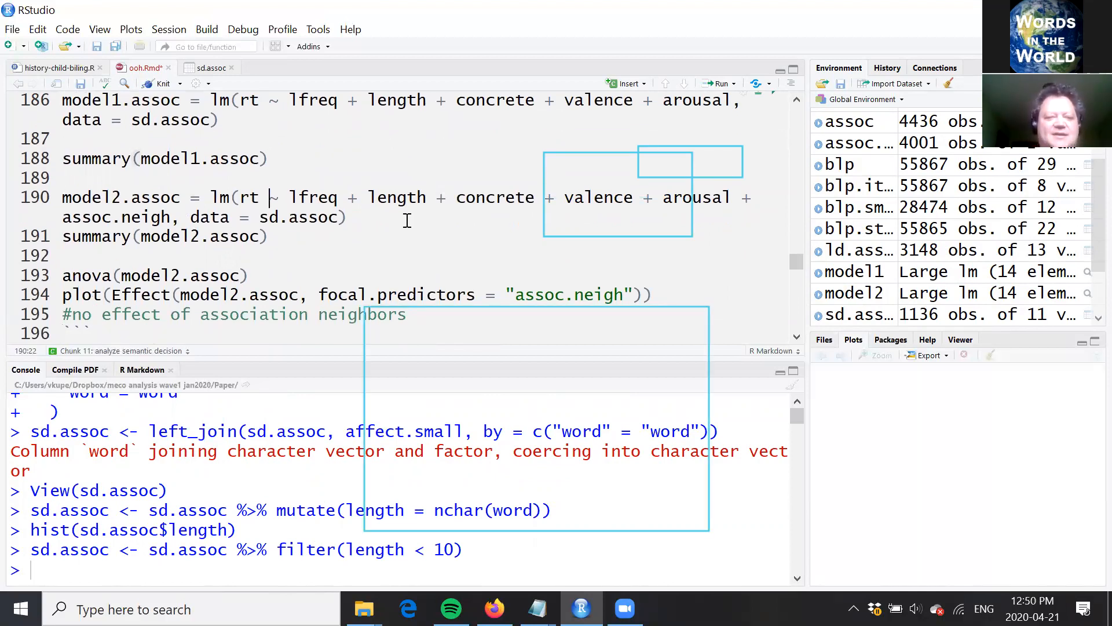
{"action": "key", "text": "Down"}
{"action": "key", "text": "Down"}
{"action": "key", "text": "Down"}
{"action": "key", "text": "Down"}
{"action": "key", "text": "Down"}
{"action": "key", "text": "Down"}
{"action": "key", "text": "Down"}
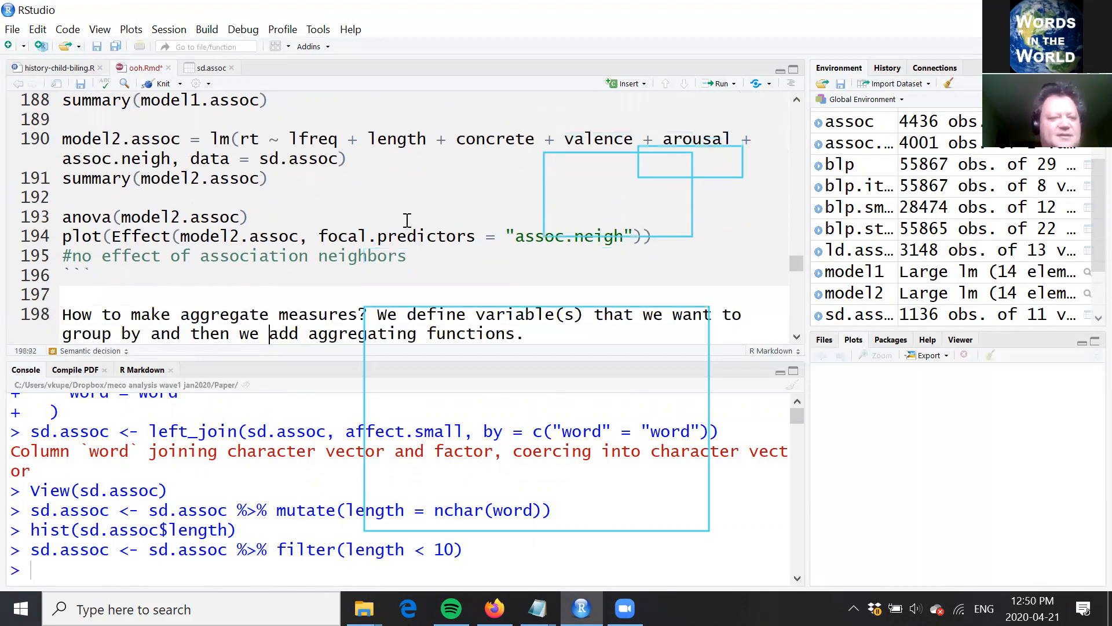
{"action": "type", "text": "plot(length.summary$length, length.summary$rt.length)"}
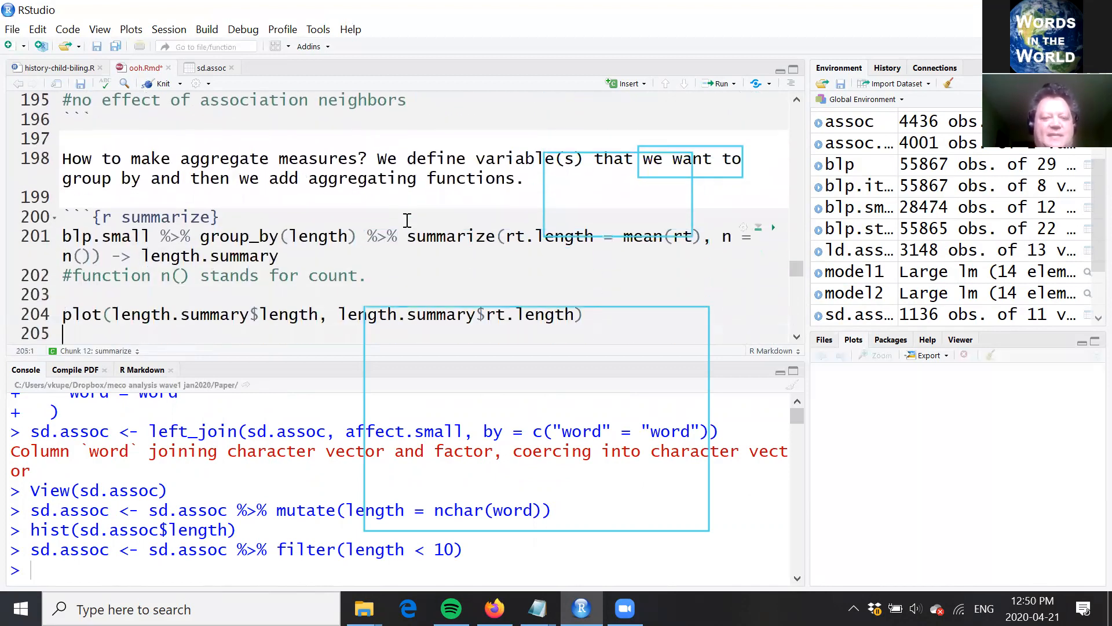
{"action": "left_click", "coordinate": [328, 247]}
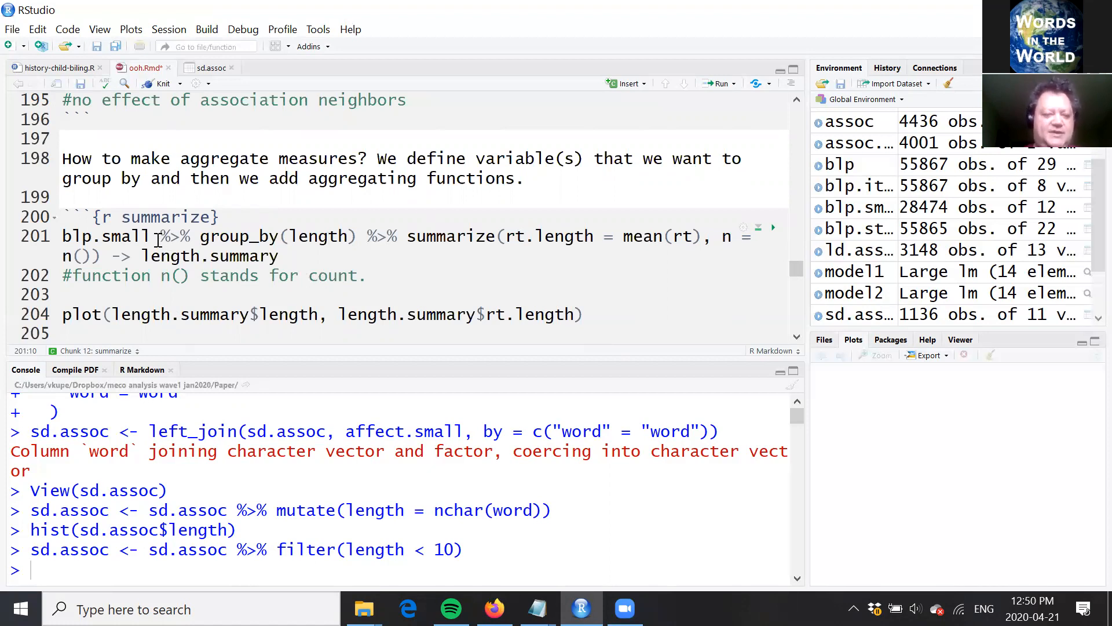
{"action": "left_click", "coordinate": [358, 237]}
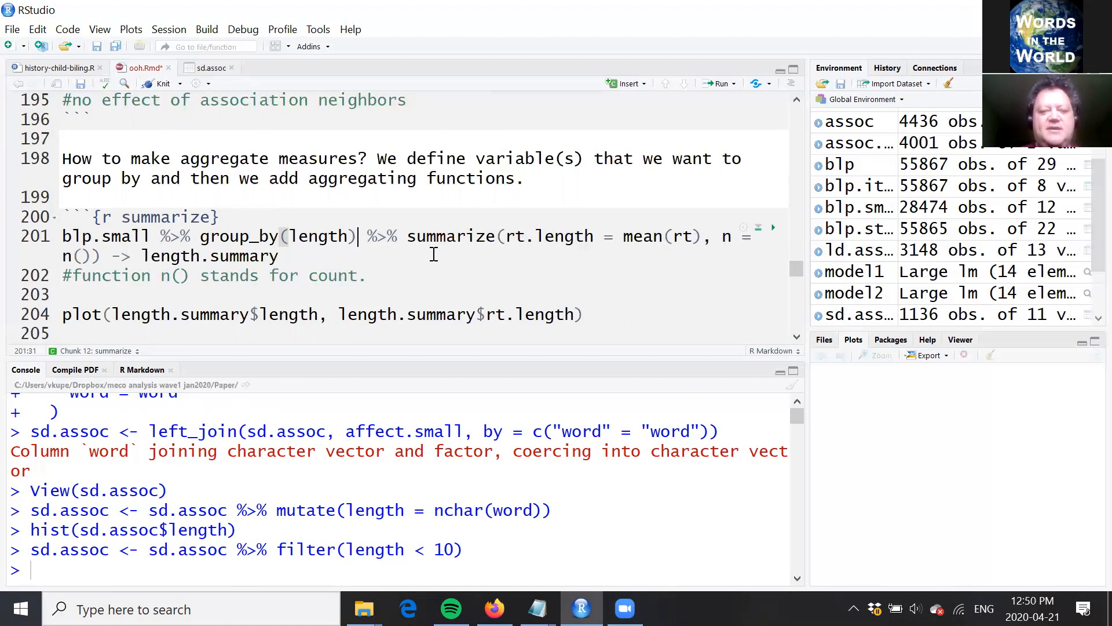
{"action": "left_click", "coordinate": [495, 238]}
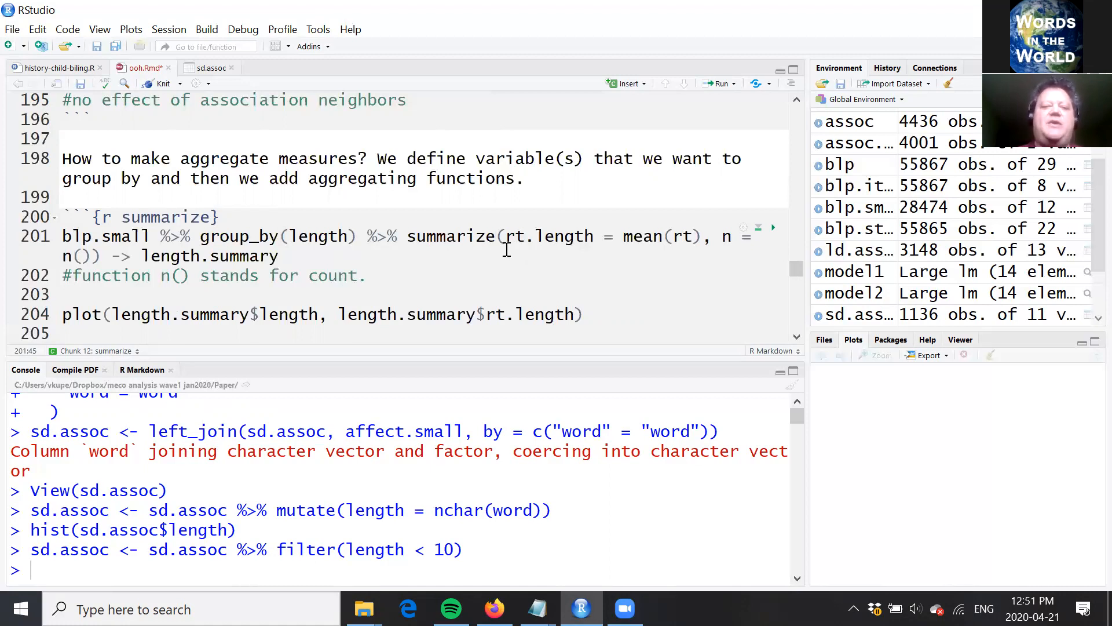
{"action": "key", "text": "Up"}
{"action": "left_click", "coordinate": [597, 238]}
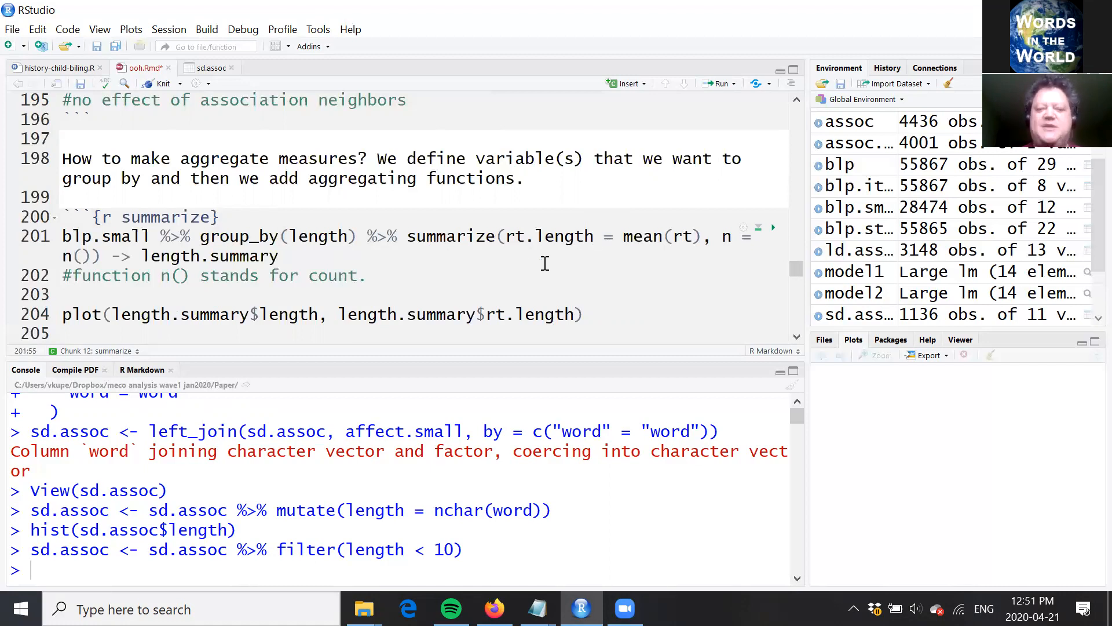
{"action": "left_click_drag", "start_coordinate": [624, 236], "coordinate": [703, 237]}
{"action": "left_click", "coordinate": [703, 236]}
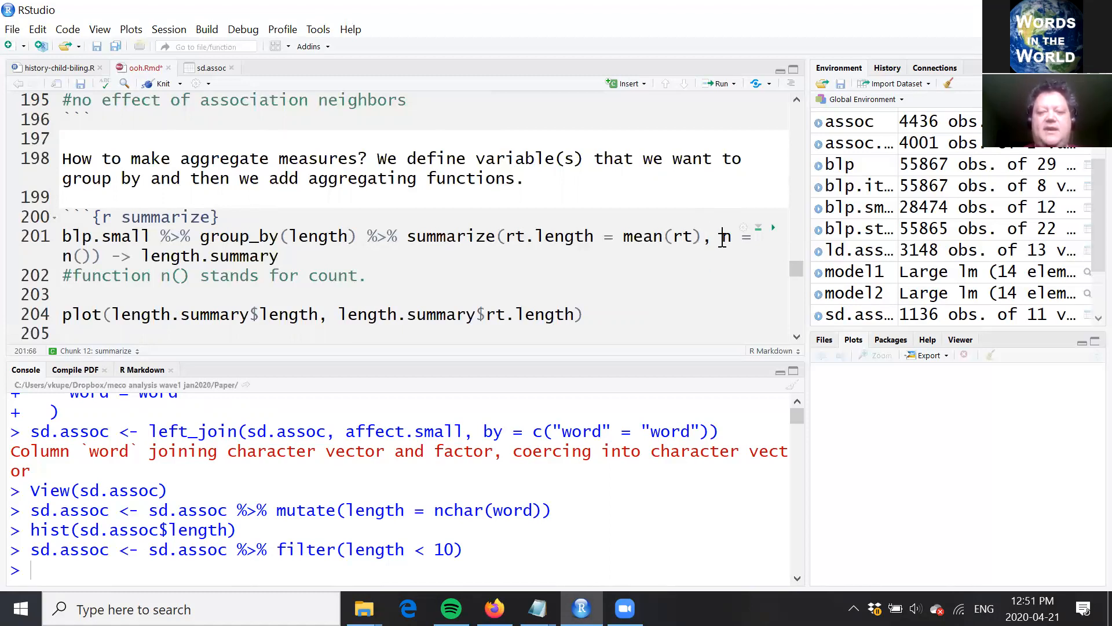
Step: Move the n = n() argument of the summarize() call onto its own line with a reduced indent
{"action": "key", "text": "Return"}
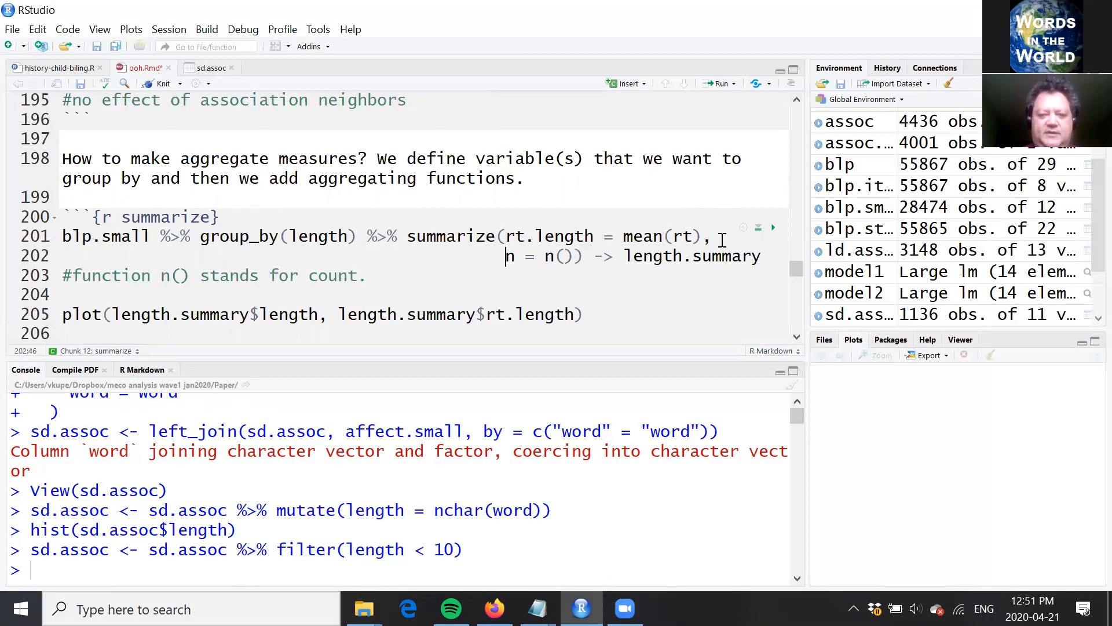
{"action": "key", "text": "BackSpace"}
{"action": "key", "text": "BackSpace"}
{"action": "key", "text": "BackSpace"}
{"action": "key", "text": "BackSpace"}
{"action": "key", "text": "BackSpace"}
{"action": "key", "text": "BackSpace"}
{"action": "key", "text": "BackSpace"}
{"action": "key", "text": "BackSpace"}
{"action": "key", "text": "BackSpace"}
{"action": "key", "text": "BackSpace"}
{"action": "key", "text": "BackSpace"}
{"action": "key", "text": "BackSpace"}
{"action": "key", "text": "BackSpace"}
{"action": "key", "text": "BackSpace"}
{"action": "key", "text": "BackSpace"}
{"action": "key", "text": "BackSpace"}
{"action": "key", "text": "BackSpace"}
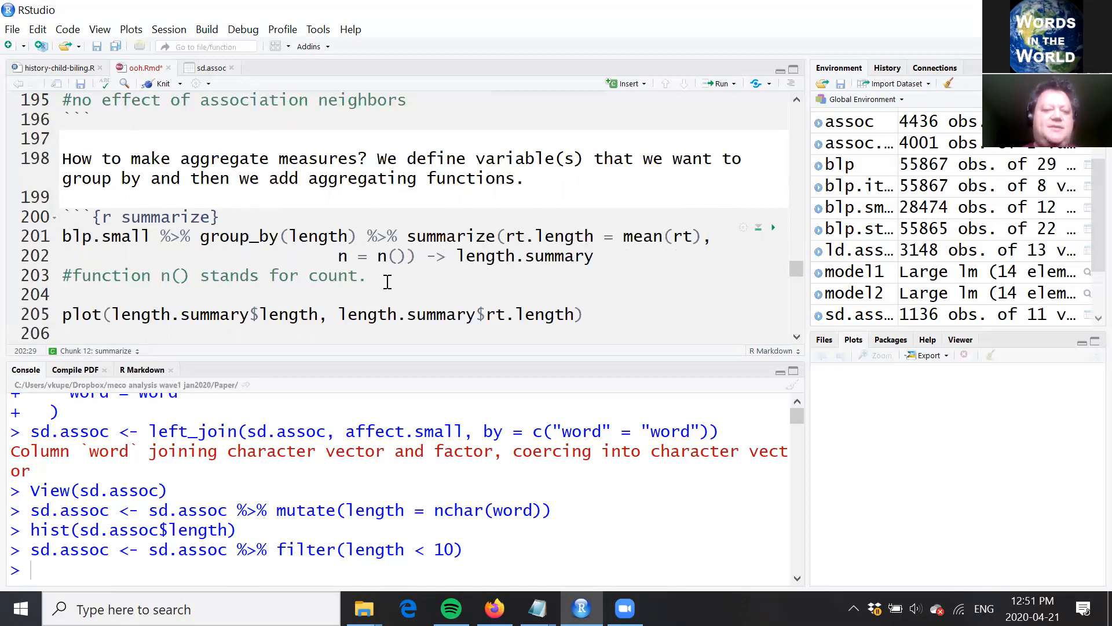
Step: Rename the count variable in the summarize() call to nlen
{"action": "left_click_drag", "start_coordinate": [378, 258], "coordinate": [406, 255]}
{"action": "left_click", "coordinate": [405, 256]}
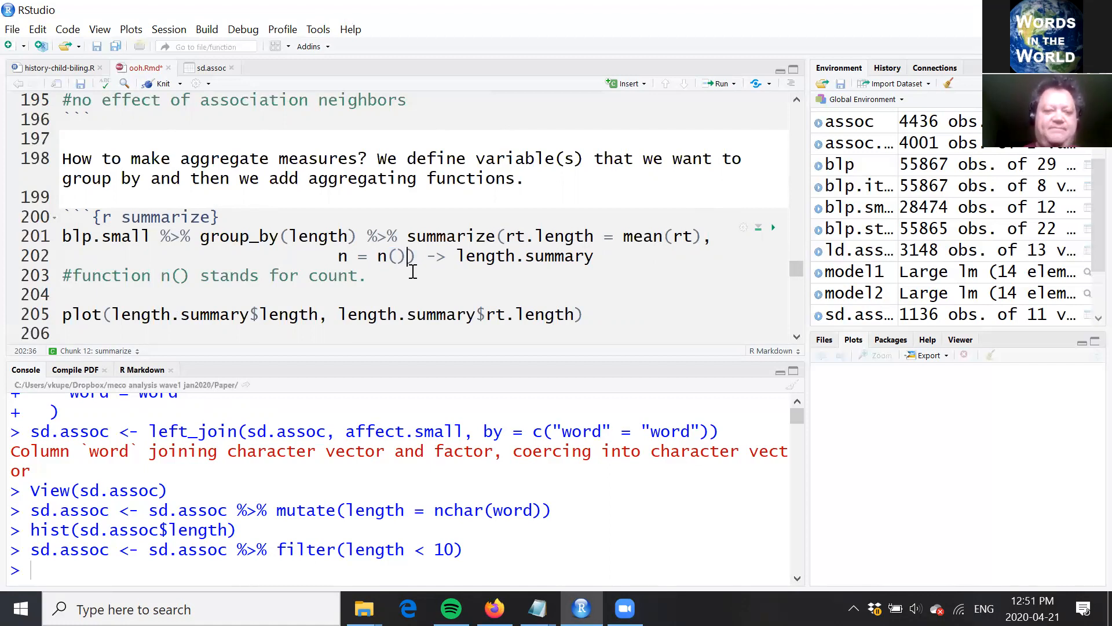
{"action": "key", "text": "Left"}
{"action": "key", "text": "Left"}
{"action": "key", "text": "Left"}
{"action": "key", "text": "Left"}
{"action": "key", "text": "Left"}
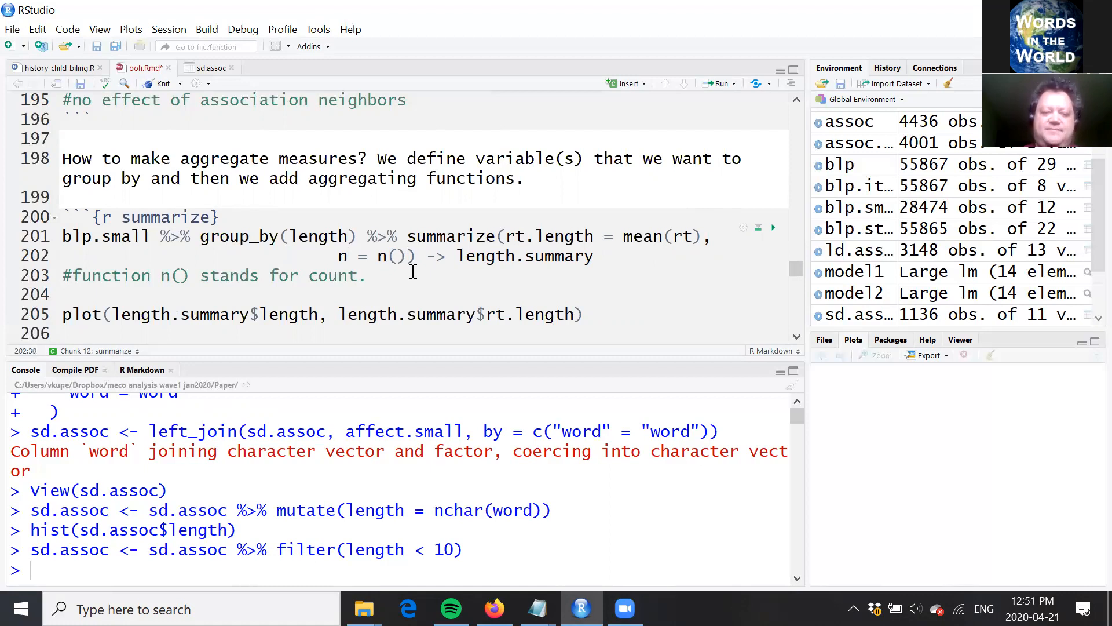
{"action": "type", "text": "len"}
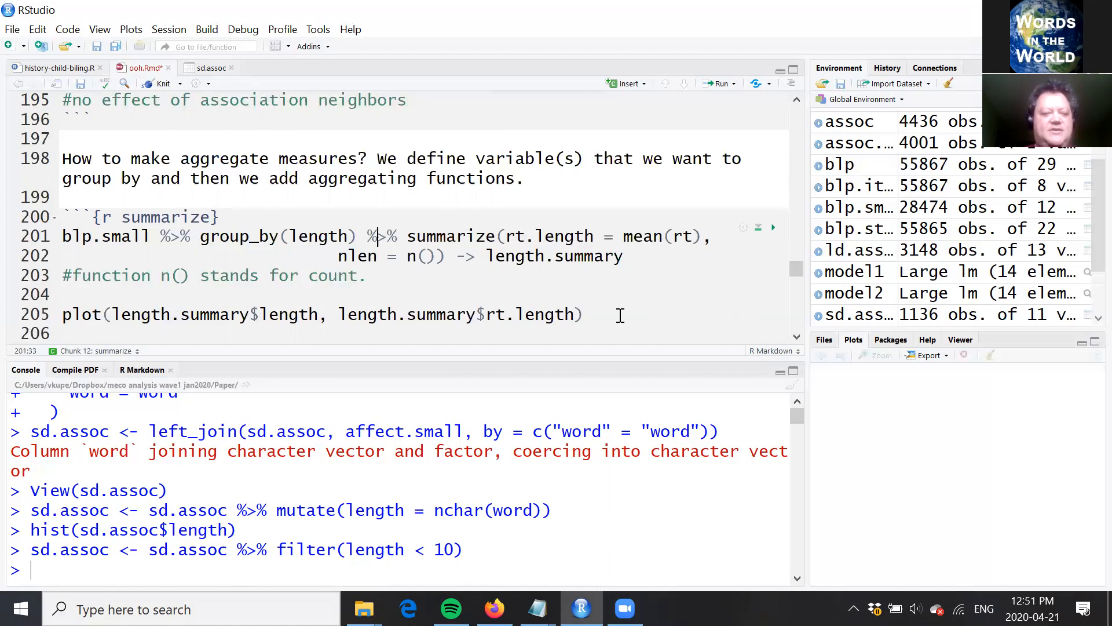
Step: Run the group_by(length) and summarize() pipeline, check length.summary in the data viewer, and close that view
{"action": "key", "text": "ctrl+Return"}
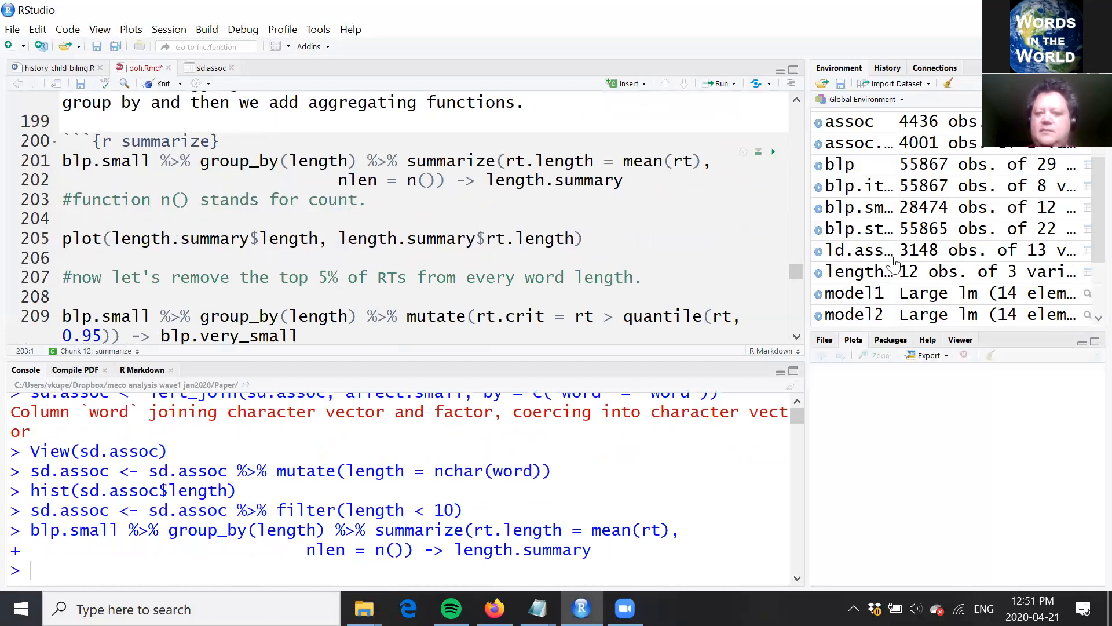
{"action": "left_click", "coordinate": [849, 269]}
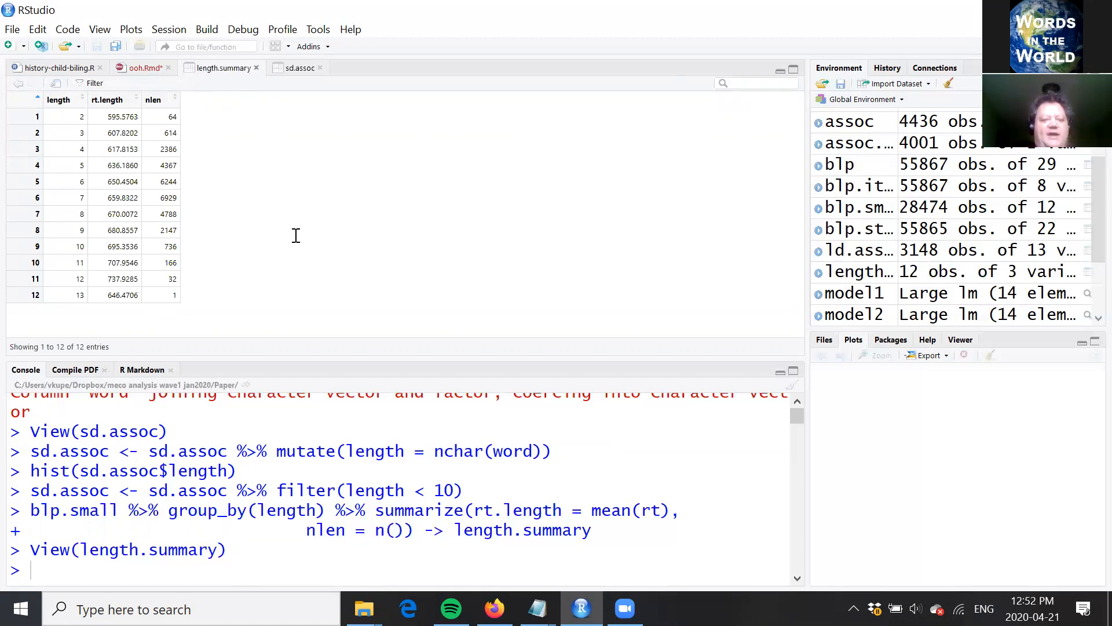
{"action": "key", "text": "ctrl+w"}
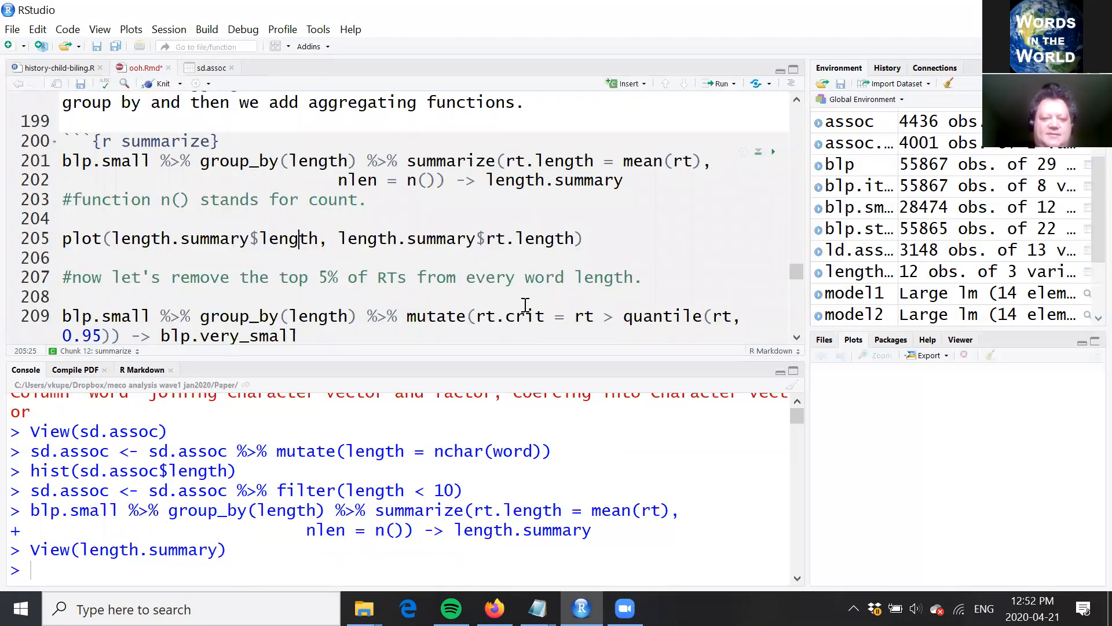
Step: Plot length.summary$rt.length against length.summary$length and inspect the graph below the chunk
{"action": "key", "text": "ctrl+Return"}
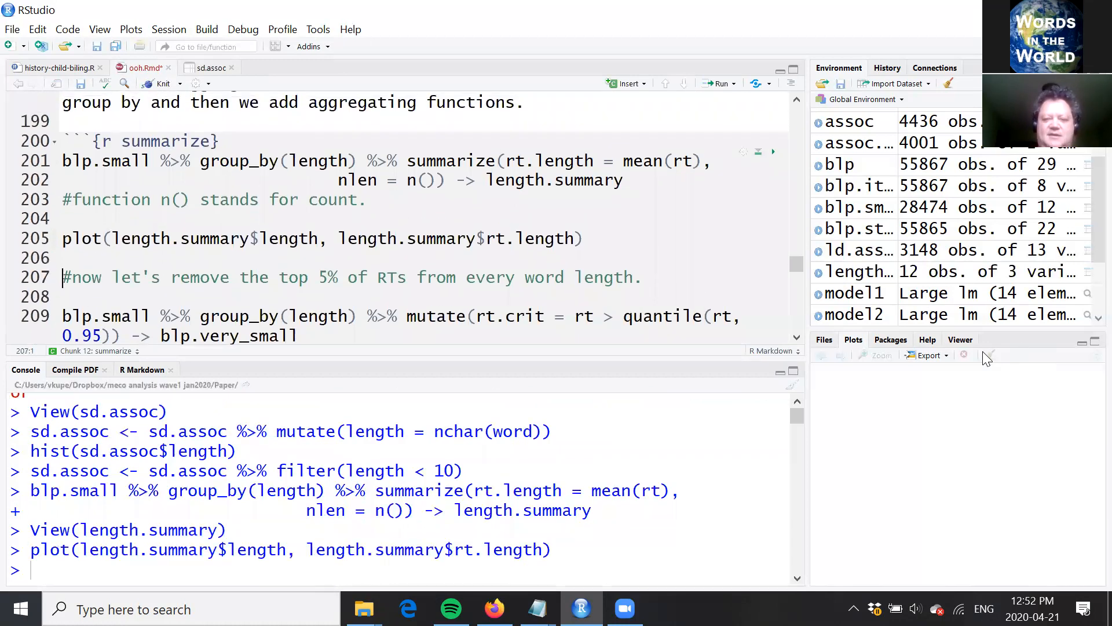
{"action": "scroll", "coordinate": [797, 339], "scroll_direction": "down", "scroll_amount": 2}
{"action": "scroll", "coordinate": [797, 339], "scroll_direction": "down", "scroll_amount": 5}
{"action": "scroll", "coordinate": [798, 340], "scroll_direction": "down", "scroll_amount": 5}
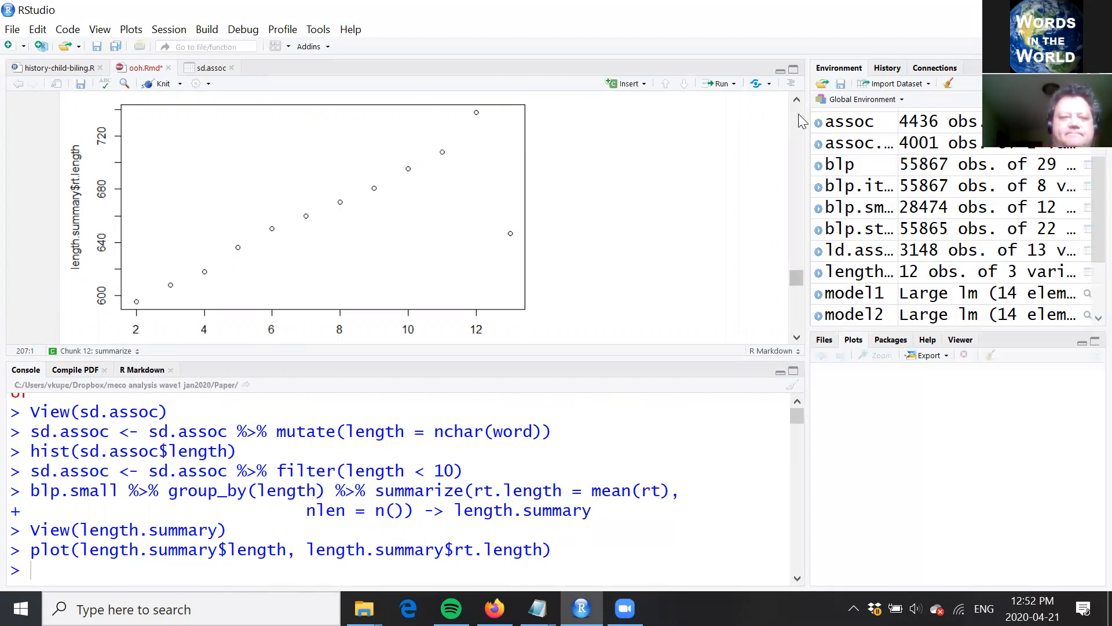
Step: Return to the code that removes the top 5% of RTs from every word length and look it over
{"action": "scroll", "coordinate": [799, 114], "scroll_direction": "up", "scroll_amount": 3}
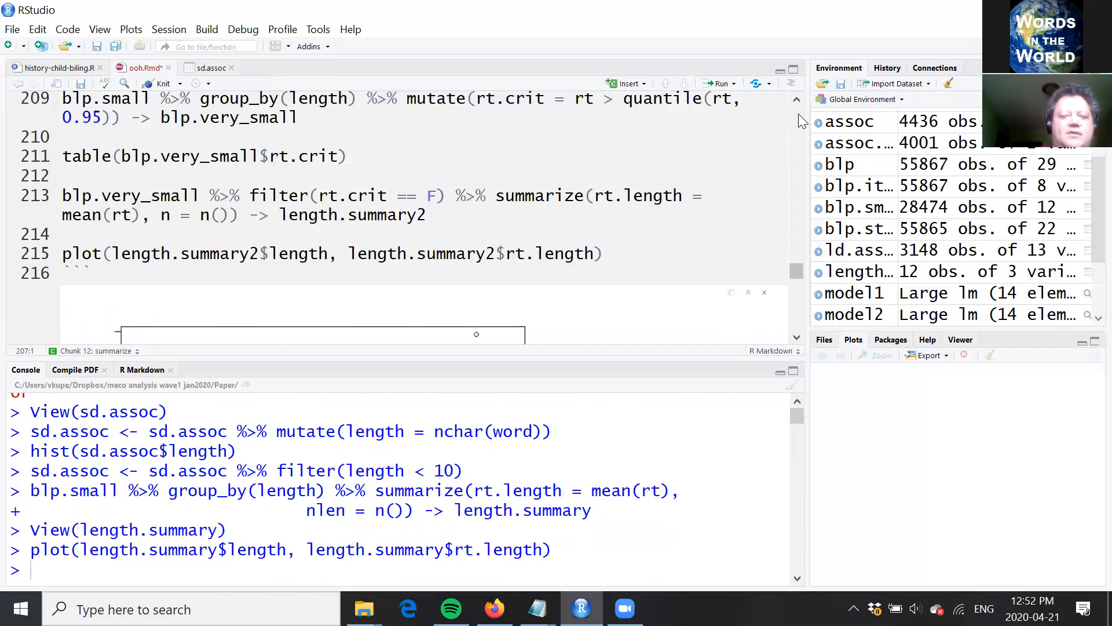
{"action": "left_click", "coordinate": [617, 145]}
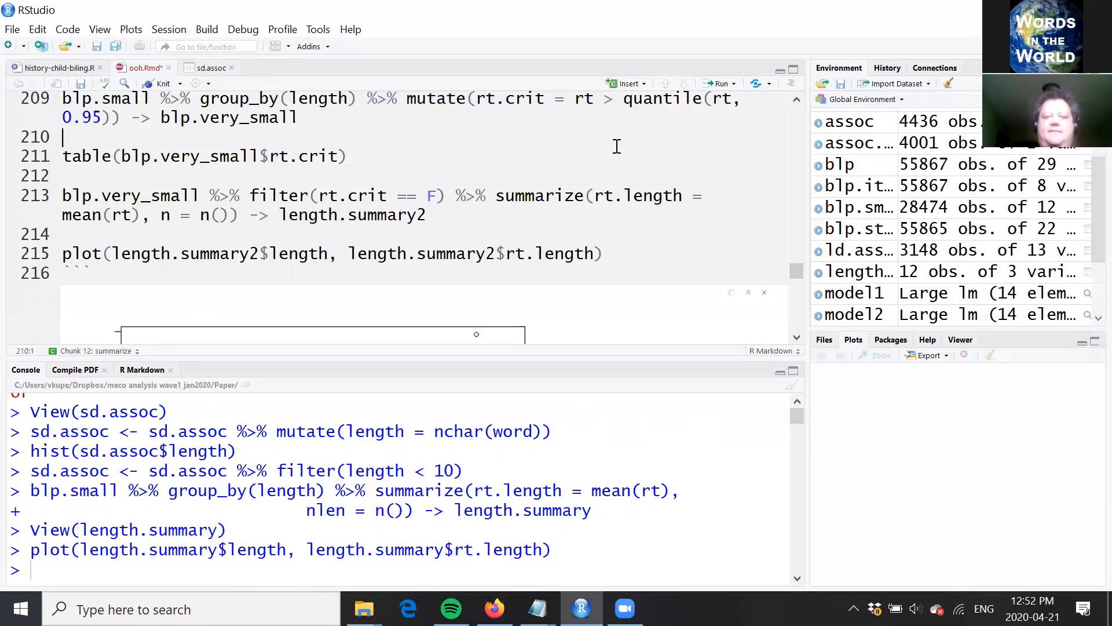
{"action": "left_click", "coordinate": [796, 98]}
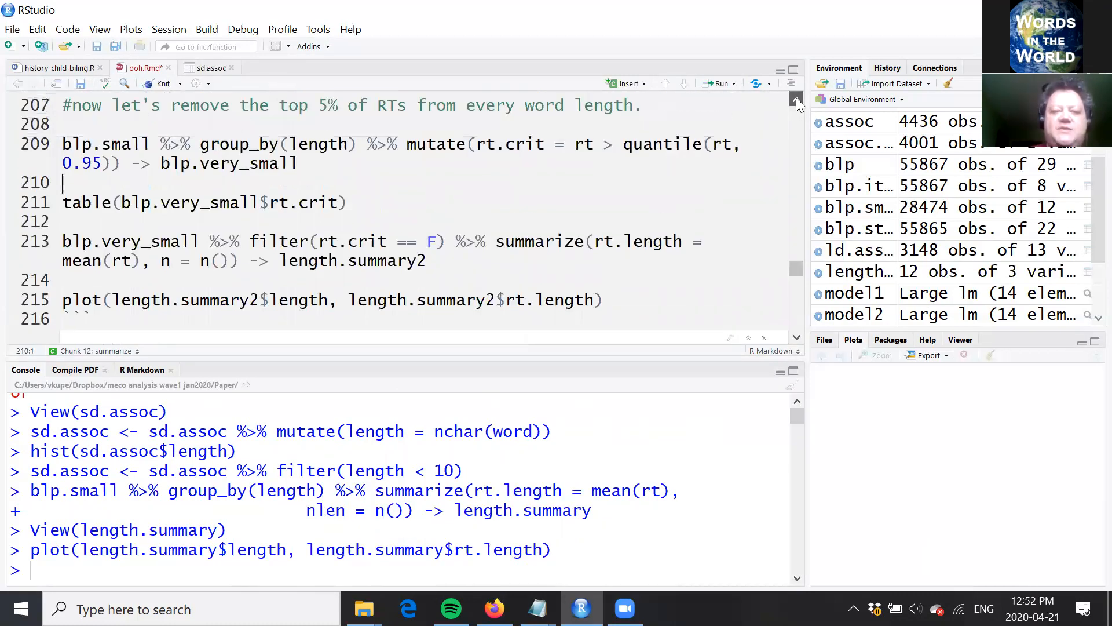
{"action": "left_click", "coordinate": [796, 98]}
{"action": "left_click", "coordinate": [727, 131]}
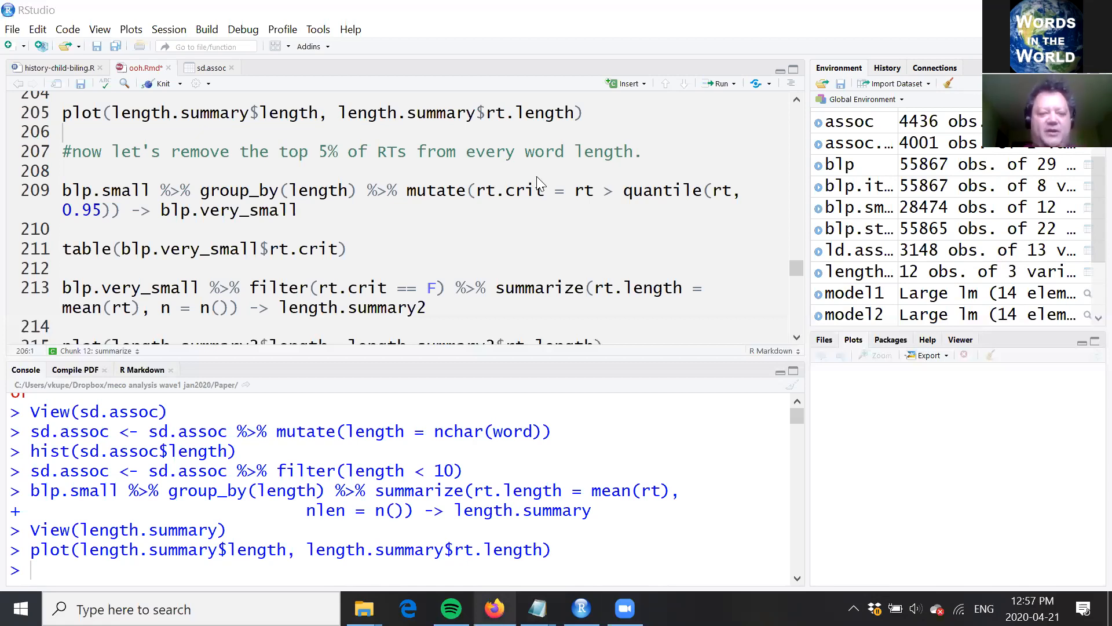
Step: Switch to Firefox and search the word megastudy data page for EEG, checking the visual-presentation datasets among the matches
{"action": "key", "text": "alt+Tab"}
{"action": "key", "text": "ctrl+f"}
{"action": "type", "text": "EEG"}
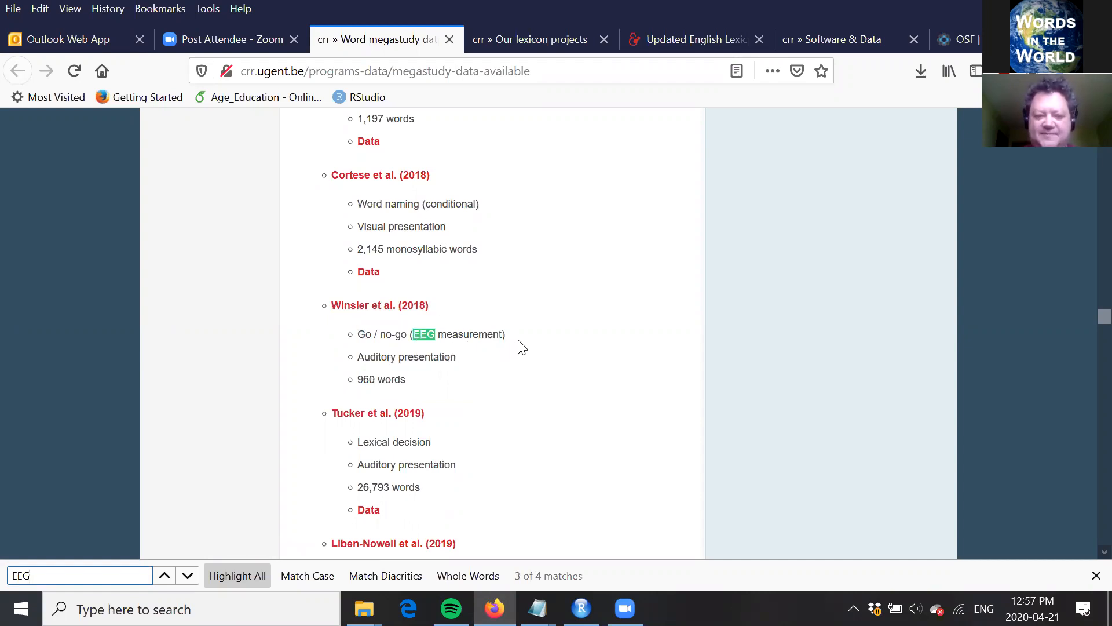
{"action": "key", "text": "ctrl+f"}
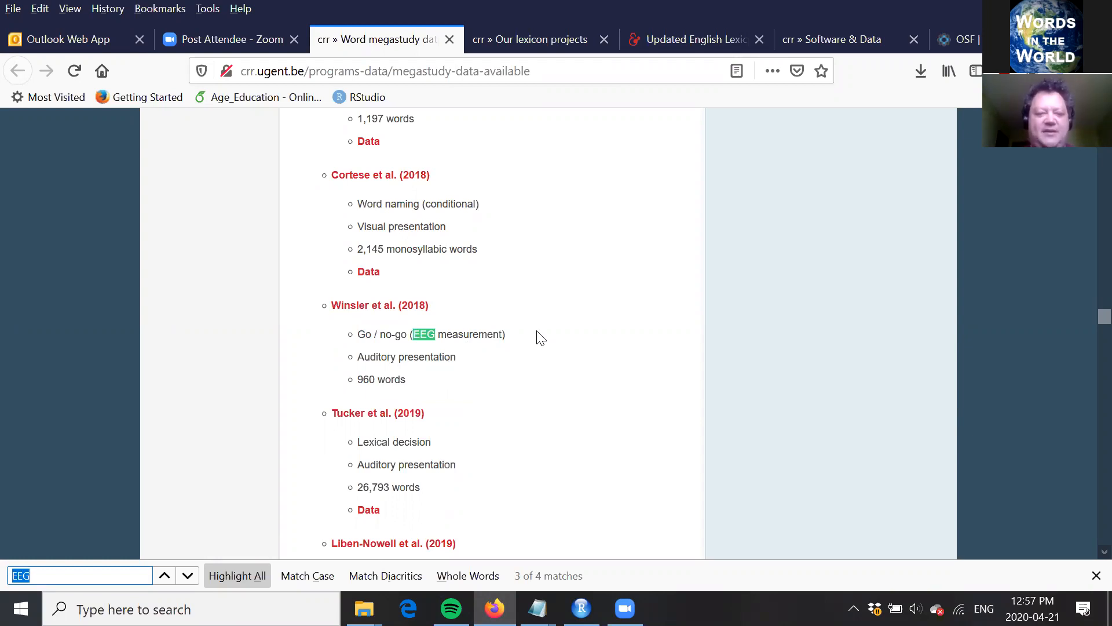
{"action": "key", "text": "Return"}
{"action": "key", "text": "Return"}
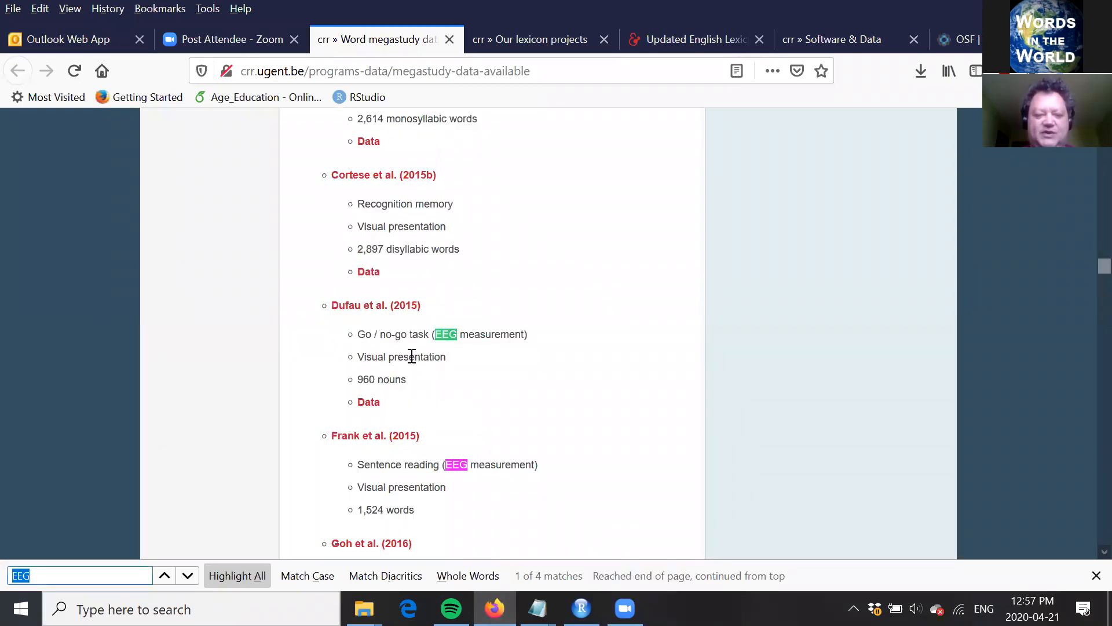
{"action": "left_click", "coordinate": [539, 344]}
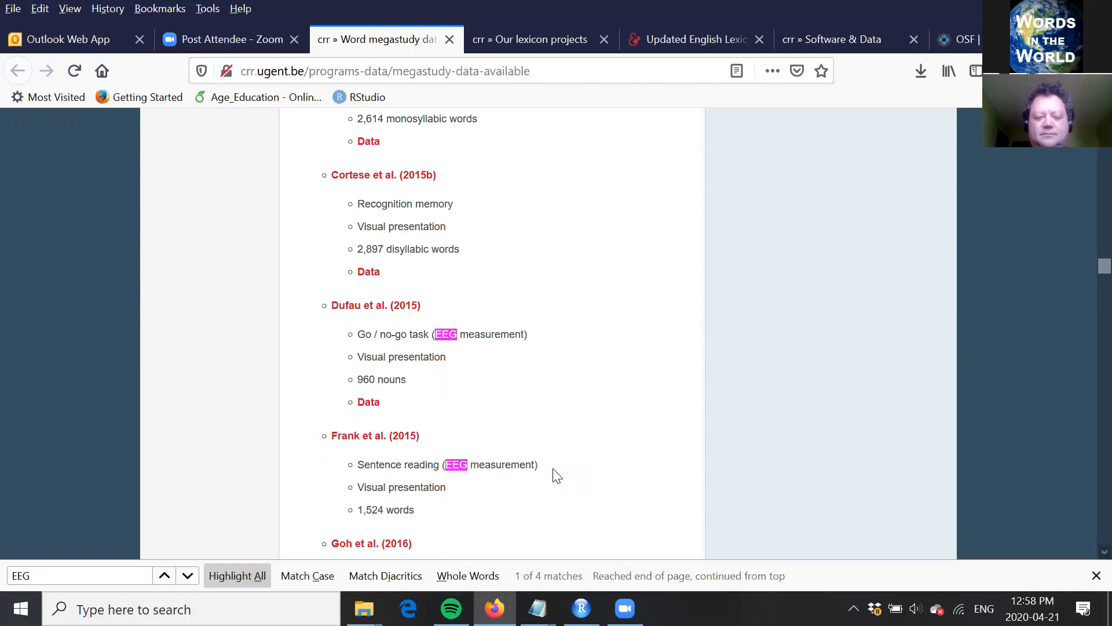
Step: Raise the computer's sound volume to 24
{"action": "key", "text": "XF86AudioRaiseVolume"}
{"action": "key", "text": "XF86AudioRaiseVolume"}
{"action": "key", "text": "XF86AudioRaiseVolume"}
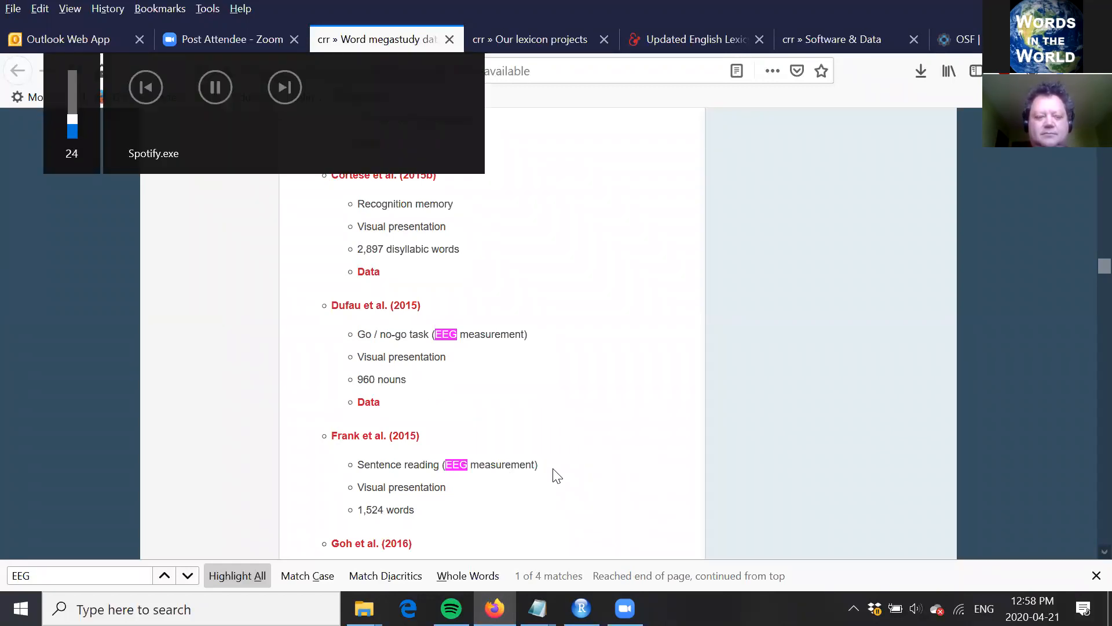